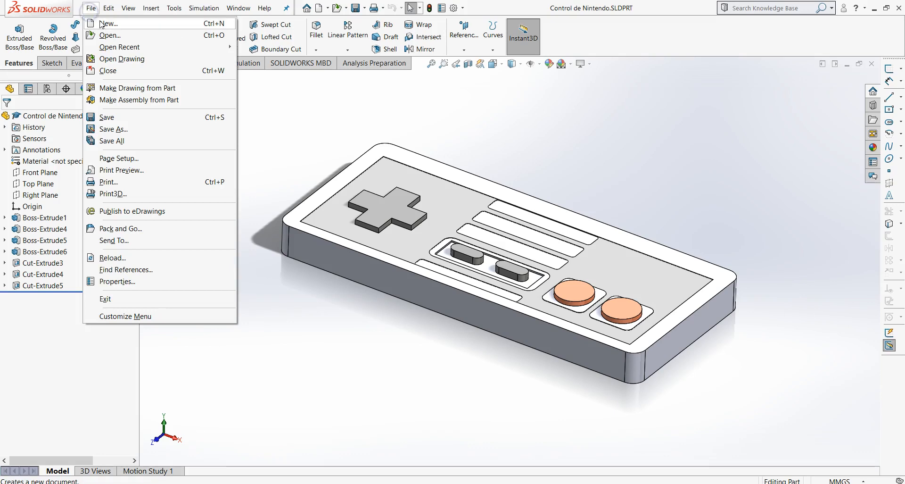
- Create a new part and start a sketch on the Top Plane
left_click(107, 25)
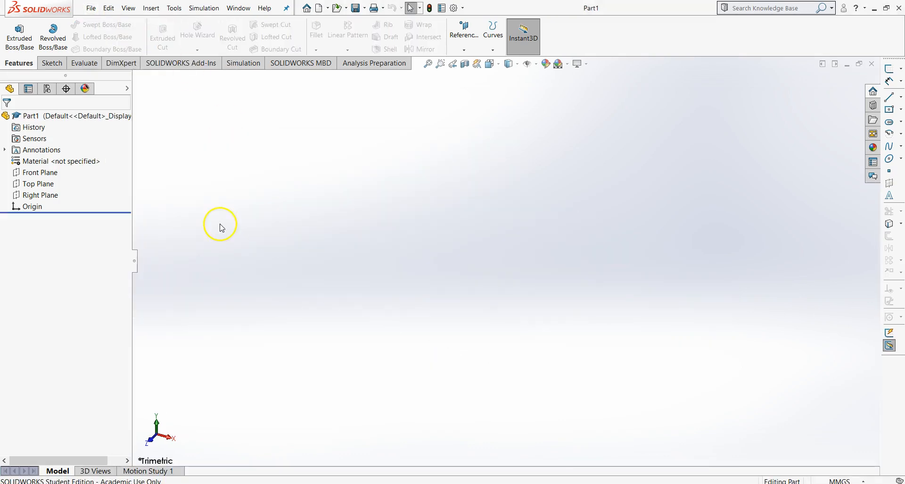
left_click(52, 63)
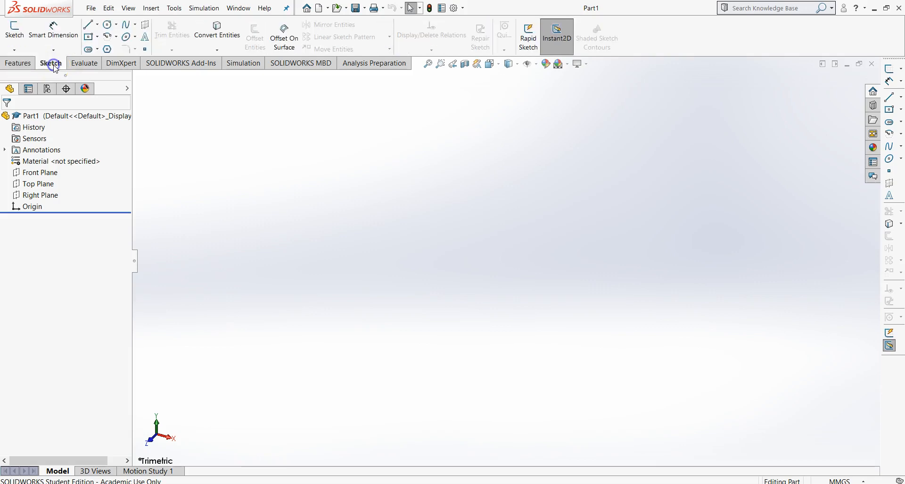
left_click(14, 36)
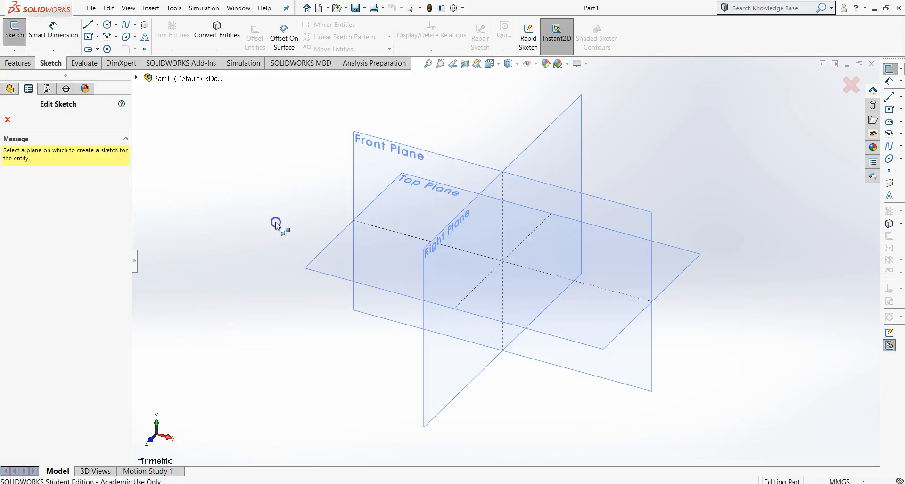
left_click(339, 263)
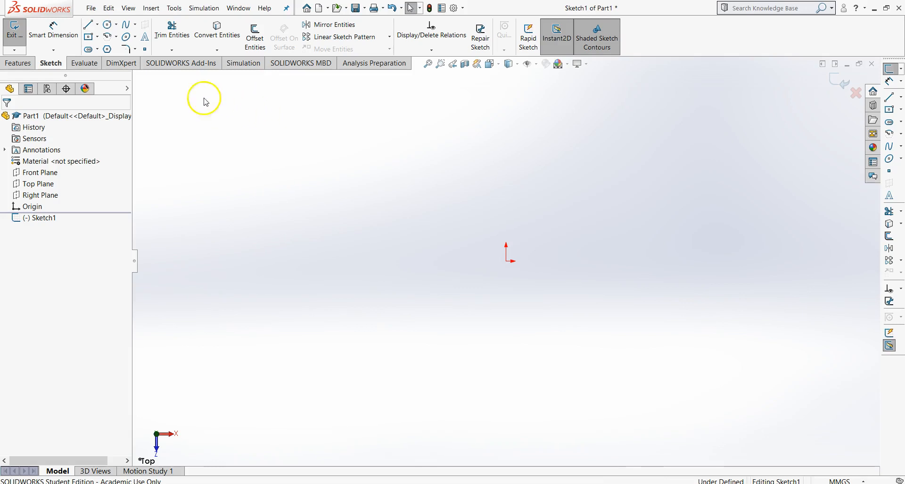
- Sketch a center rectangle about 229 mm wide and 97 mm high, centred on the origin
left_click(97, 37)
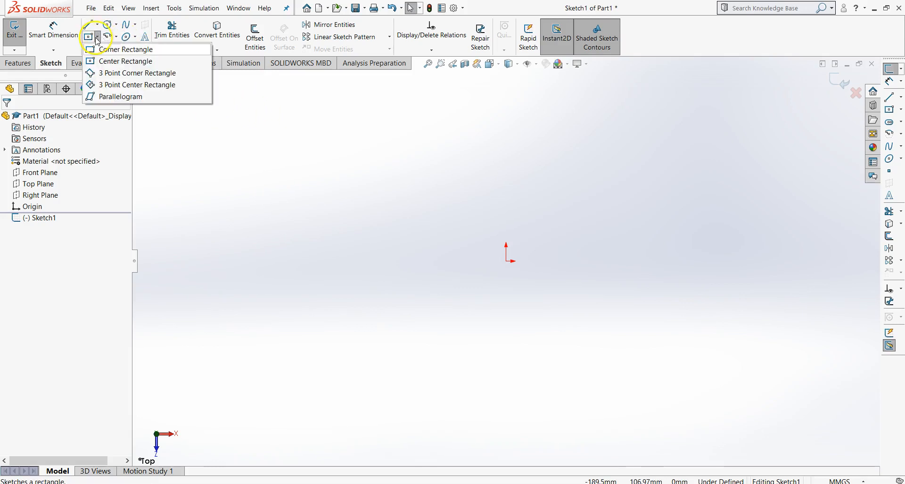
left_click(104, 62)
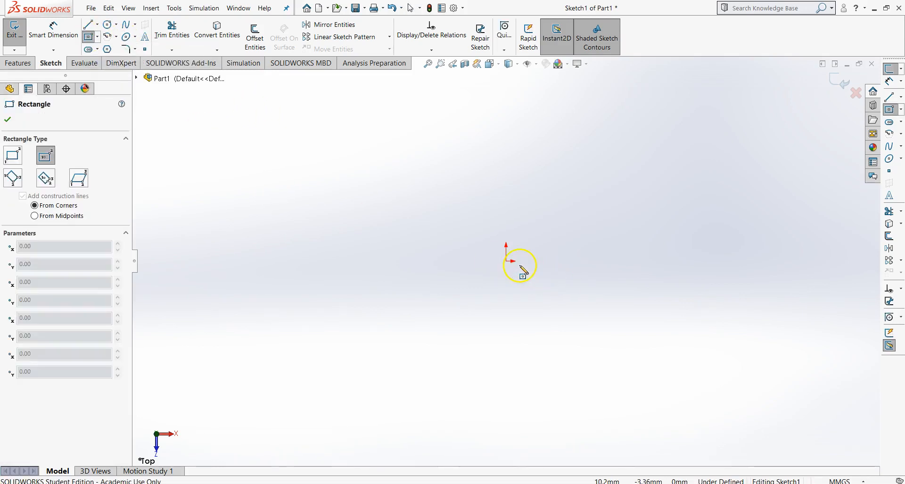
left_click(507, 260)
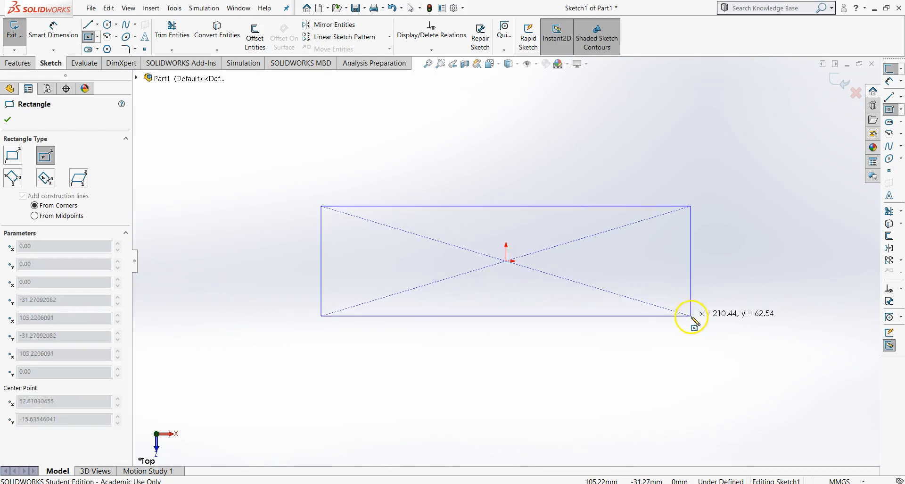
left_click(707, 347)
key("Escape")
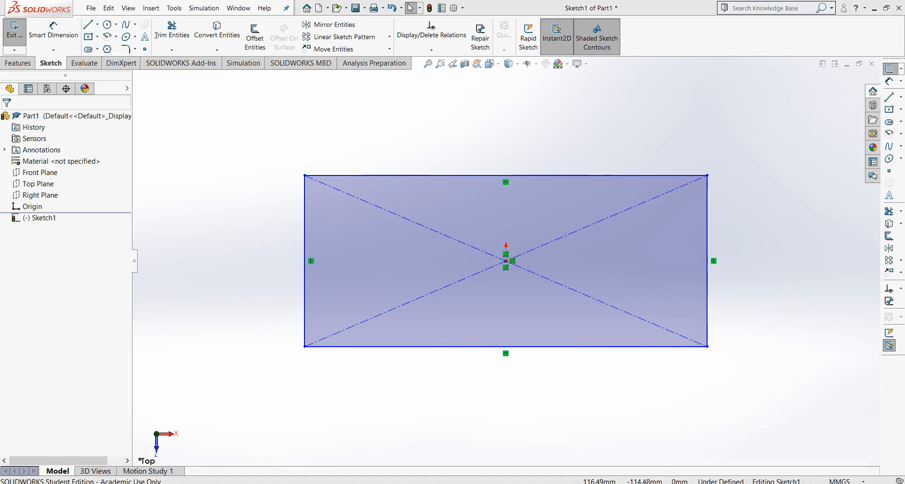
- Examine the controller's dimensions in Nintendo Ness Control Dimensions.jpg in Photos and check the part's unit system
left_click(571, 449)
scroll(347, 165, "up", 3)
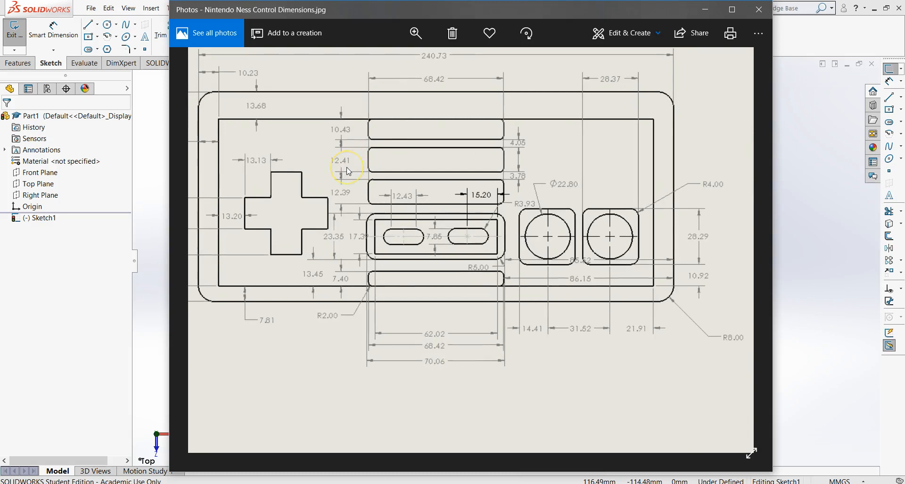
scroll(347, 171, "up", 4)
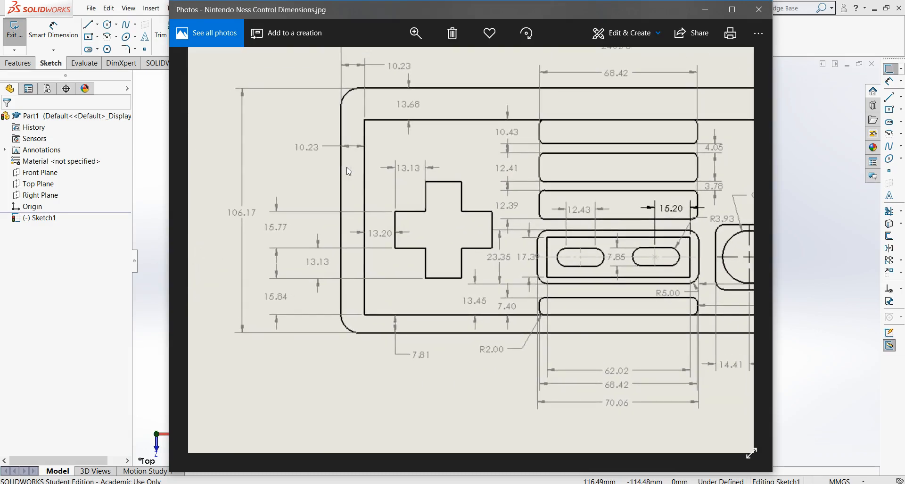
key("alt+Tab")
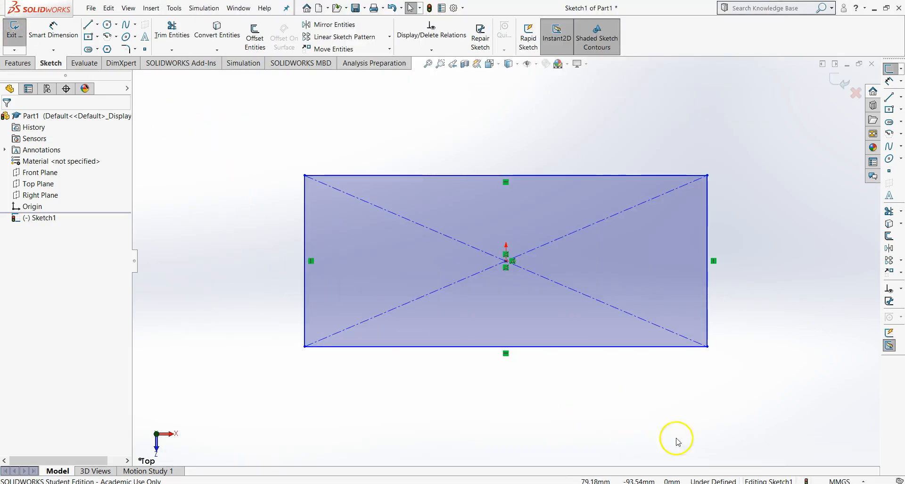
left_click(864, 481)
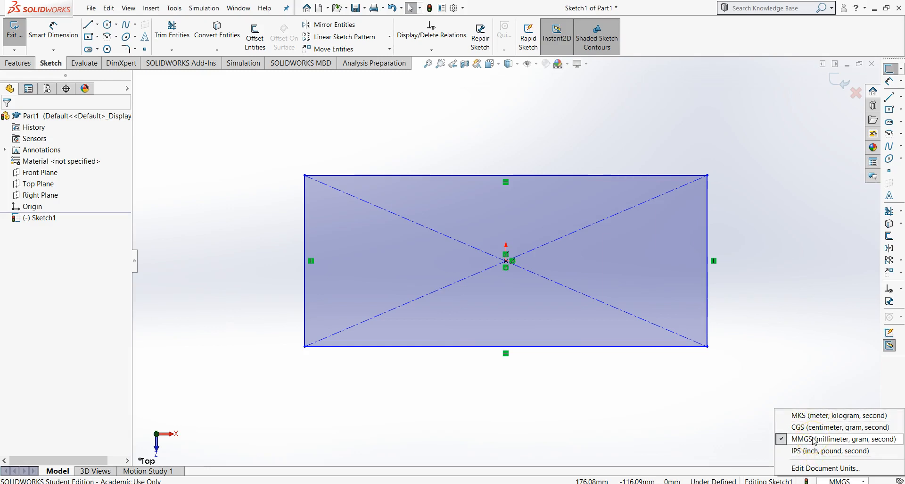
left_click(625, 360)
- Dimension the rectangle's height between its two horizontal edges as 106.17 mm
left_click(34, 46)
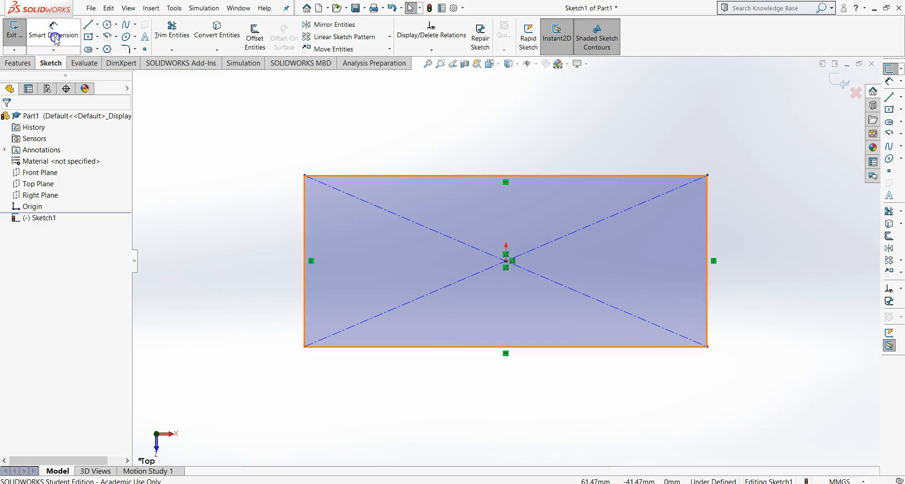
left_click(375, 177)
left_click(390, 347)
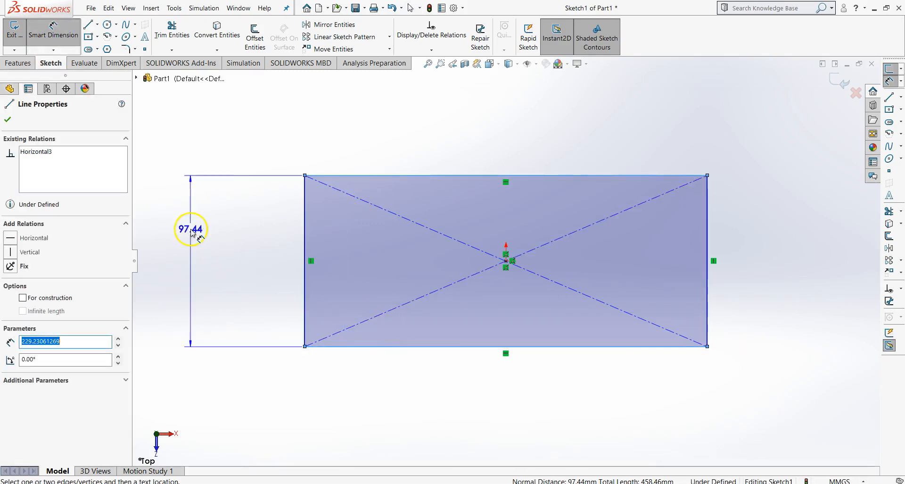
left_click(221, 264)
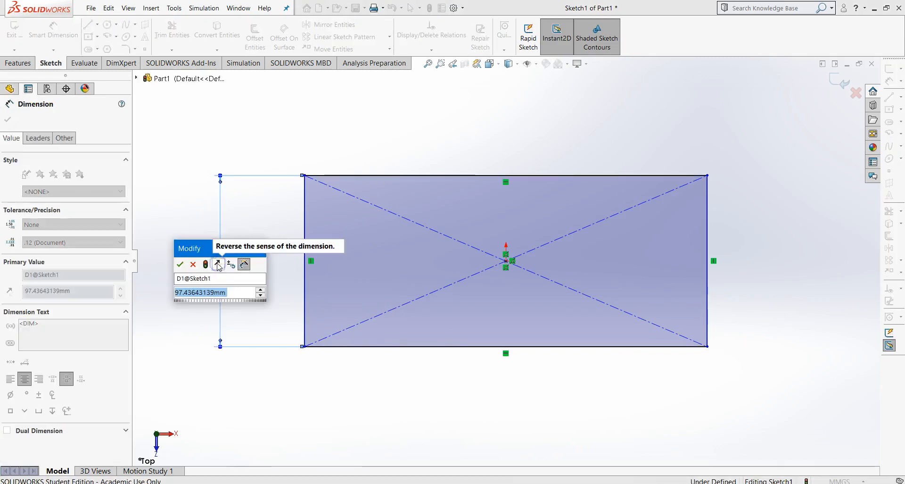
key("alt+Tab")
left_click(169, 195)
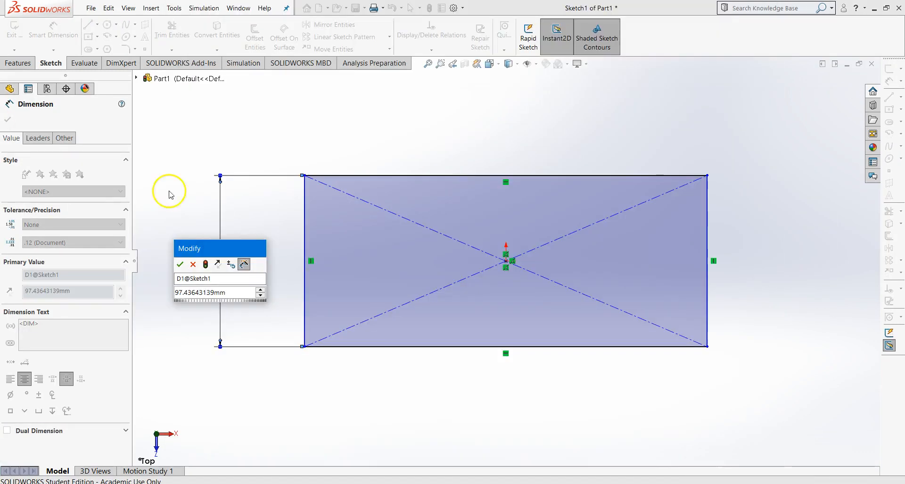
type("106.17")
key("Return")
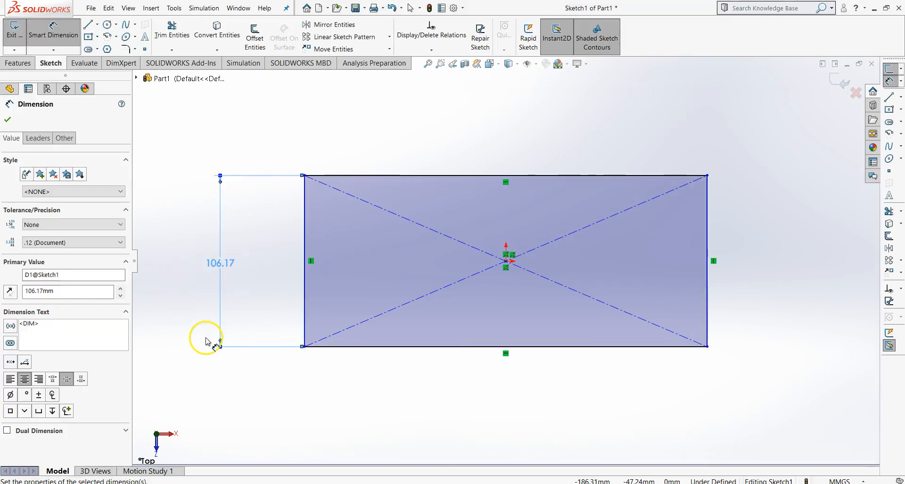
key("Escape")
- Dimension the rectangle's upper horizontal edge as 240.13 mm, consulting the reference drawing for the overall width
left_click(62, 35)
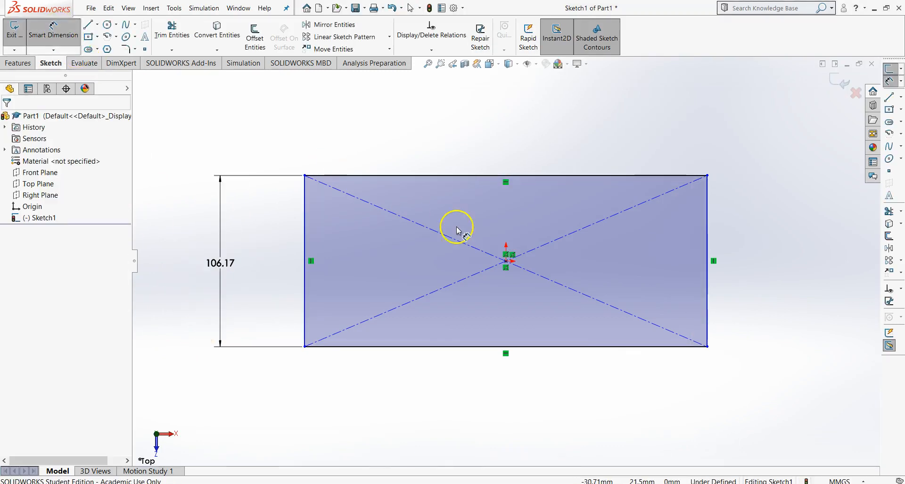
left_click(455, 176)
left_click(472, 126)
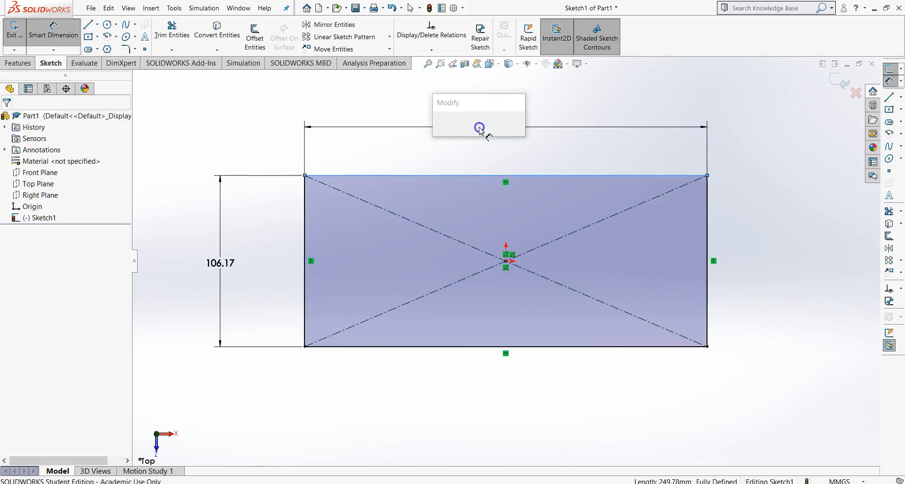
key("alt+Tab")
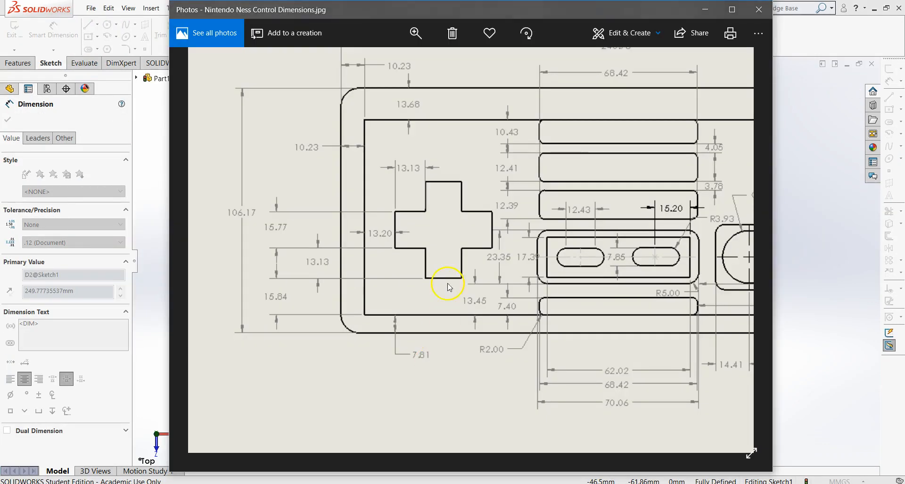
scroll(590, 169, "down", 2)
scroll(530, 233, "up", 2)
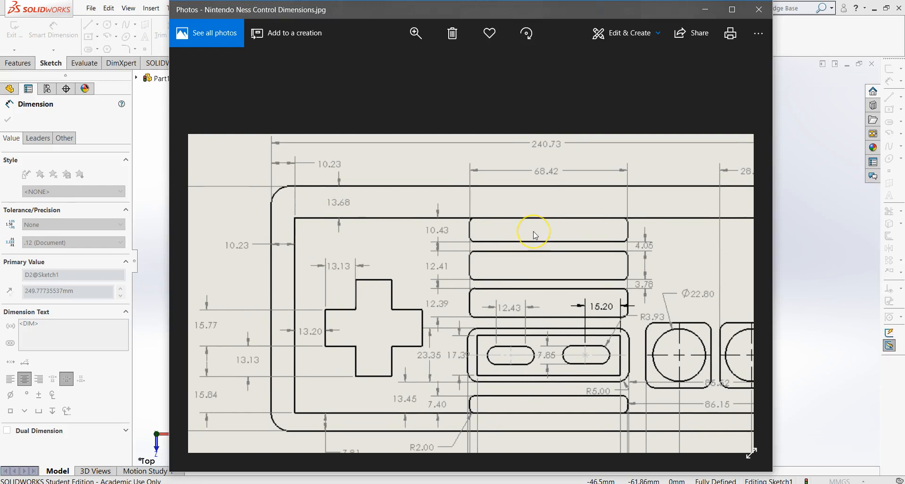
key("alt+Tab")
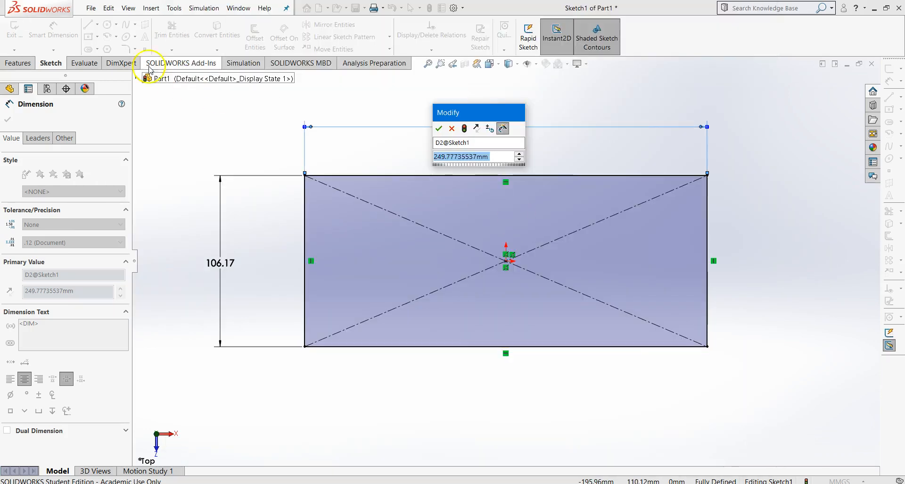
type("240.13")
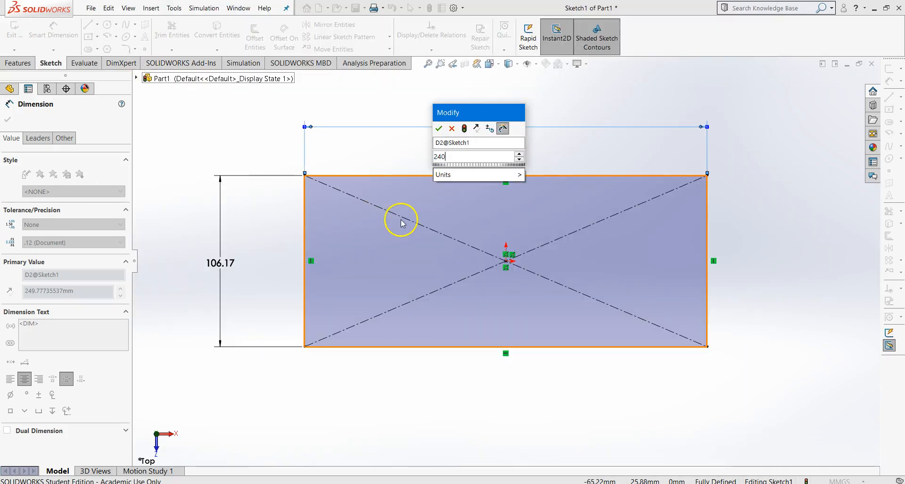
key("Return")
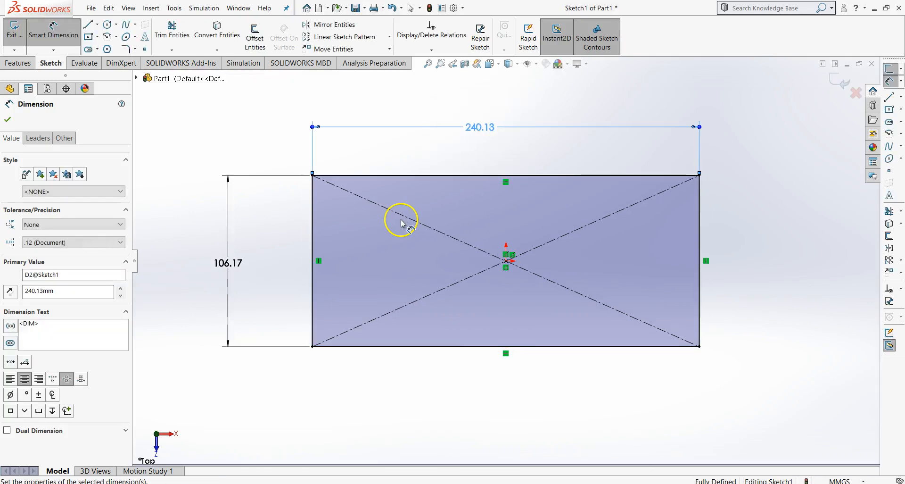
key("Escape")
- Consult the reference drawing for the corner radius and apply 8 mm sketch fillets to all four rectangle corners
key("alt+Tab")
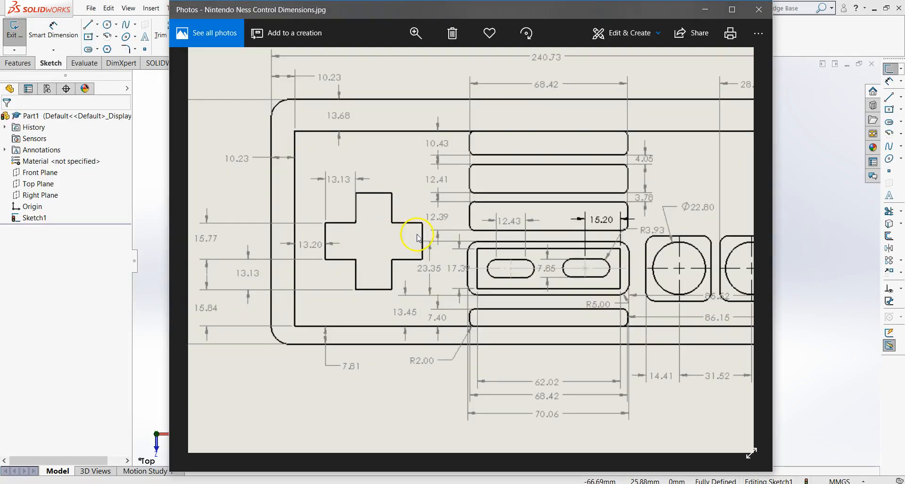
scroll(424, 230, "down", 3)
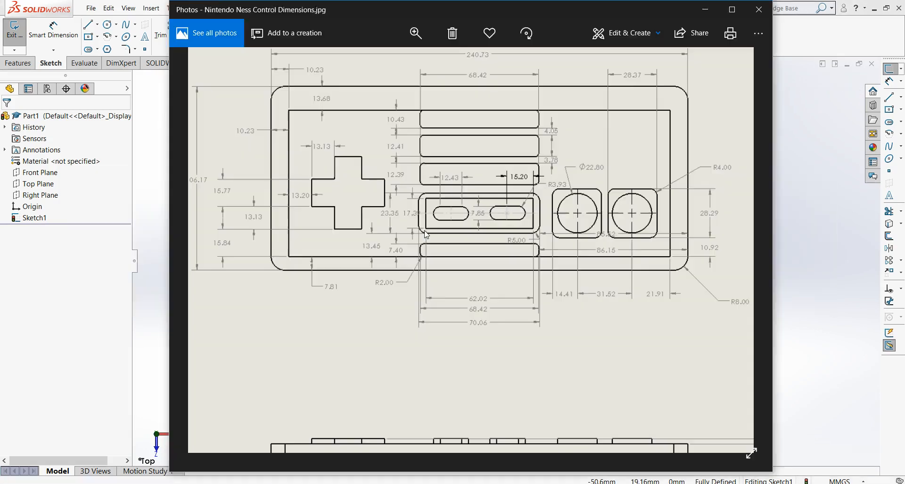
mouse_move(418, 116)
left_mouse_down()
mouse_move(420, 172)
mouse_move(416, 117)
left_mouse_up()
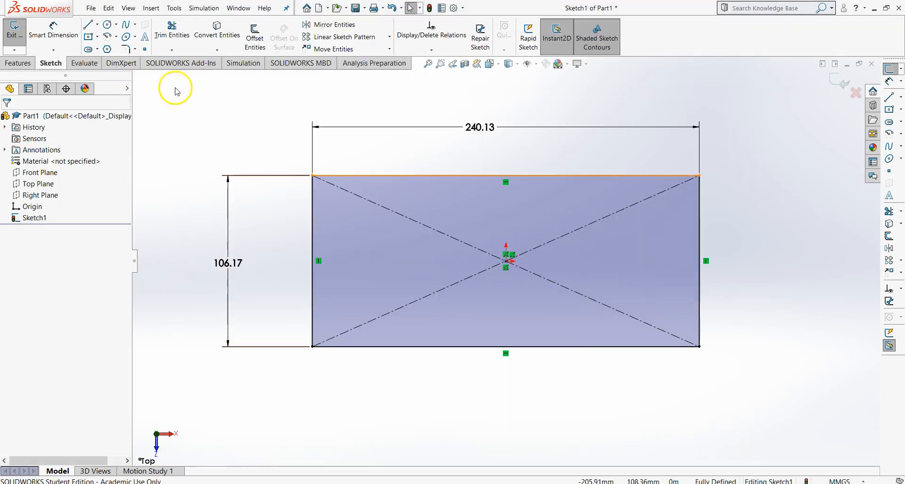
left_click(136, 50)
left_click(141, 65)
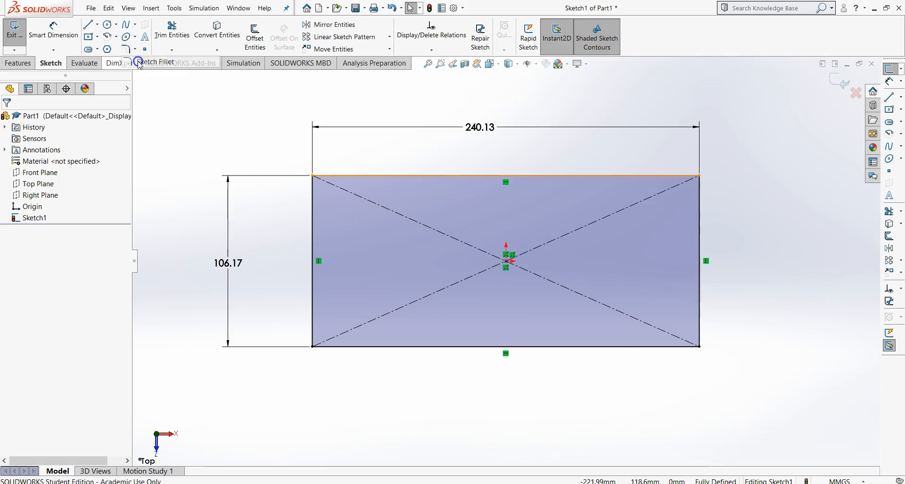
type("8.00mm")
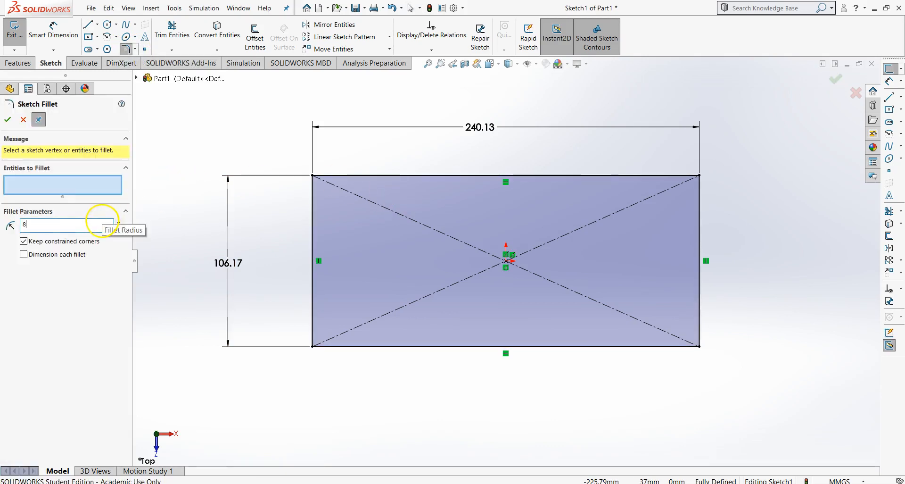
left_click(312, 175)
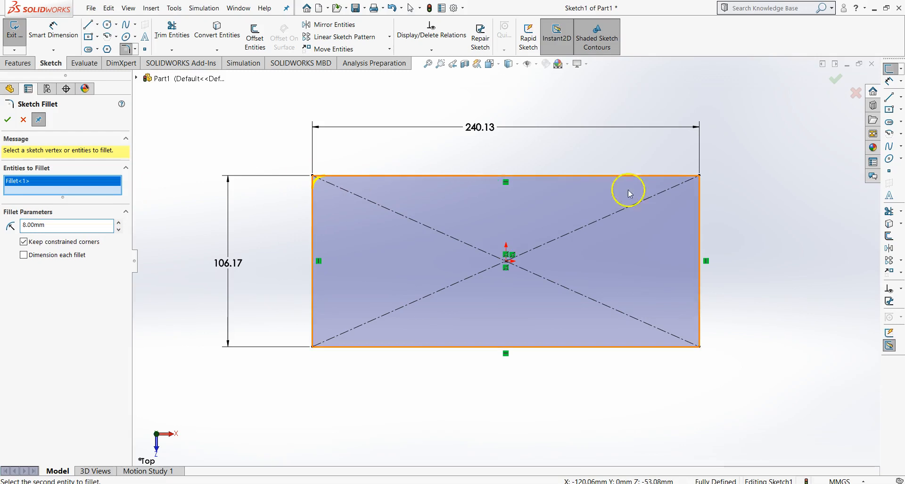
left_click(698, 178)
left_click(699, 346)
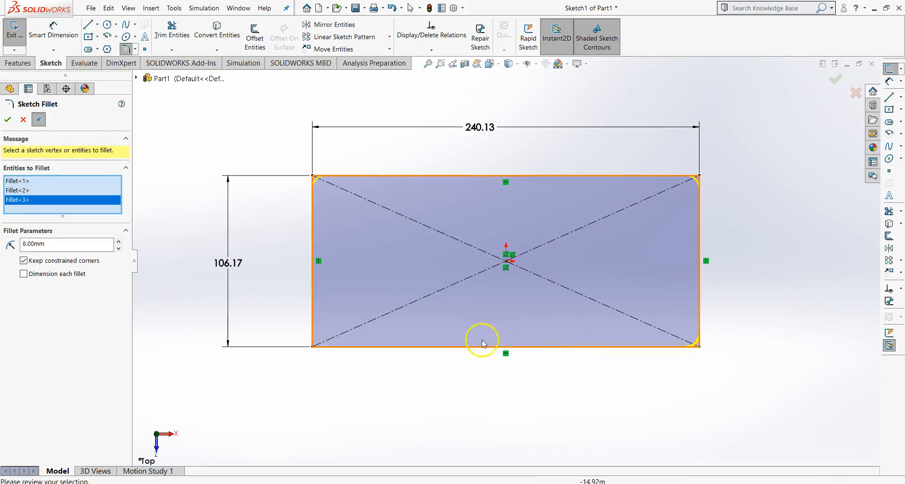
left_click(312, 346)
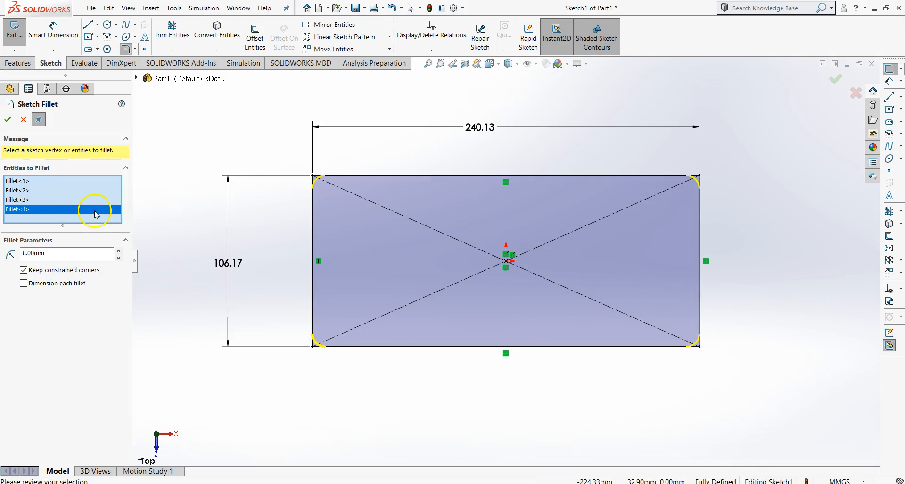
left_click(7, 121)
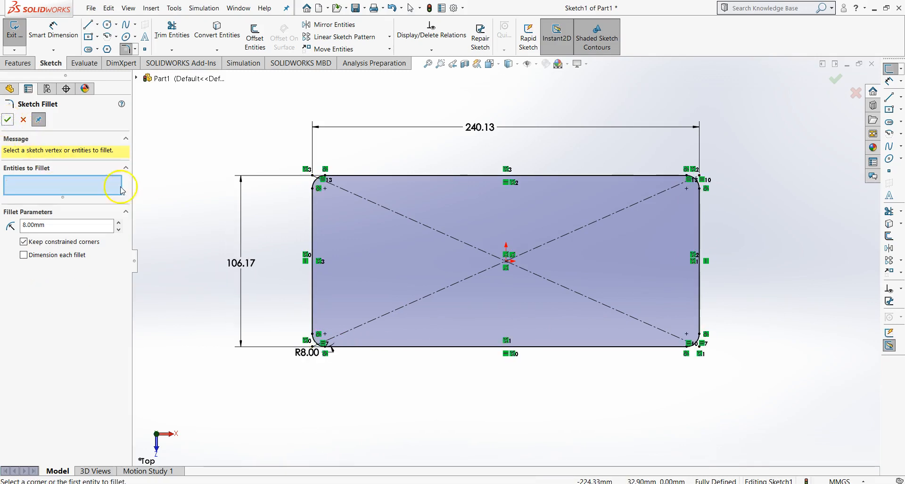
key("Escape")
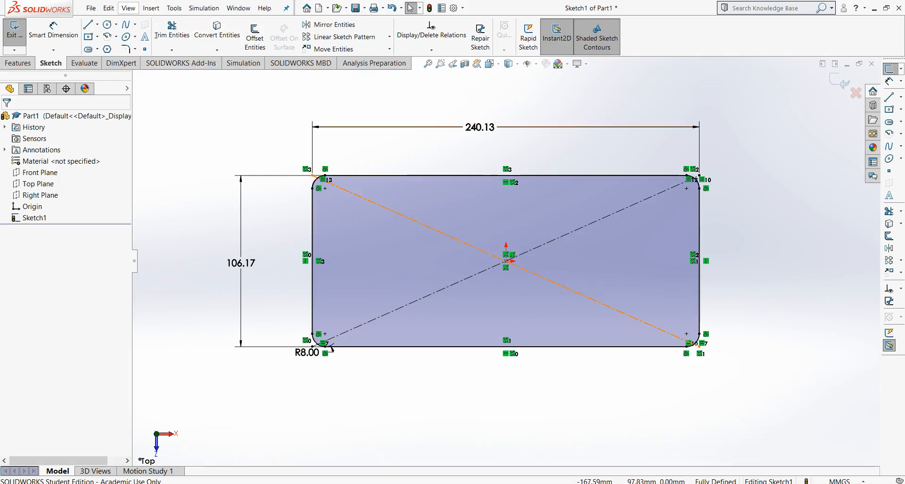
- Hide the sketch relation symbols on the body outline sketch
left_click(127, 8)
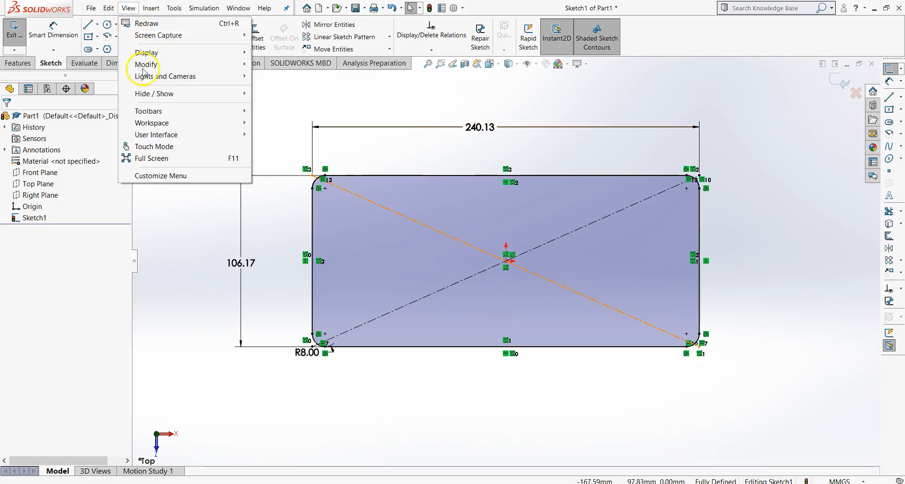
mouse_move(151, 94)
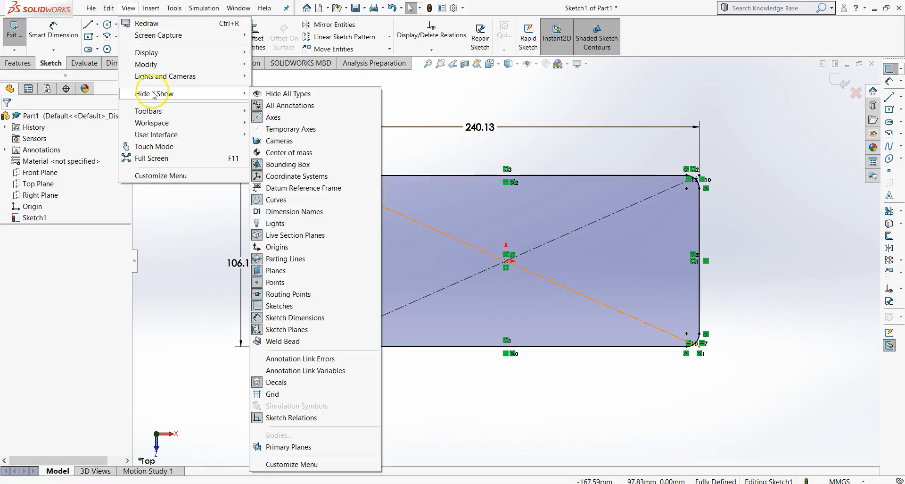
left_click(297, 419)
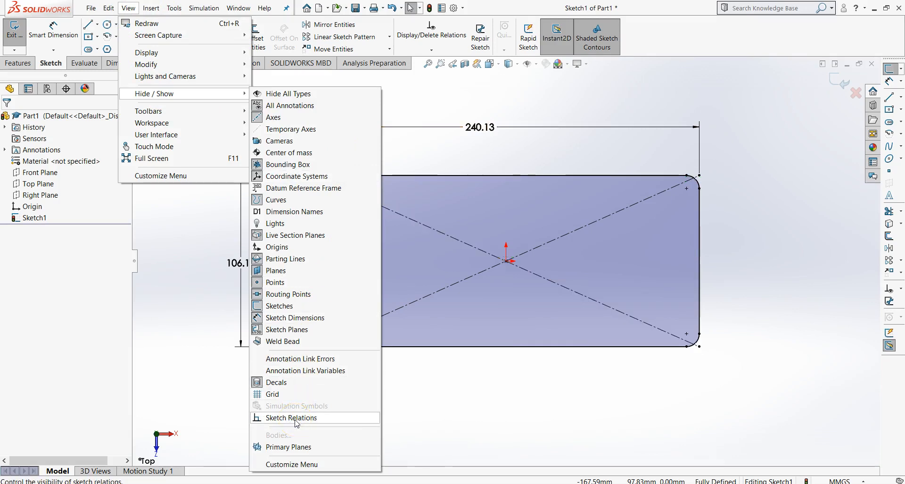
left_click(416, 413)
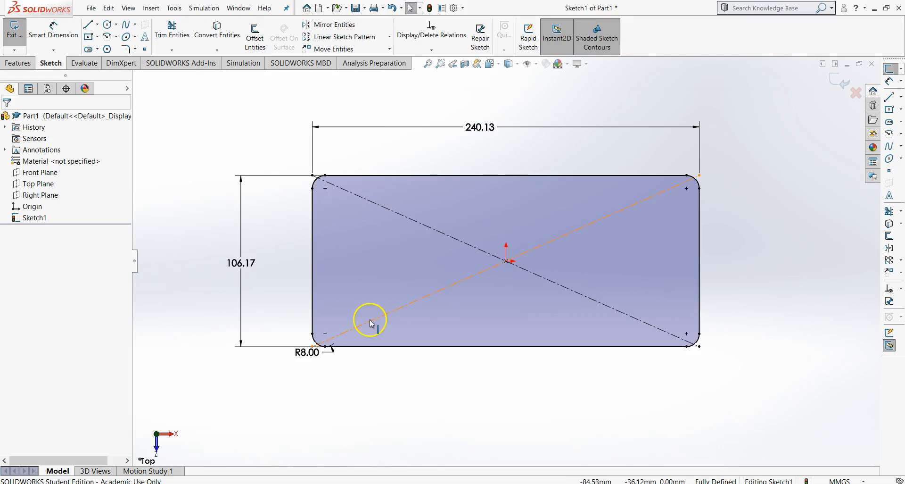
- Extrude the rounded rectangle 20 mm with the Mid Plane end condition, checking the body thickness in the reference drawing
left_click(24, 63)
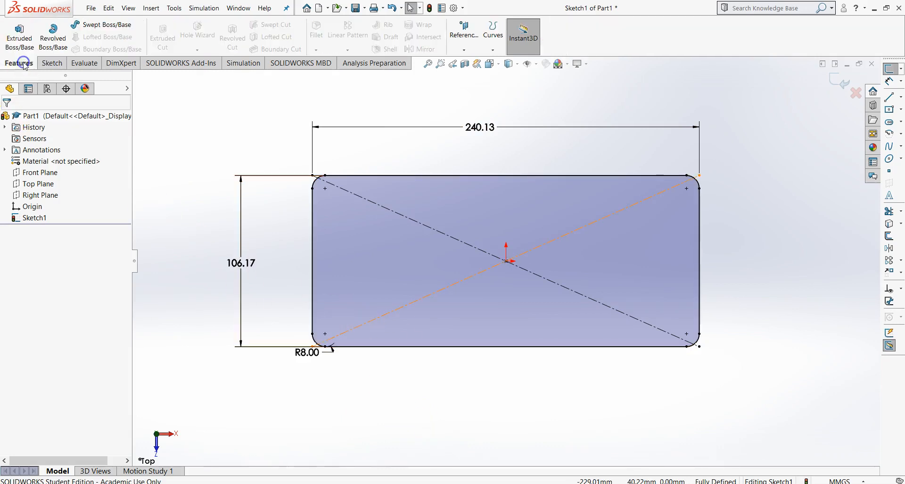
left_click(20, 34)
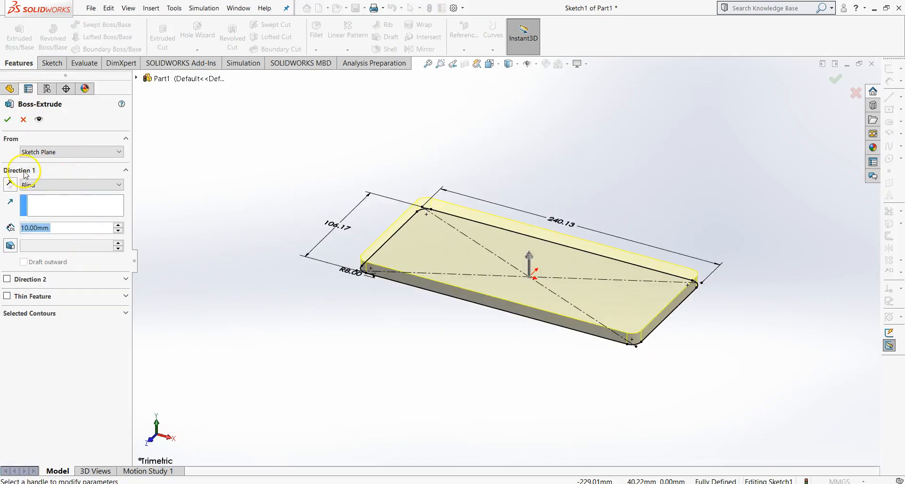
left_click(65, 186)
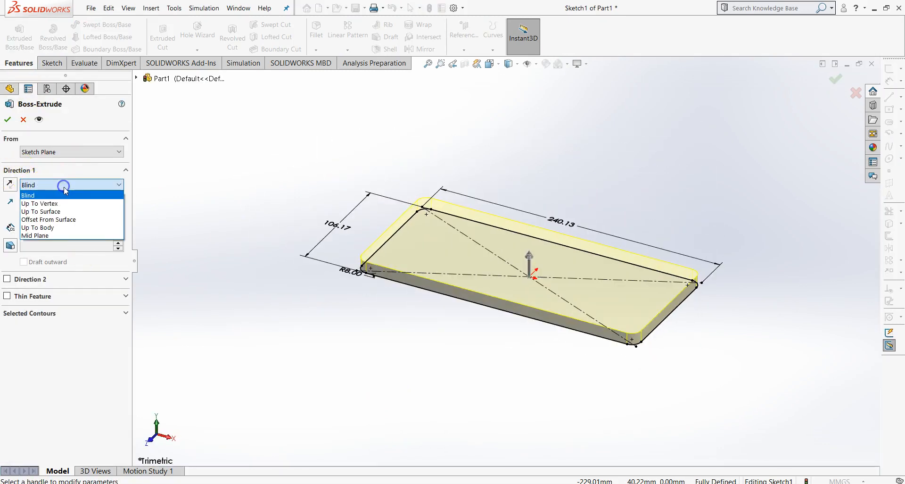
left_click(38, 235)
scroll(466, 294, "down", 5)
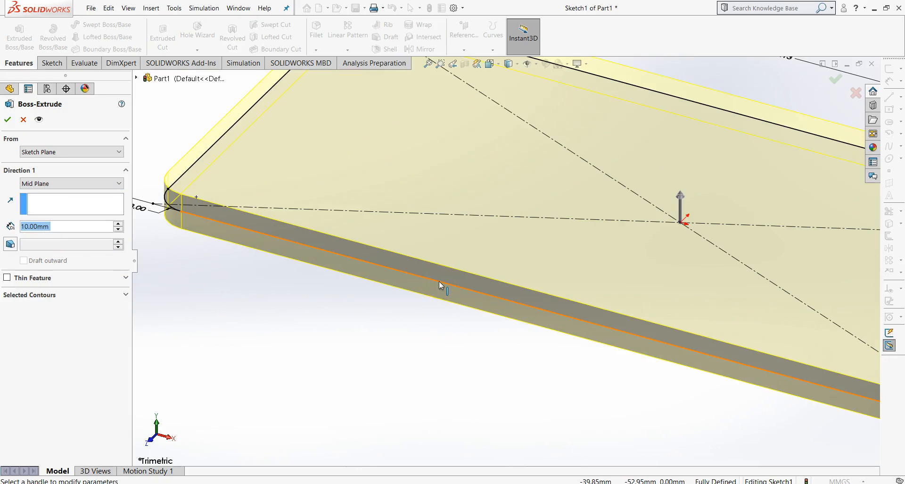
scroll(439, 281, "up", 5)
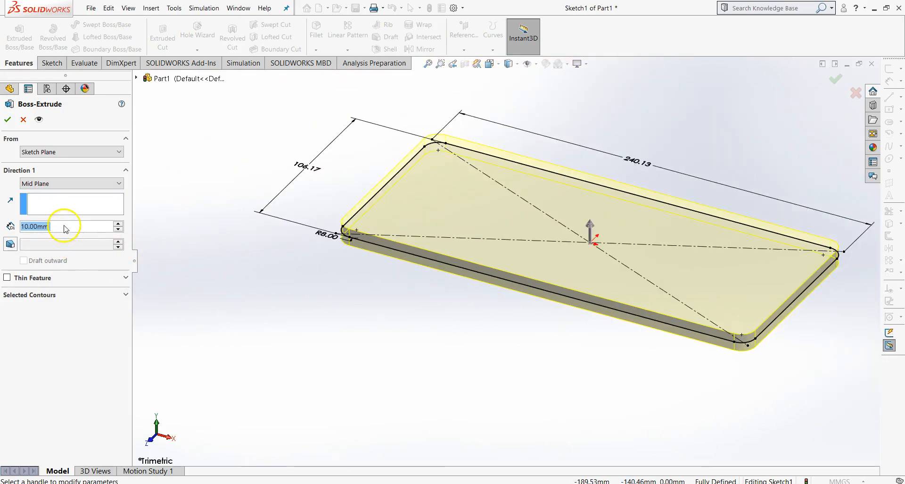
left_click(450, 464)
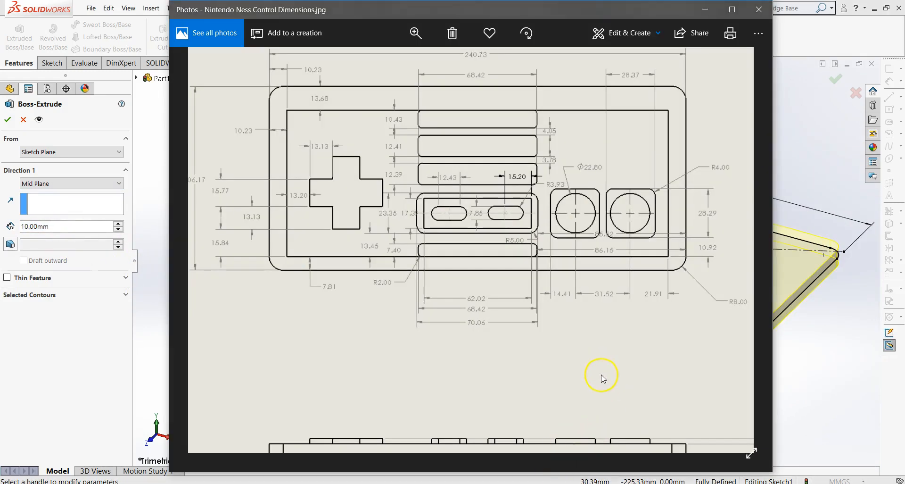
left_click_drag(602, 375, 495, 291)
left_click(133, 241)
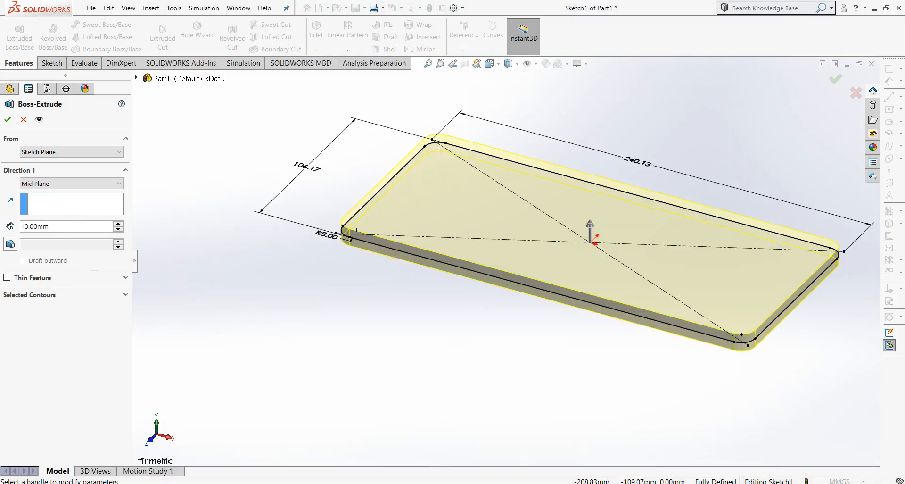
type("20")
key("Return")
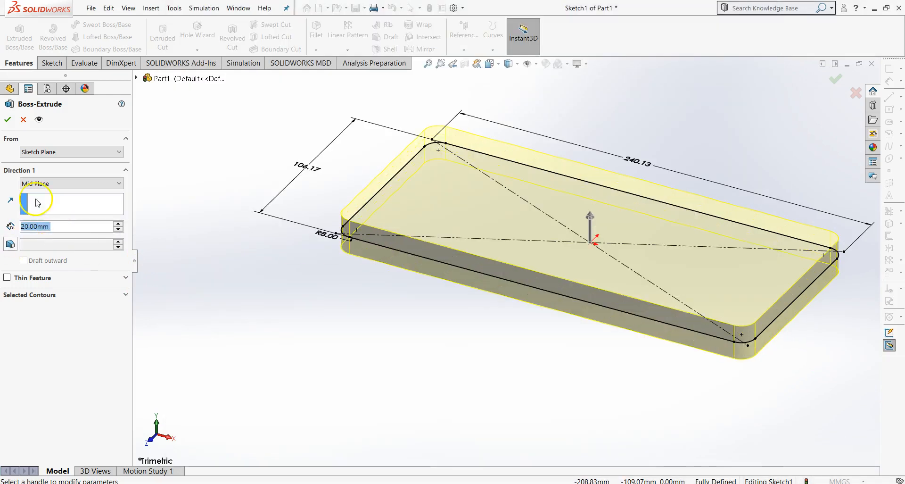
left_click(7, 119)
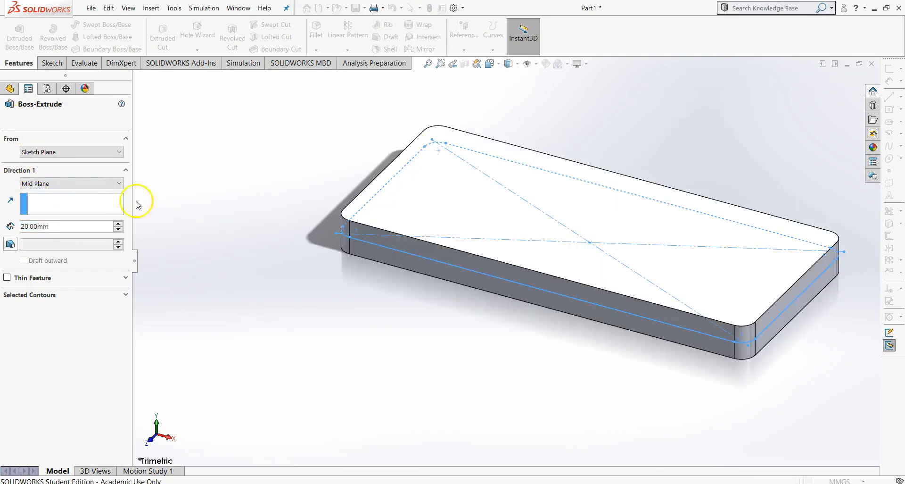
- Open a new sketch on the upper face of the extruded body and view it face-on
key("ctrl+7")
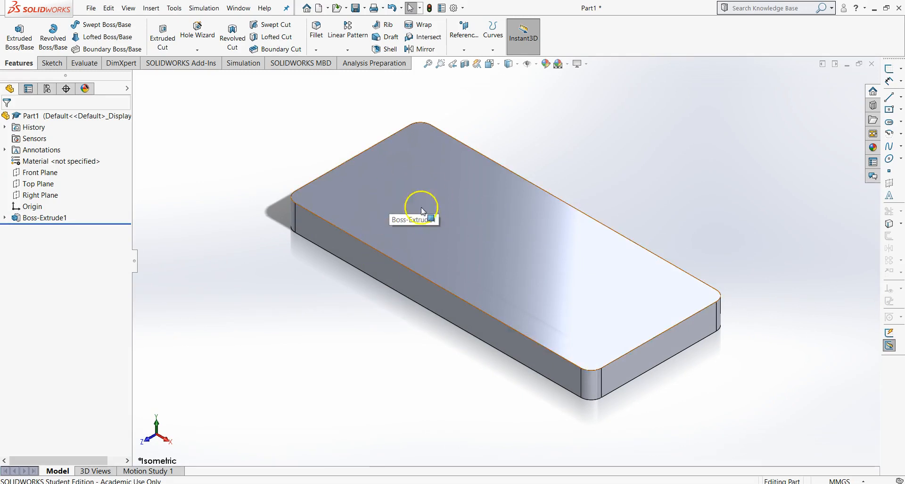
right_click(419, 241)
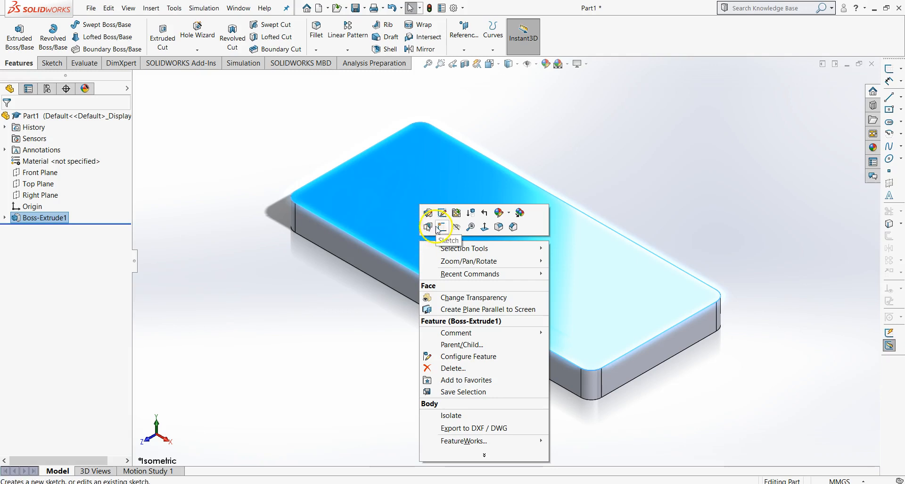
left_click(444, 227)
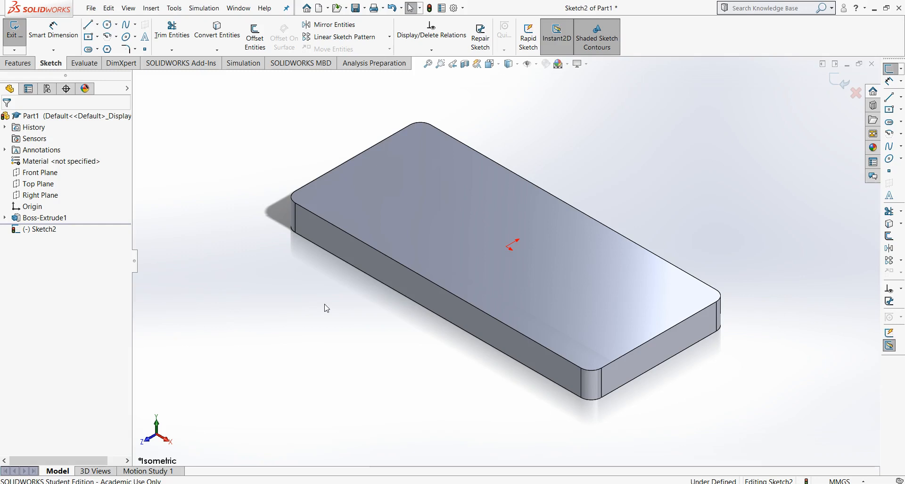
key("ctrl+8")
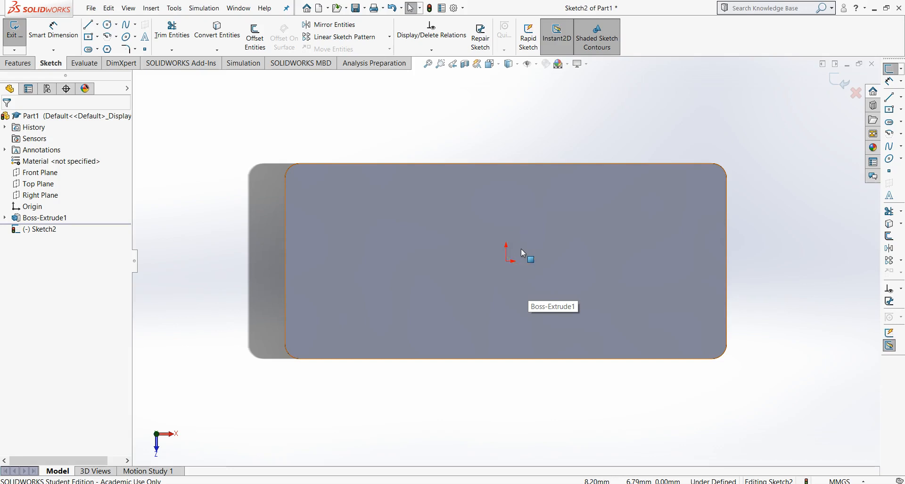
left_click(518, 261)
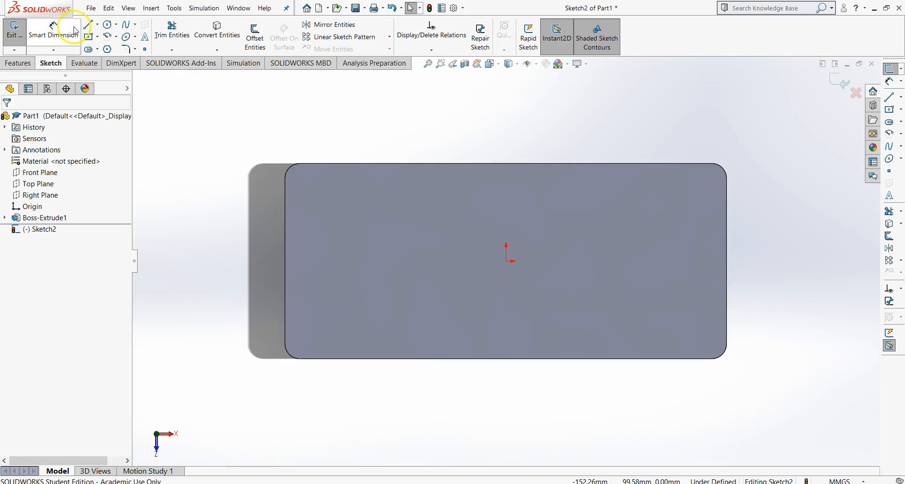
- Consult the reference drawing and sketch a center rectangle about 218 by 72 mm, centred just below the origin on the upper face
key("alt+Tab")
left_click_drag(441, 210, 528, 240)
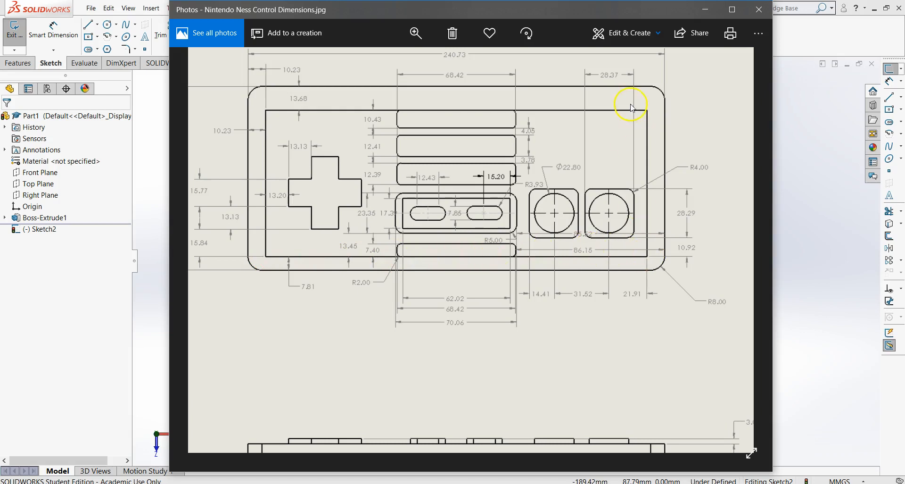
key("alt+Tab")
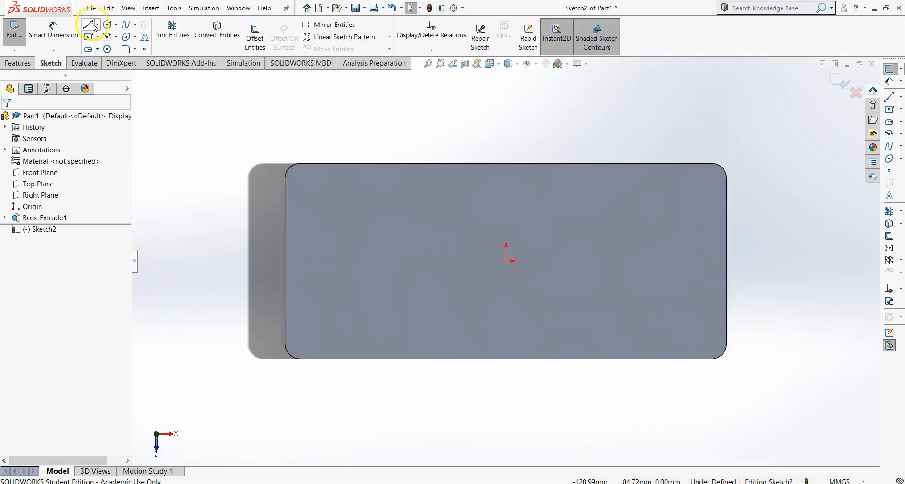
left_click(90, 38)
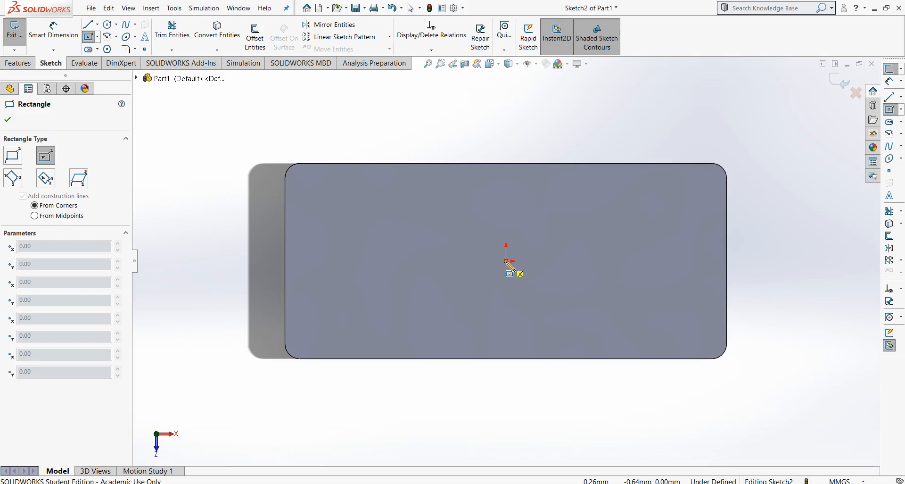
left_click(510, 274)
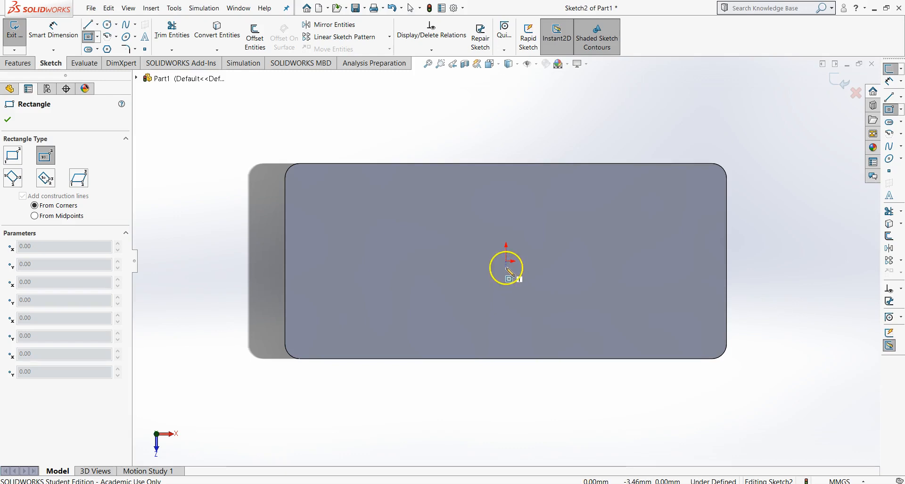
left_click(508, 269)
left_click(708, 334)
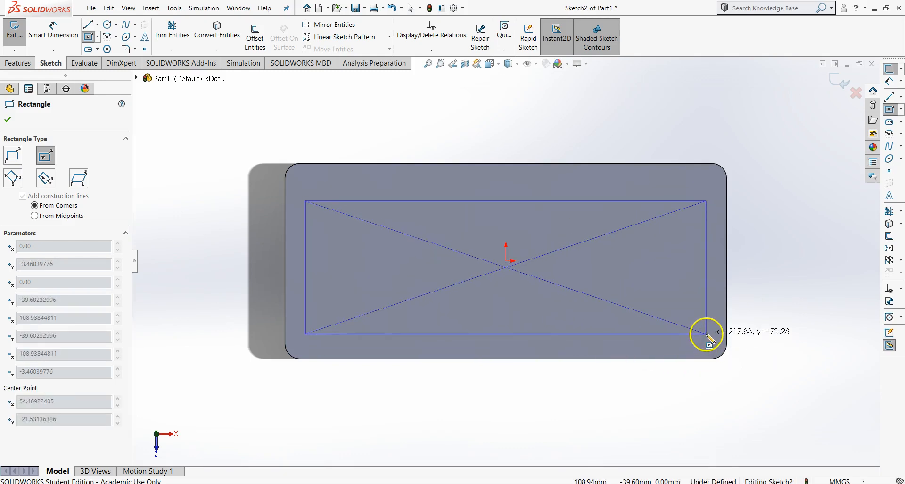
key("Escape")
- Dimension the inner rectangle's lower edge 7.81 mm from the body's lower edge, consulting the reference drawing for the margin
key("alt+Tab")
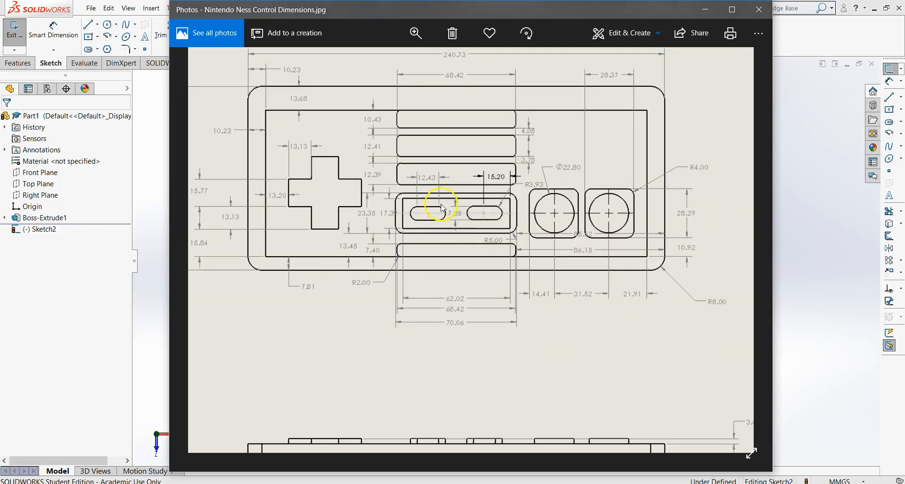
left_click_drag(276, 197, 285, 223)
scroll(315, 292, "down", 2)
scroll(315, 293, "up", 3)
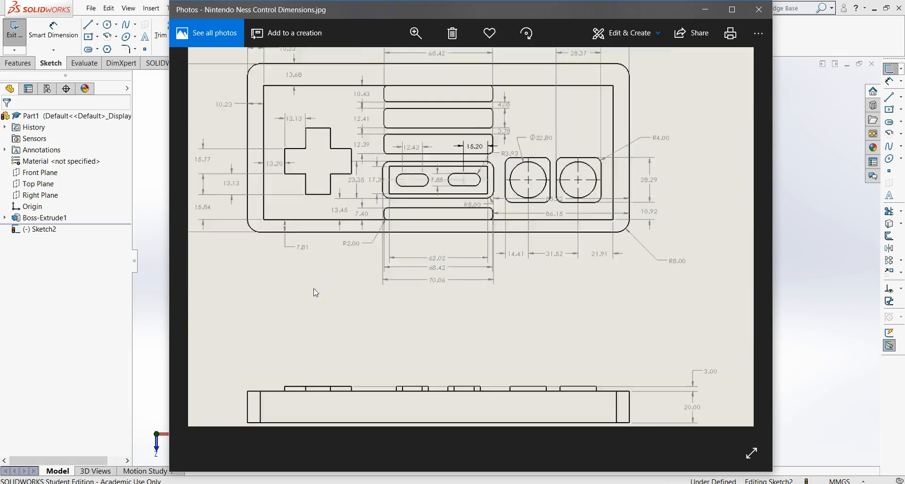
scroll(314, 289, "up", 1)
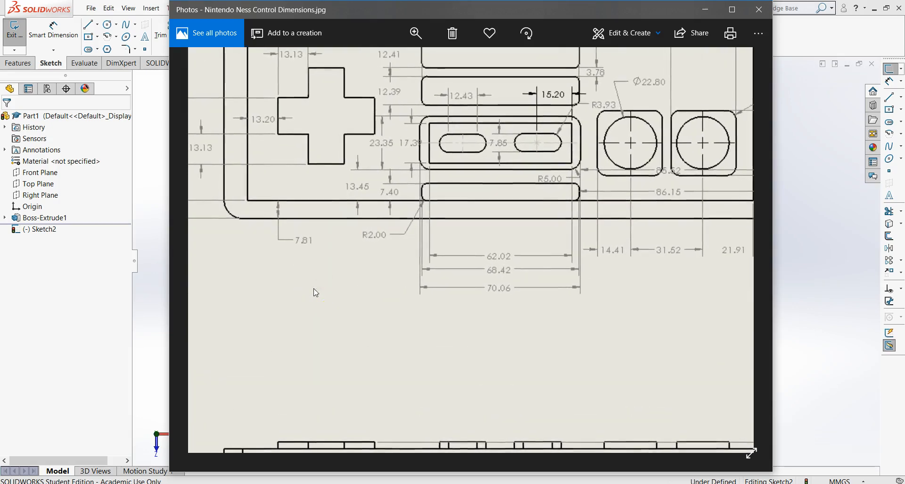
key("alt+Tab")
left_click(42, 20)
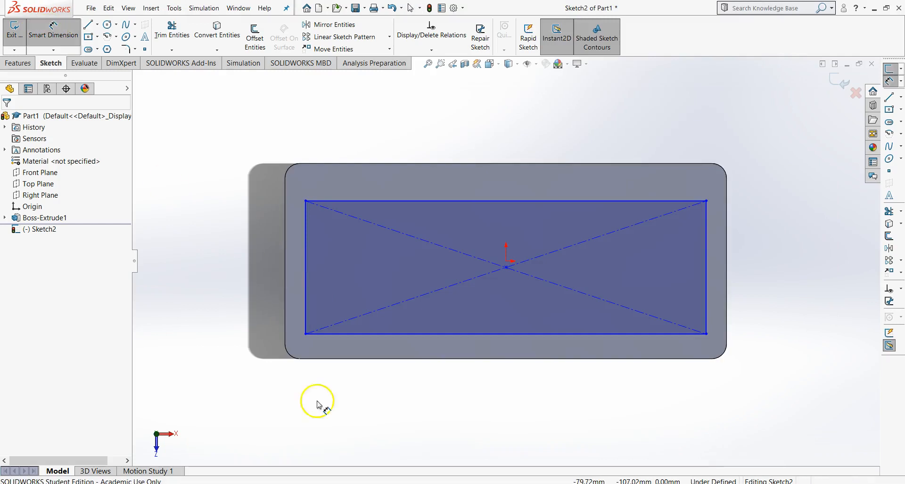
left_click(375, 334)
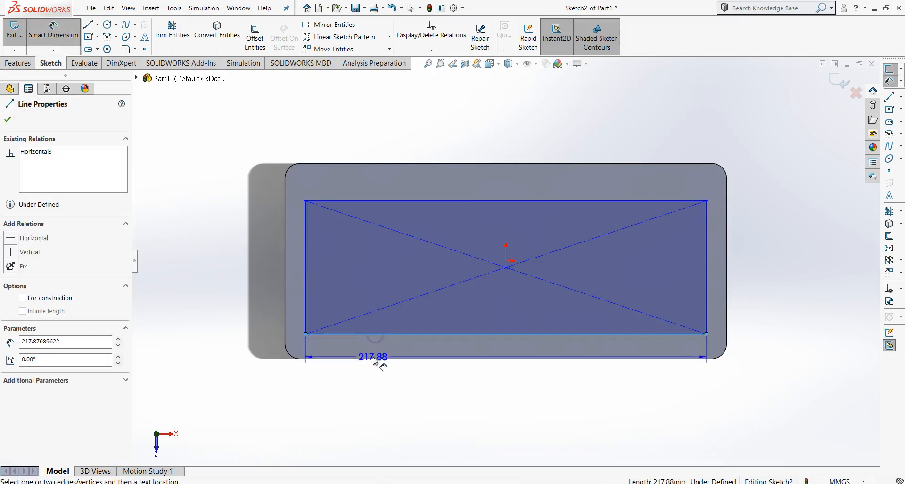
left_click(375, 358)
left_click(239, 389)
key("alt+Tab")
key("alt+Tab")
type("7.8")
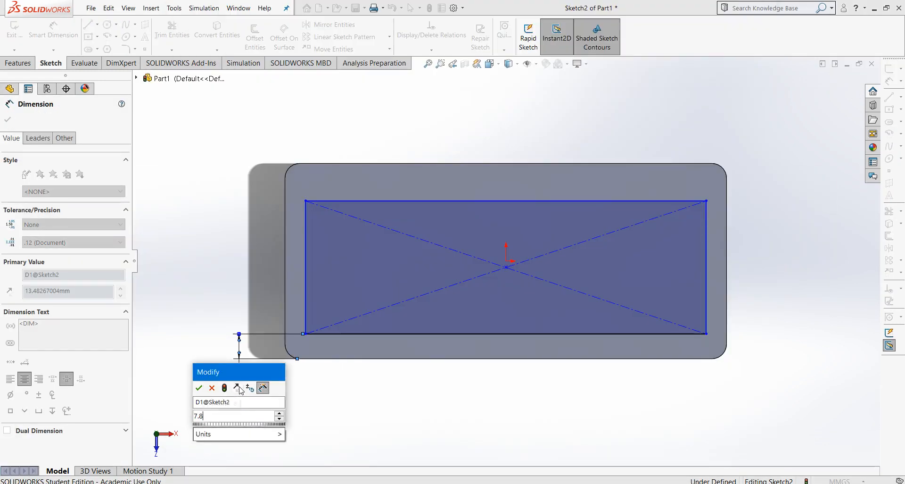
key("Return")
key("Escape")
- Dimension the inner rectangle's left edge 10.23 mm from the body's left edge, taking the margin from the reference drawing
key("alt+Tab")
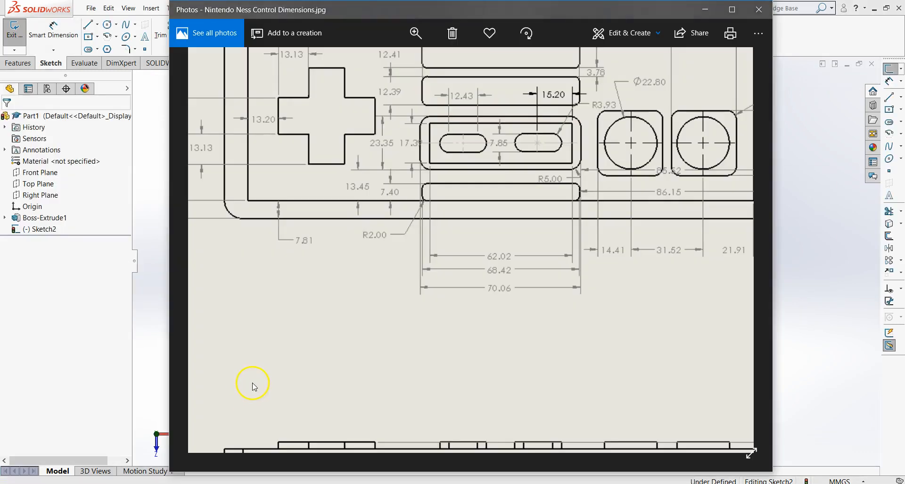
left_click_drag(269, 156, 353, 275)
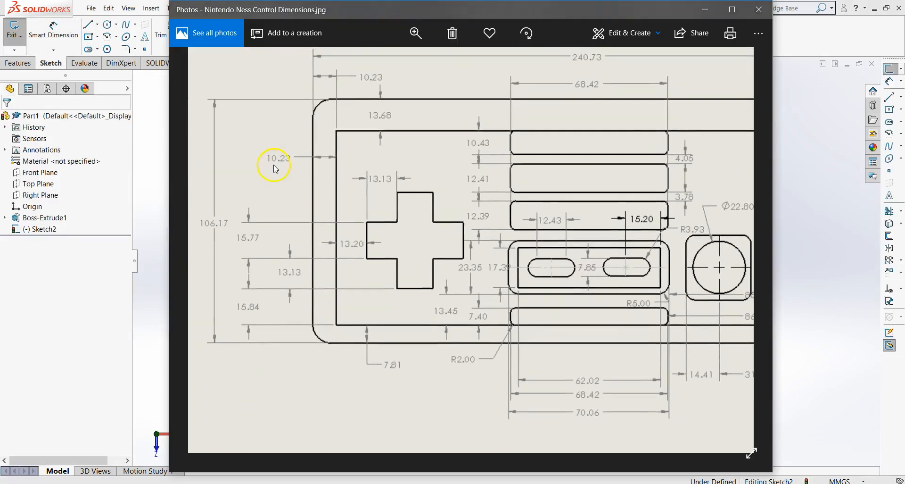
key("alt+Tab")
left_click(53, 29)
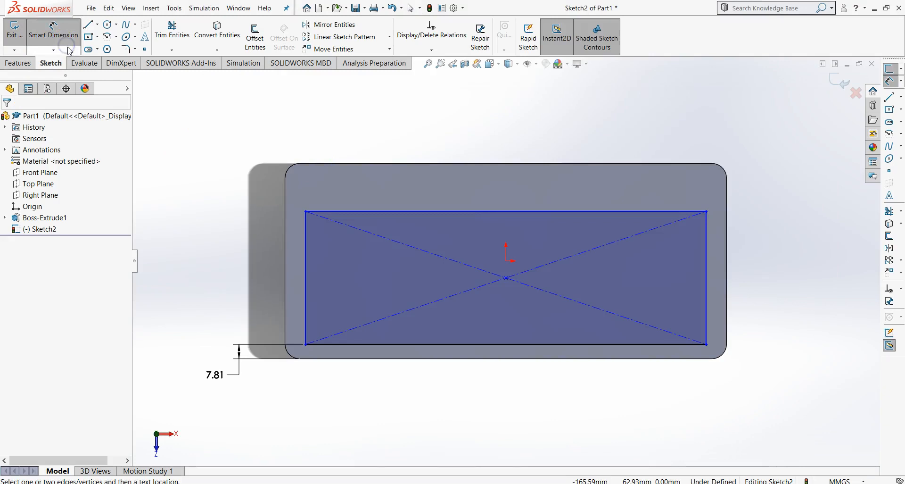
left_click(285, 241)
left_click(305, 242)
left_click(197, 244)
type("10.23")
key("Return")
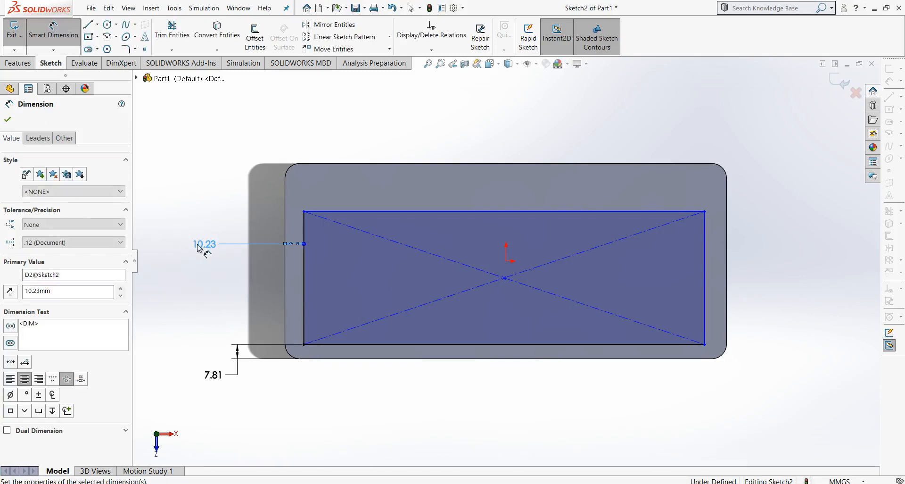
key("Escape")
- Dimension the inner rectangle's upper edge 13.68 mm from the body's upper edge, taking the margin from the reference drawing
key("alt+Tab")
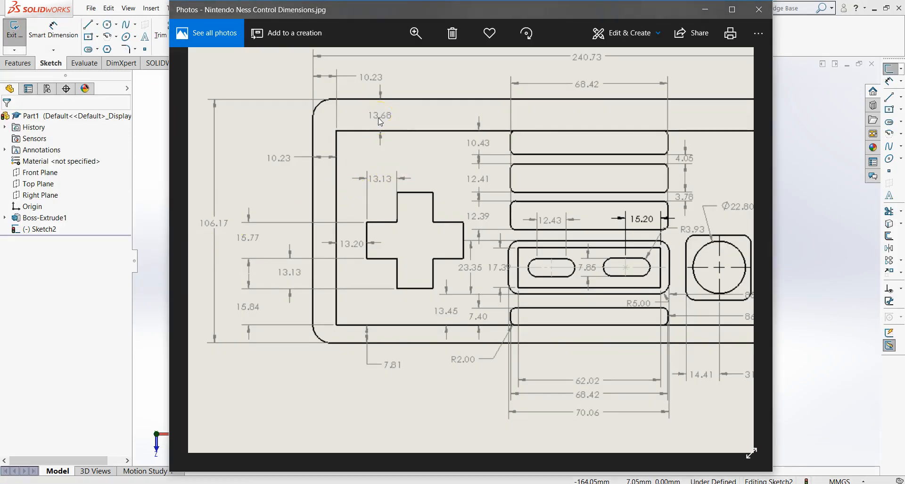
key("alt+Tab")
left_click(53, 29)
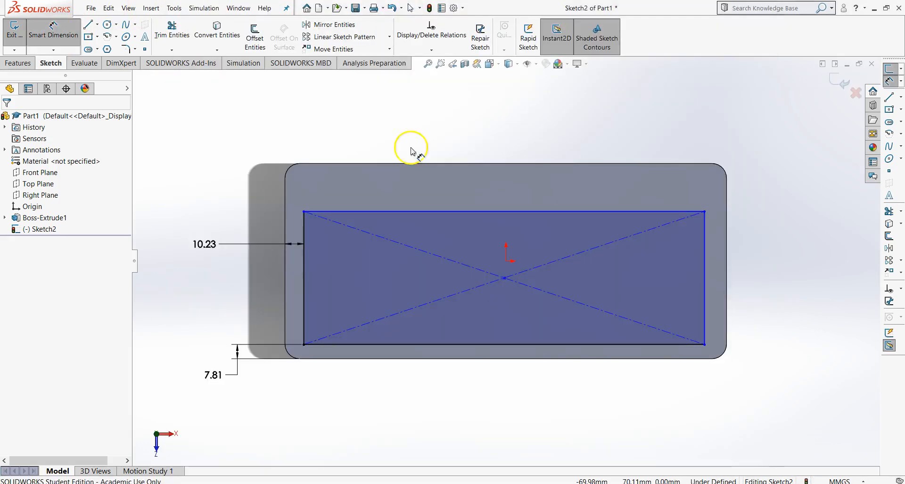
left_click(444, 212)
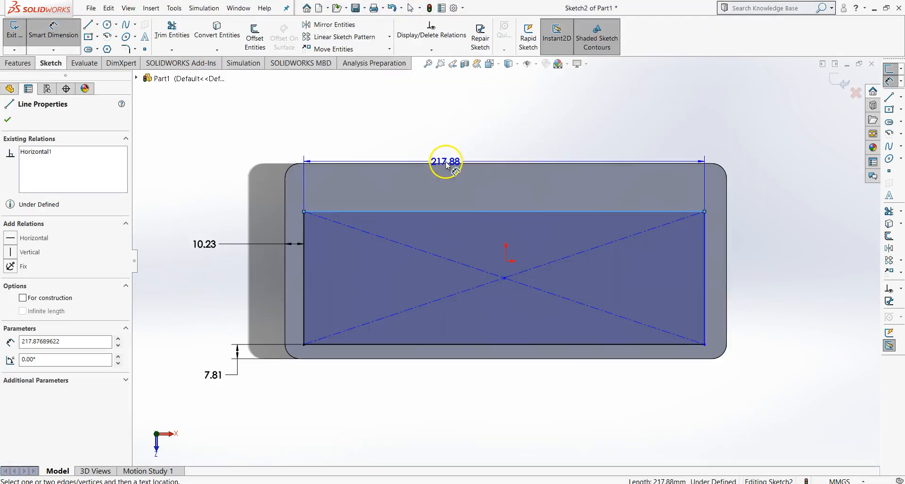
left_click(448, 164)
left_click(332, 187)
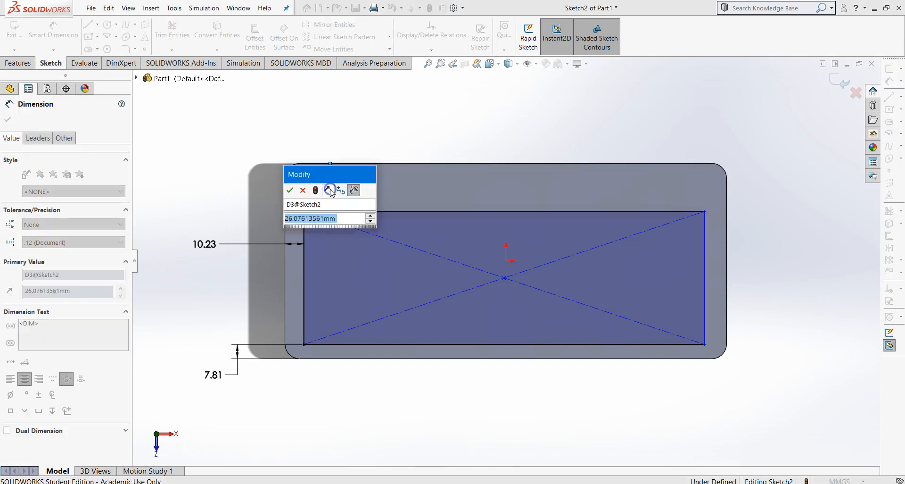
type("13.68")
key("Return")
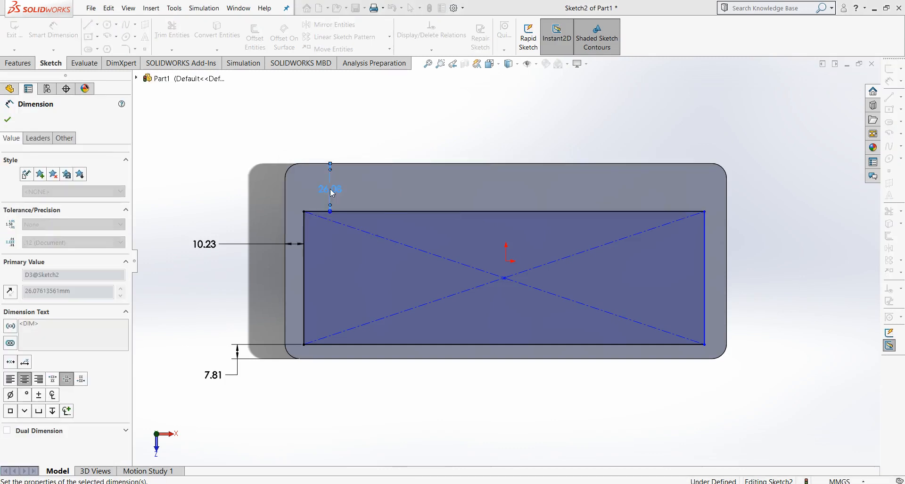
key("Escape")
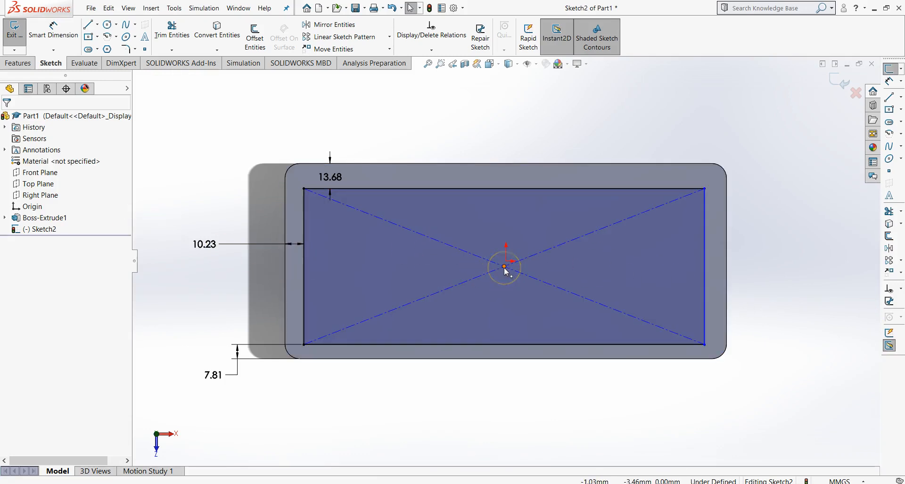
- Add a Vertical relation between the inner rectangle's center point and the origin
left_click(430, 51)
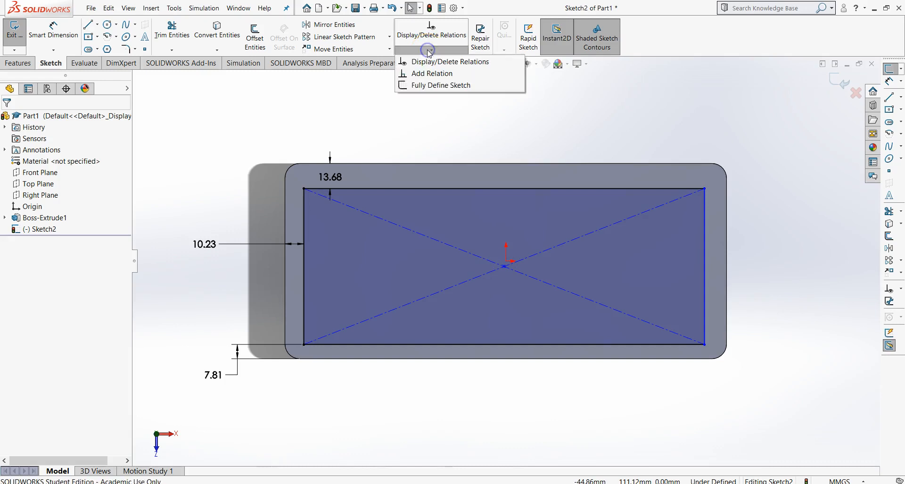
left_click(430, 74)
scroll(505, 265, "down", 4)
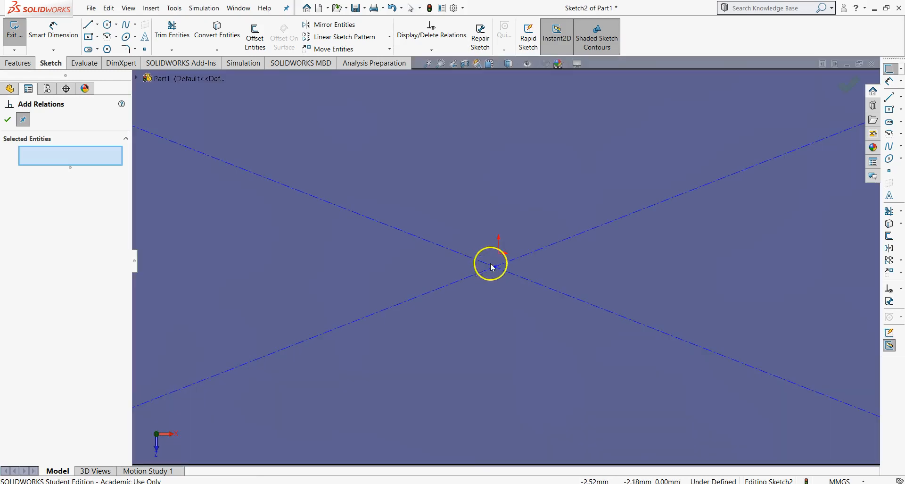
left_click(495, 267)
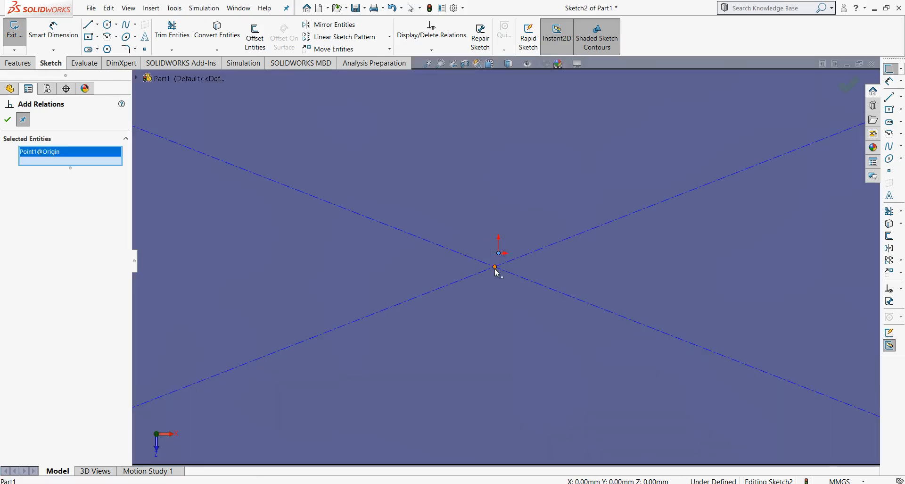
left_click(494, 268)
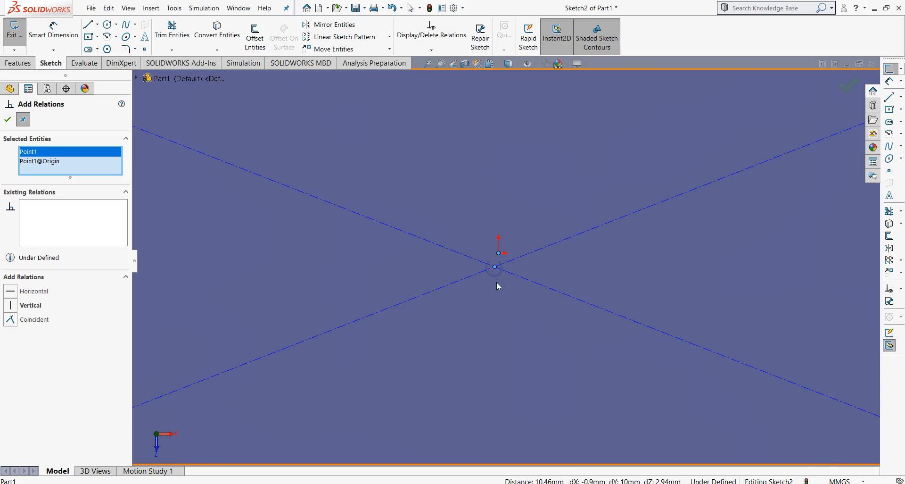
key("f")
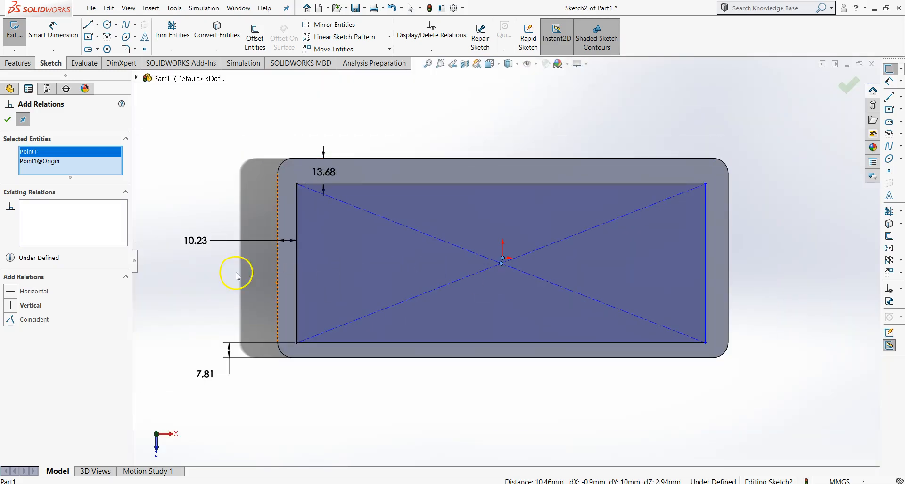
left_click(10, 306)
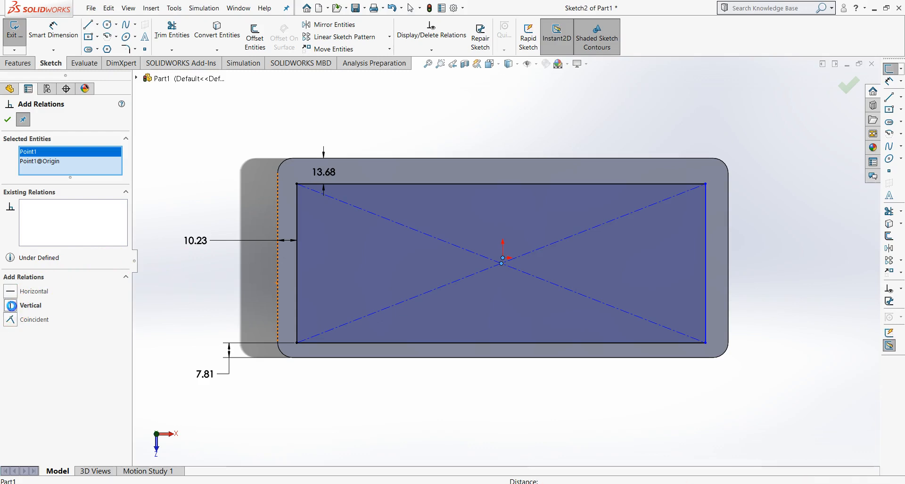
left_click(6, 120)
scroll(502, 274, "down", 3)
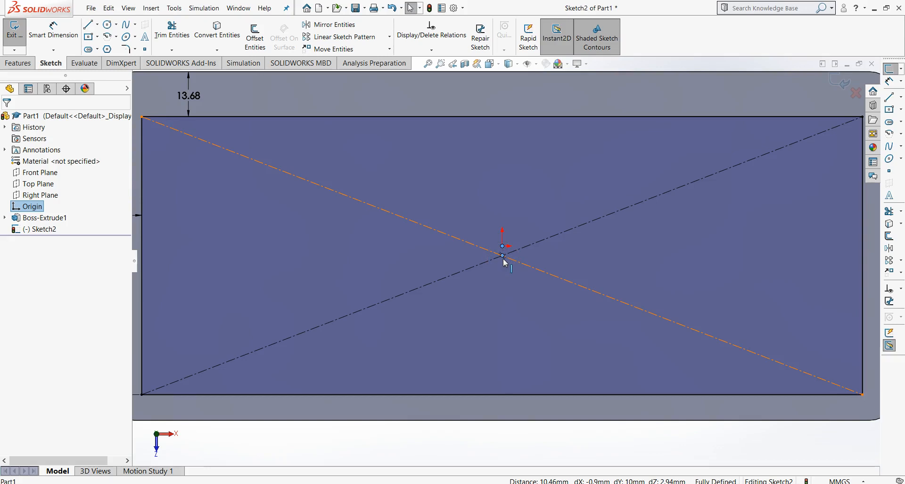
scroll(502, 259, "up", 4)
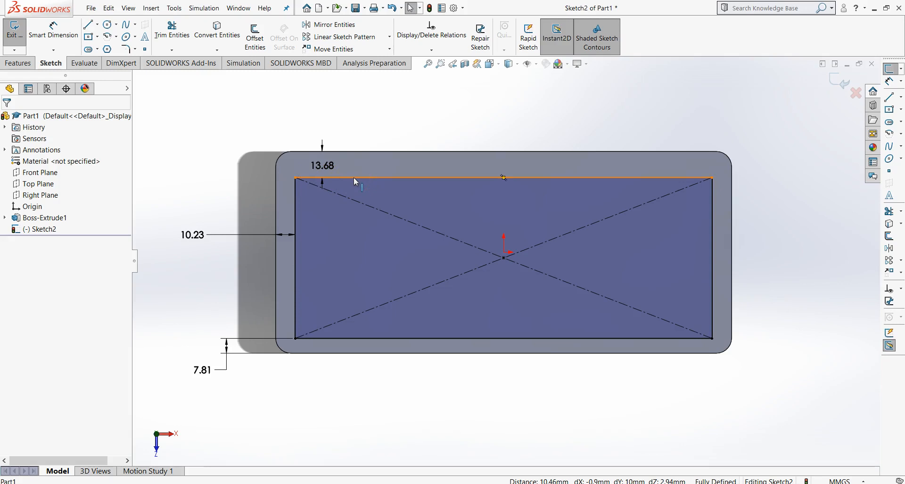
- Consult the reference drawing for the cross-shaped pad and try a small center rectangle for it in the panel's lower-left area, then undo it
key("alt+Tab")
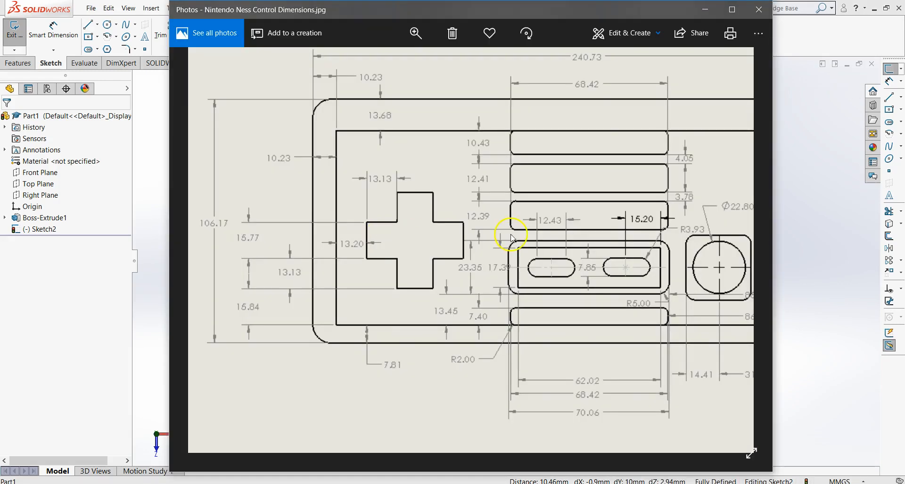
scroll(512, 237, "down", 3)
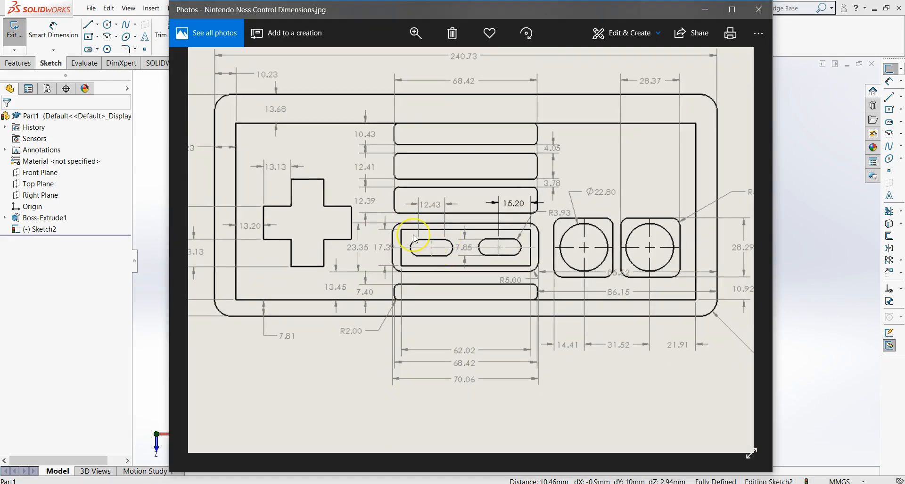
left_click_drag(282, 216, 400, 228)
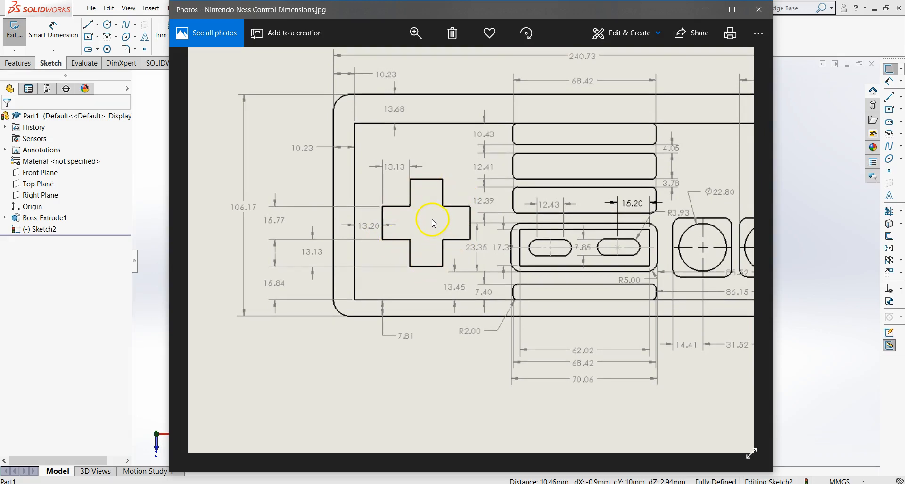
key("alt+Tab")
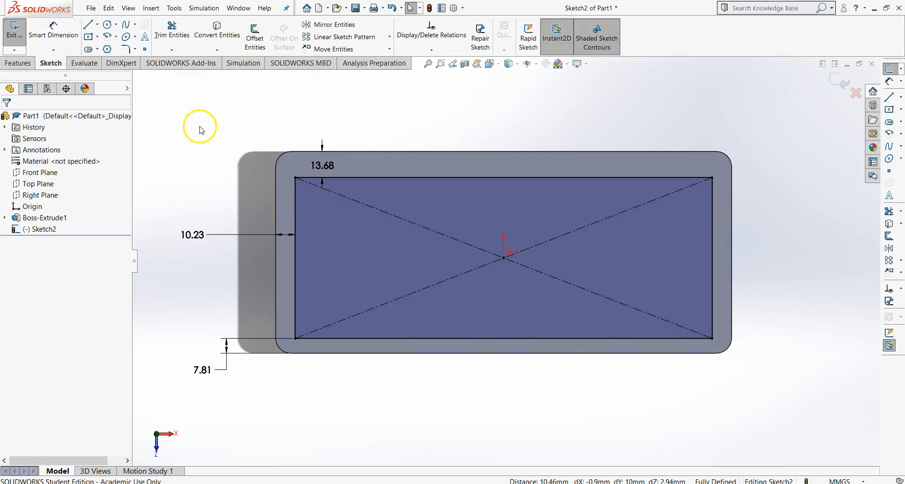
left_click(90, 37)
left_click(333, 286)
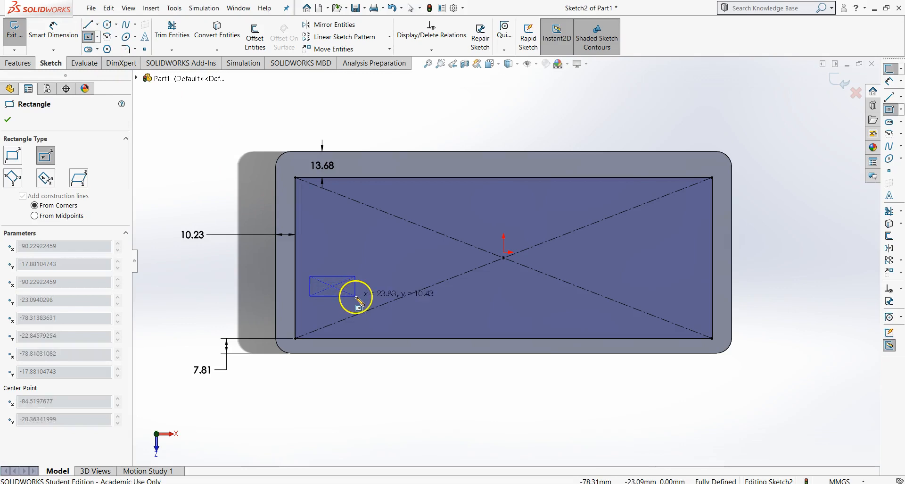
left_click(354, 298)
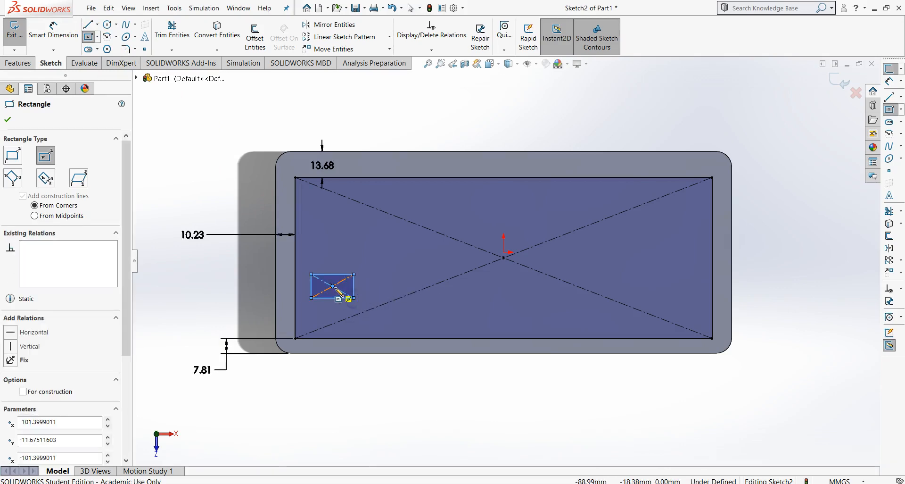
left_click(333, 286)
key("Escape")
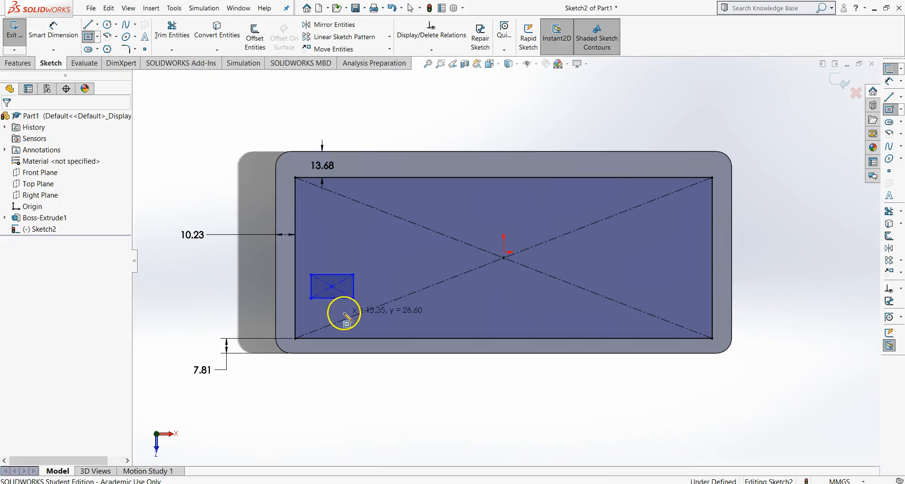
key("ctrl+z")
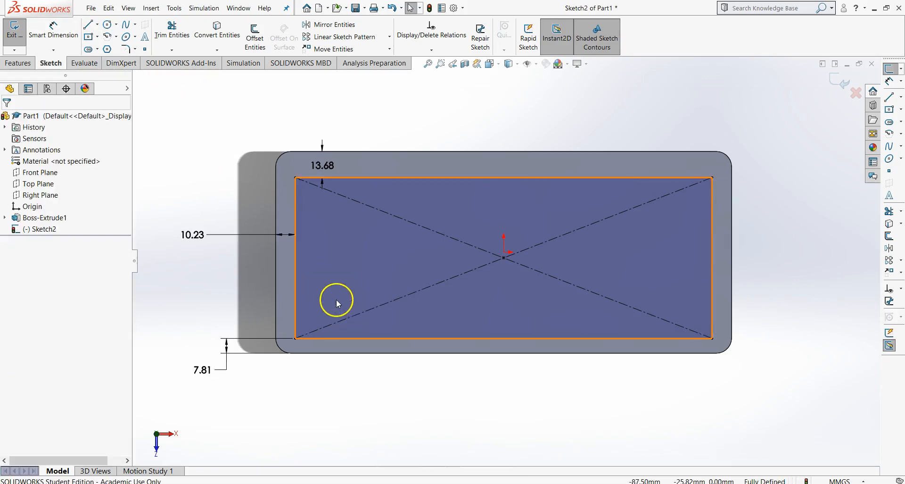
- Try to outline the cross-shaped pad with connected horizontal and vertical lines in the panel's left part, then undo them
left_click(93, 28)
left_click(318, 262)
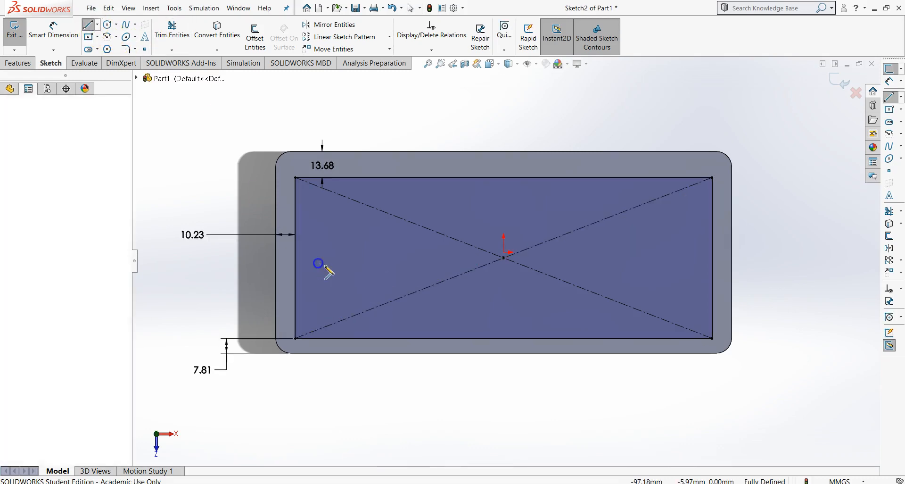
left_click(349, 262)
left_click(349, 280)
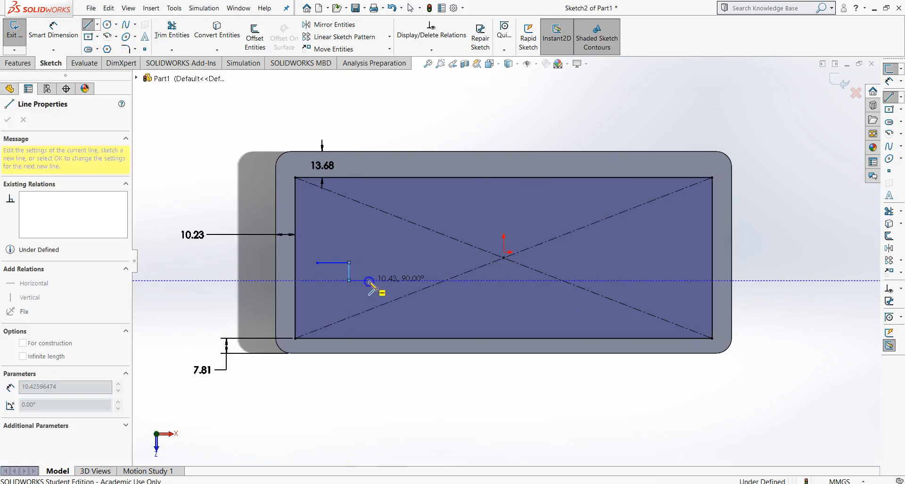
key("Escape")
key("ctrl+z")
key("ctrl+z")
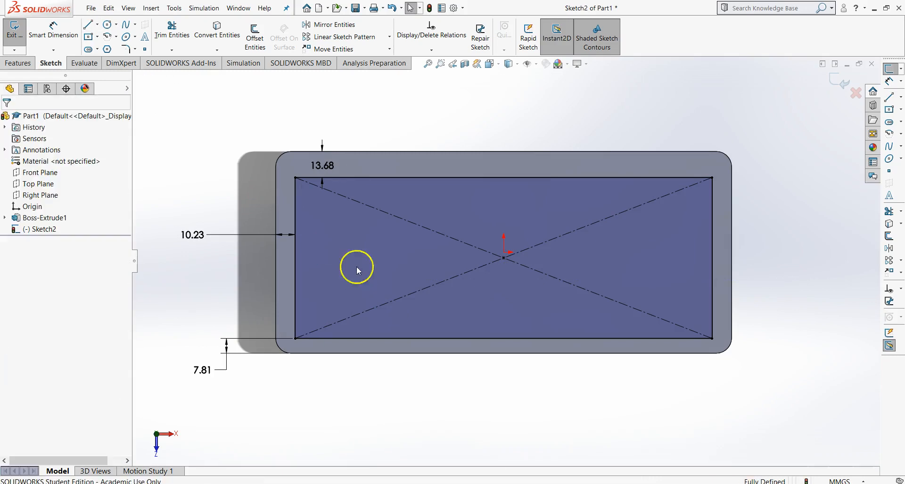
- Trim away the inner rectangle's diagonal construction lines with Power trim
left_click(174, 40)
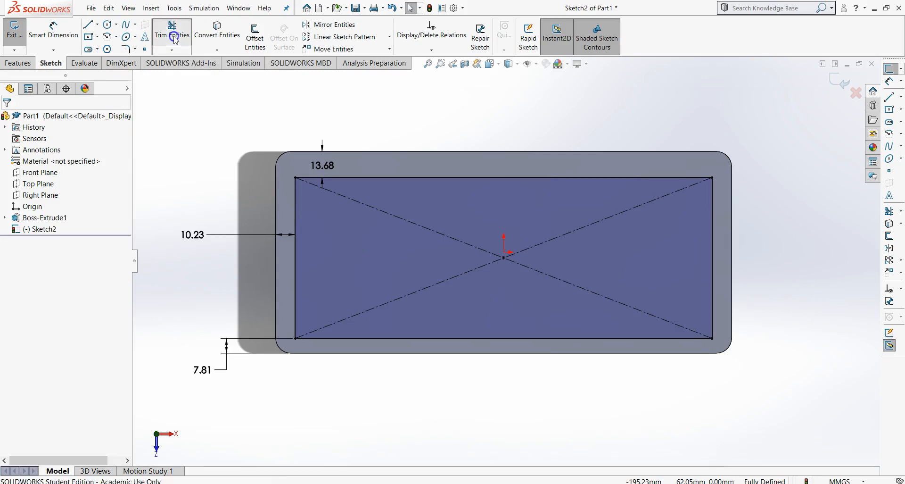
left_click_drag(404, 208, 404, 246)
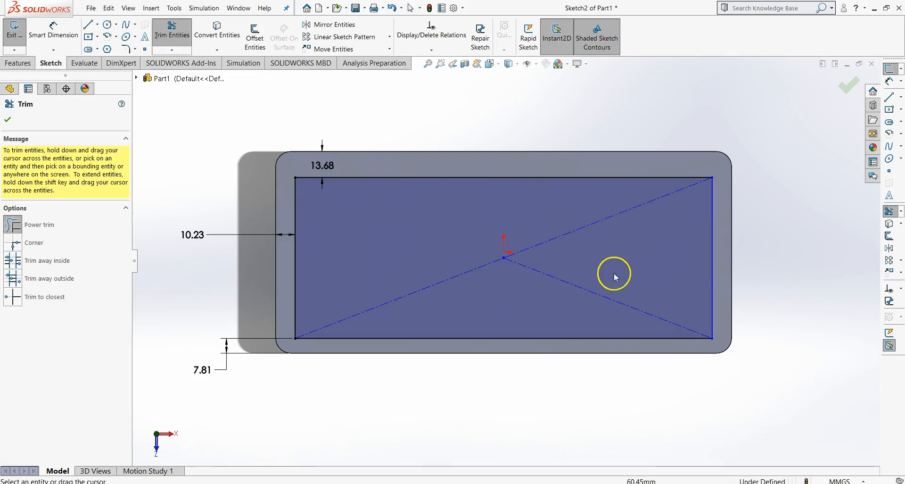
left_click_drag(584, 254, 561, 310)
left_click_drag(426, 257, 457, 308)
key("Escape")
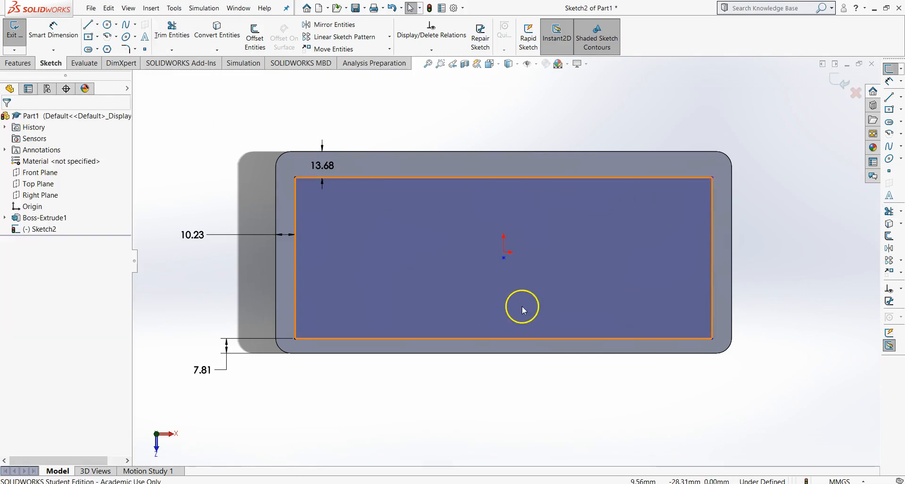
- Try to reapply the Vertical relation between the leftover center point and the origin
left_click(504, 257)
left_click(504, 253, "ctrl")
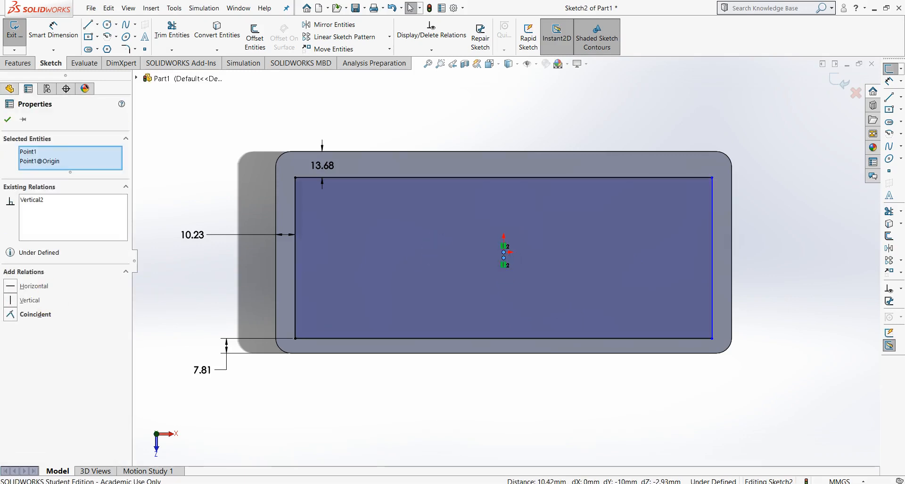
left_click(10, 302)
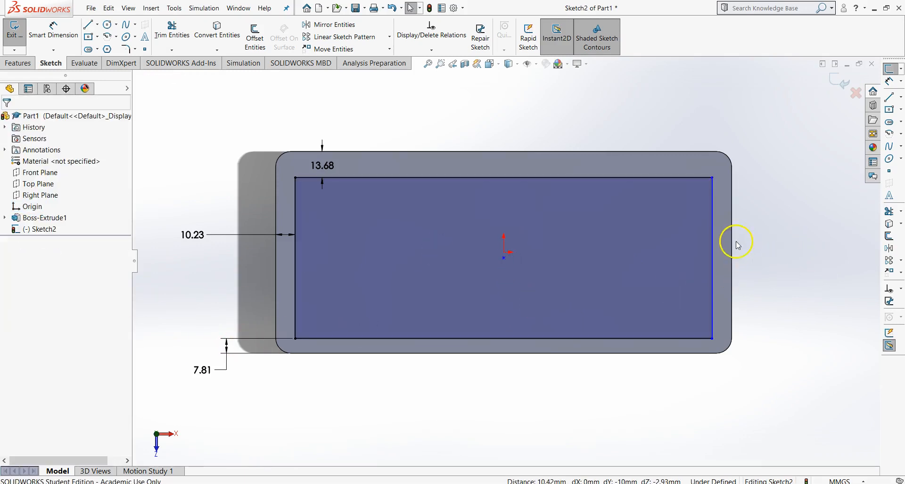
- Pull the inner rectangle's loose right edge inward and dimension it 10.23 mm from the body's right edge
mouse_move(712, 246)
left_mouse_down()
mouse_move(681, 247)
mouse_move(701, 256)
left_mouse_up()
left_click(695, 283)
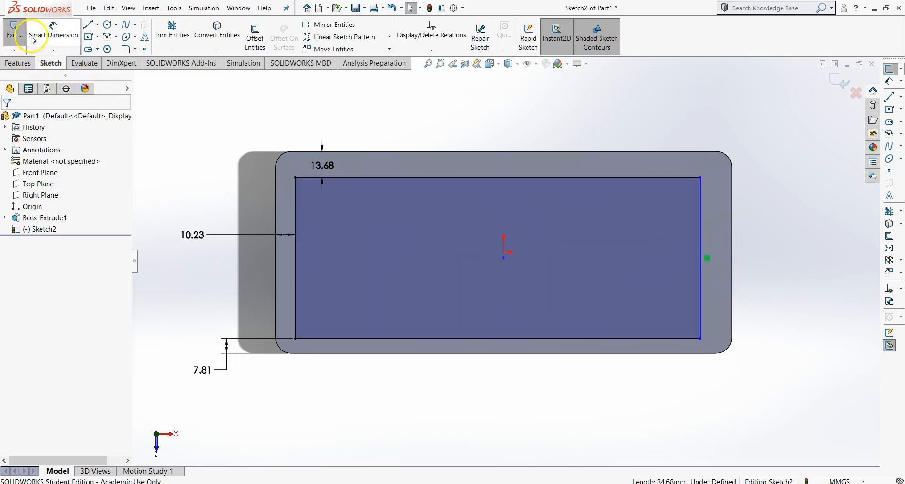
left_click(53, 29)
left_click(702, 229)
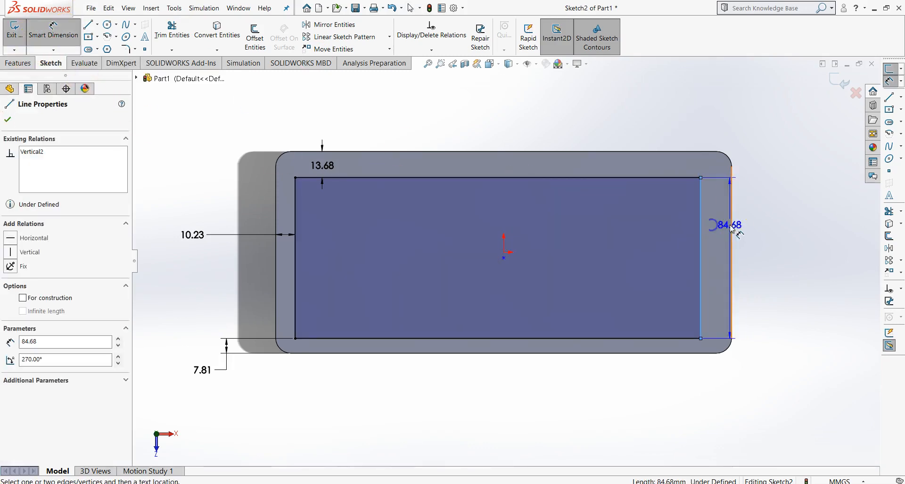
left_click(770, 229)
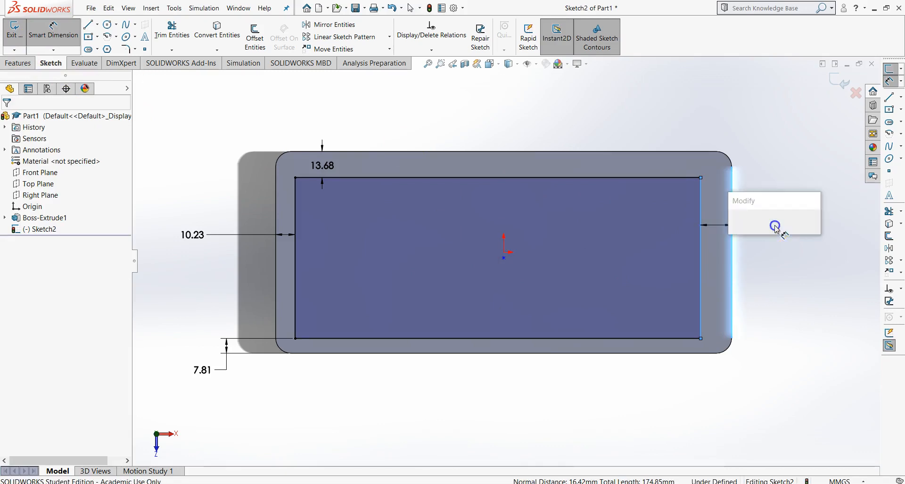
type("10.")
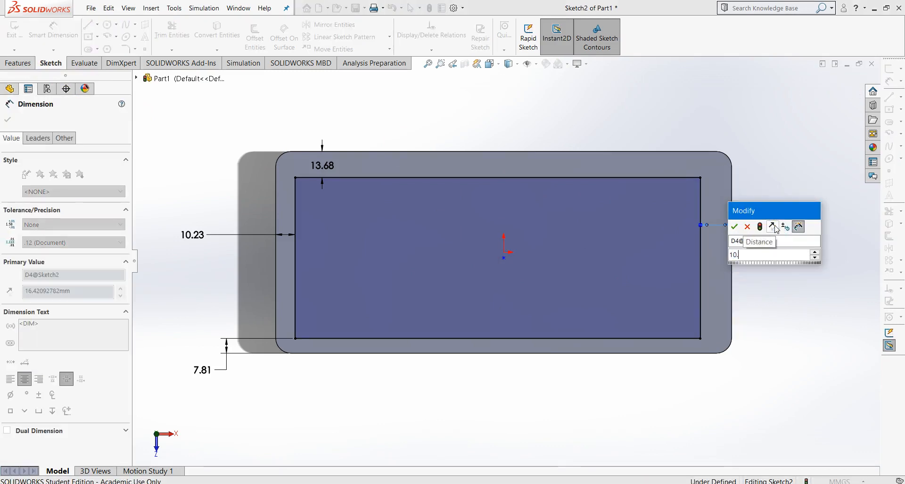
type("23")
key("Return")
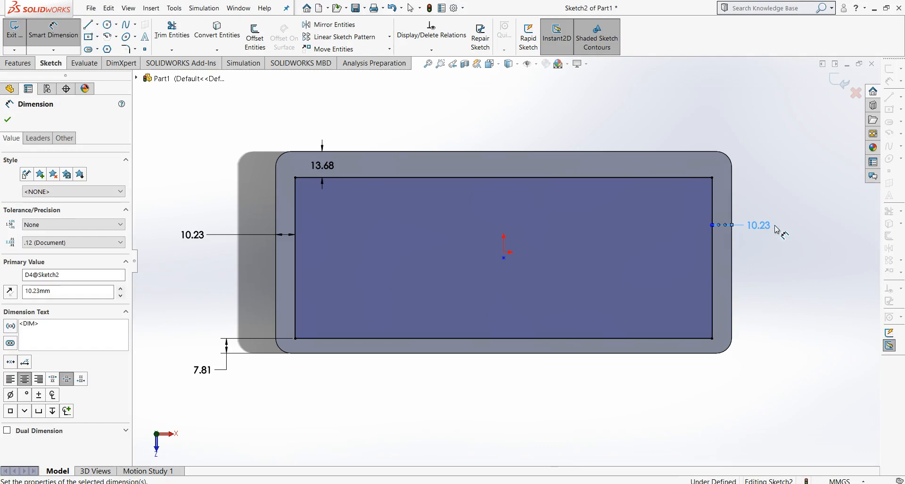
- Reposition the 10.23 mm dimension text beside the body's right edge, slightly lower and farther outward
key("Escape")
left_click(766, 228)
left_click_drag(783, 235, 788, 244)
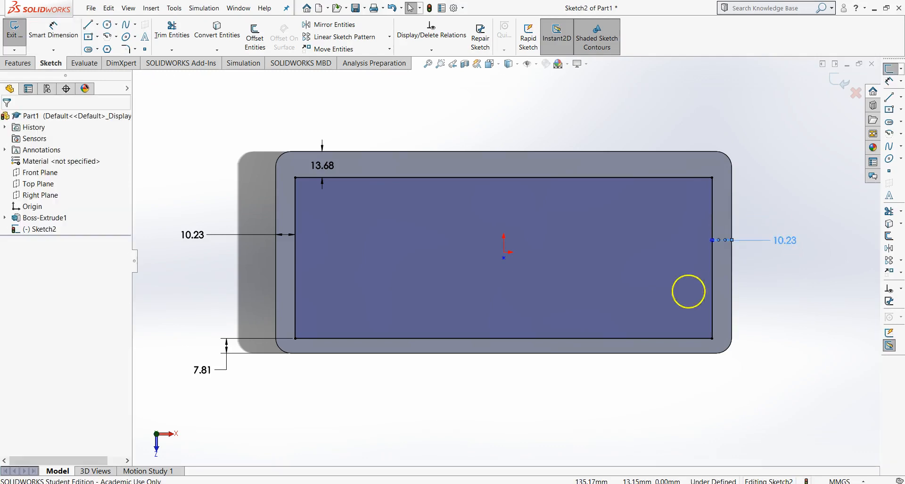
key("Escape")
- Delete the leftover center point with the Vertical relation below the origin
left_click_drag(503, 259, 505, 262)
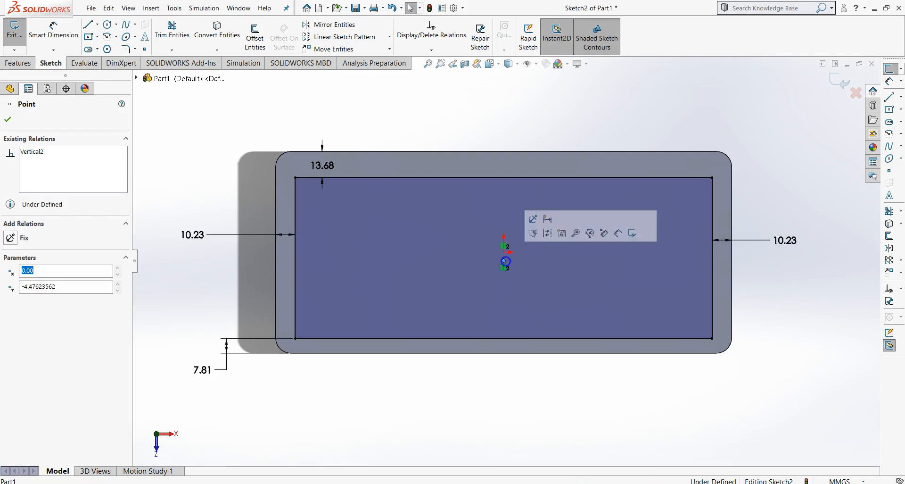
key("Escape")
scroll(505, 253, "down", 3)
left_click(498, 270)
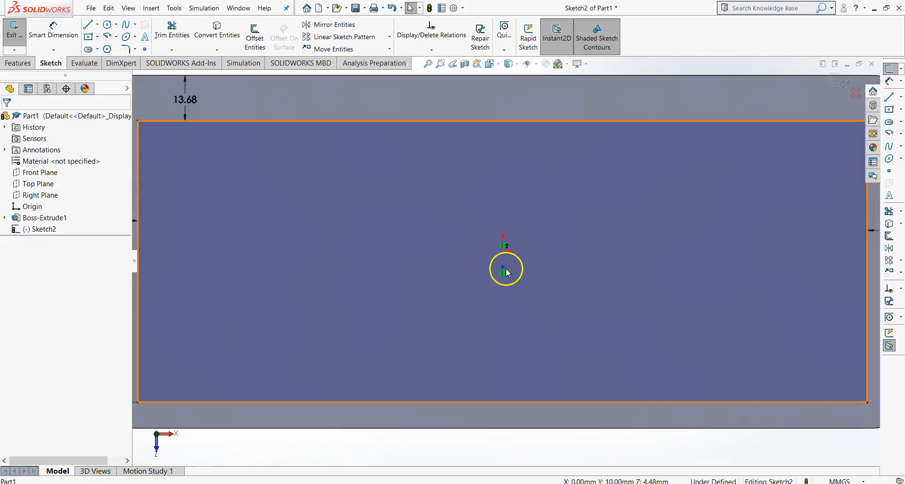
right_click(504, 267)
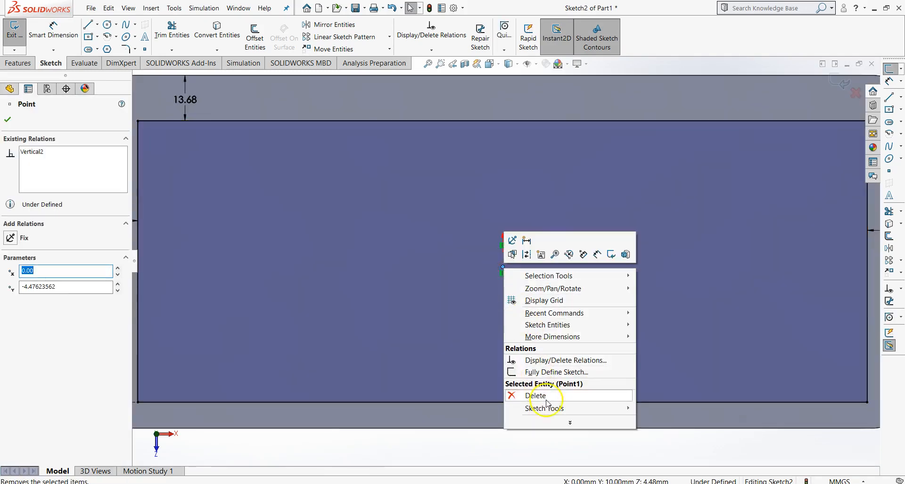
left_click(532, 395)
scroll(520, 294, "up", 3)
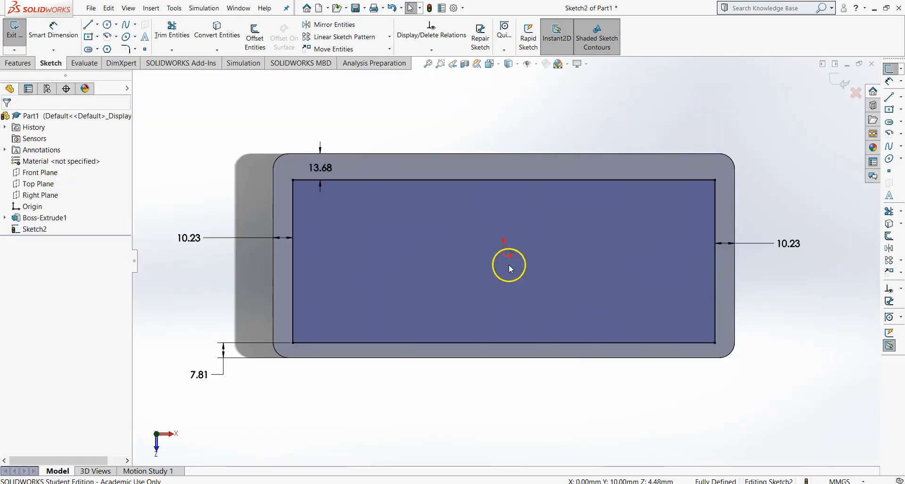
- Outline a closed cross with connected horizontal and vertical lines in the panel's lower left area, its top edge about 14 mm long
key("alt+Tab")
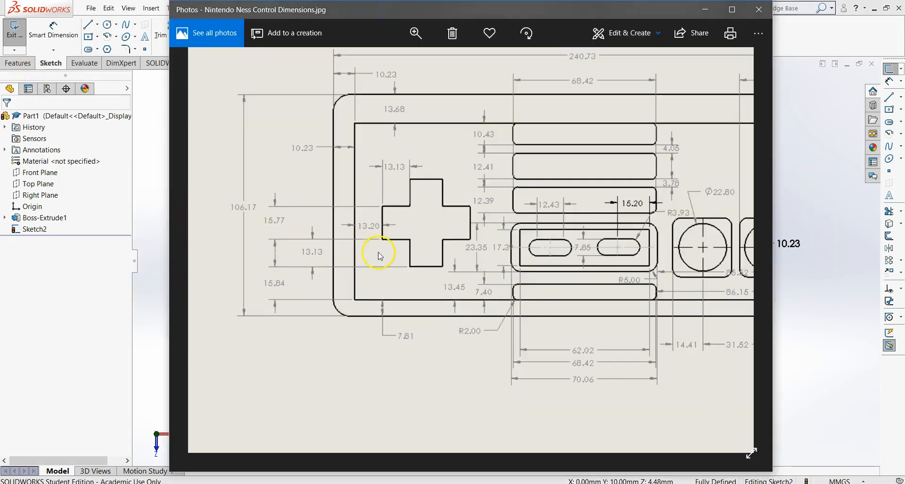
key("alt+Tab")
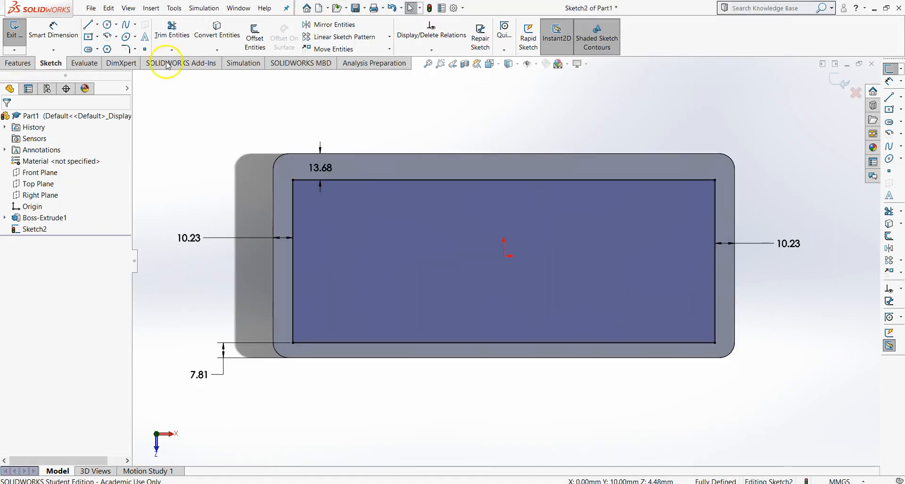
left_click(88, 25)
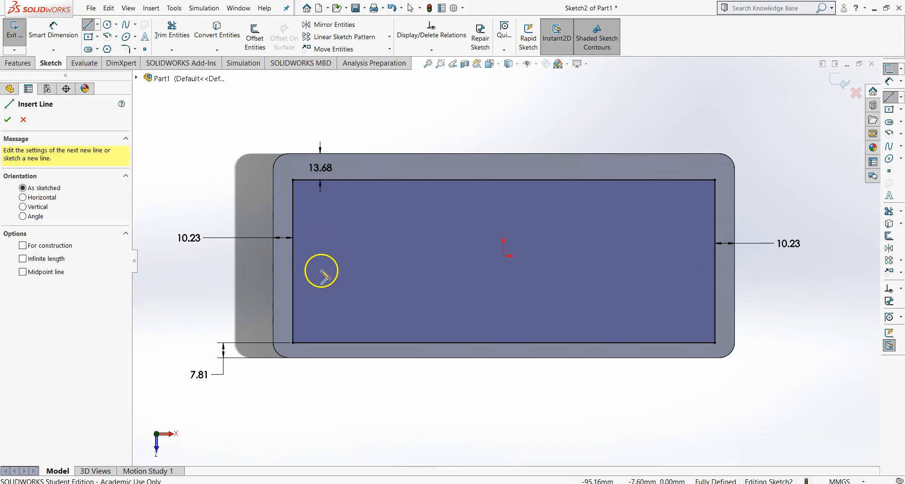
left_click(324, 264)
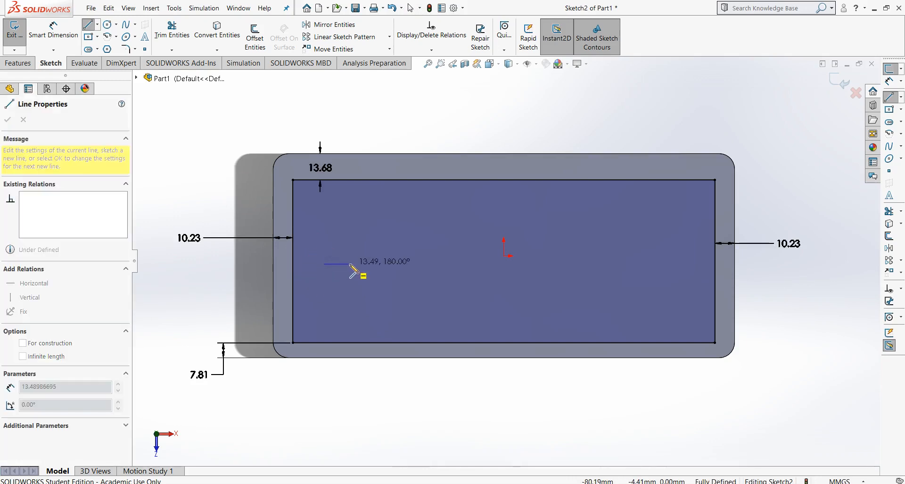
left_click(351, 263)
left_click(350, 283)
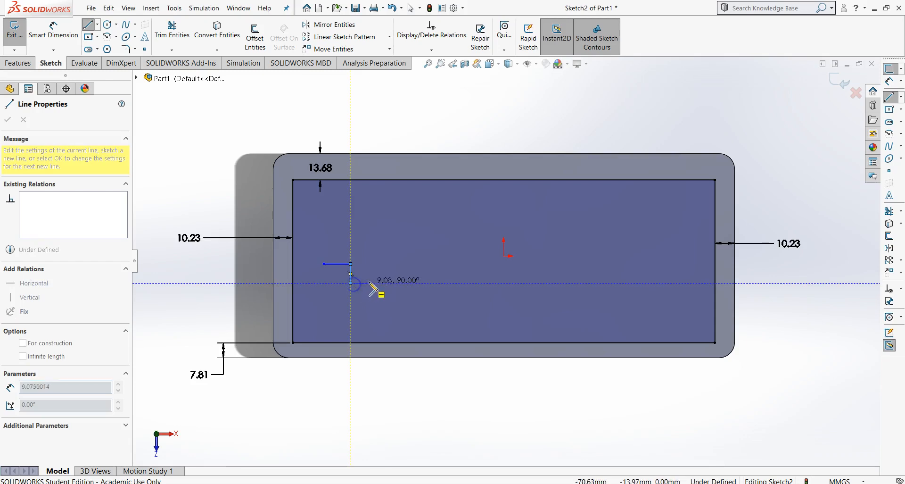
left_click(372, 283)
left_click(372, 302)
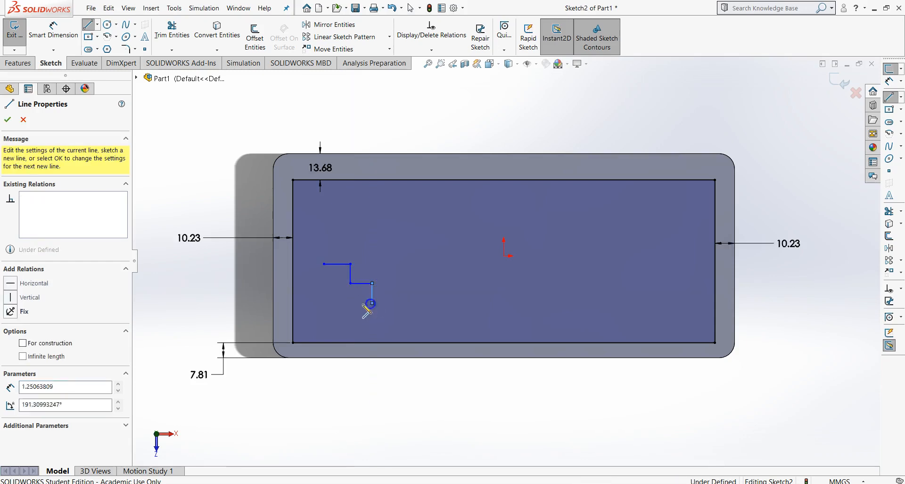
left_click(350, 302)
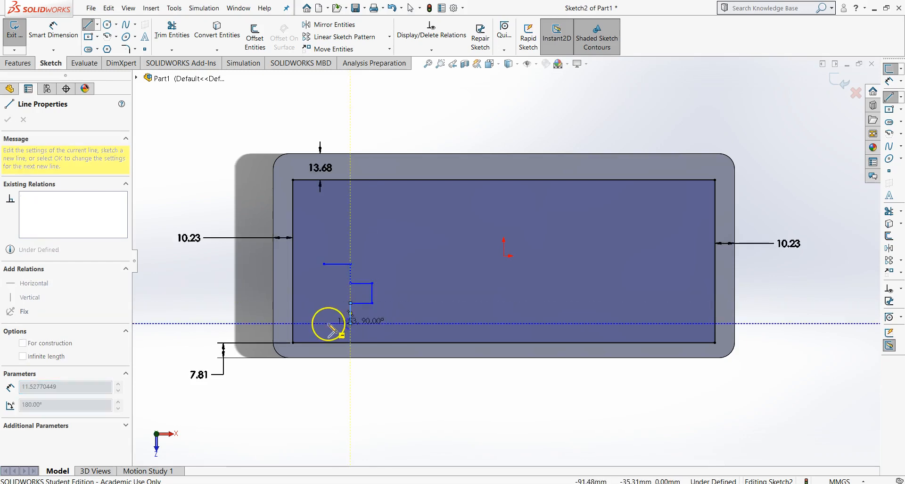
left_click(326, 324)
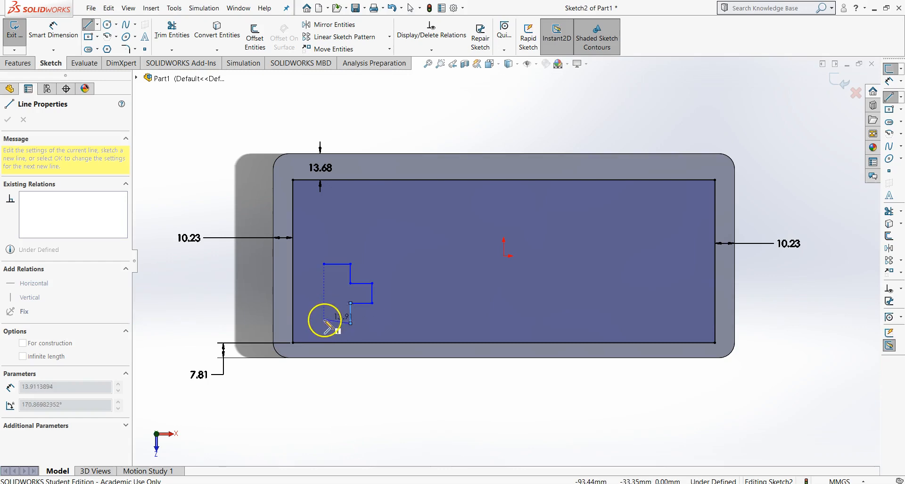
left_click(323, 323)
left_click(324, 303)
left_click(302, 304)
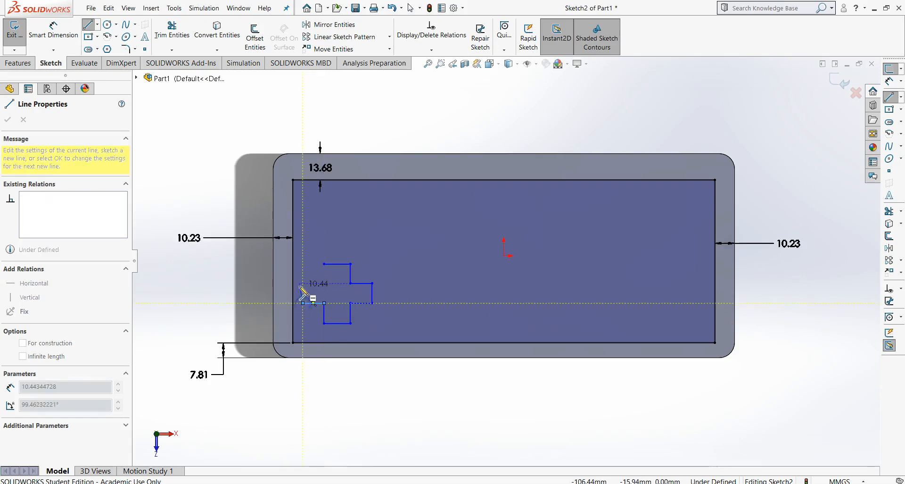
left_click(303, 280)
left_click(324, 280)
left_click(324, 264)
left_click(334, 334)
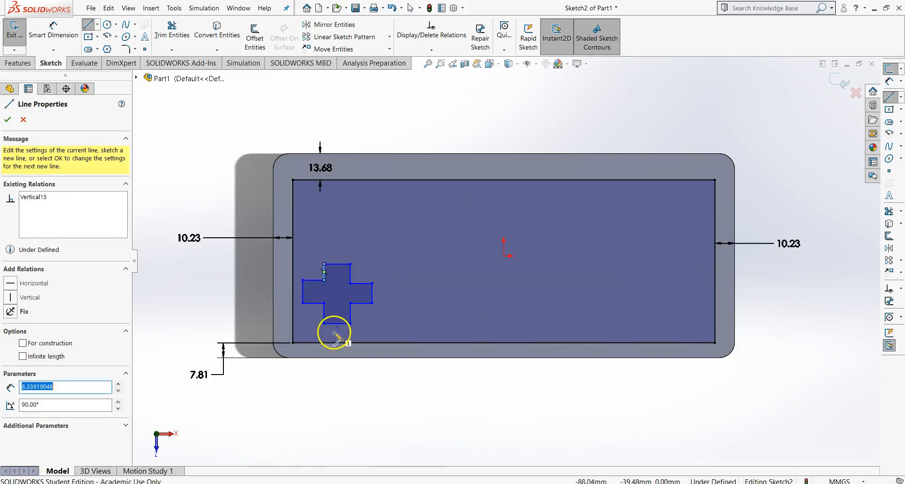
key("Escape")
left_click(358, 273)
left_click(357, 296)
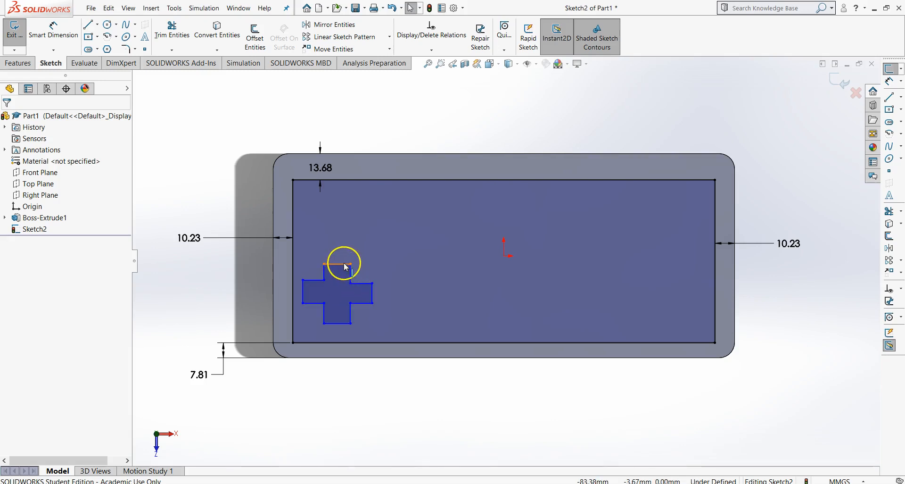
- Apply an Equal relation to the four outer end edges of the cross
left_click(344, 265)
left_click(372, 291, "ctrl")
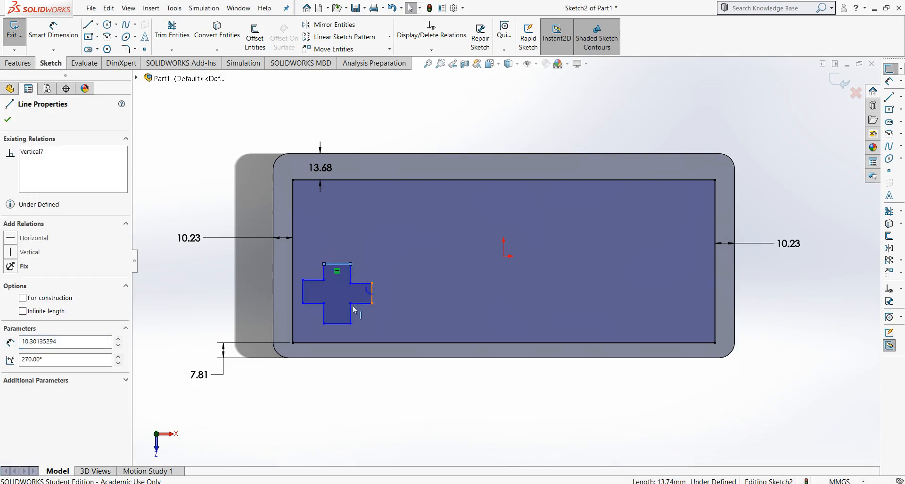
left_click(346, 324, "ctrl")
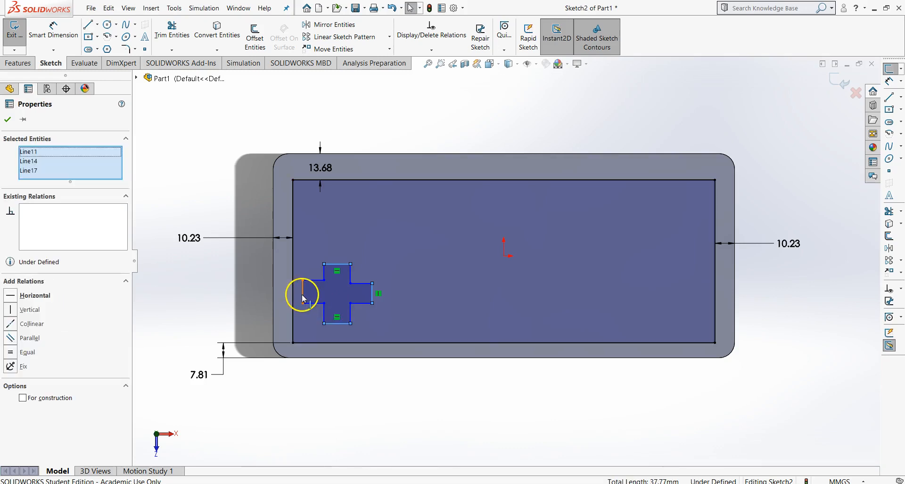
left_click(302, 293, "ctrl")
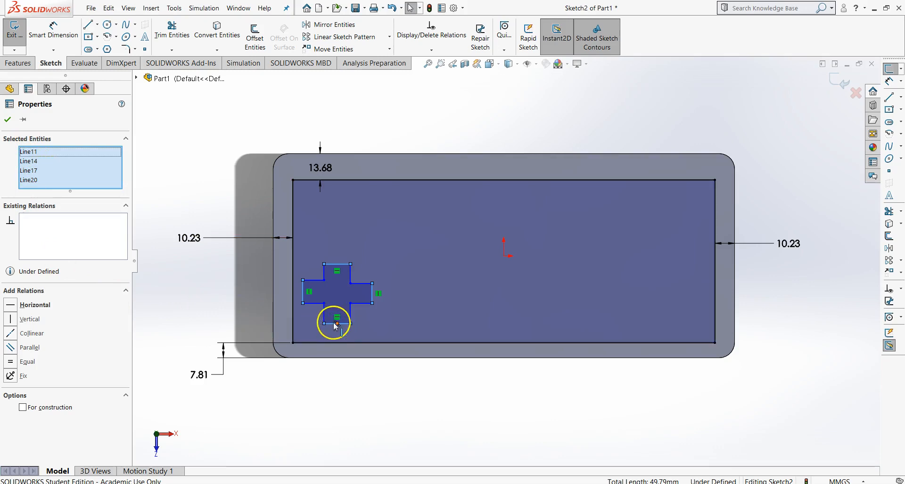
left_click(11, 362)
left_click(233, 291)
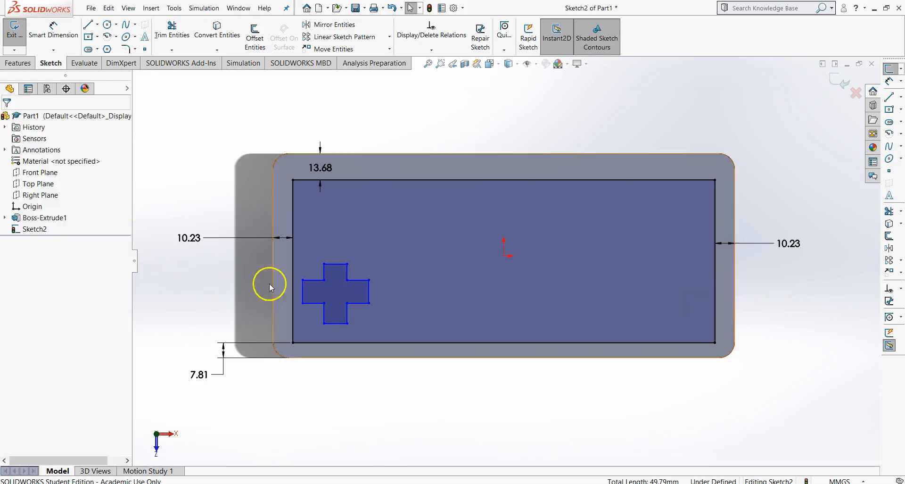
- Apply an Equal relation to all eight side edges of the cross's arms
left_click(324, 274)
left_click(348, 274)
left_click(324, 313, "ctrl")
left_click(323, 309, "ctrl")
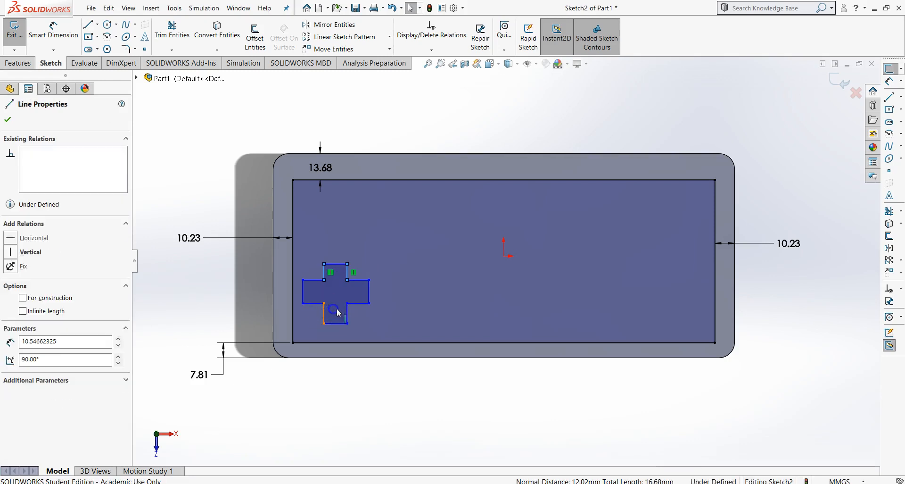
left_click(348, 310, "ctrl")
left_click(319, 304, "ctrl")
left_click(321, 279, "ctrl")
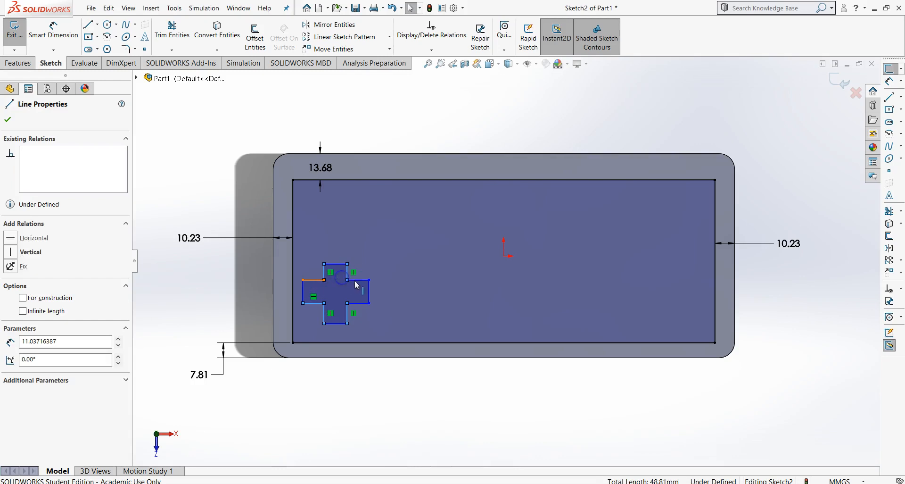
left_click(362, 280, "ctrl")
left_click(368, 307, "ctrl")
left_click(12, 400)
left_click(315, 364)
- Dimension the left side edge of the cross's lower arm at 13.13 mm, following the reference drawing
key("alt+Tab")
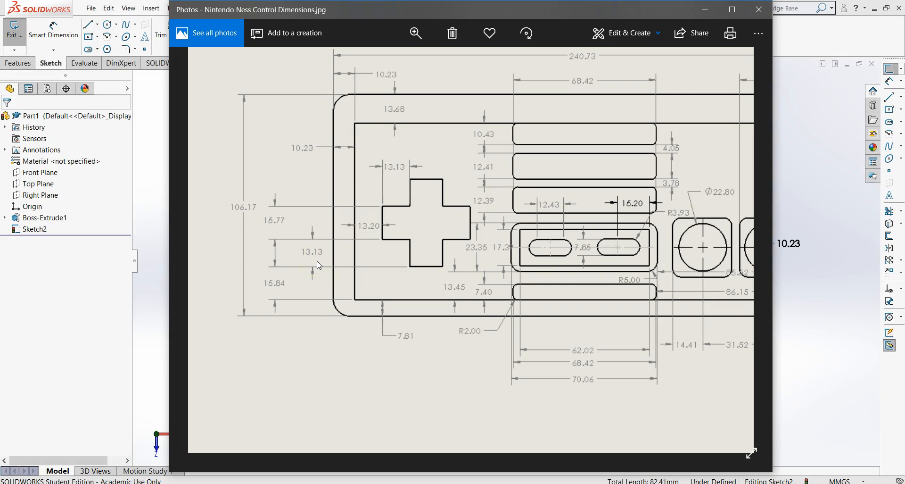
key("alt+Tab")
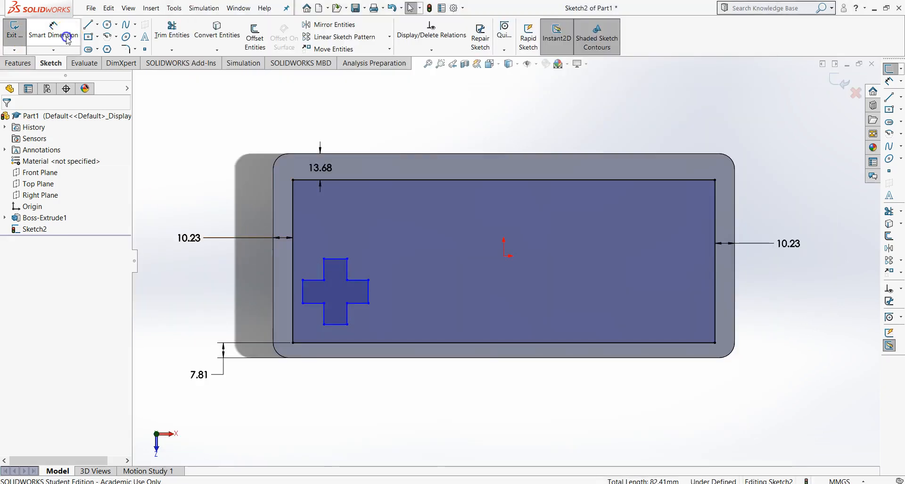
left_click(53, 28)
left_click(293, 293)
left_click(325, 313)
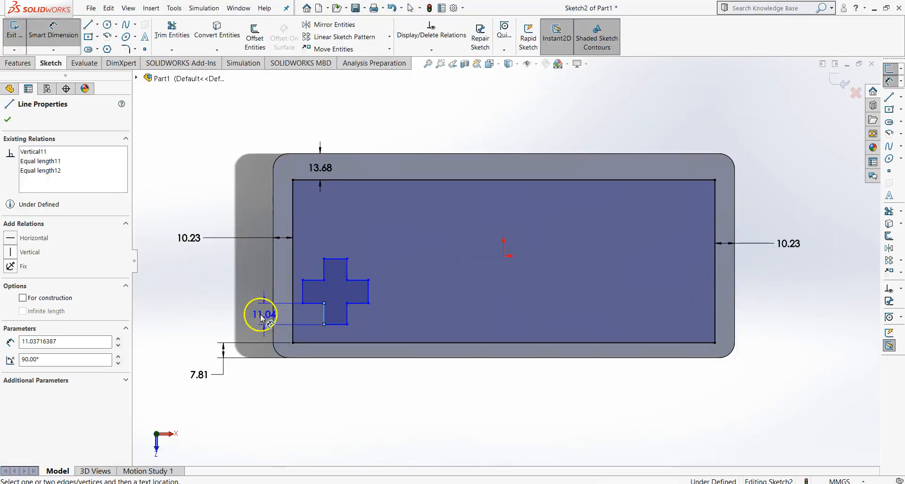
left_click(240, 320)
type("13.13")
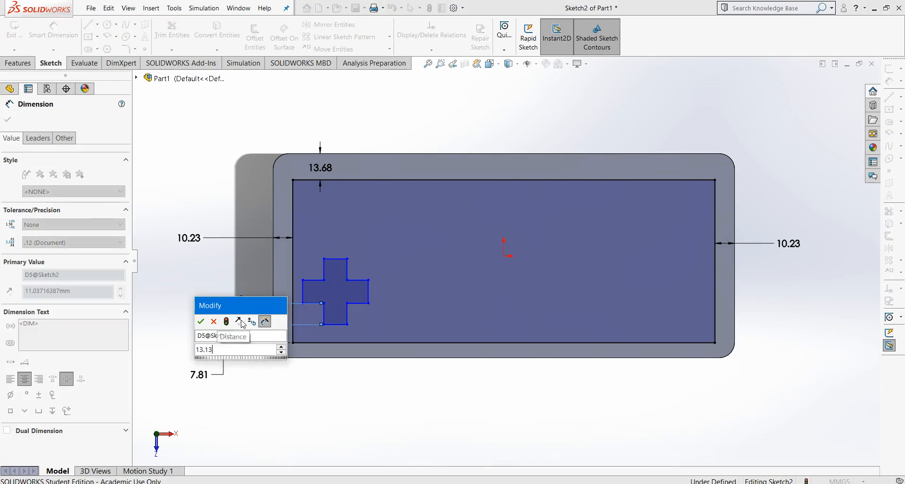
key("Return")
key("Escape")
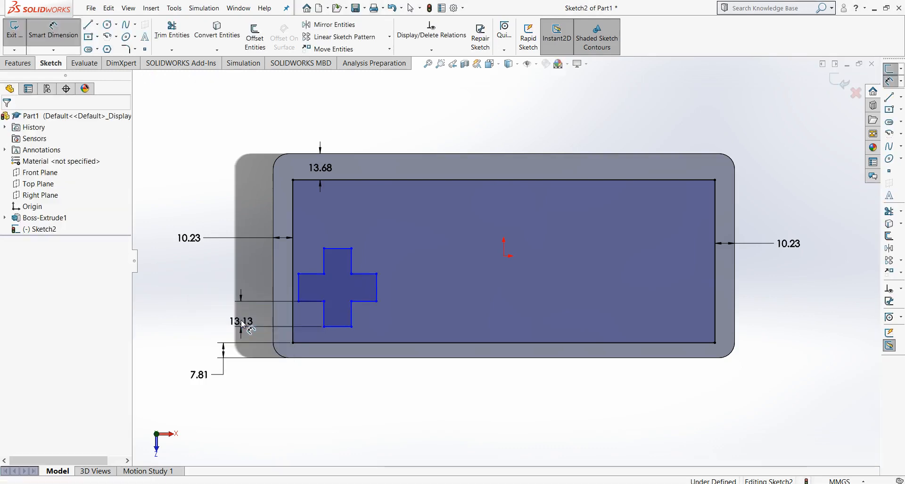
- Dimension the end edge of the cross's left arm at 15.77 mm, following the reference drawing
key("alt+Tab")
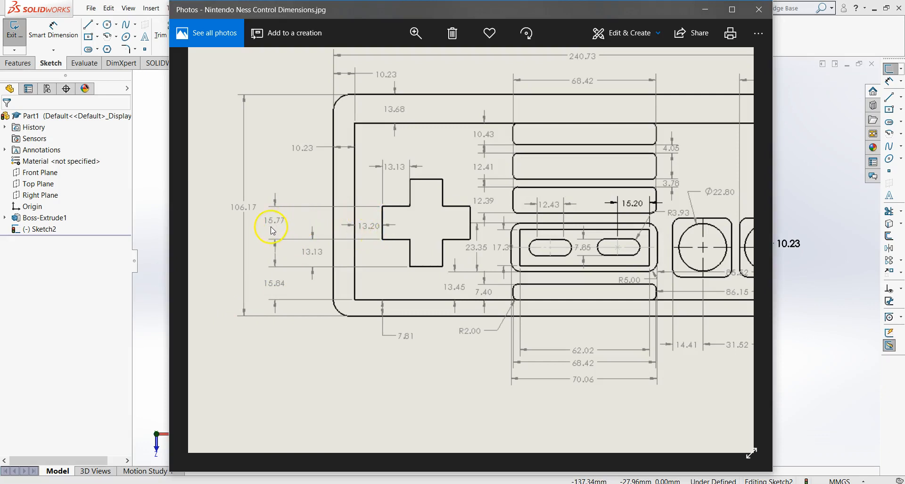
key("alt+Tab")
left_click(53, 29)
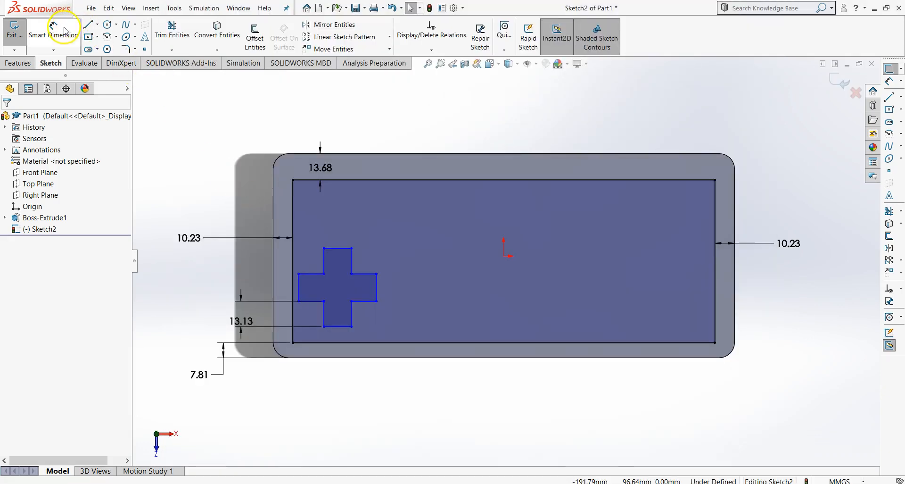
left_click(294, 288)
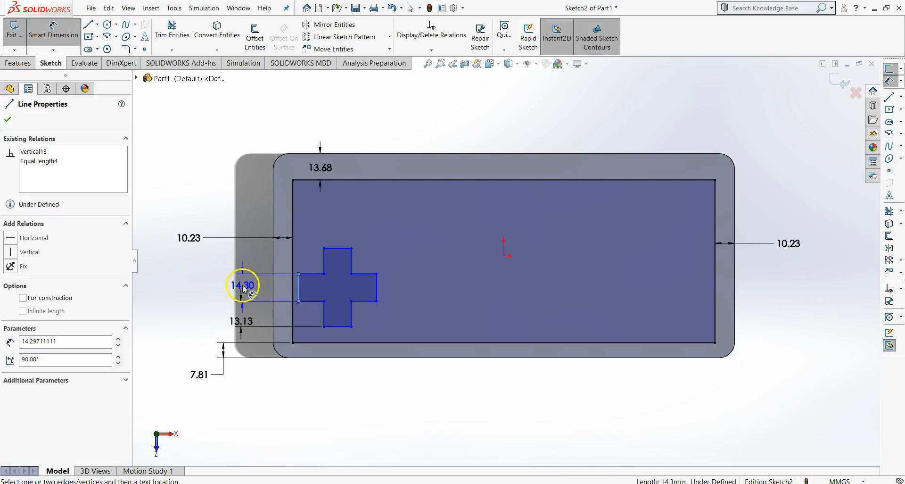
left_click(237, 284)
type("15.77")
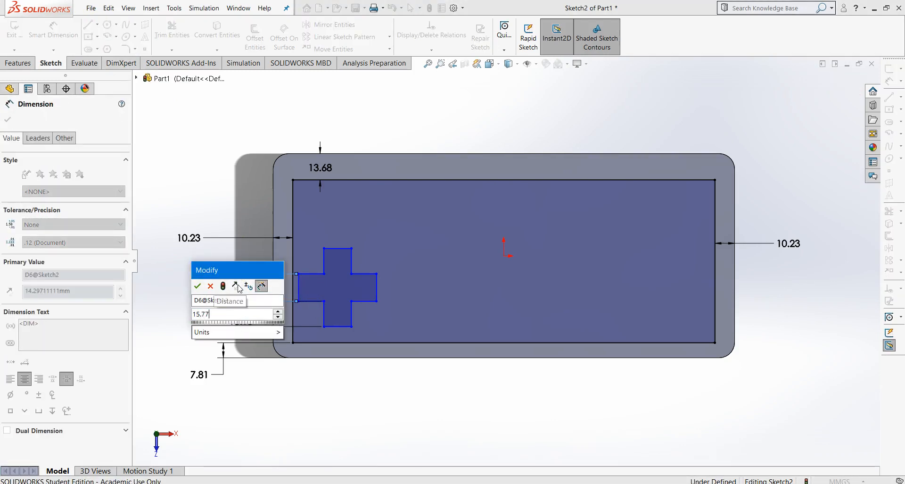
key("Return")
key("Escape")
- Dimension the gap between the cross's left arm and the panel's left edge at 13.20 mm, following the reference drawing
key("alt+Tab")
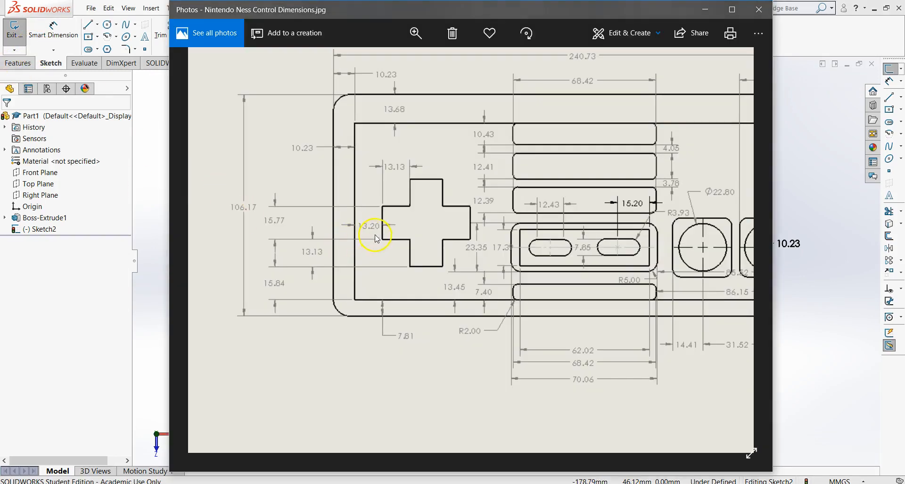
key("alt+Tab")
left_click(51, 30)
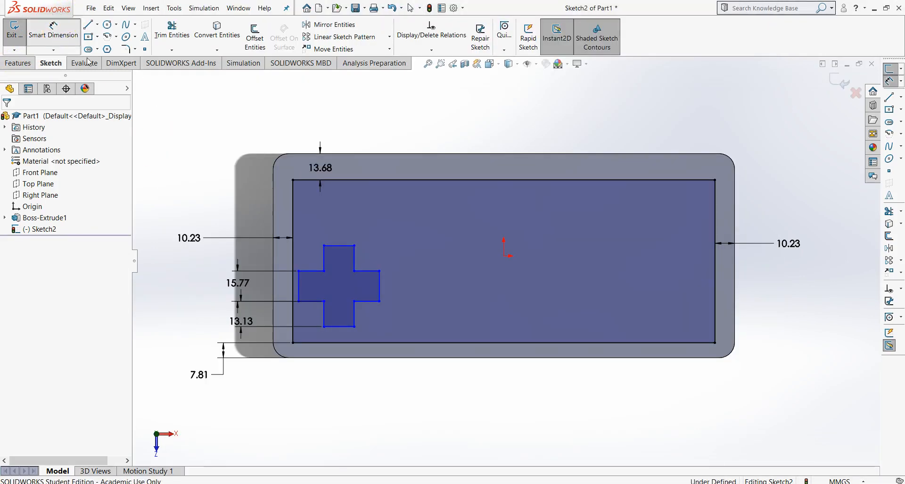
left_click(299, 281)
left_click(293, 278)
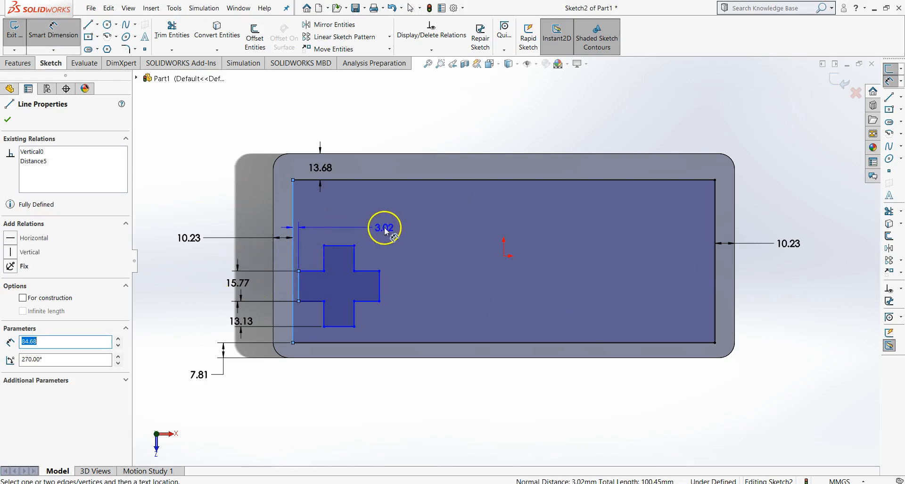
left_click(384, 226)
type("13.2")
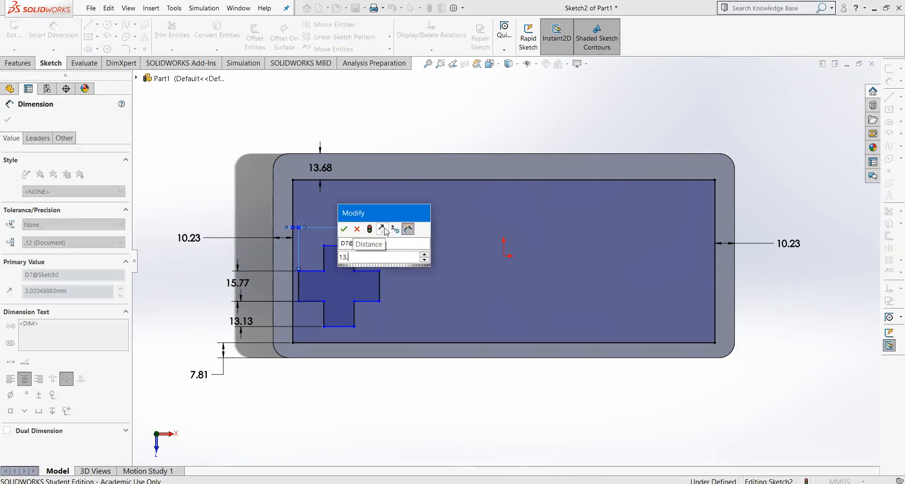
key("Return")
key("Escape")
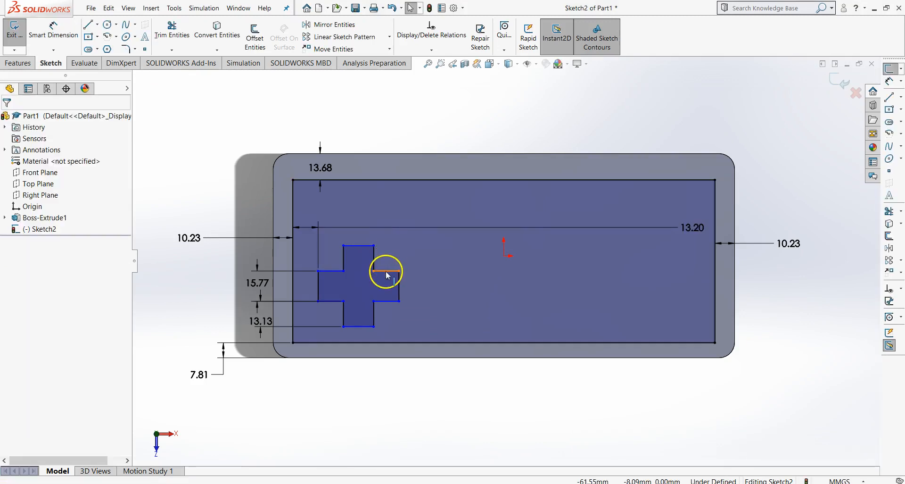
- Try to dimension the gap between the cross's lower arm and the panel's bottom edge without entering a new value
left_click(51, 32)
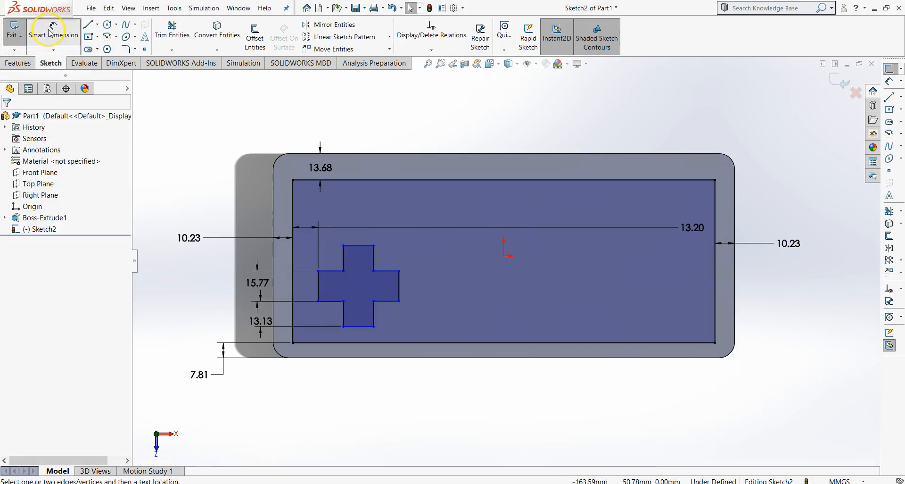
left_click(367, 329)
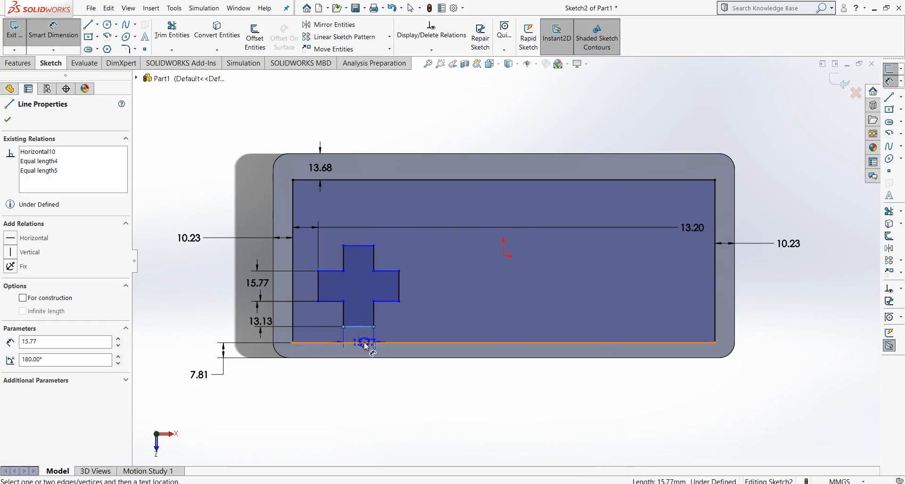
left_click(364, 342)
left_click(319, 410)
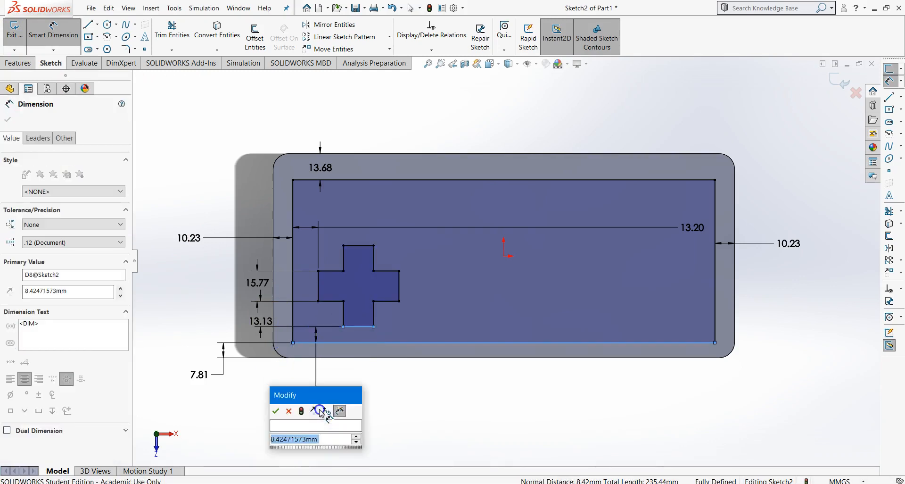
key("alt+Tab")
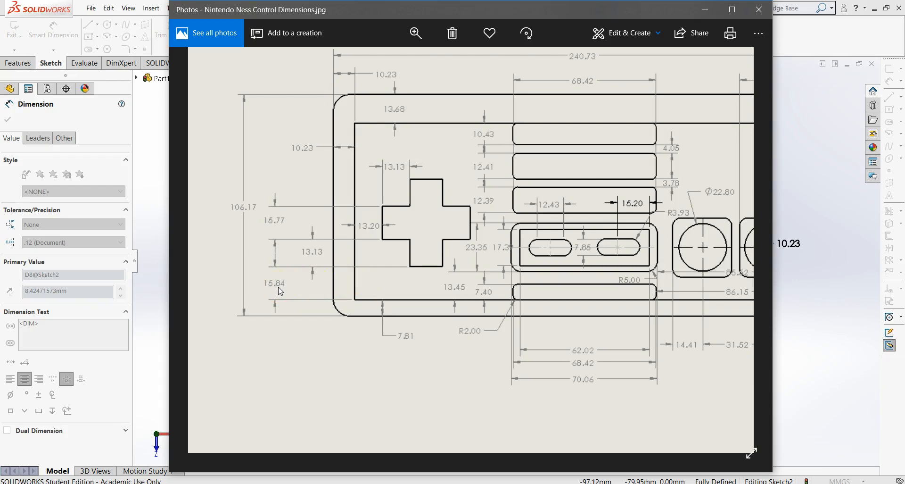
key("alt+Tab")
key("Return")
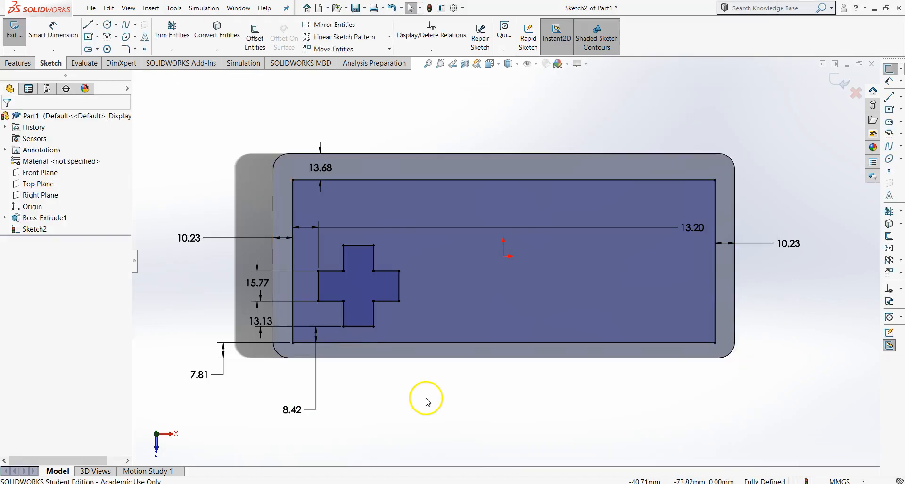
key("ctrl+z")
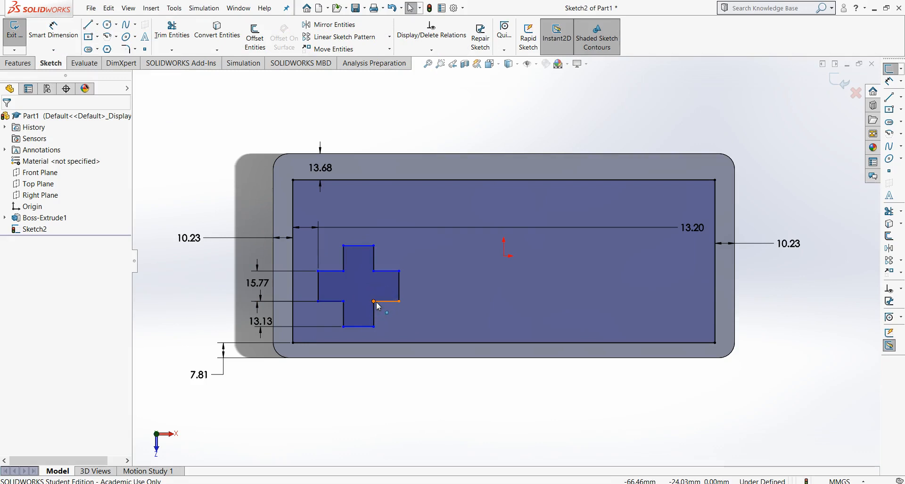
- Move the cross within the panel to test which direction of movement is still free
mouse_move(375, 302)
left_mouse_down()
mouse_move(376, 327)
mouse_move(380, 289)
mouse_move(380, 311)
mouse_move(375, 303)
left_mouse_up()
mouse_move(344, 273)
left_mouse_down()
mouse_move(345, 219)
mouse_move(354, 355)
mouse_move(348, 227)
mouse_move(344, 346)
mouse_move(362, 272)
mouse_move(364, 290)
mouse_move(361, 278)
left_mouse_up()
left_click(362, 333)
left_click(323, 281)
- Dimension the gap between the cross's lower arm and the panel's bottom edge at 15.84 mm, with the text placed below the cross
left_click(53, 30)
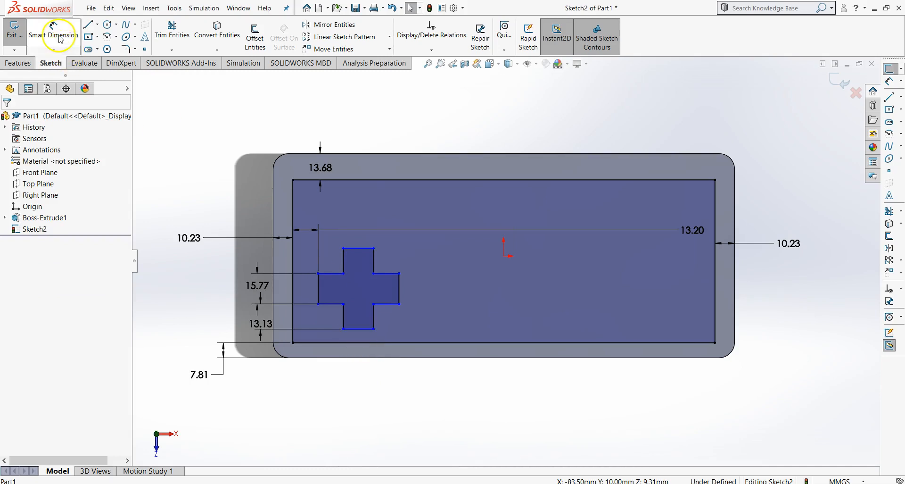
left_click(363, 330)
left_click(369, 343)
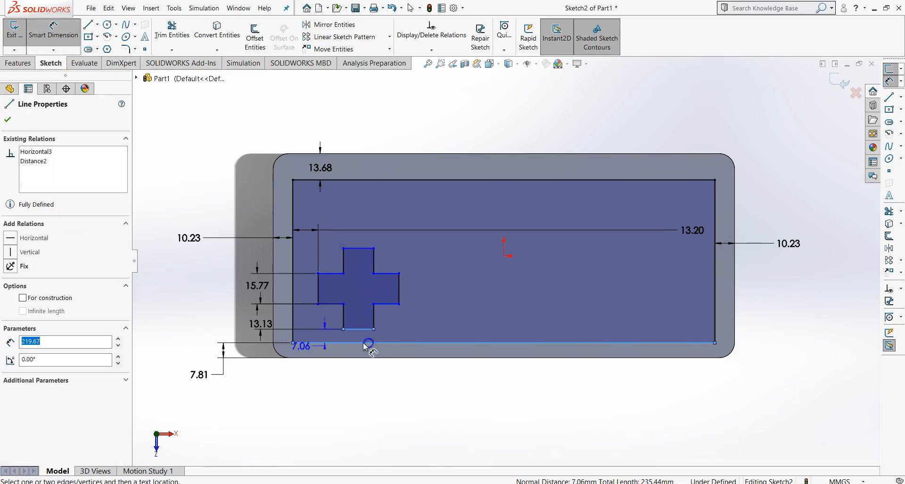
left_click(249, 385)
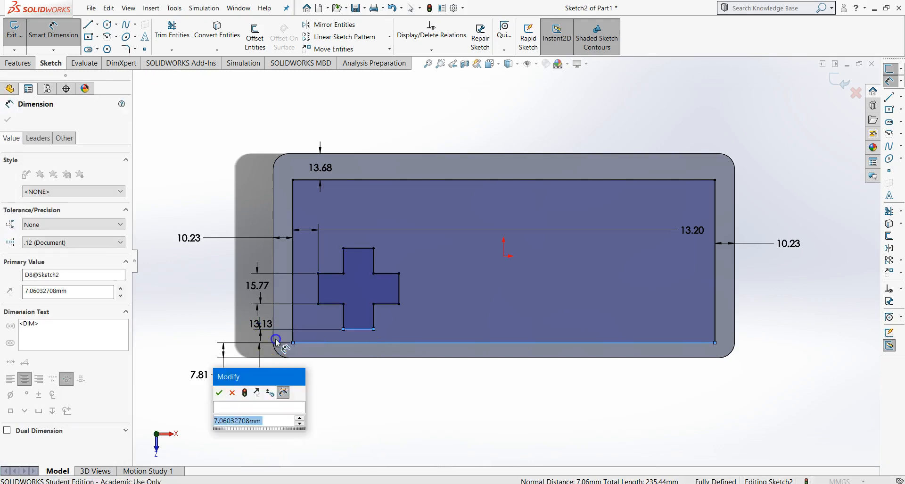
key("alt+Tab")
key("alt+Tab")
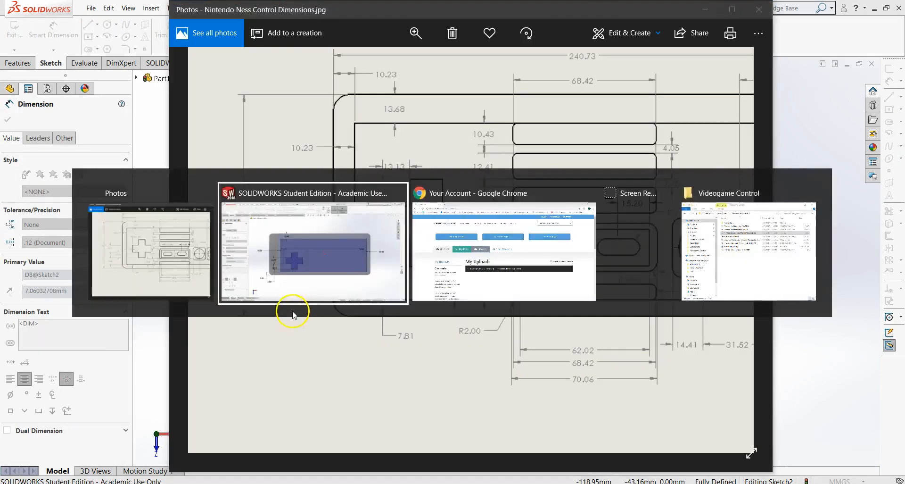
type("15.84")
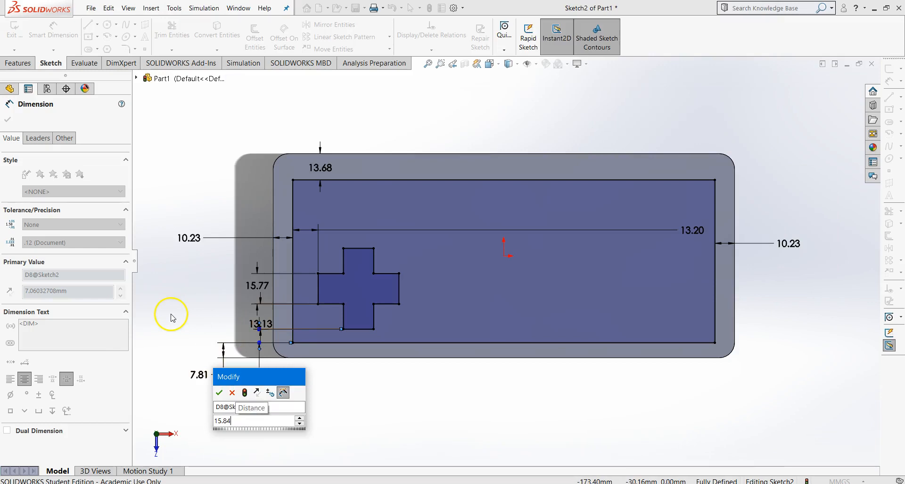
key("Return")
left_click(172, 318)
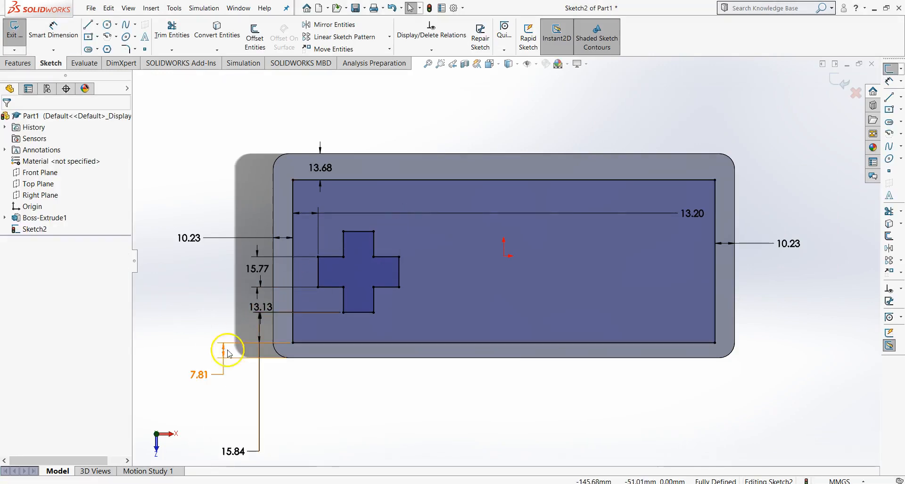
mouse_move(269, 443)
left_mouse_down()
mouse_move(339, 395)
mouse_move(338, 379)
left_mouse_up()
key("Escape")
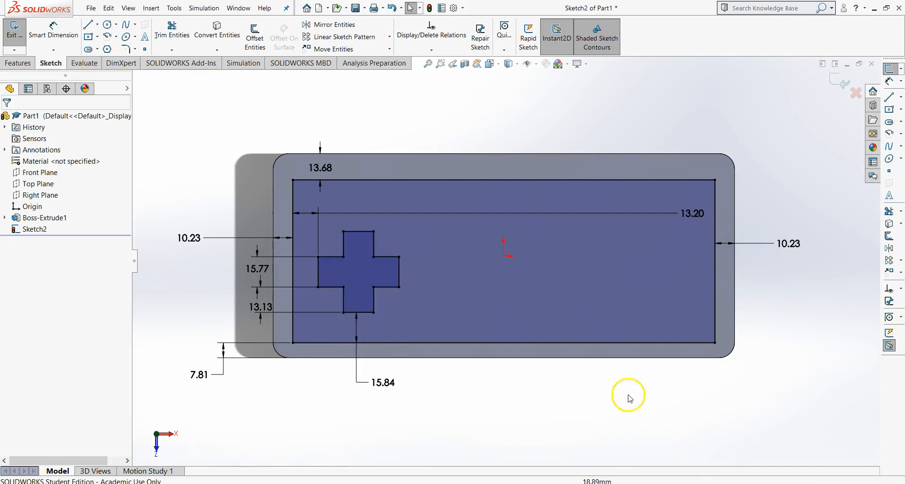
- Following the reference drawing, sketch two horizontally aligned center rectangles in the panel's lower right area, the left one about 28 by 22 mm
key("alt+Tab")
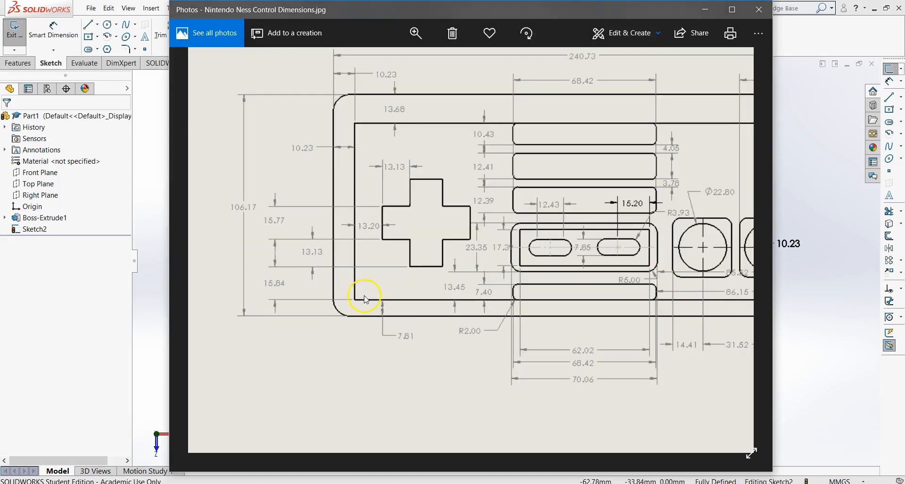
left_click_drag(505, 244, 358, 285)
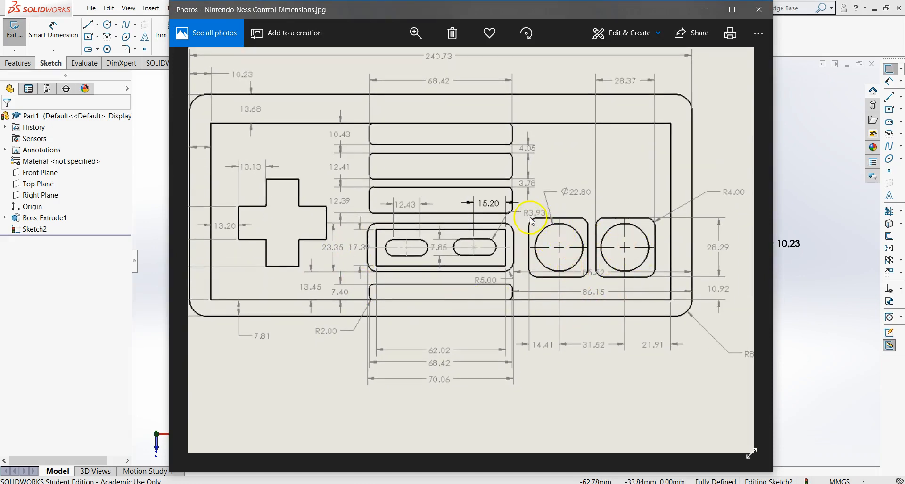
key("alt+Tab")
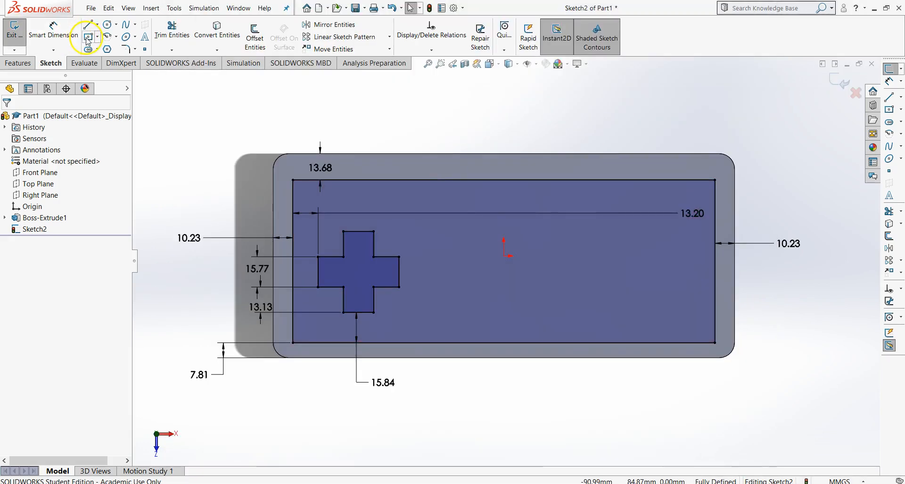
left_click(88, 37)
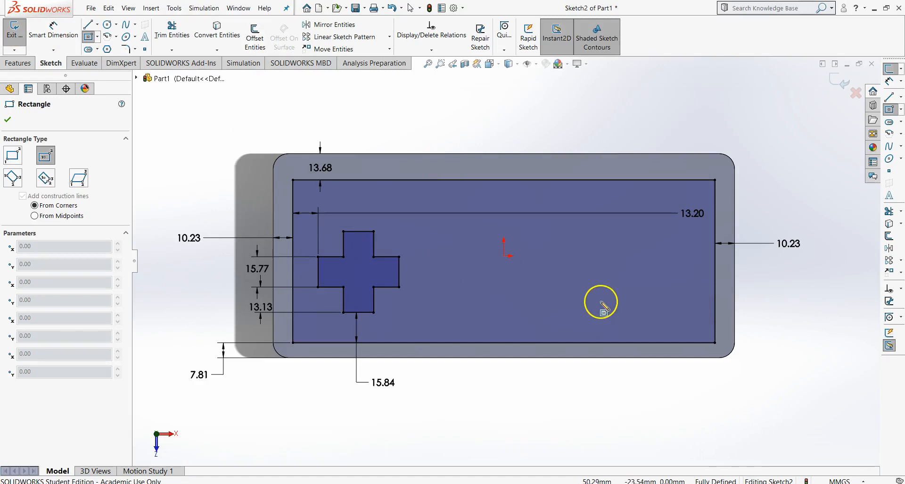
left_click(601, 287)
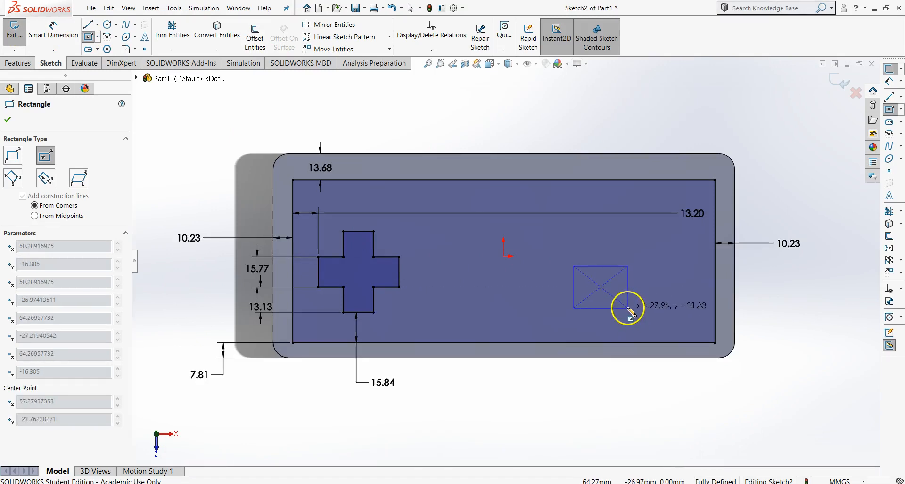
left_click(629, 307)
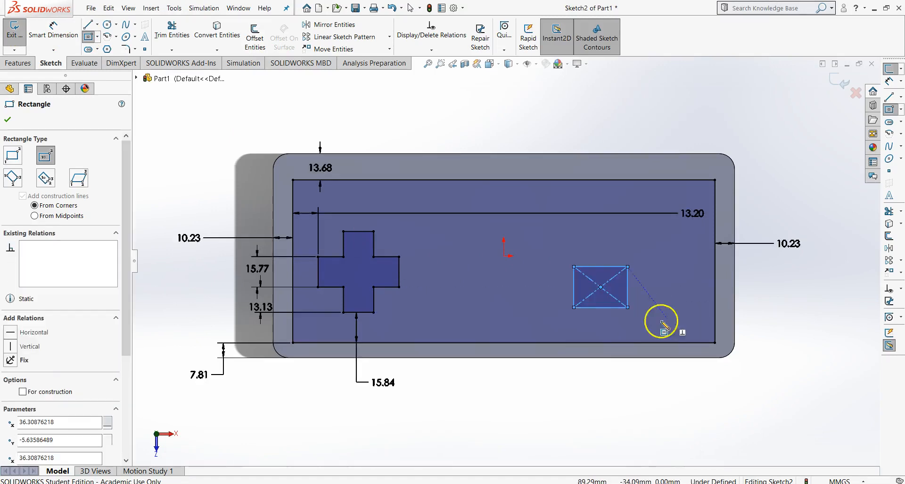
left_click(672, 287)
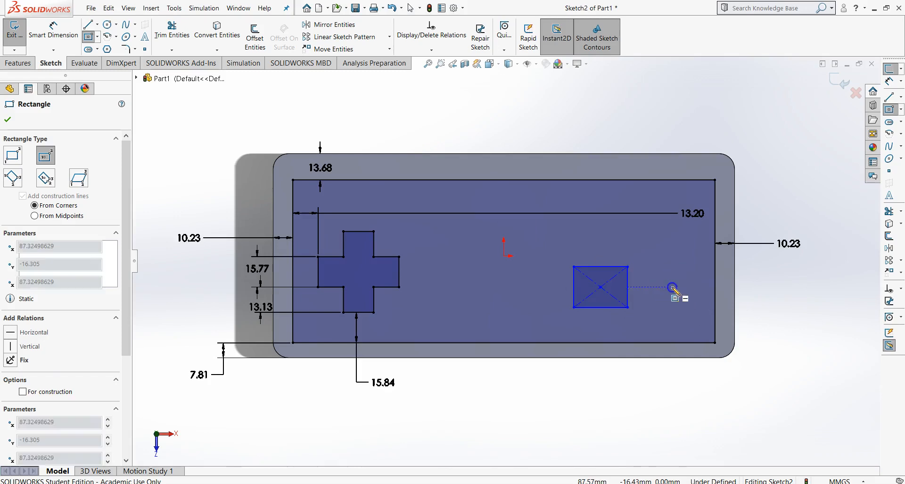
left_click(697, 307)
key("Escape")
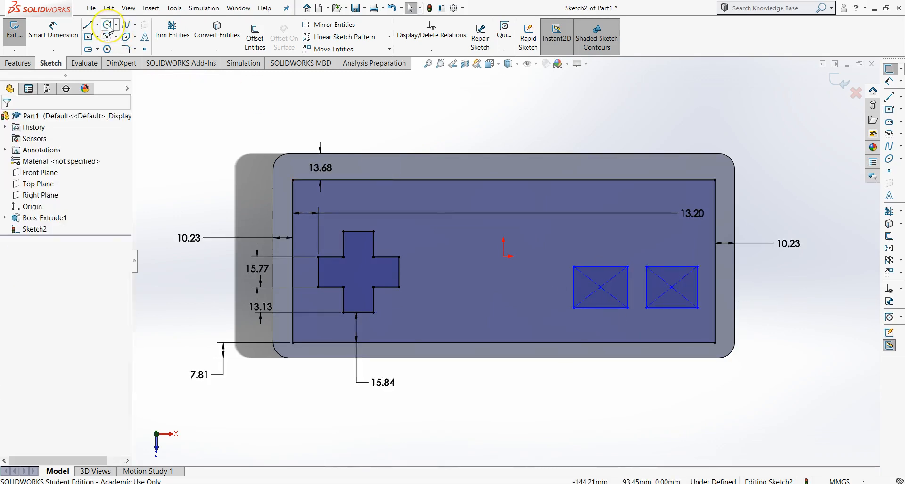
left_click(108, 26)
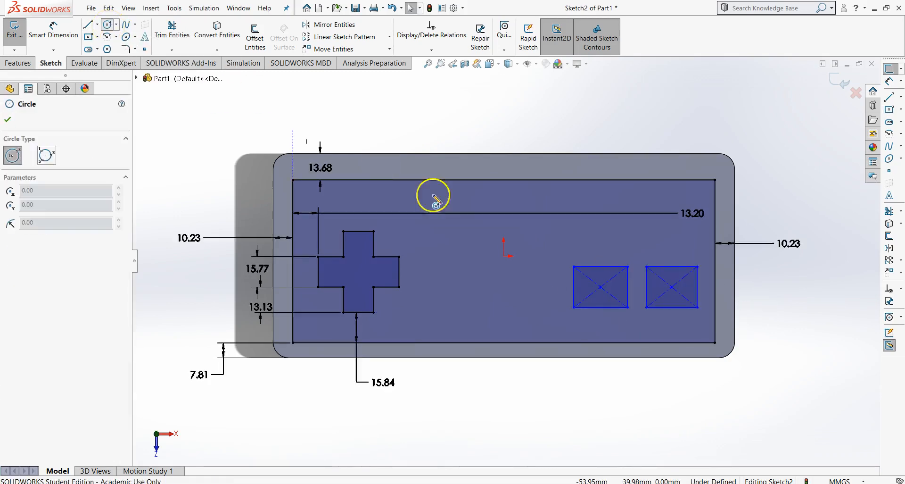
left_click(601, 287)
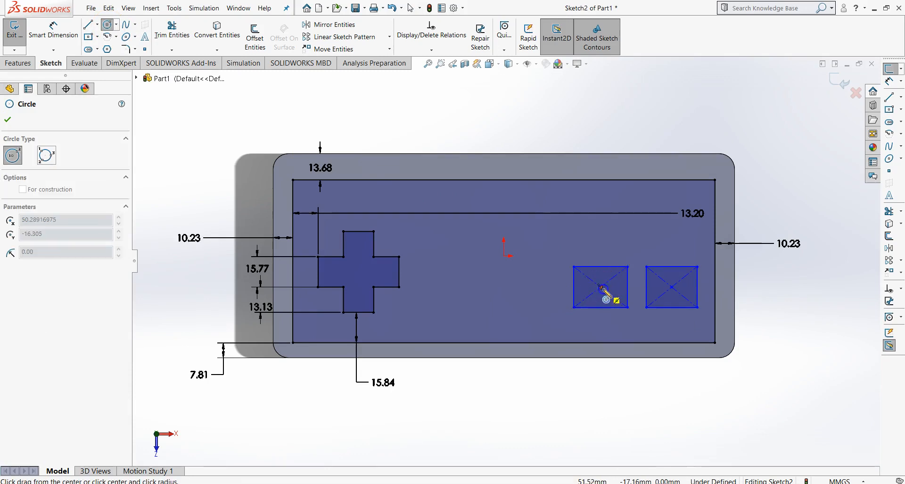
key("Escape")
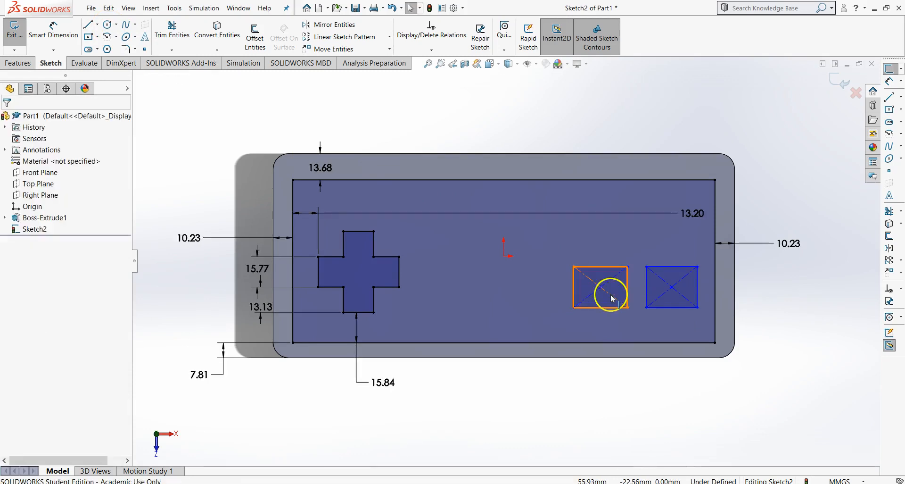
- Trim away the diagonal construction lines inside both button rectangles
scroll(607, 289, "down", 3)
left_click(171, 31)
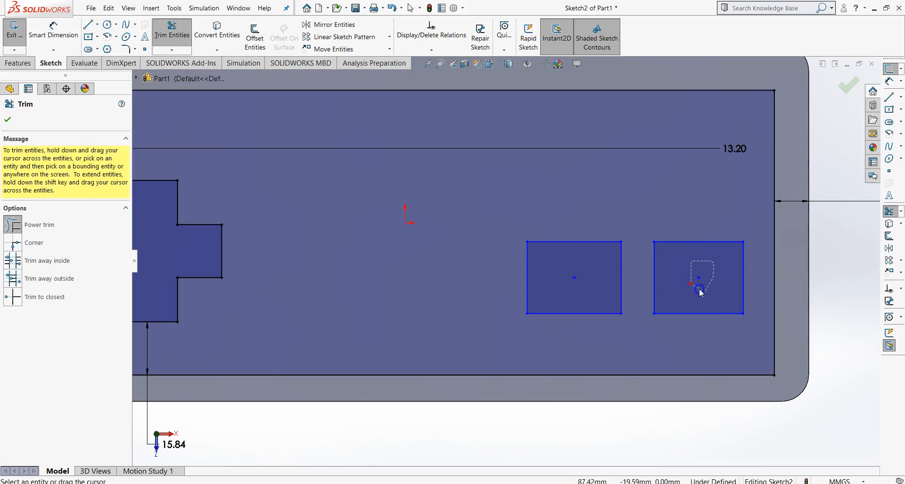
key("Escape")
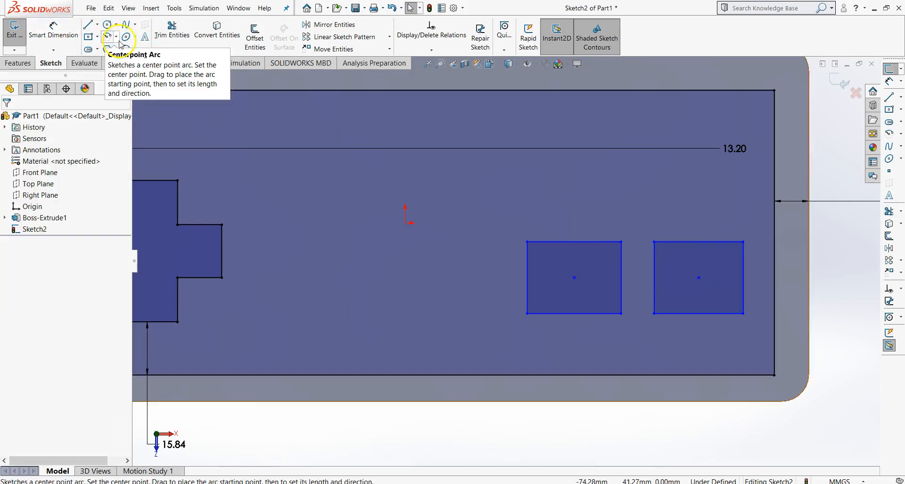
- Try a circle centered on the left button rectangle's center point, and undo it
left_click(107, 24)
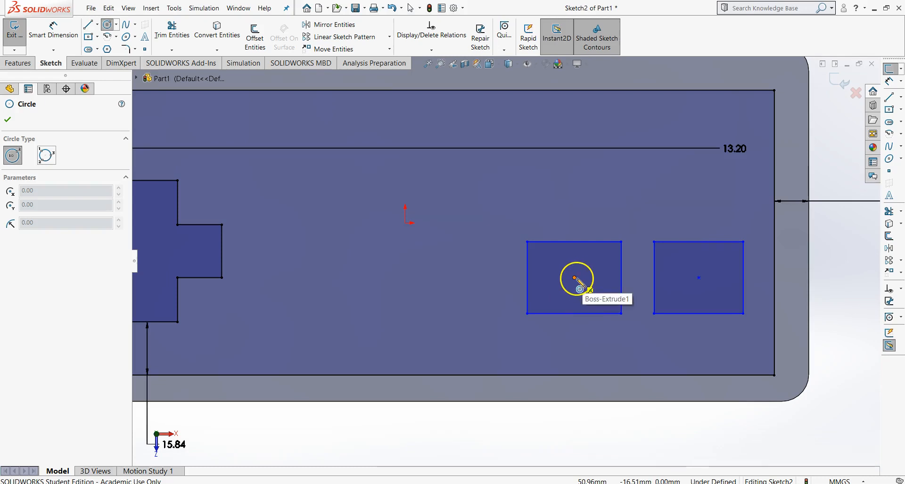
left_click(575, 278)
left_click(596, 296)
key("Escape")
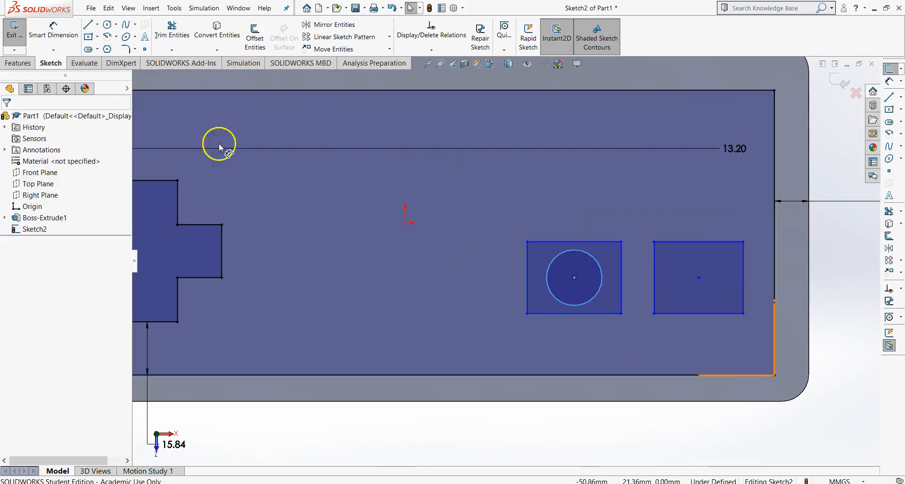
key("ctrl+z")
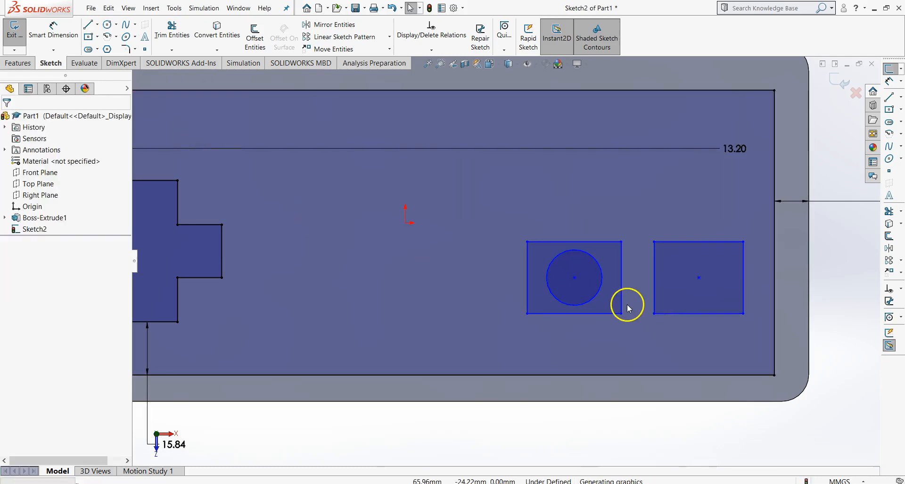
- Delete the leftover center points inside both button rectangles
right_click(575, 278)
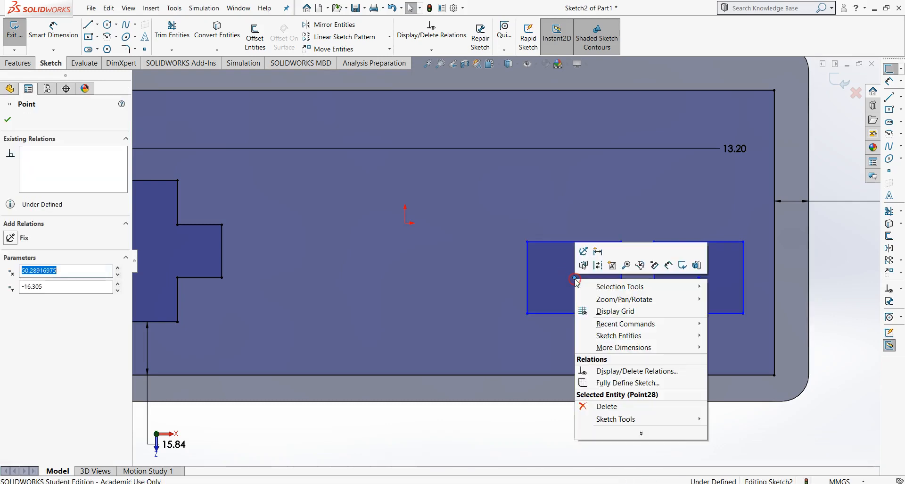
left_click(624, 408)
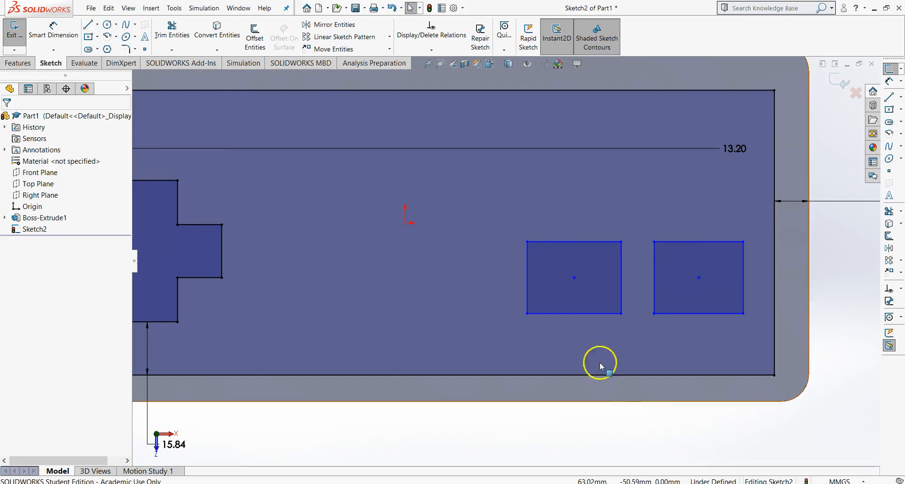
left_click(575, 278)
right_click(577, 279)
left_click(618, 406)
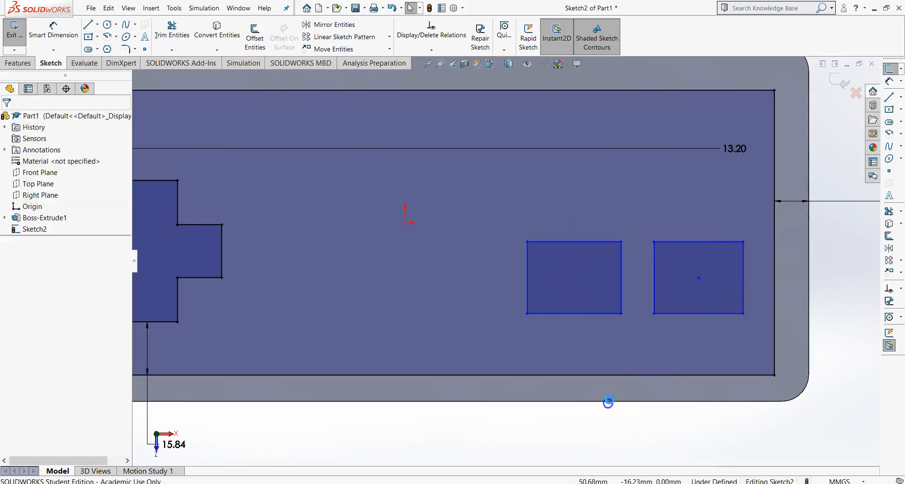
right_click(698, 278)
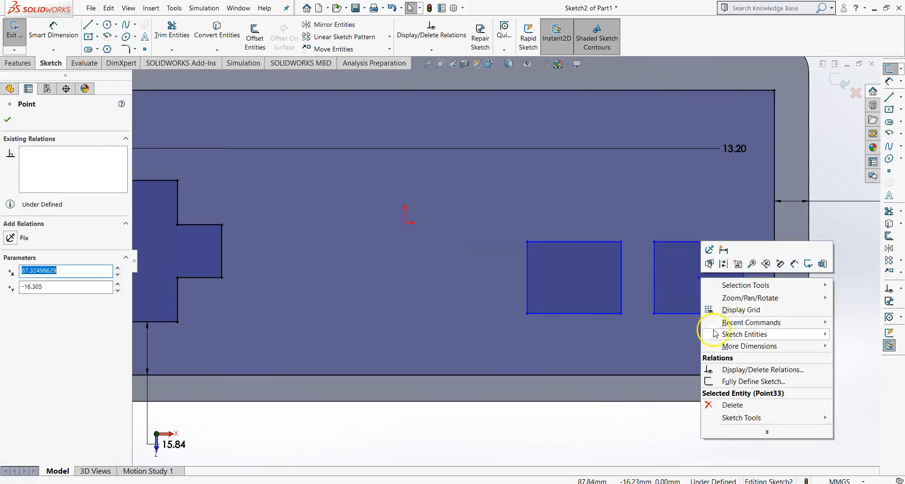
left_click(738, 405)
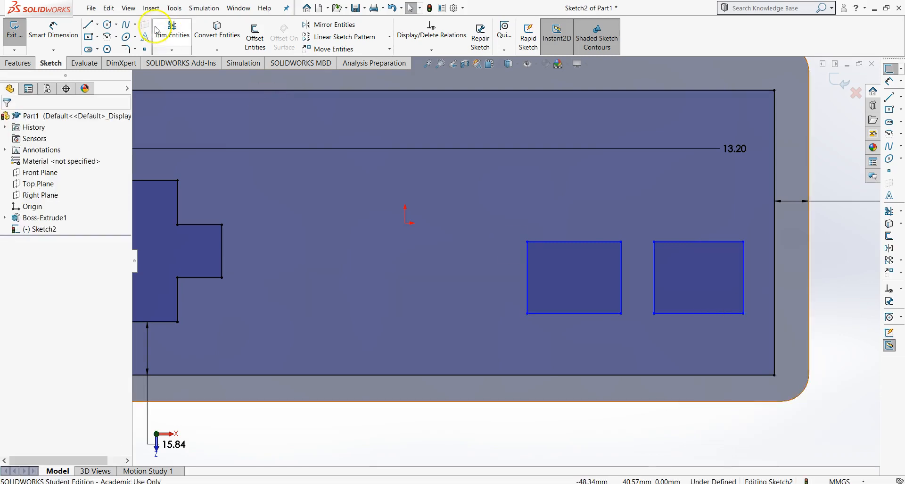
- Sketch a circle in the middle of each button rectangle, with radii of about 7 mm on the left and 8 mm on the right
left_click(108, 24)
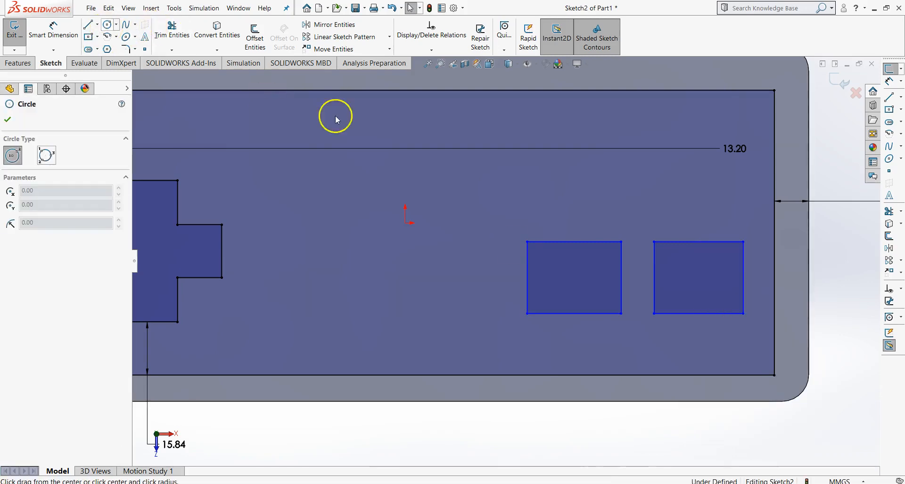
left_click(574, 277)
left_click(592, 294)
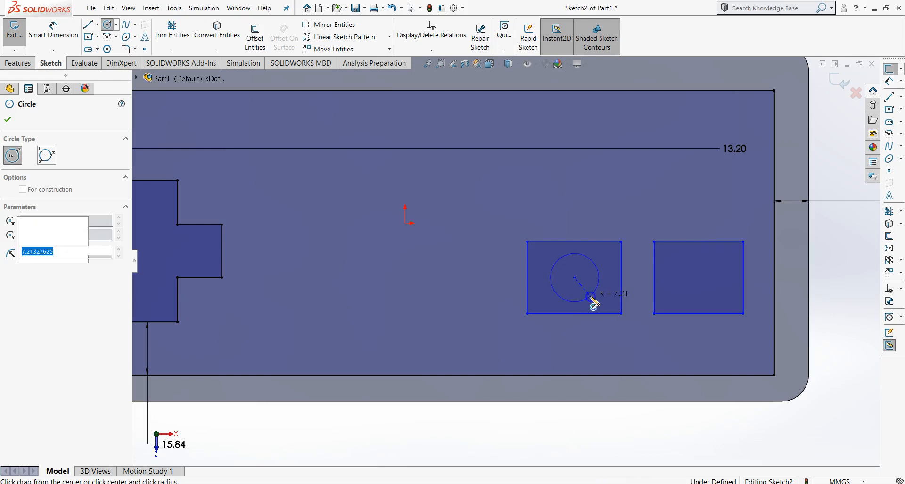
key("Escape")
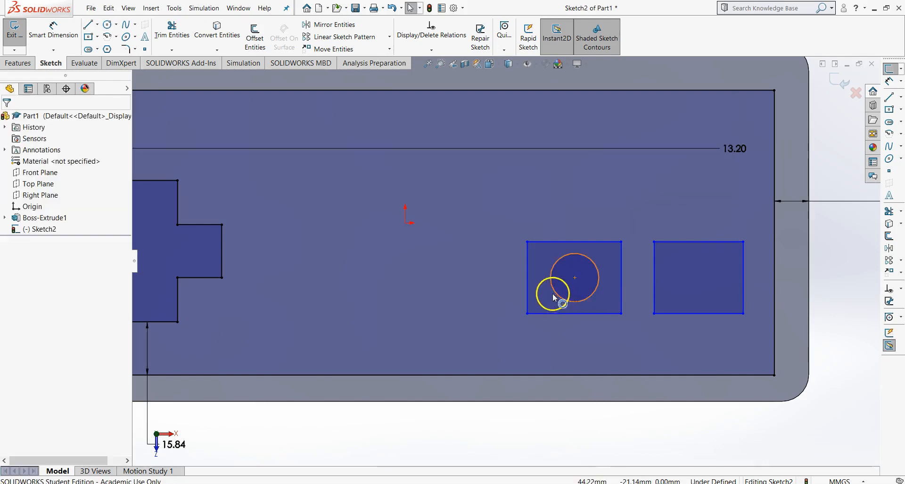
left_click(107, 25)
left_click(703, 277)
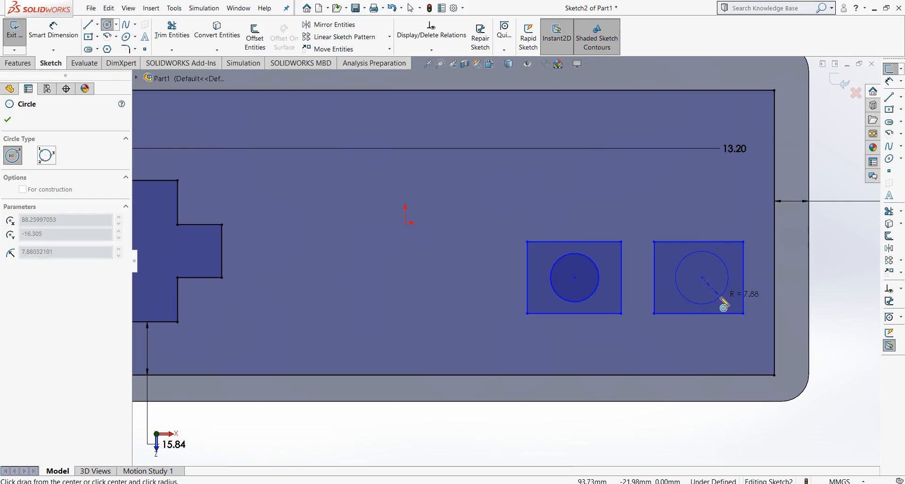
left_click(721, 297)
key("Escape")
- Following the reference drawing, dimension the left button circle's diameter at 22.80 mm, with the text placed above its rectangle
key("alt+Tab")
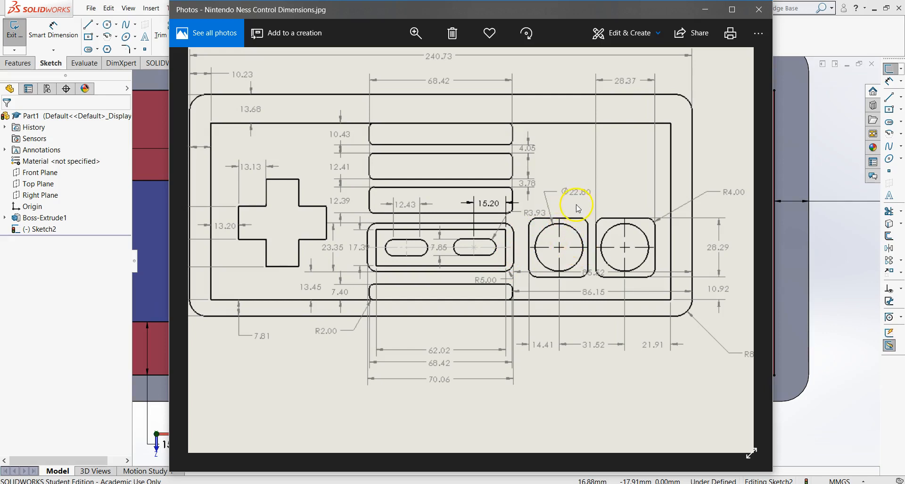
key("alt+Tab")
left_click(53, 29)
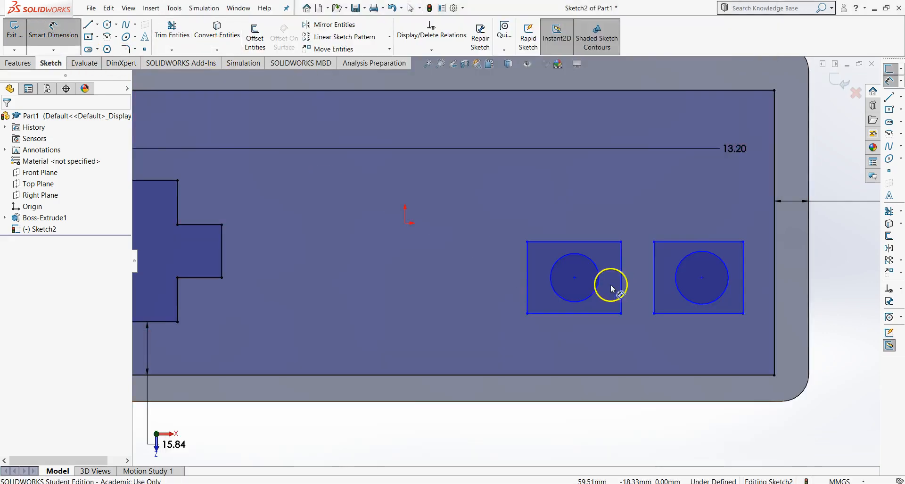
left_click(593, 260)
left_click(614, 202)
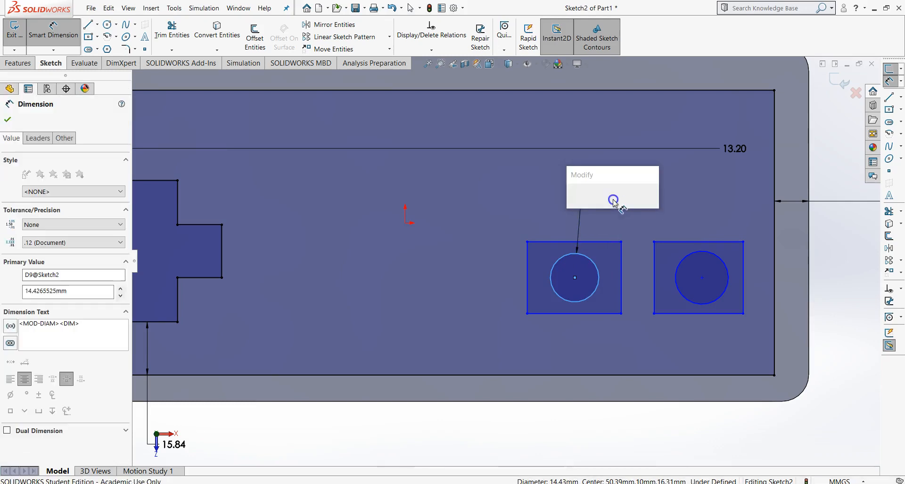
type("22.80")
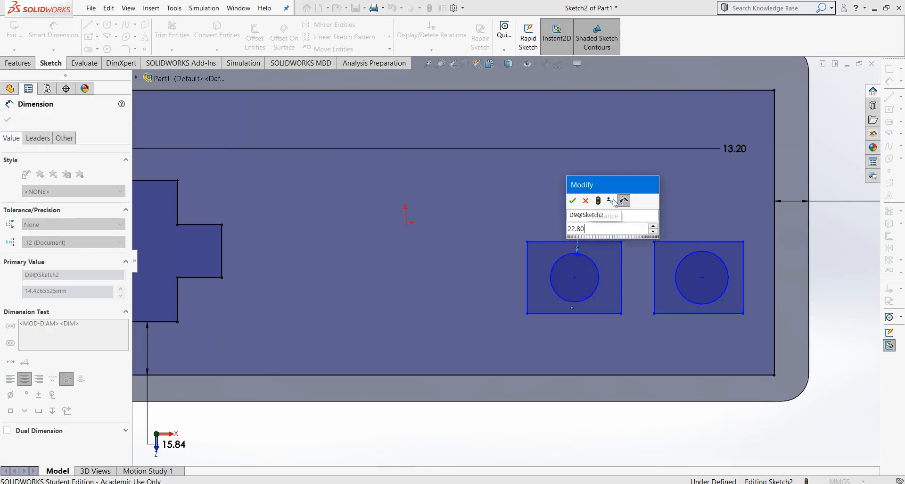
key("Return")
key("Escape")
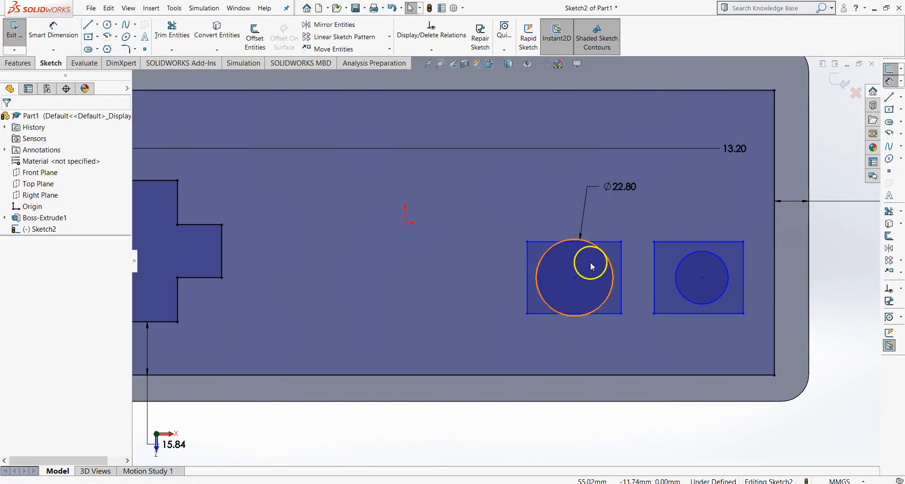
- Stretch the left button rectangle to about 30 by 37 mm around its circle, and make the two circles equal
left_click_drag(528, 242, 531, 212)
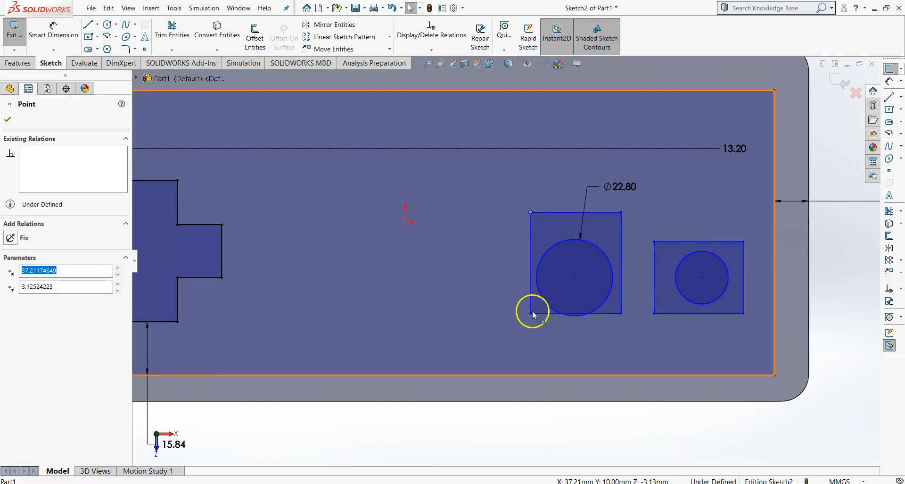
left_click_drag(530, 312, 519, 337)
left_click(603, 248)
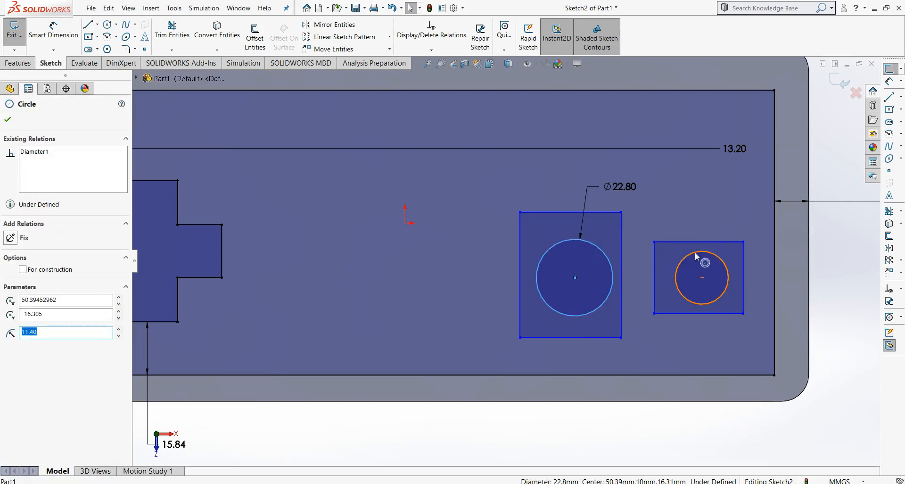
left_click(696, 256, "ctrl")
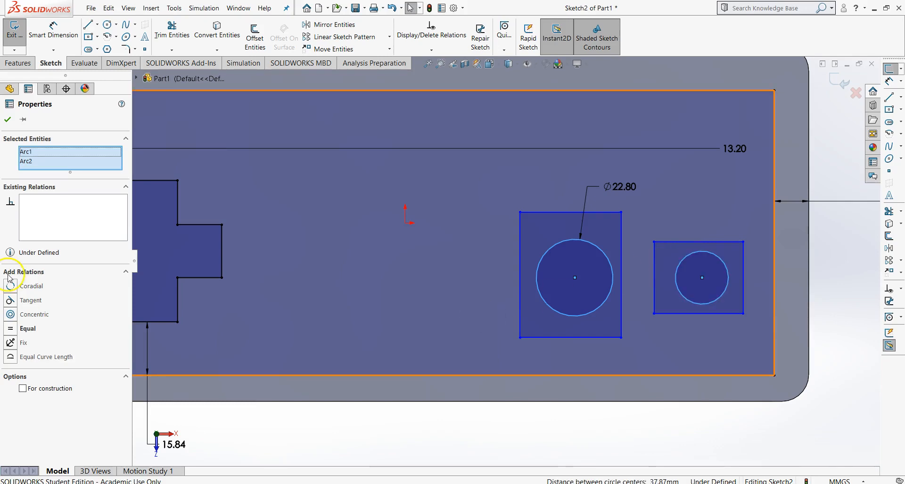
left_click(11, 329)
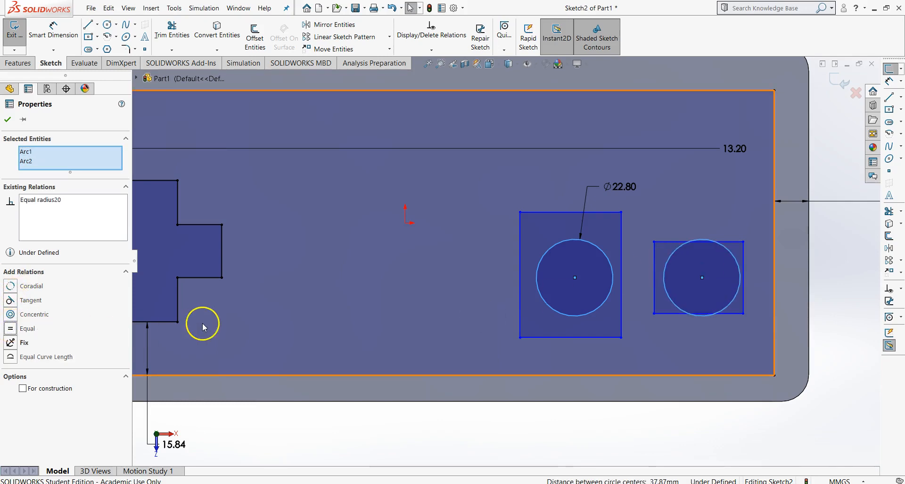
left_click(8, 119)
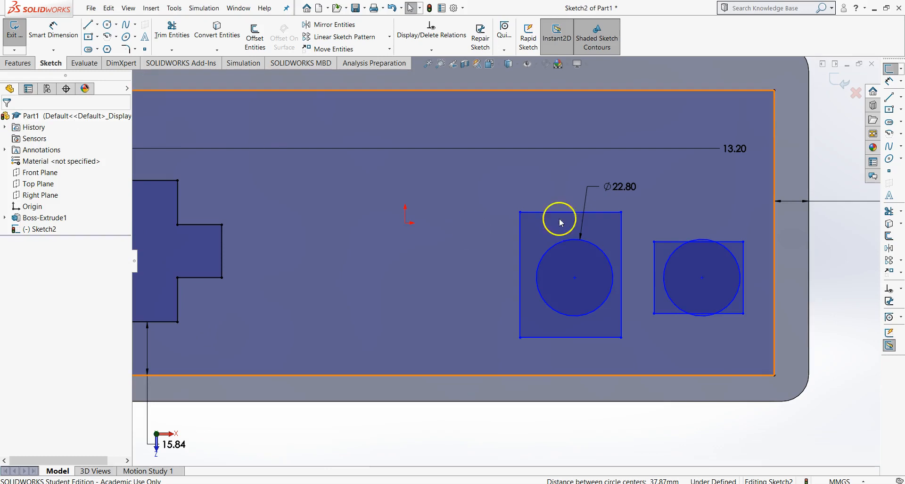
- Stretch the right button rectangle to about 32 by 37 mm, aligning its upper and lower edges with the left rectangle's
left_click_drag(654, 242, 648, 212)
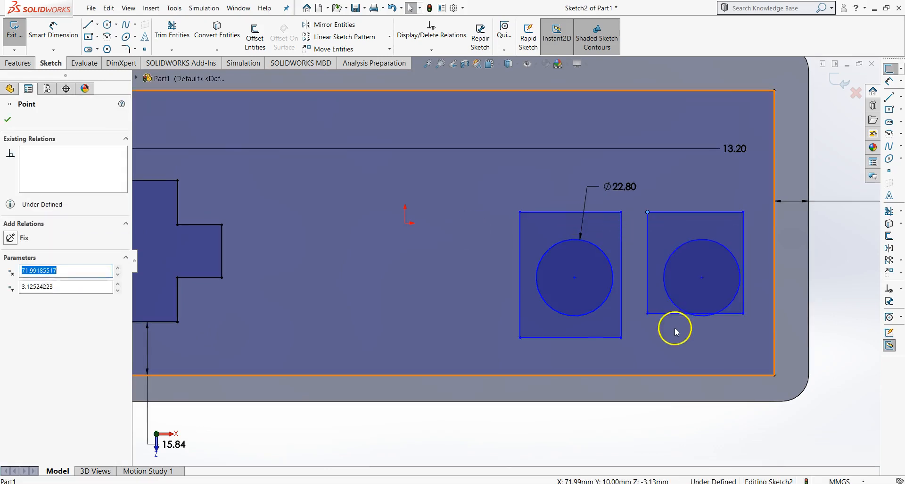
left_click_drag(650, 320, 650, 339)
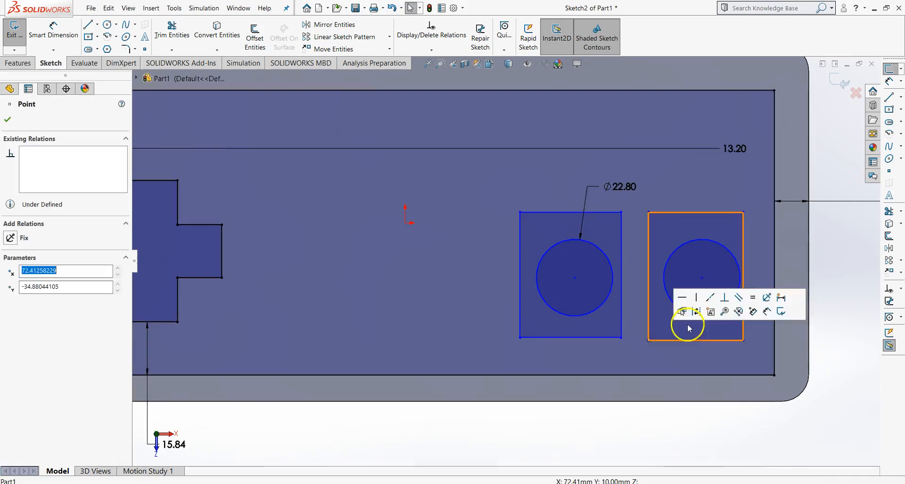
left_click_drag(744, 341, 757, 337)
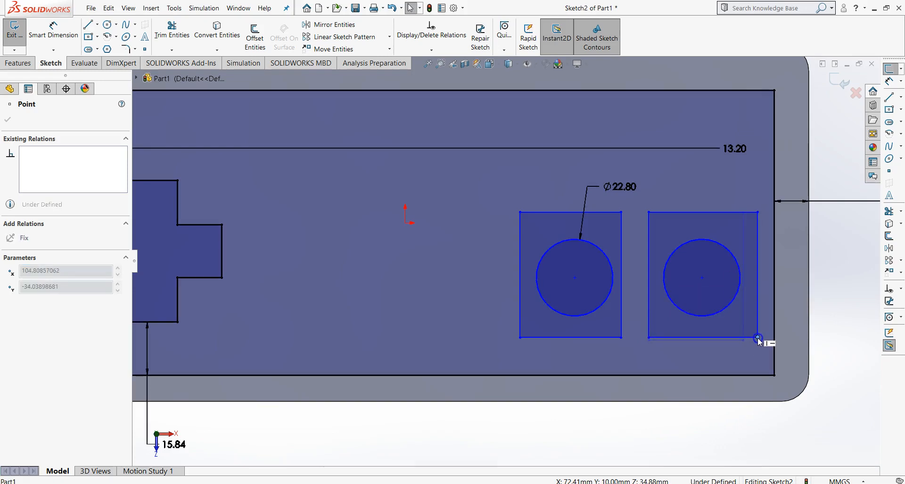
left_click(473, 273)
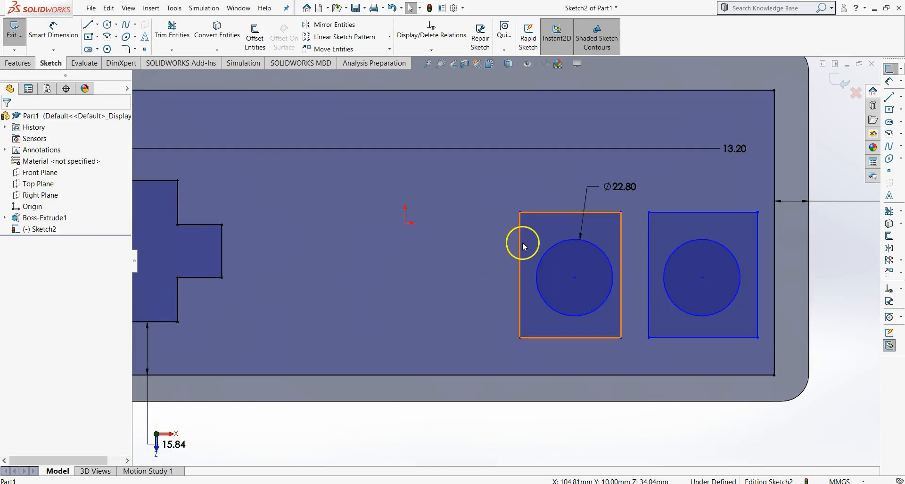
- Check the button dimensions in the reference drawing, and sketch horizontal and vertical centerlines between the edge midpoints of the left button rectangle
key("alt+Tab")
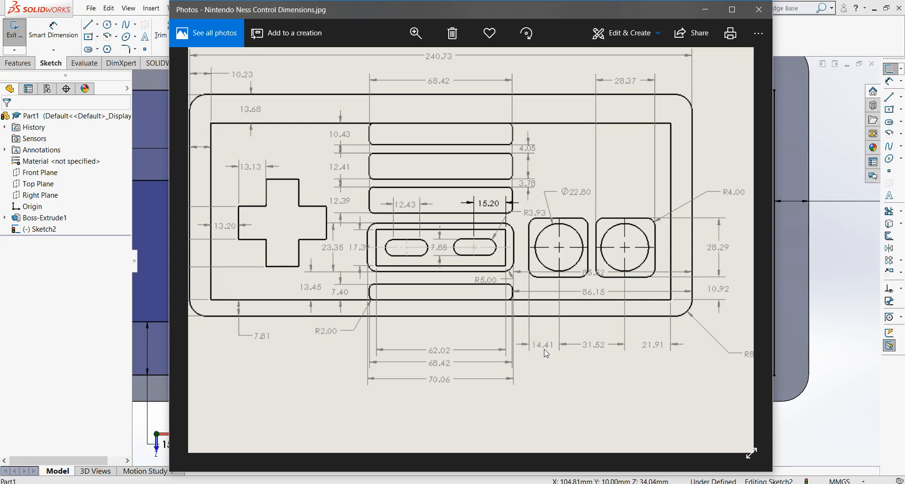
key("alt+Tab")
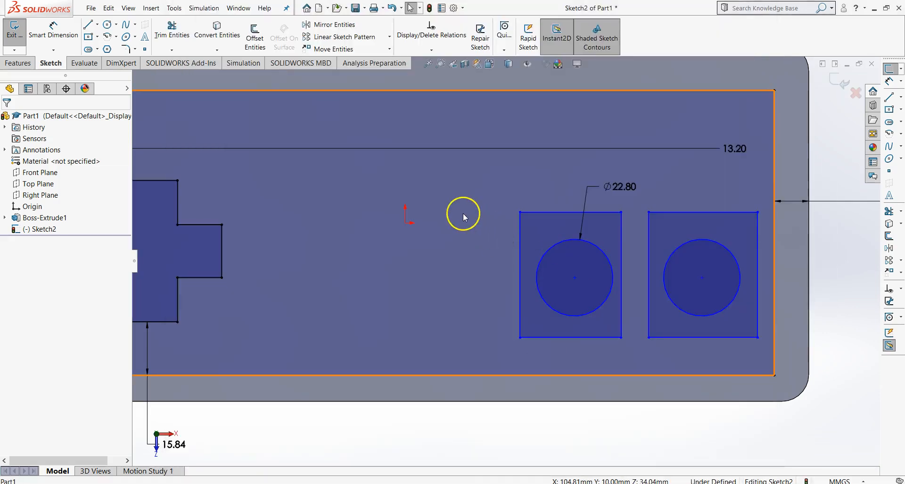
left_click(98, 25)
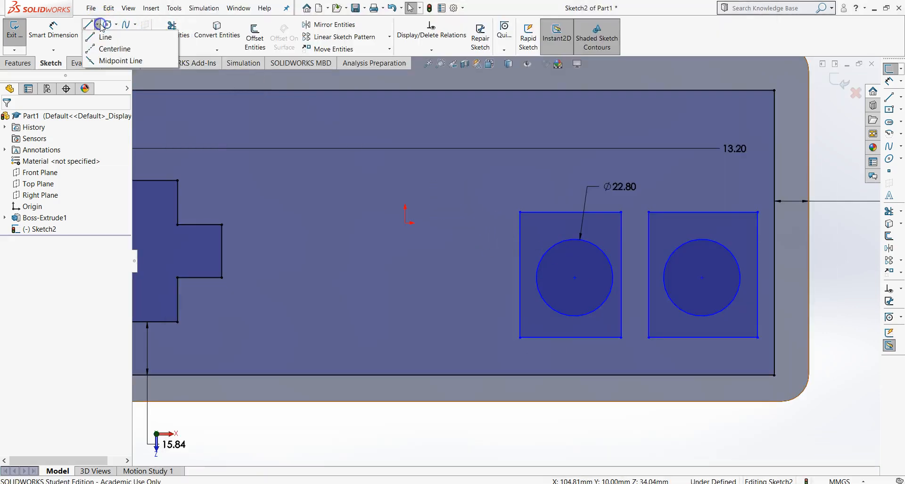
left_click(111, 49)
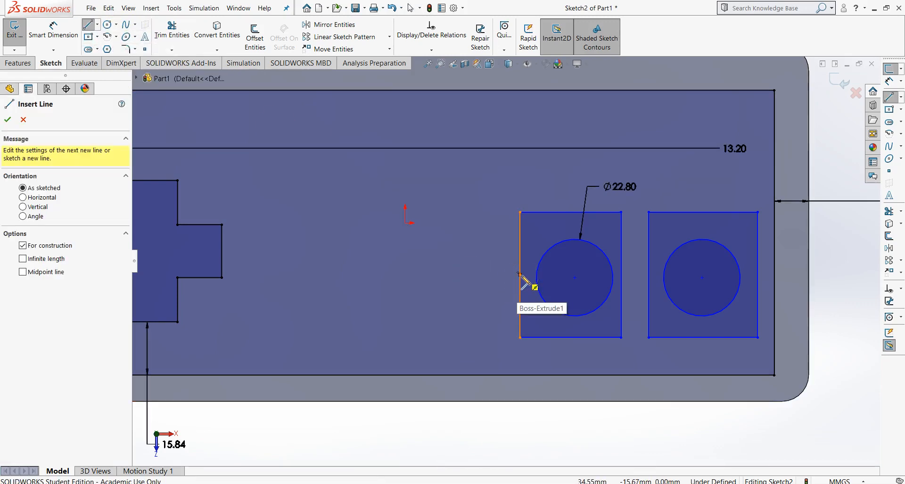
left_click(520, 274)
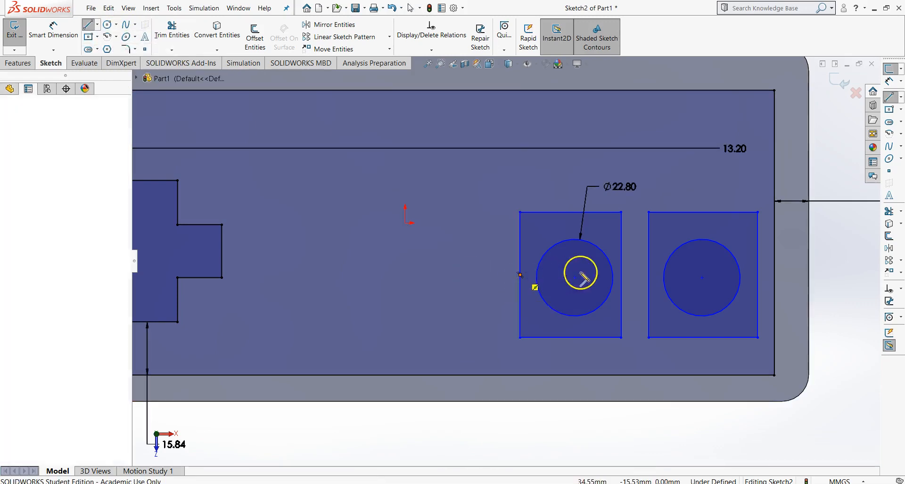
left_click(621, 275)
key("Escape")
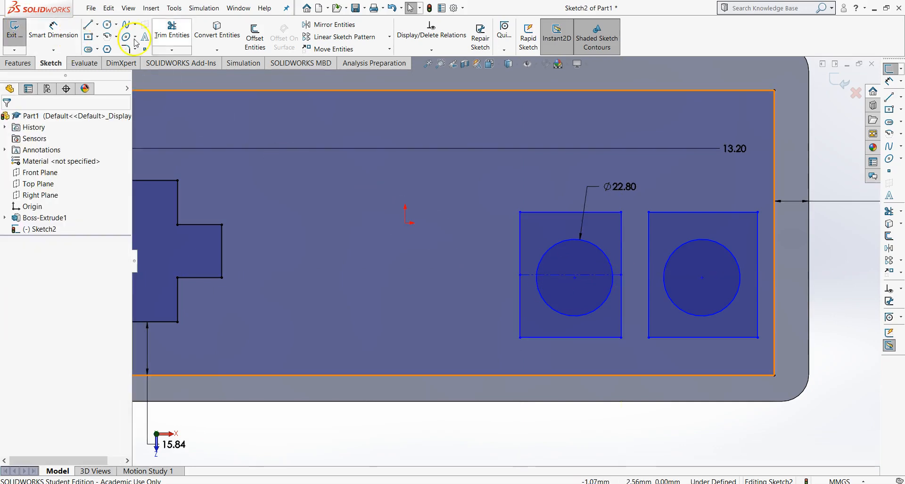
left_click(98, 24)
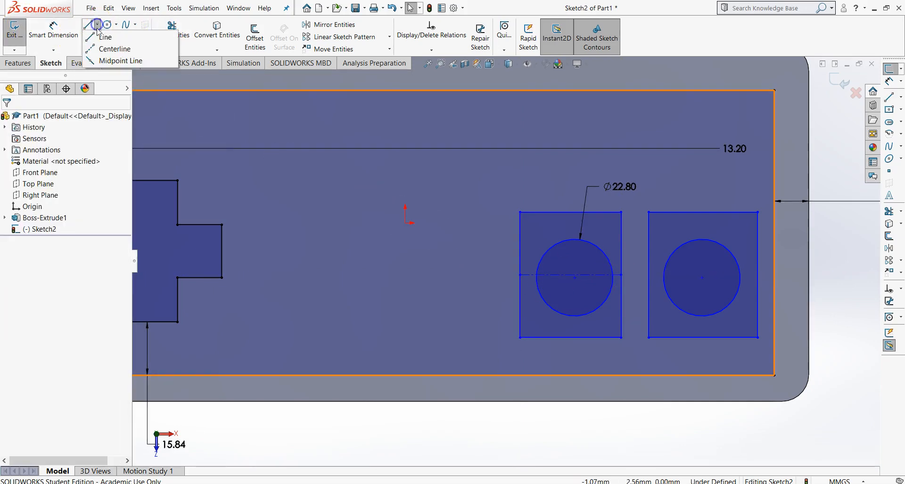
left_click(111, 49)
left_click(570, 212)
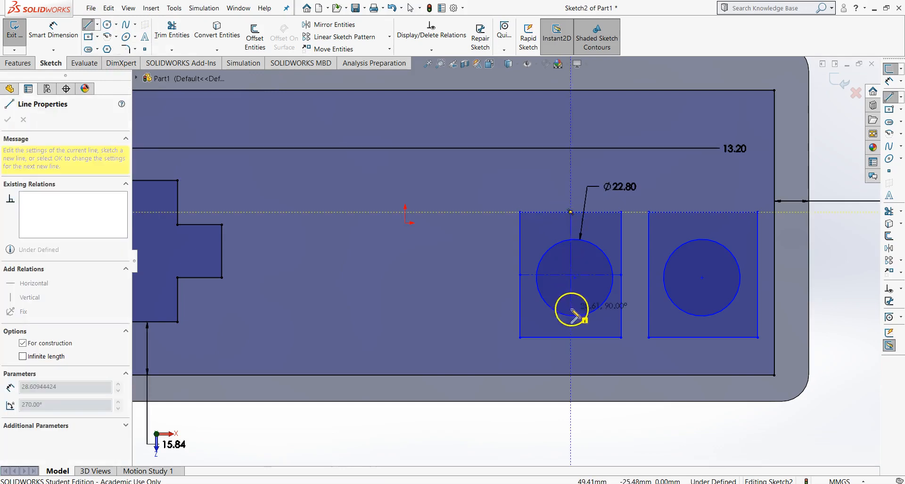
left_click(571, 336)
key("Escape")
- Constrain the left circle's center point to the intersection of the two centerlines
scroll(576, 294, "down", 3)
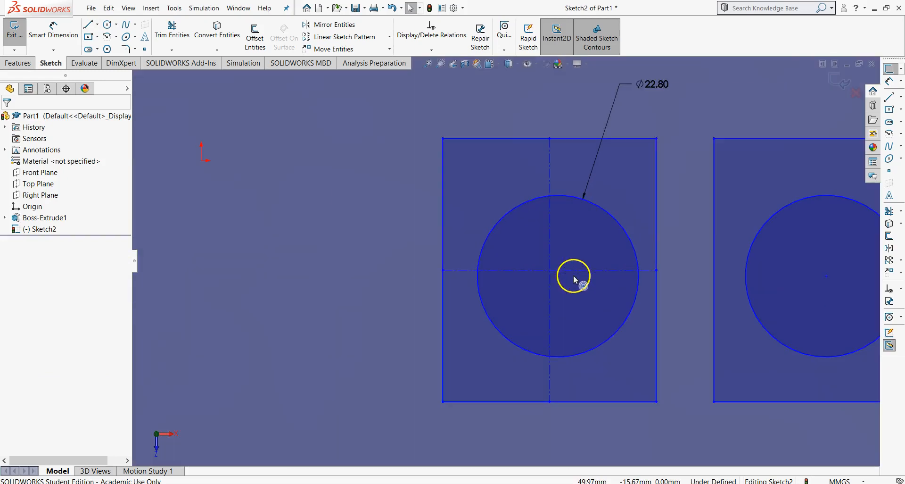
left_click(559, 277)
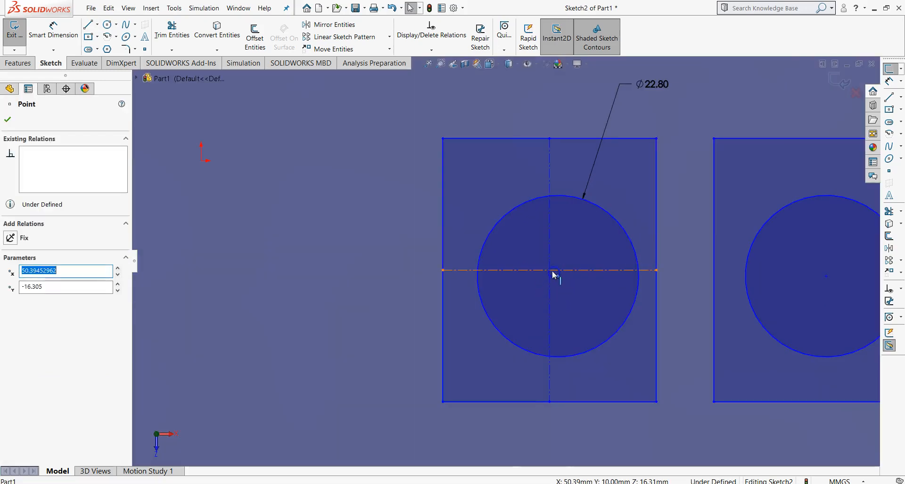
left_click(550, 270, "ctrl")
left_click(11, 314)
left_click(356, 313)
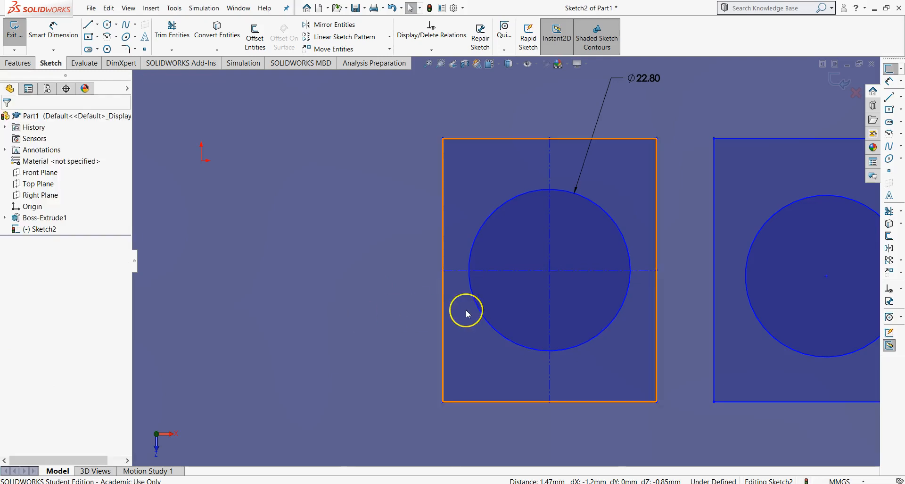
scroll(466, 312, "up", 5)
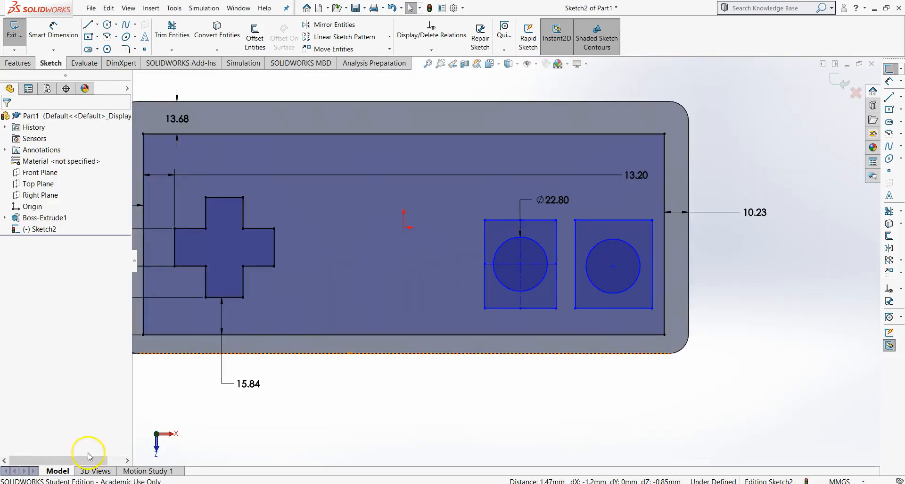
- Sketch vertical and horizontal centerlines between the opposite edge midpoints of the right button rectangle
left_click(497, 290)
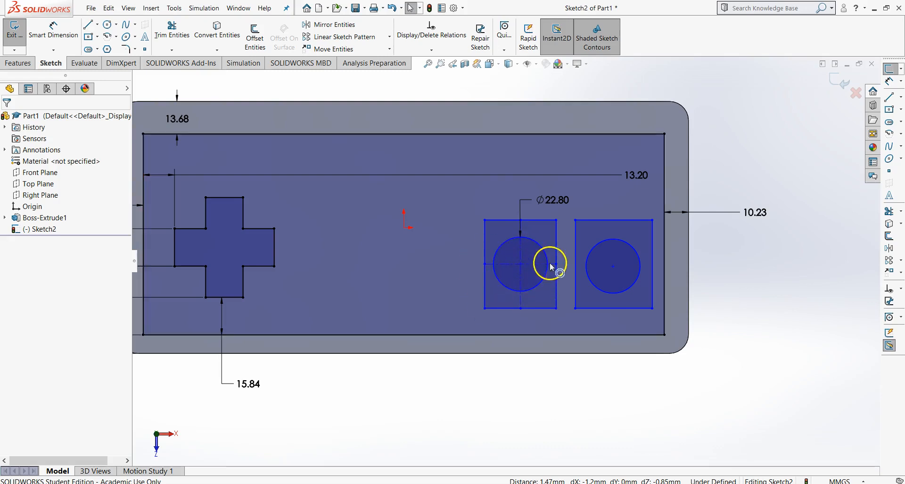
left_click(97, 24)
left_click(111, 36)
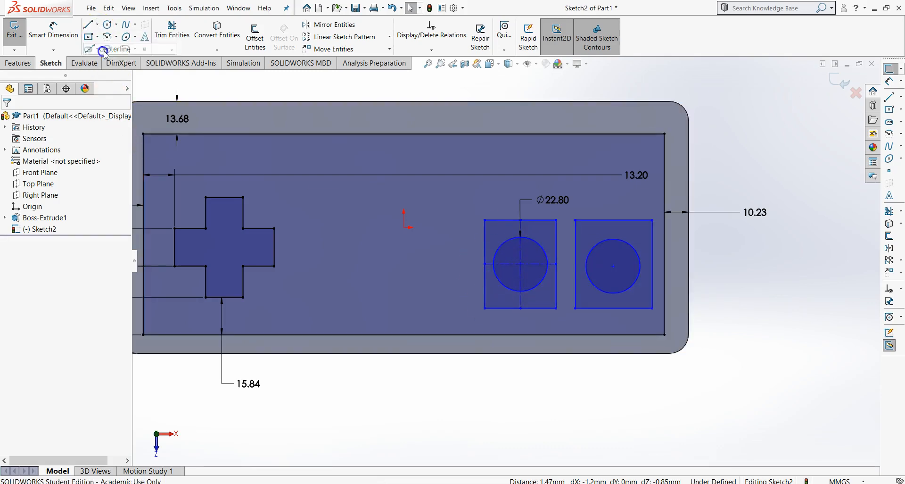
left_click(614, 219)
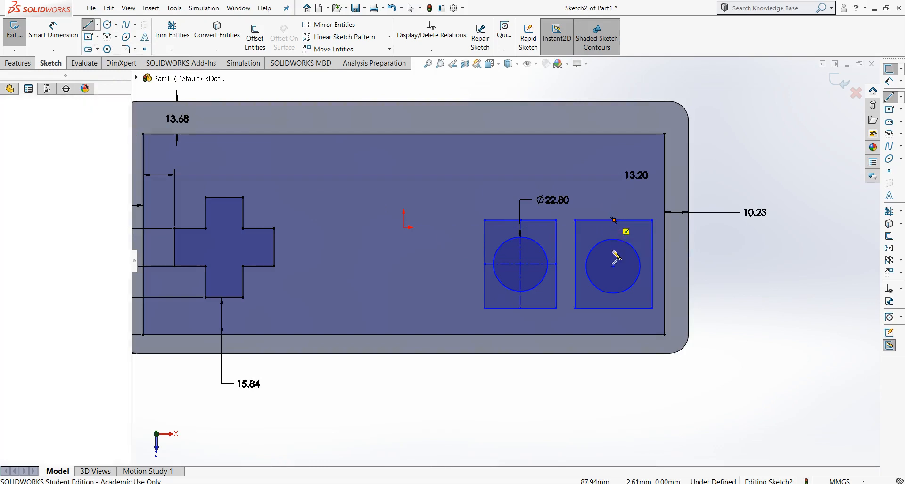
left_click(614, 308)
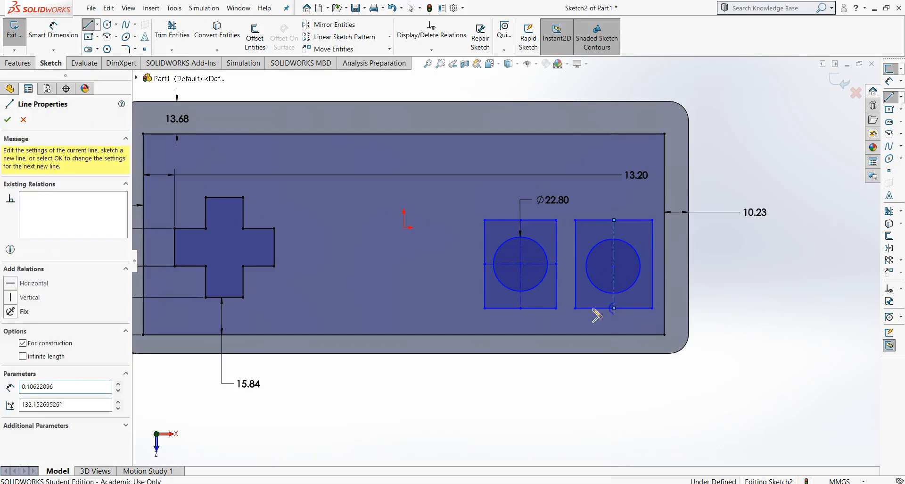
key("Escape")
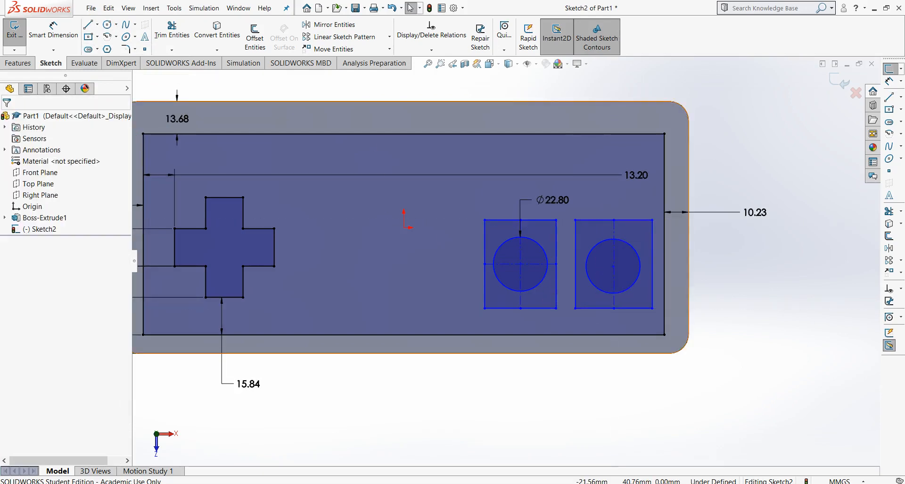
left_click(97, 24)
left_click(106, 44)
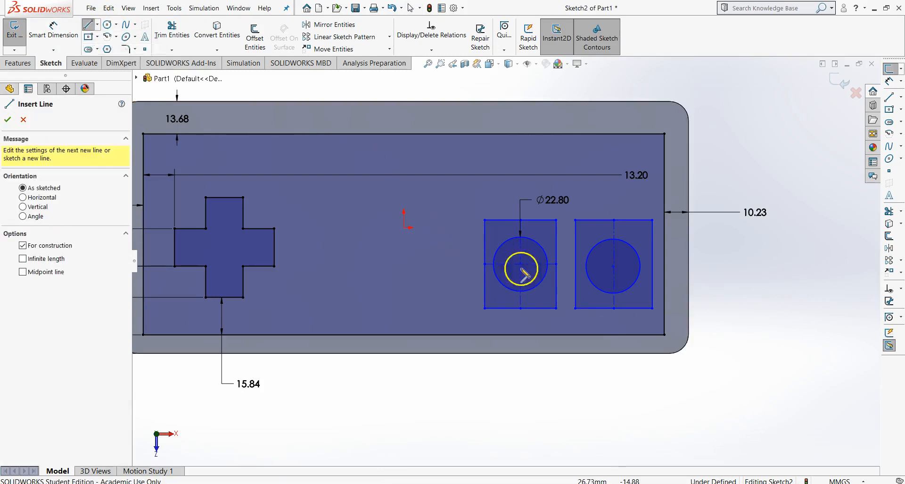
left_click(575, 264)
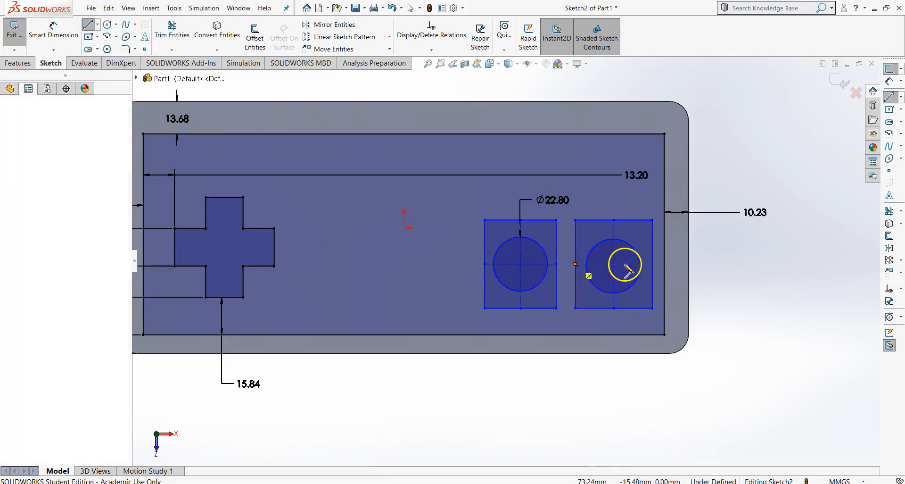
left_click(652, 264)
key("Escape")
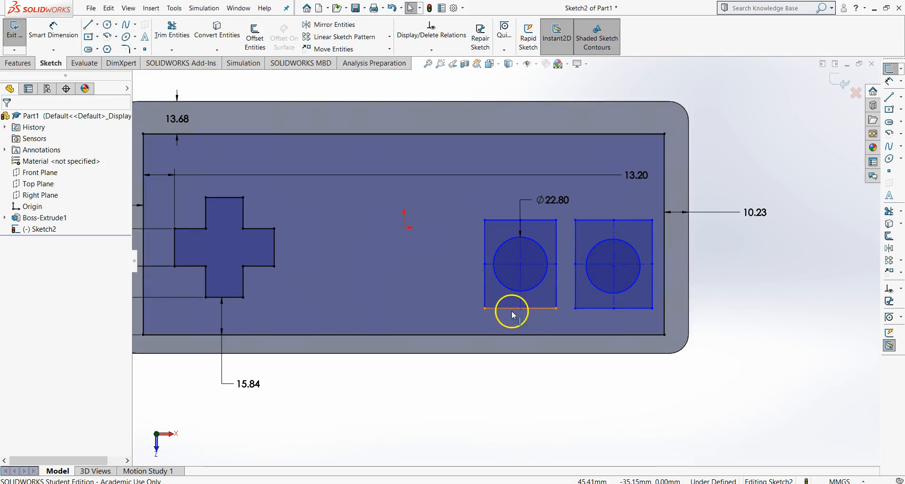
- Make the right circle's center point coincident with the intersection of the two centerlines in its rectangle
scroll(613, 270, "down", 8)
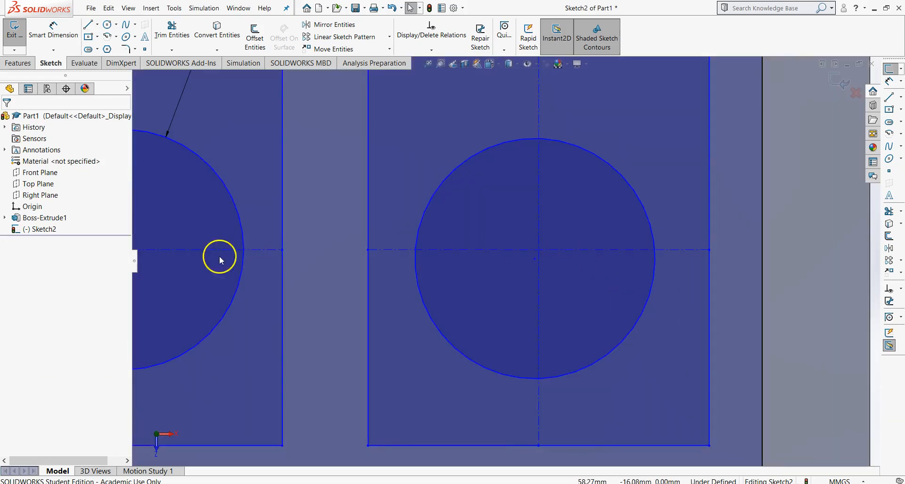
left_click(536, 259)
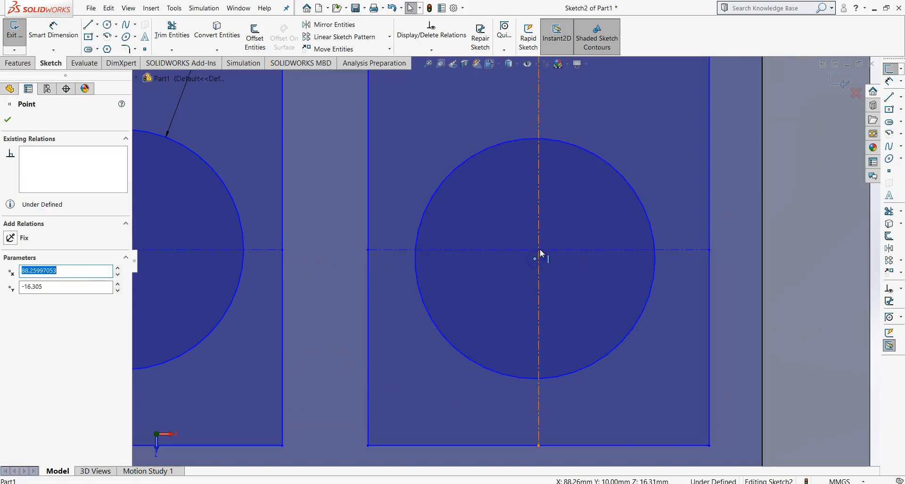
left_click(538, 249, "ctrl")
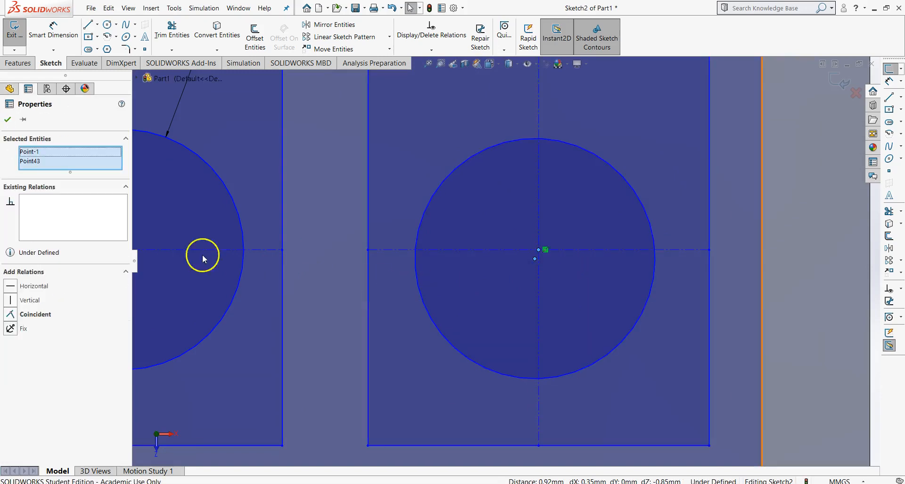
left_click(9, 315)
scroll(463, 292, "up", 6)
left_click(445, 256)
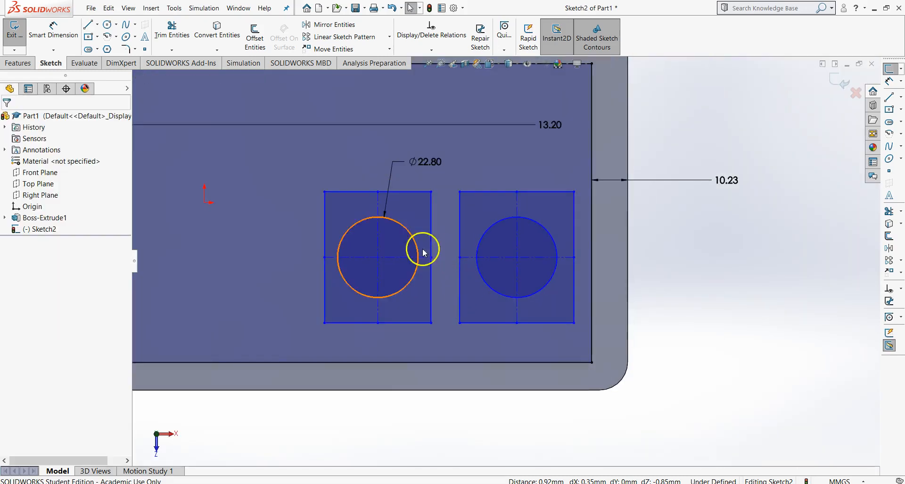
- Check the button spacing in the reference drawing, and dimension the left circle's center 14.41 mm from its rectangle's left edge
scroll(335, 231, "down", 2)
scroll(340, 231, "up", 3)
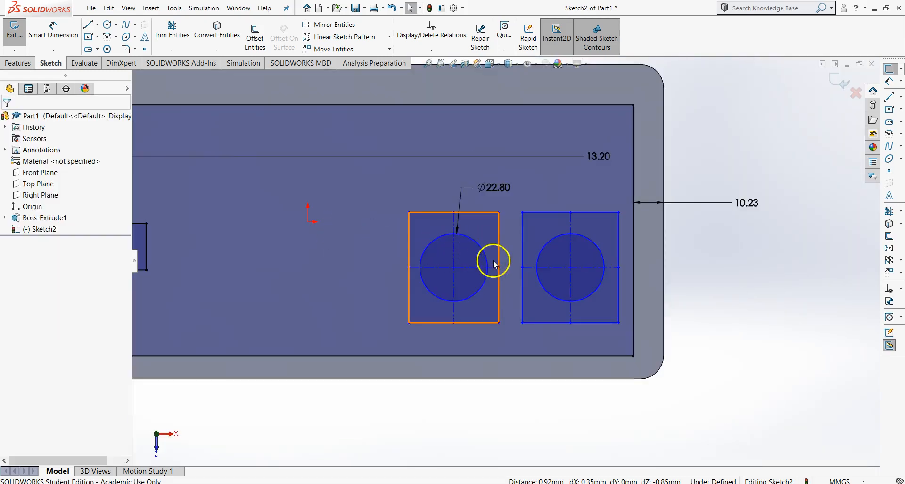
key("alt+Tab")
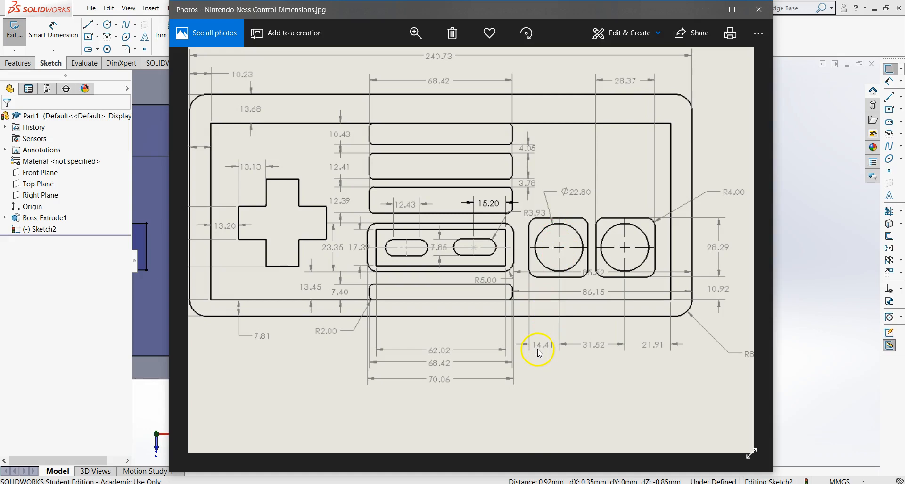
key("alt+Tab")
left_click(53, 29)
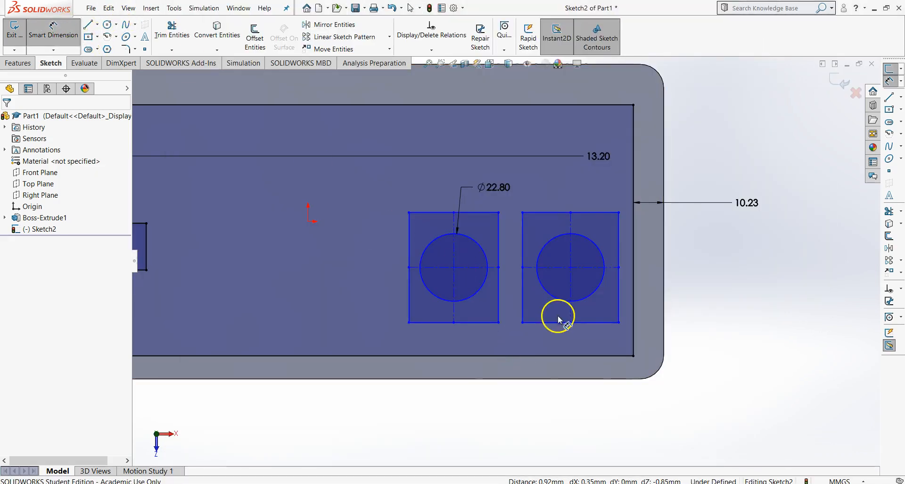
left_click(454, 267)
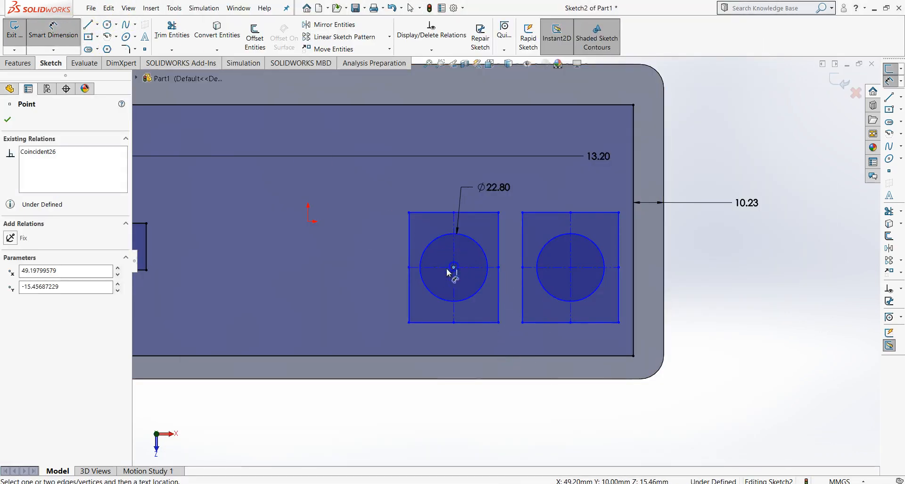
left_click(410, 281)
left_click(439, 418)
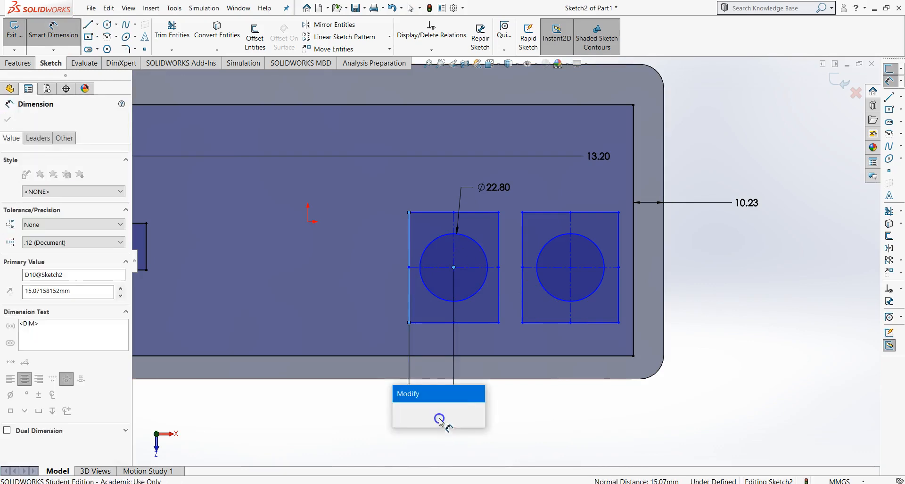
type("14.4")
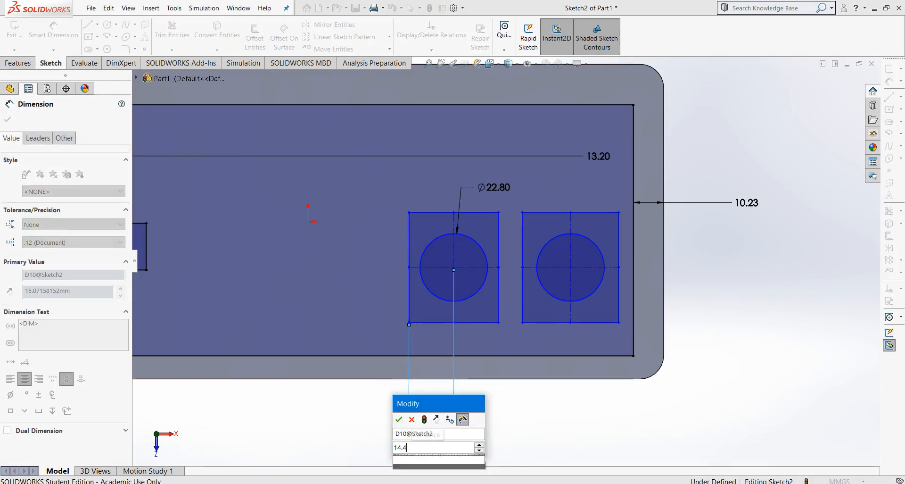
type("1")
key("Return")
key("Escape")
left_click(419, 364)
- Look up the button square's width in the reference drawing, and dimension the right rectangle's upper edge to 28.37 mm
left_click(29, 40)
key("alt+Tab")
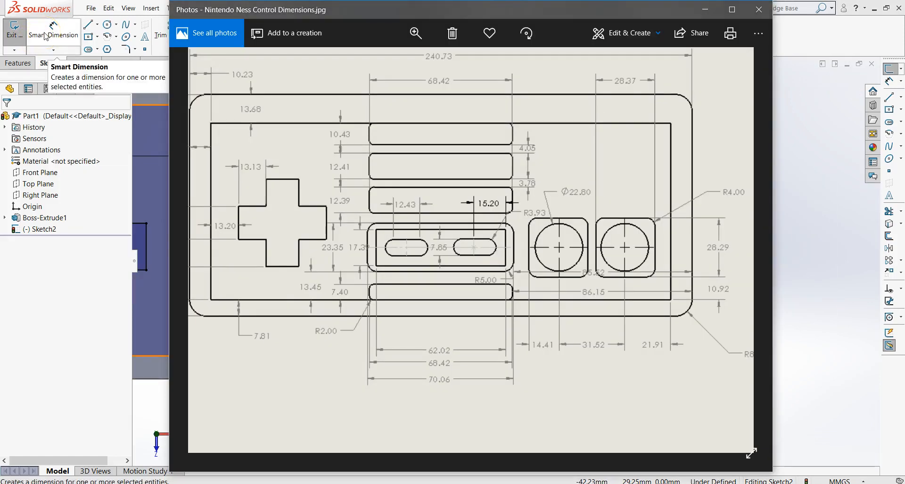
left_click(350, 339)
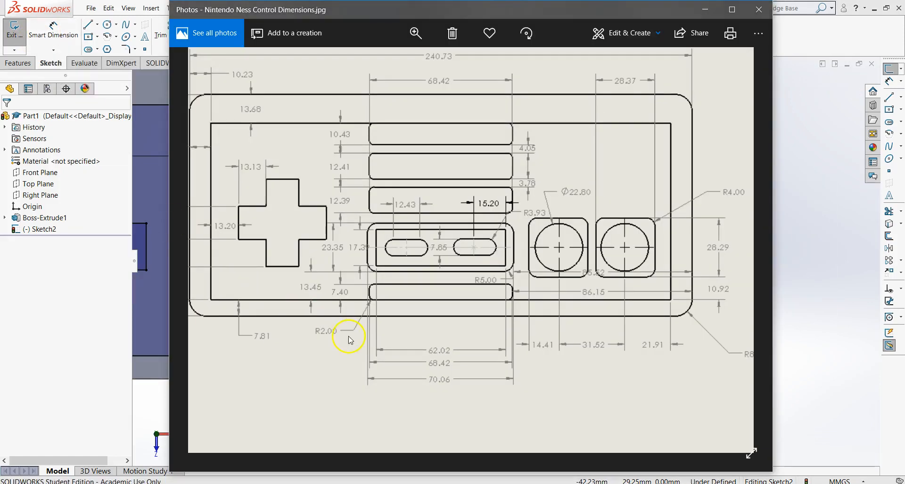
key("alt+Tab")
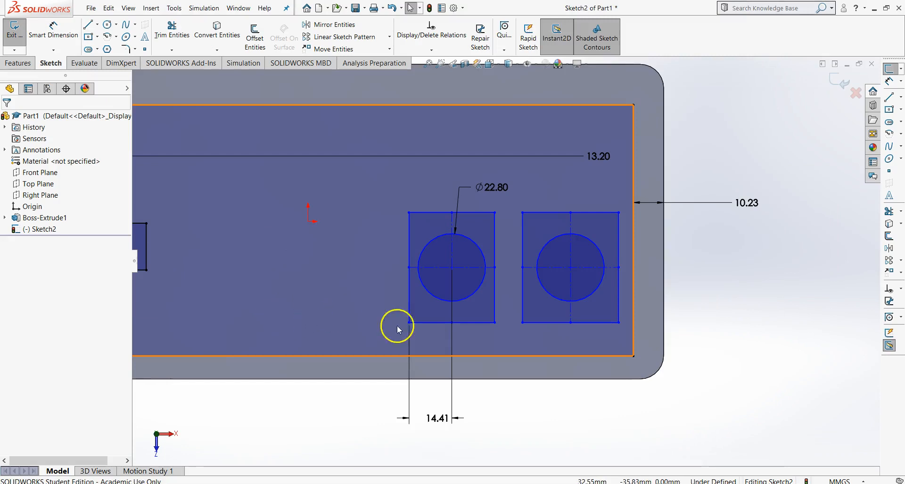
key("alt+Tab")
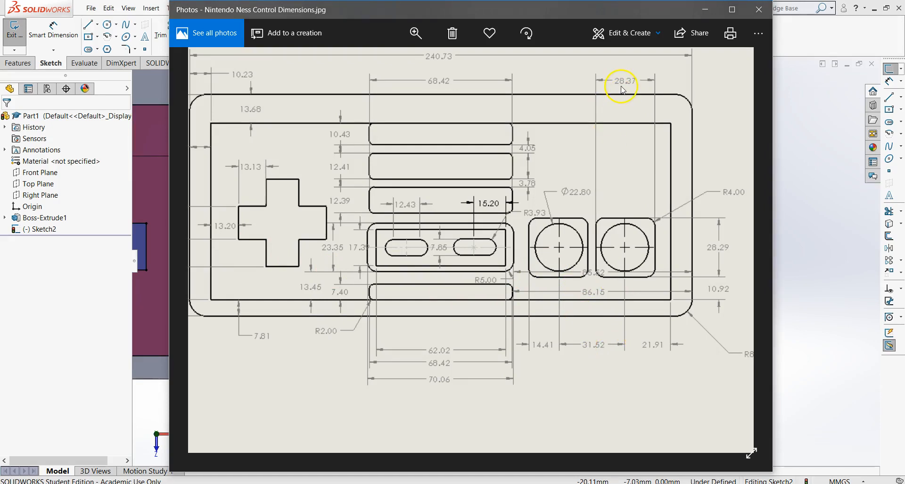
key("alt+Tab")
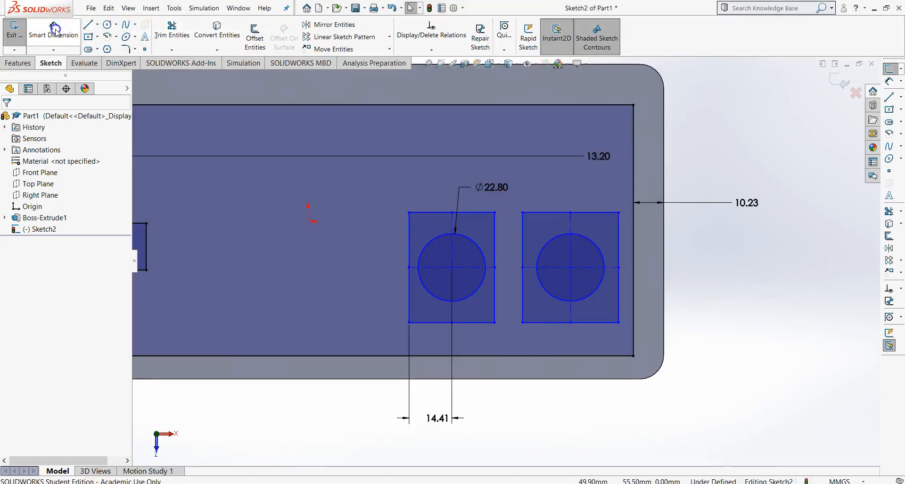
left_click(55, 30)
left_click(537, 213)
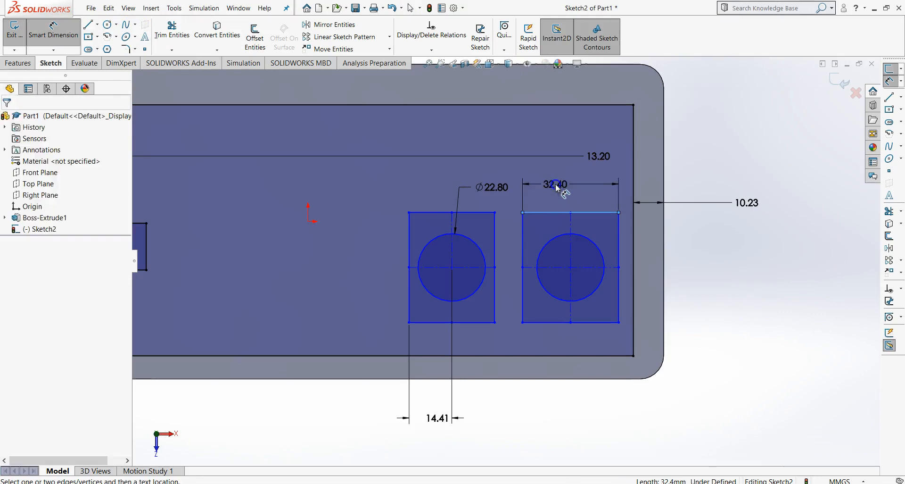
left_click(554, 187)
type("28.37")
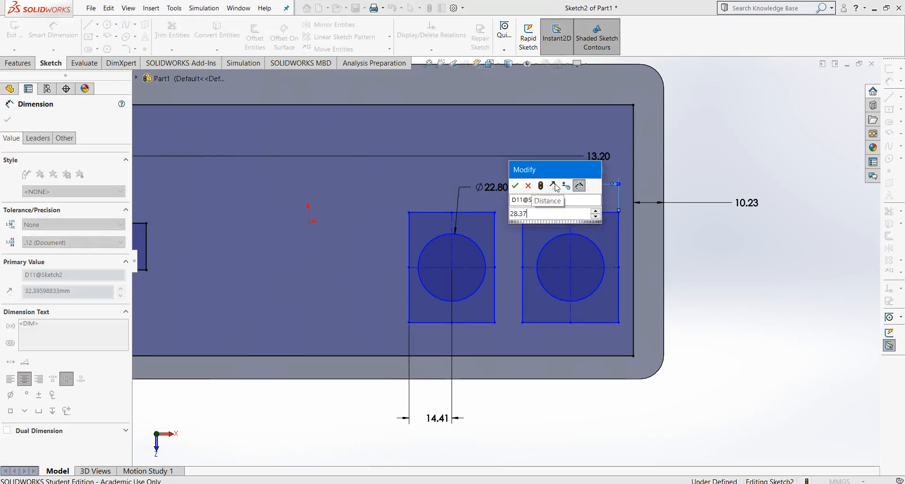
key("Return")
key("Escape")
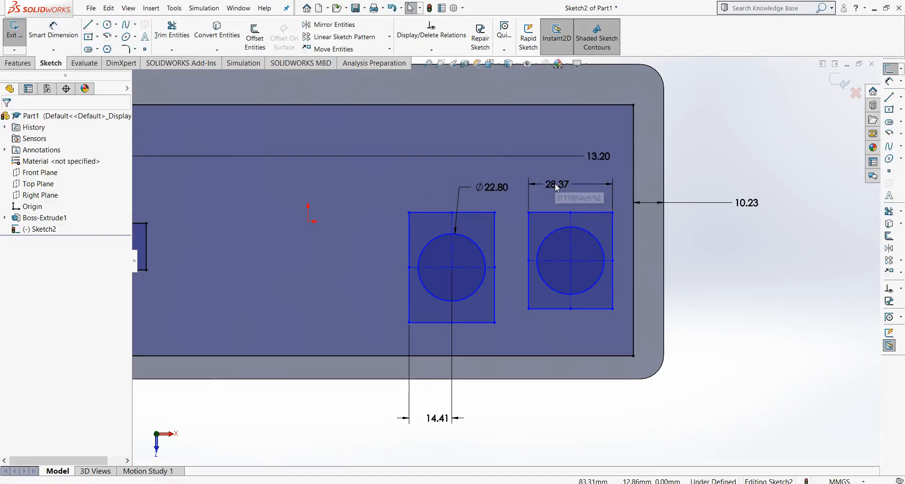
- Try an equal-length relation between the upper edges of the two button rectangles, and undo it
left_click(543, 213)
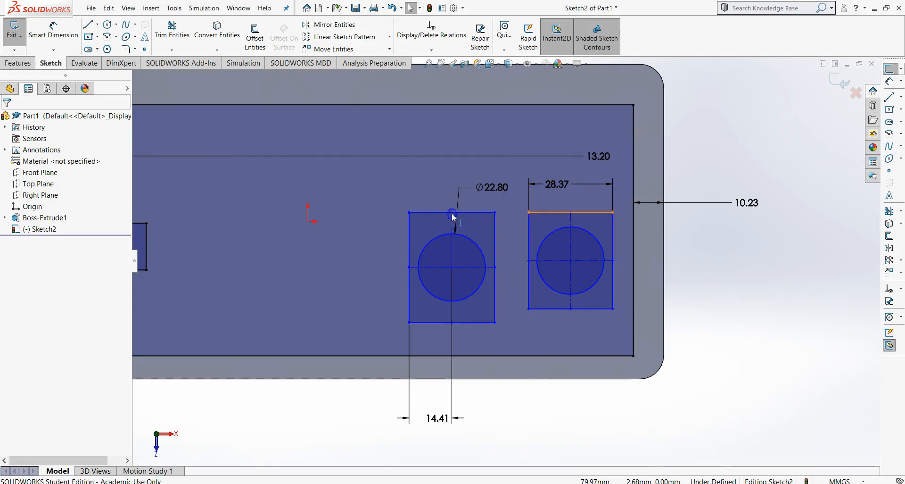
left_click(427, 213, "ctrl")
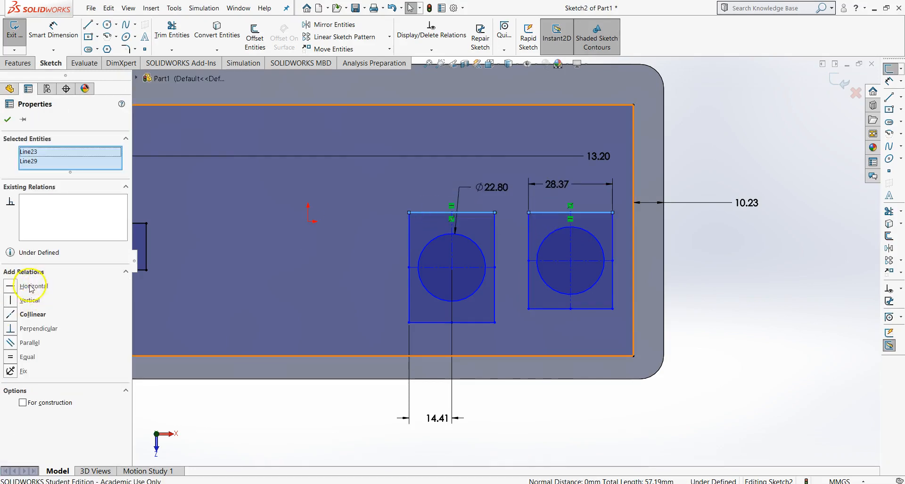
left_click(10, 359)
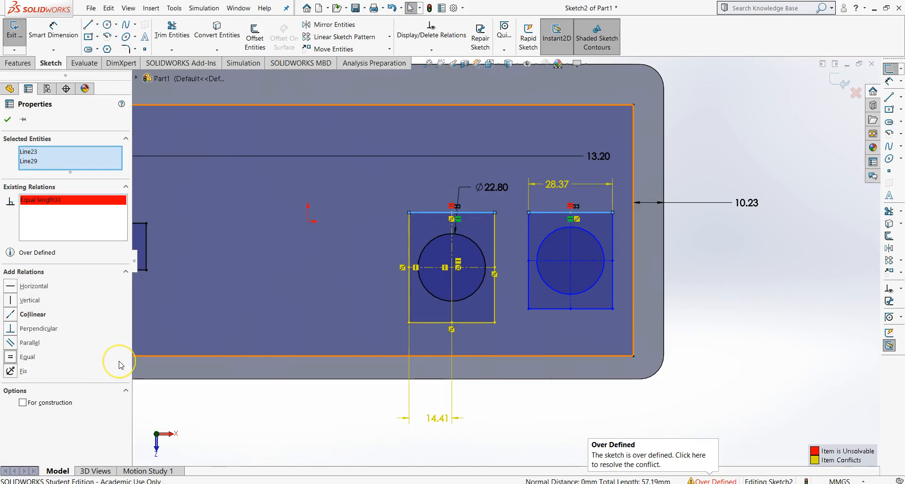
key("ctrl+z")
left_click(324, 364)
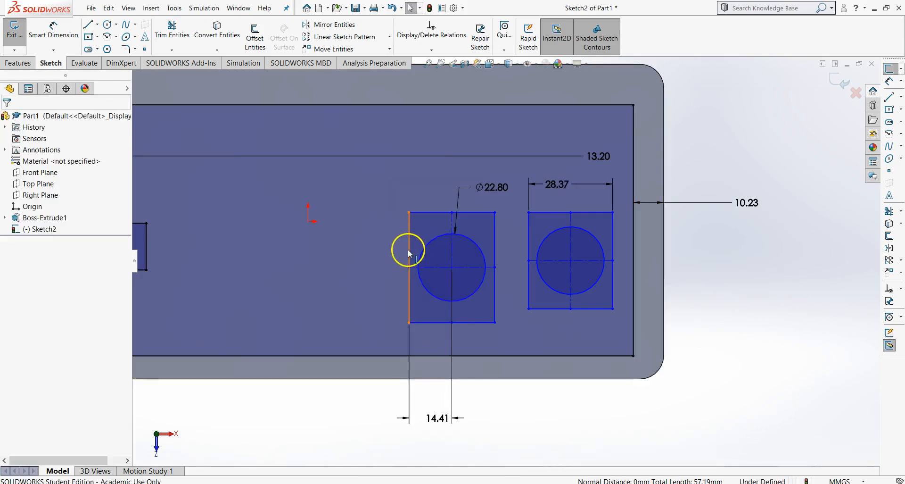
- Look up the button square's height in the reference drawing, and dimension the right rectangle's vertical edge to 28.29 mm
key("alt+Tab")
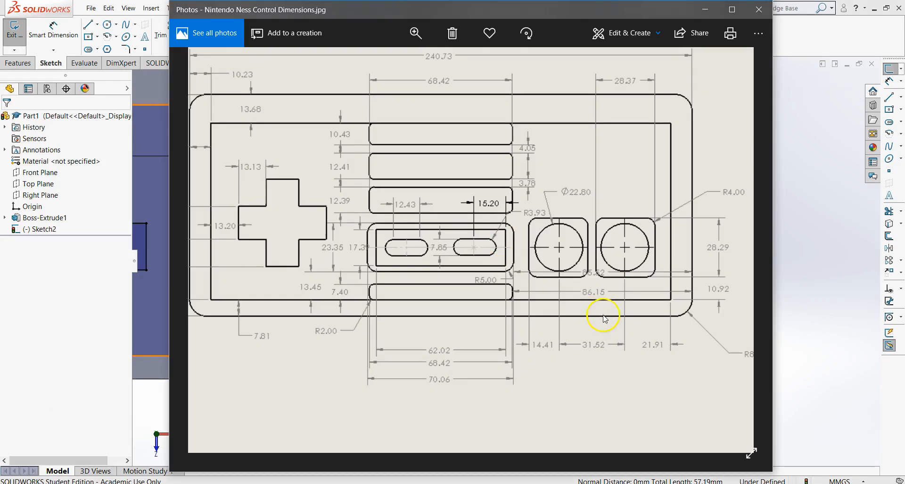
key("alt+Tab")
left_click(53, 29)
left_click(612, 231)
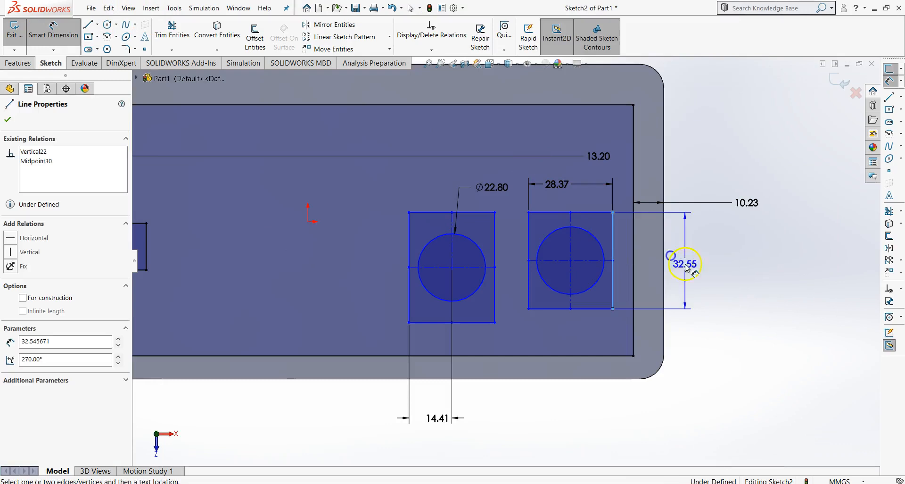
left_click(703, 321)
type("28.29")
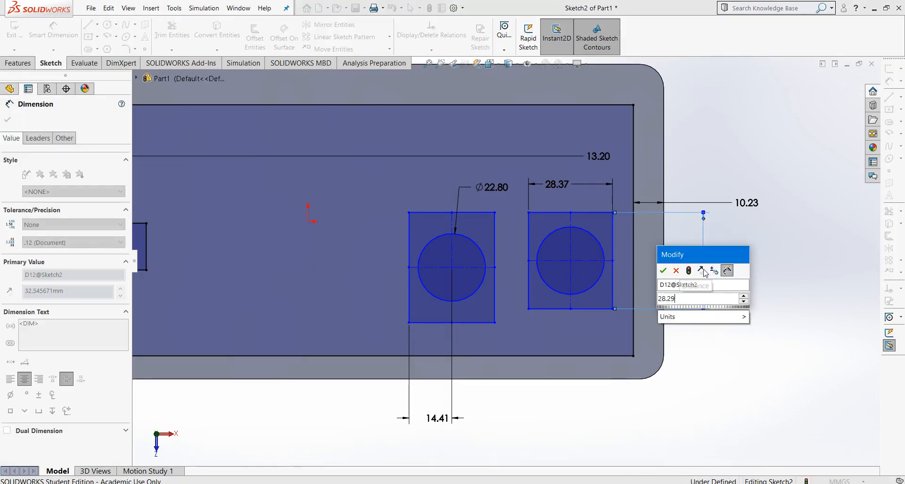
key("Return")
key("Escape")
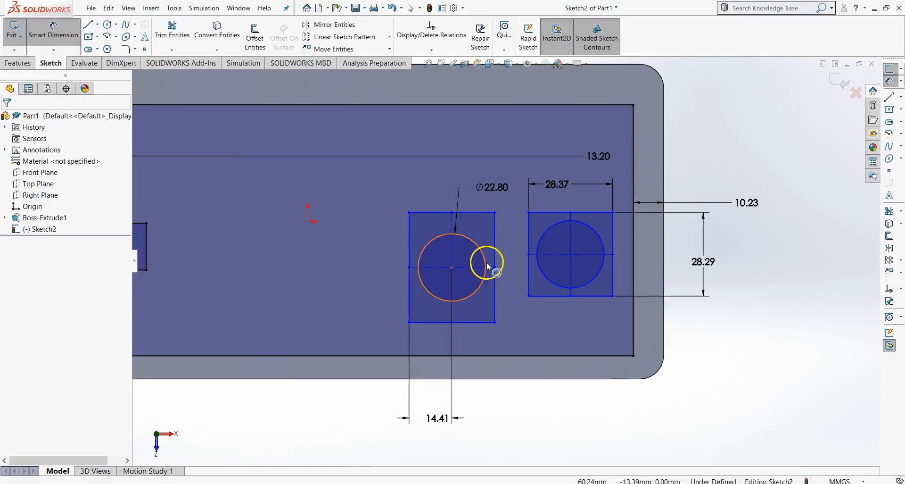
- Add an equal-length relation between the left vertical edges of the two button rectangles
left_click(530, 236)
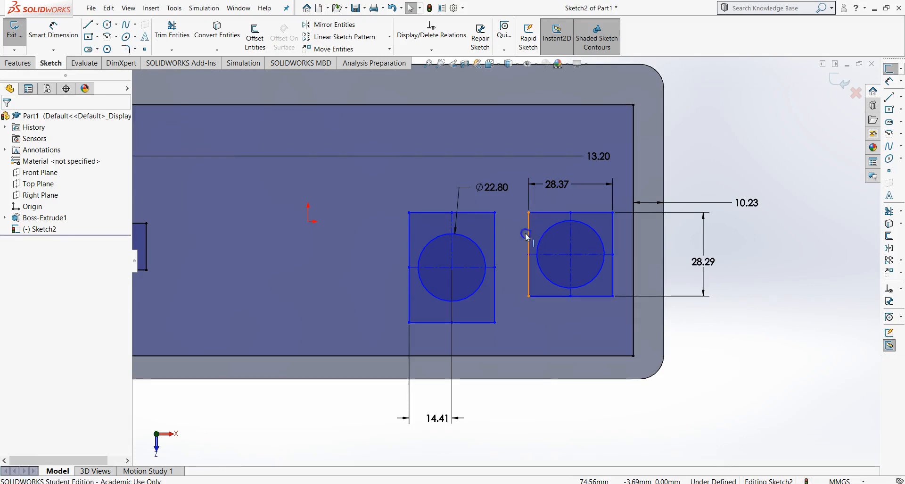
left_click(409, 240, "ctrl")
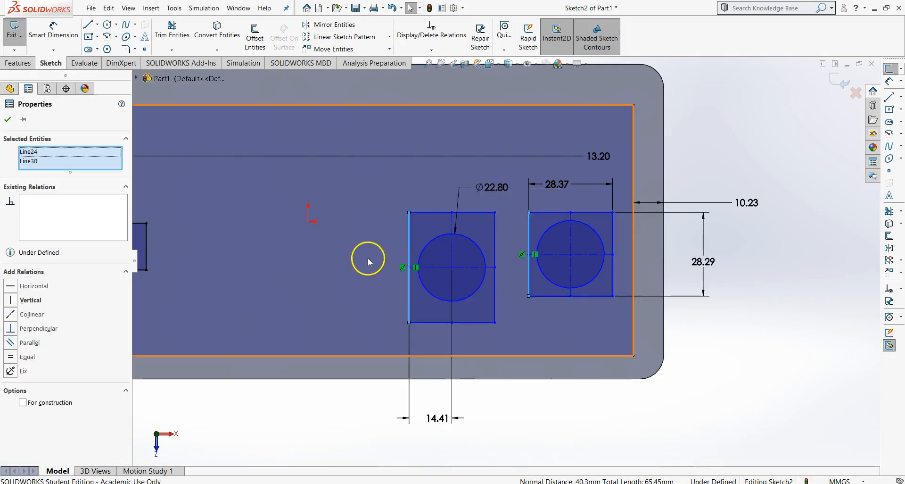
left_click(20, 357)
key("Escape")
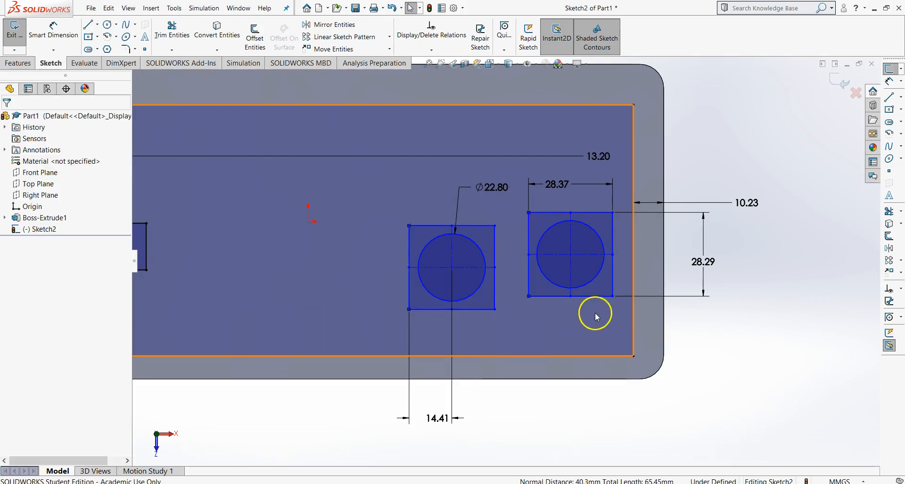
- Make the upper edges of the two button rectangles collinear
left_click(483, 225)
left_click(557, 212, "ctrl")
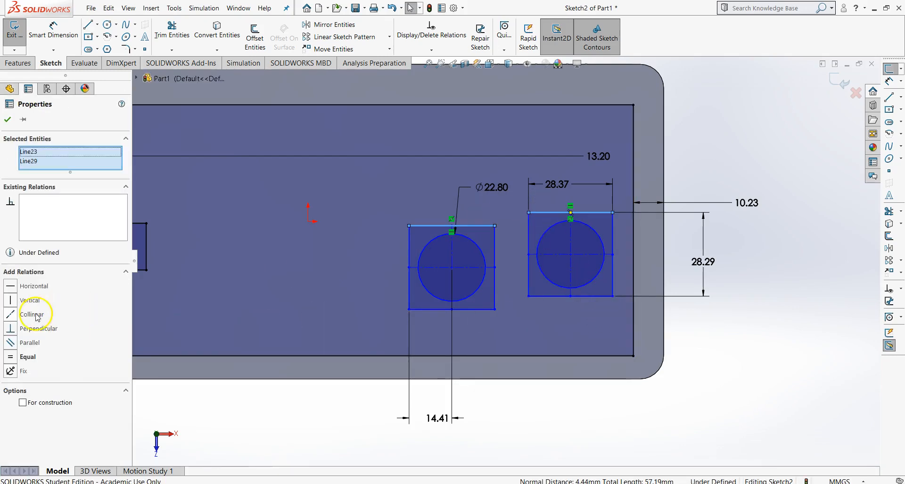
left_click(11, 315)
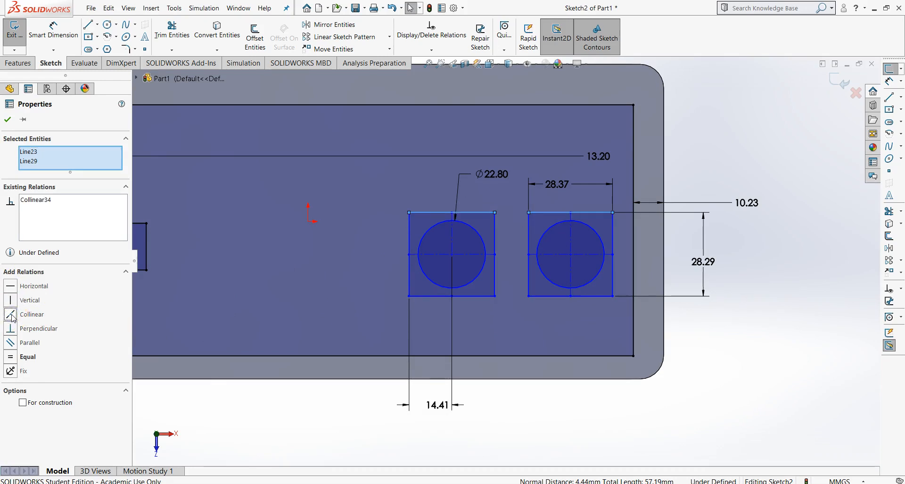
left_click(8, 118)
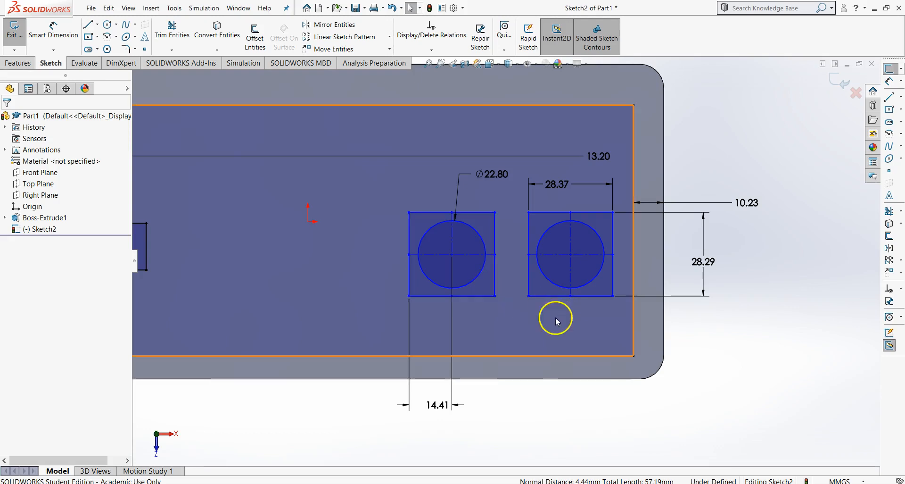
- Reposition the circle's diameter dimension text, and move the left button square to test its remaining freedom
left_click_drag(487, 178, 502, 188)
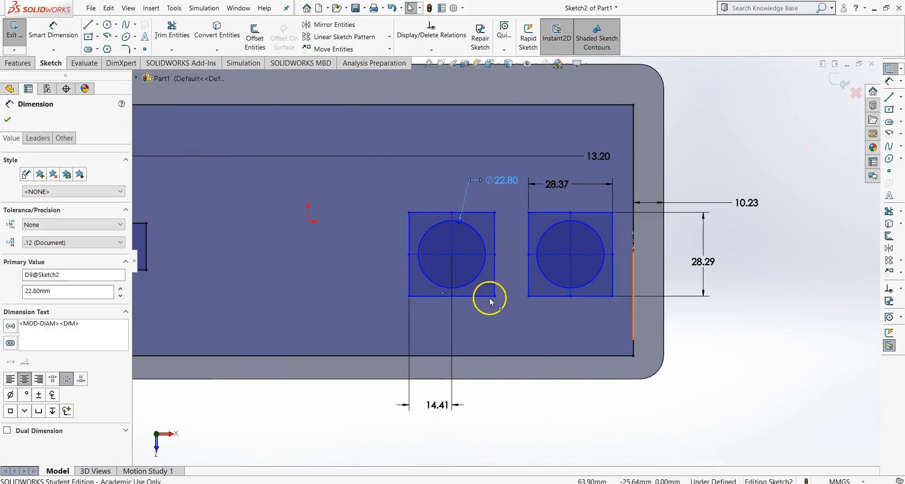
left_click(452, 255)
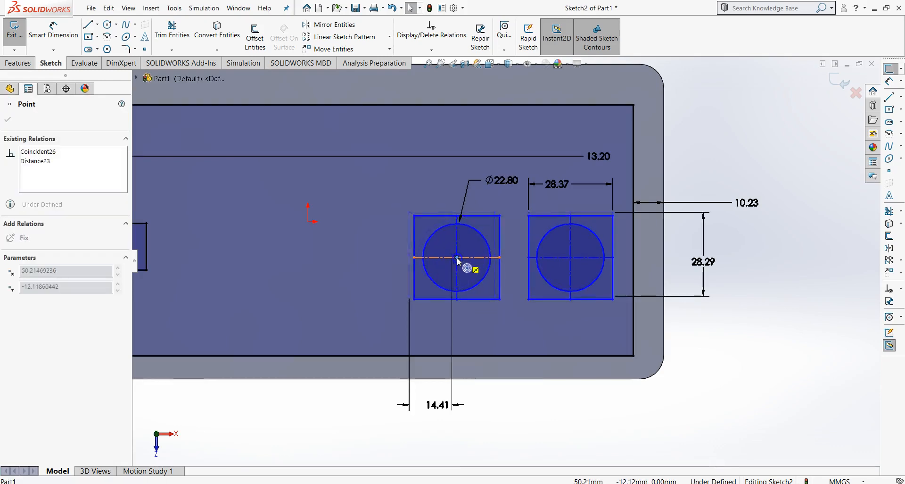
mouse_move(454, 255)
left_mouse_down()
mouse_move(378, 231)
mouse_move(415, 264)
mouse_move(427, 243)
mouse_move(448, 268)
mouse_move(398, 263)
mouse_move(420, 257)
left_mouse_up()
- Look up the button spacing in the reference drawing, and dimension the distance between the two circle centers to 31.52 mm
key("alt+Tab")
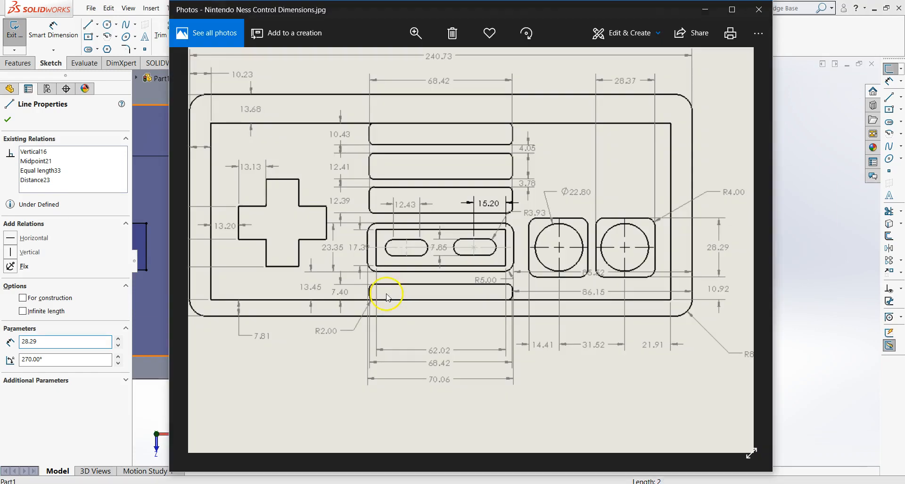
key("alt+Tab")
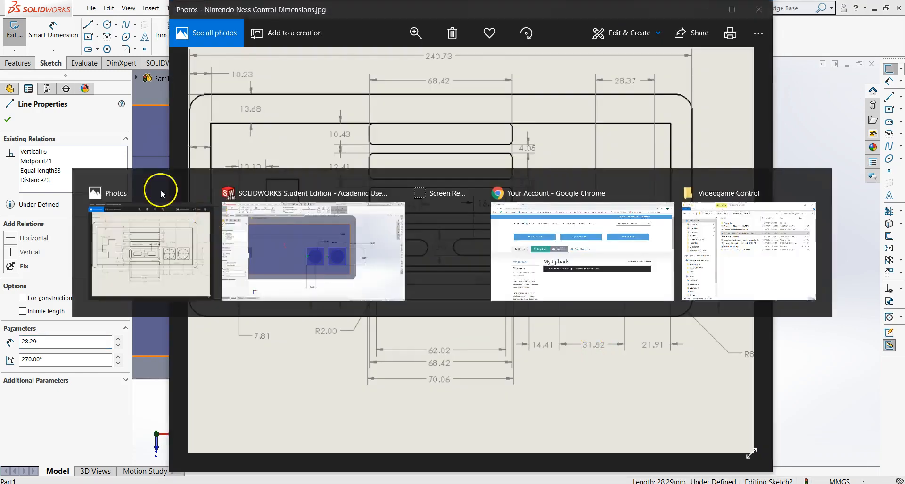
left_click(42, 36)
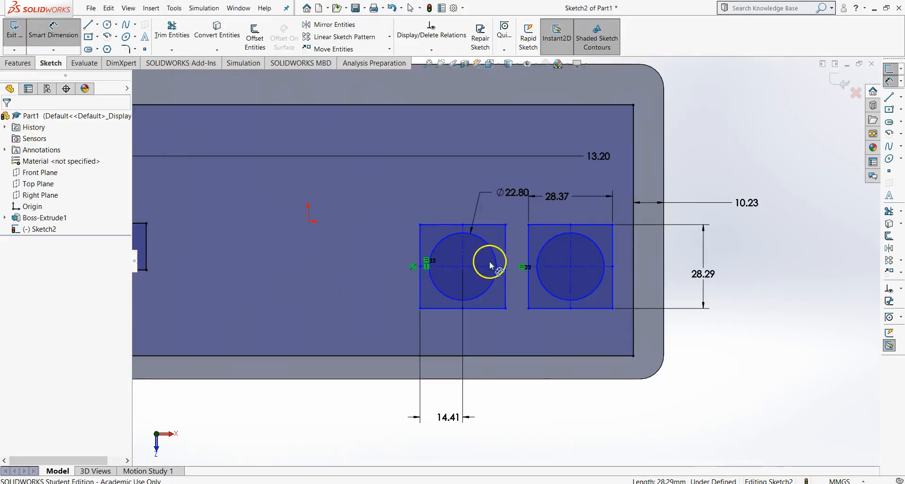
left_click(462, 266)
left_click(571, 267)
left_click(514, 414)
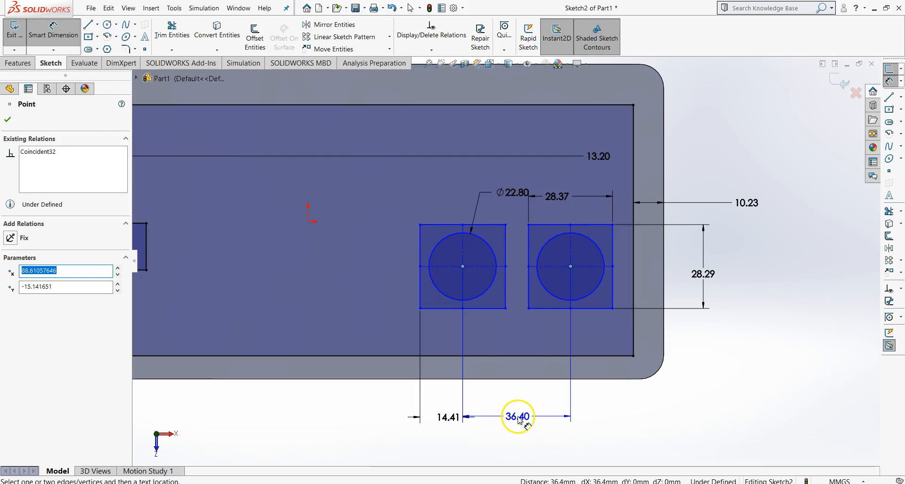
key("alt+Tab")
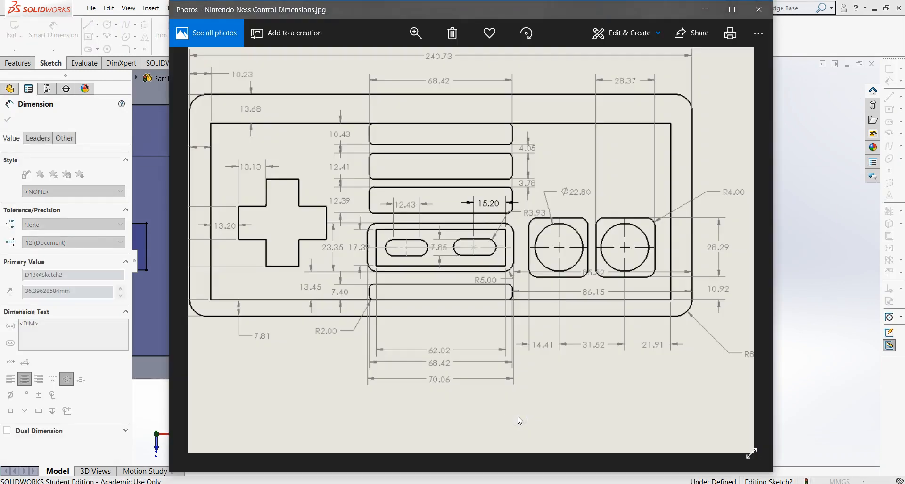
key("alt+Tab")
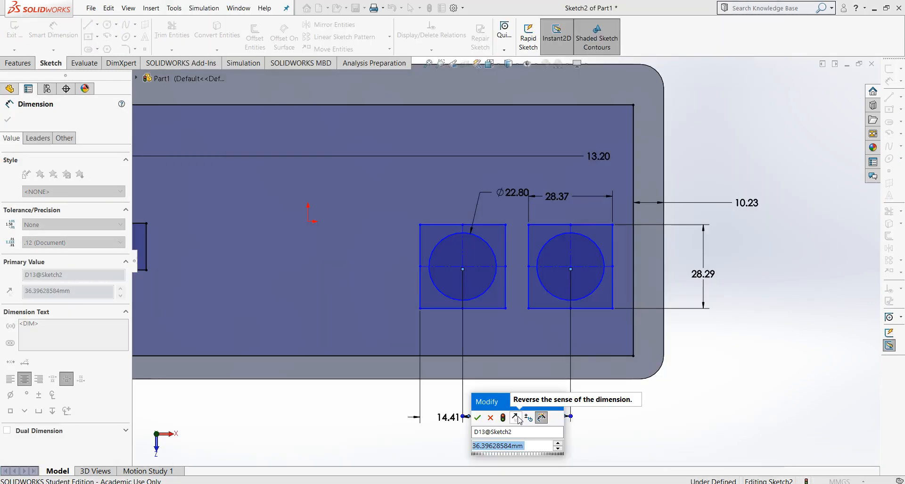
type("31.52")
key("Return")
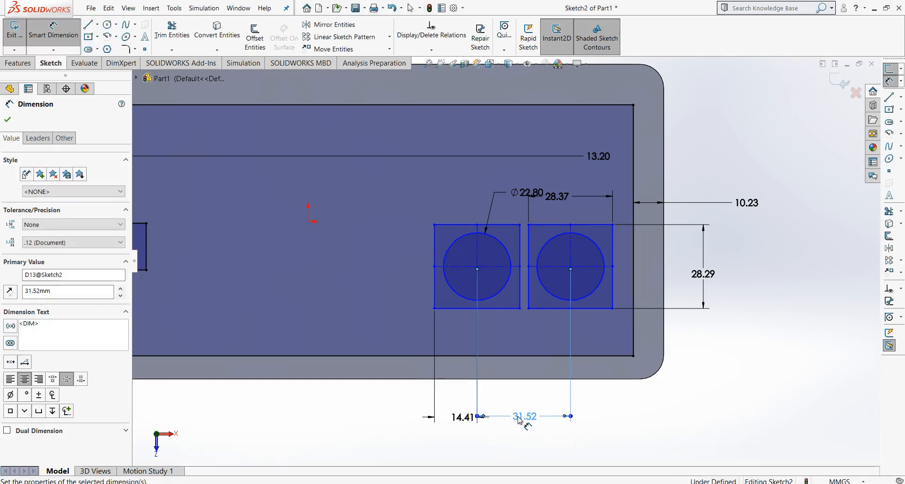
key("Escape")
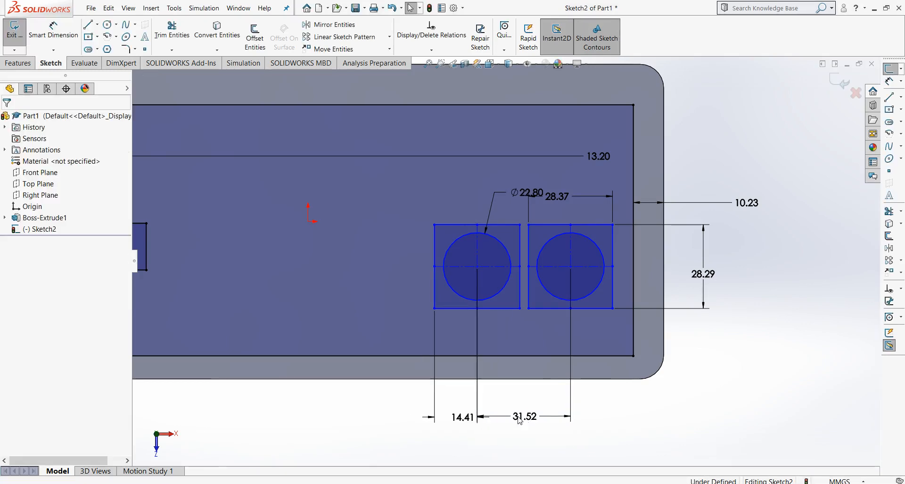
- Check the reference drawing, and dimension the right button square's lower edge 10.92 mm from the face panel's lower edge
key("alt+Tab")
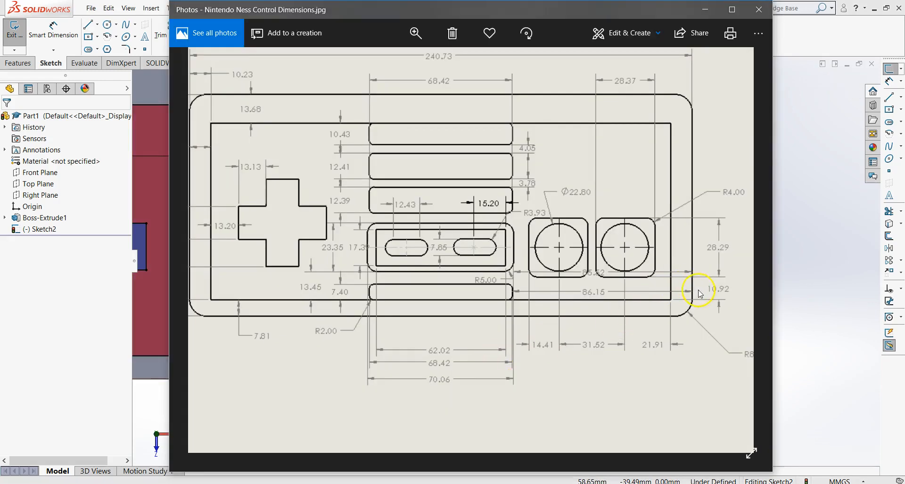
key("alt+Tab")
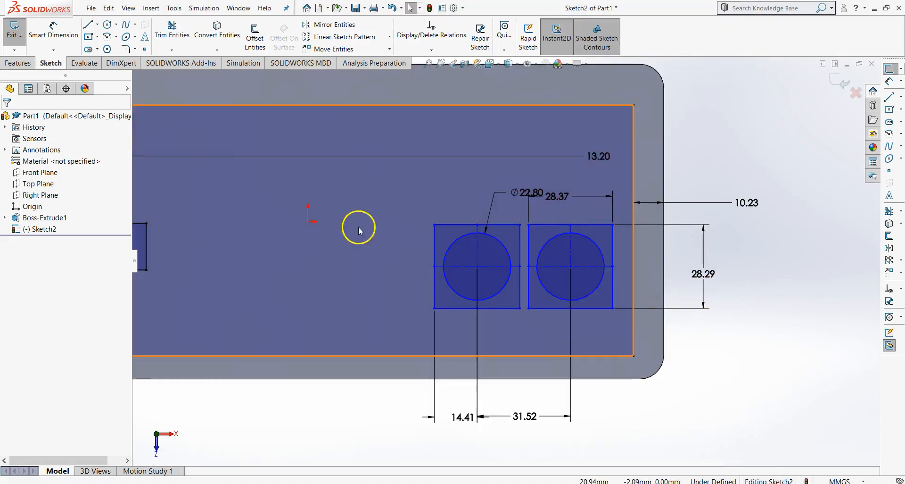
left_click(42, 46)
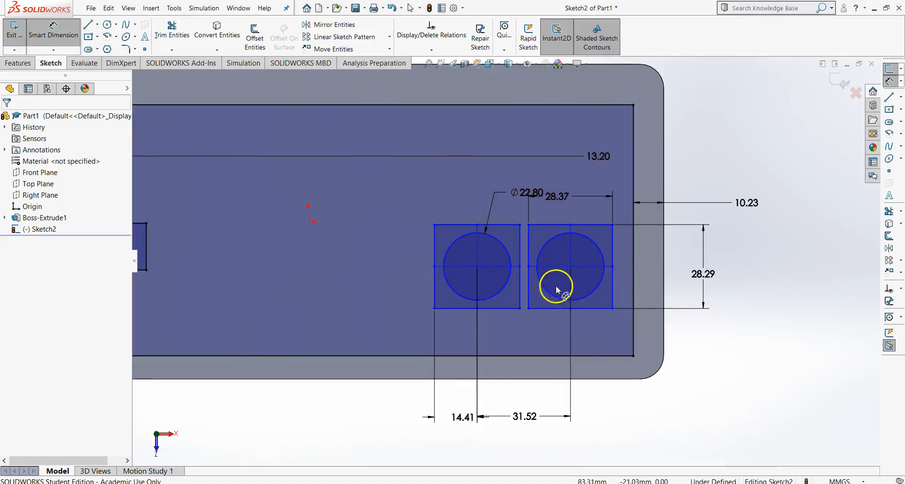
left_click(598, 308)
left_click(598, 356)
left_click(708, 338)
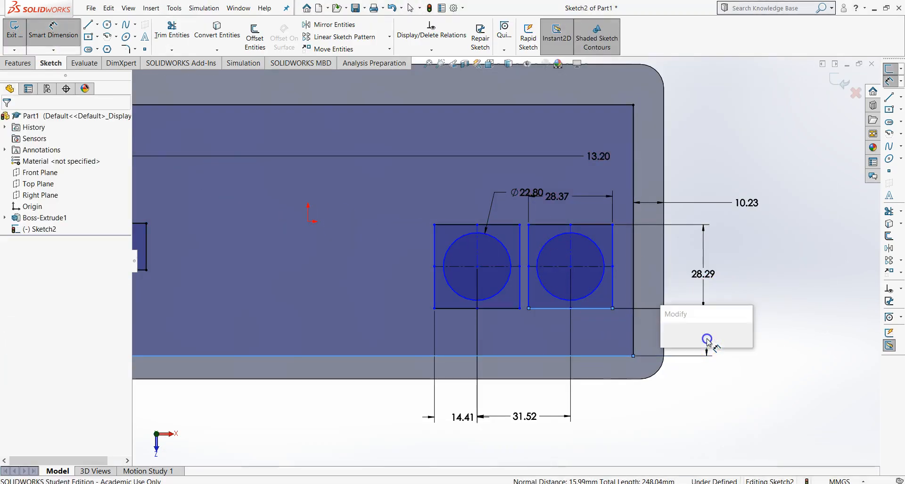
type("10.92")
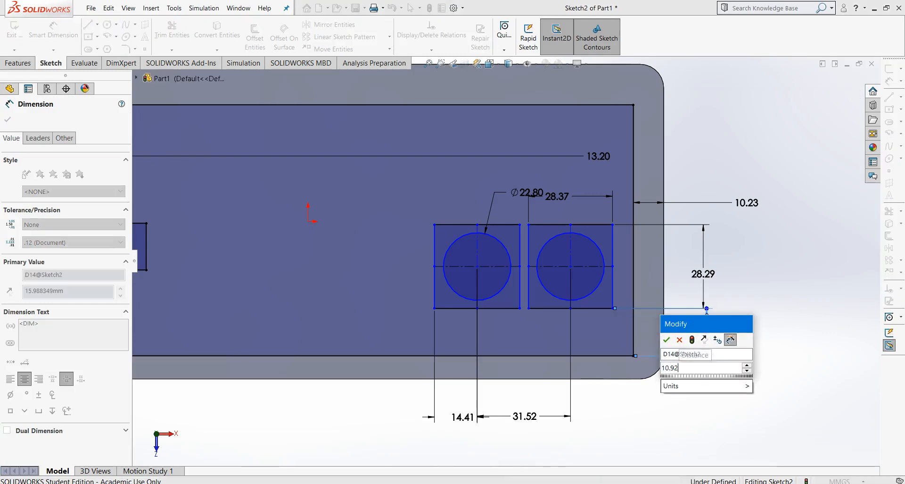
key("Escape")
key("Escape")
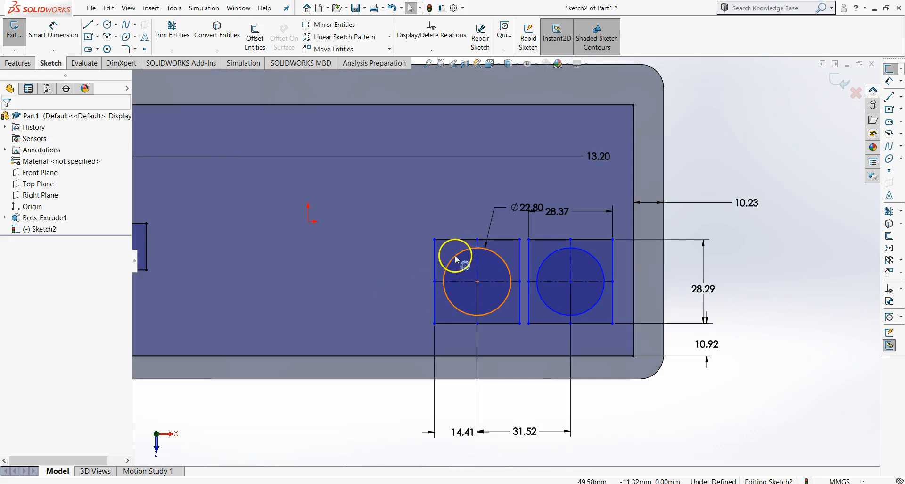
- Move the left button square's outer edge back and forth to test which direction is still unconstrained
left_click_drag(432, 269, 441, 307)
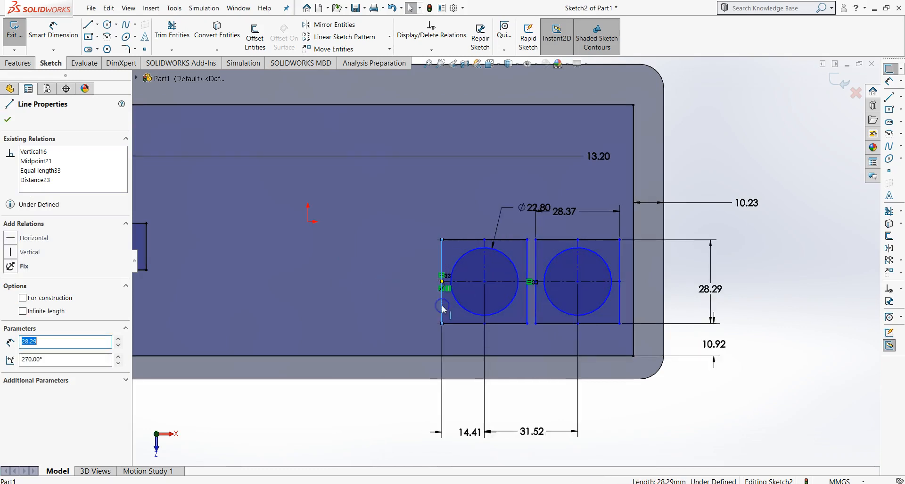
left_click_drag(443, 259, 422, 262)
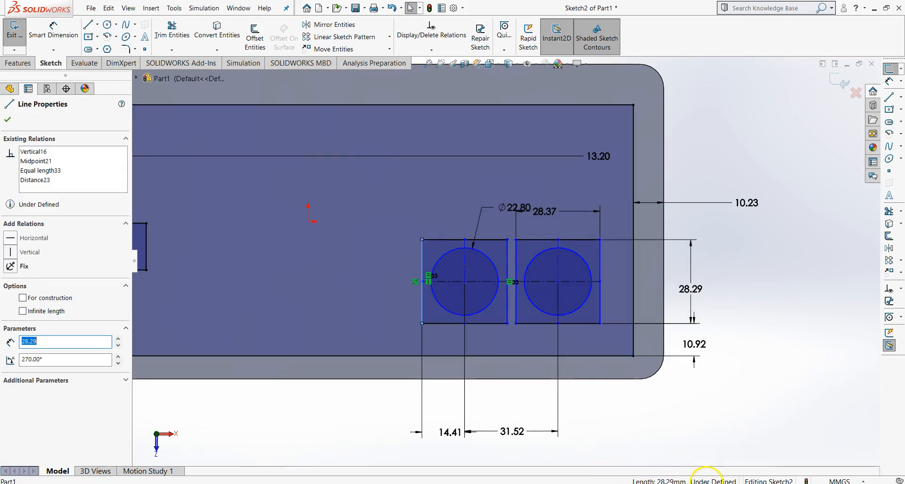
left_click(383, 297)
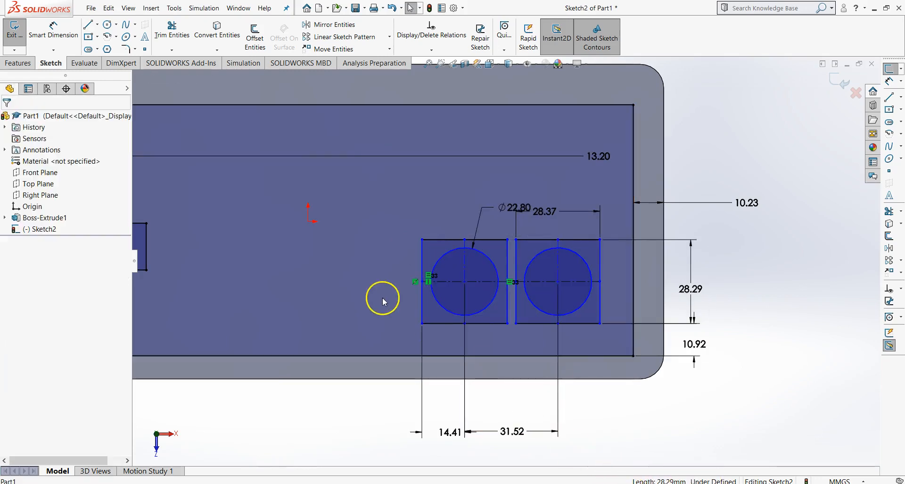
left_click(422, 265)
left_click_drag(422, 265, 410, 265)
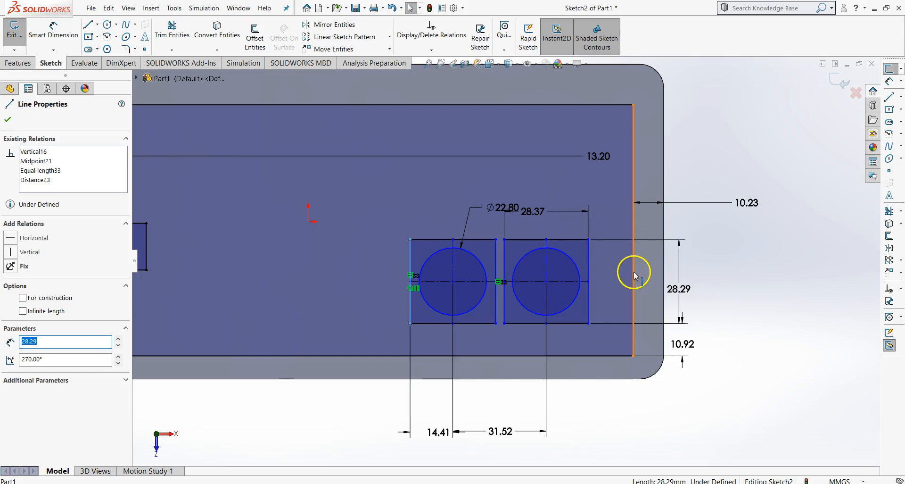
- Check the reference drawing, and dimension the right button square's vertical centerline 21.91 mm from the face panel's right edge
key("alt+Tab")
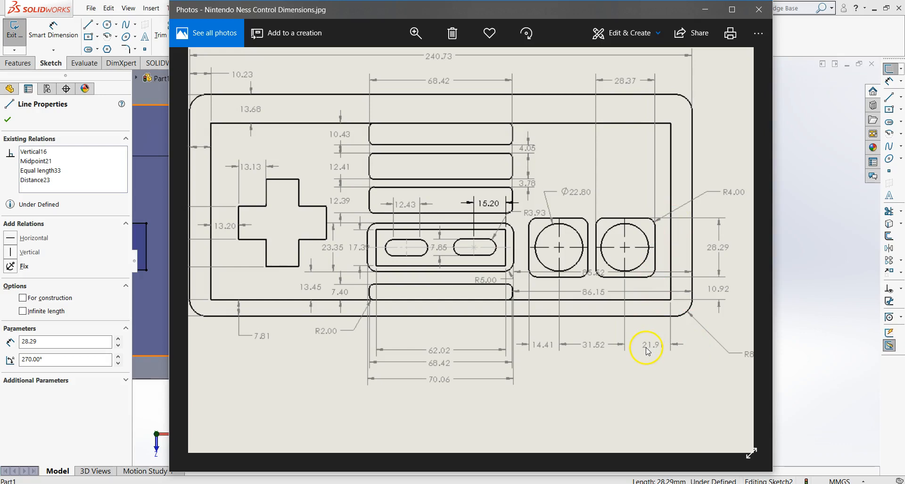
key("alt+Tab")
left_click(53, 30)
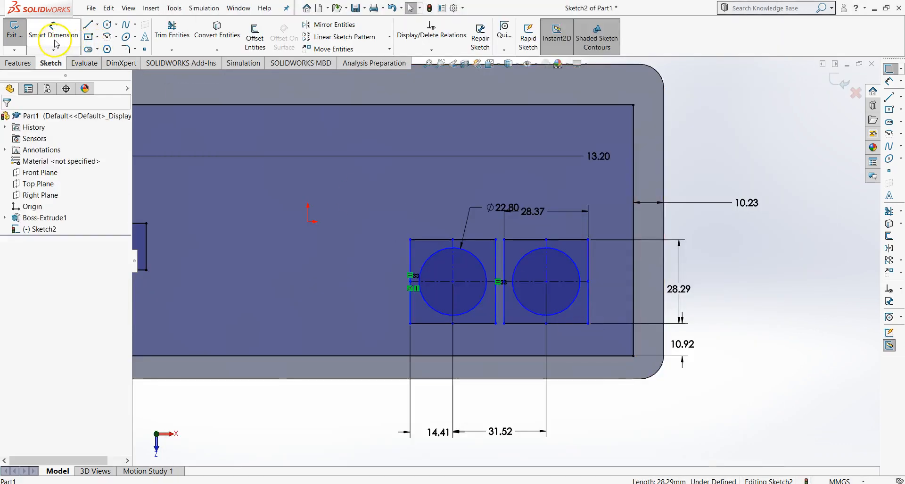
left_click(548, 271)
left_click(634, 304)
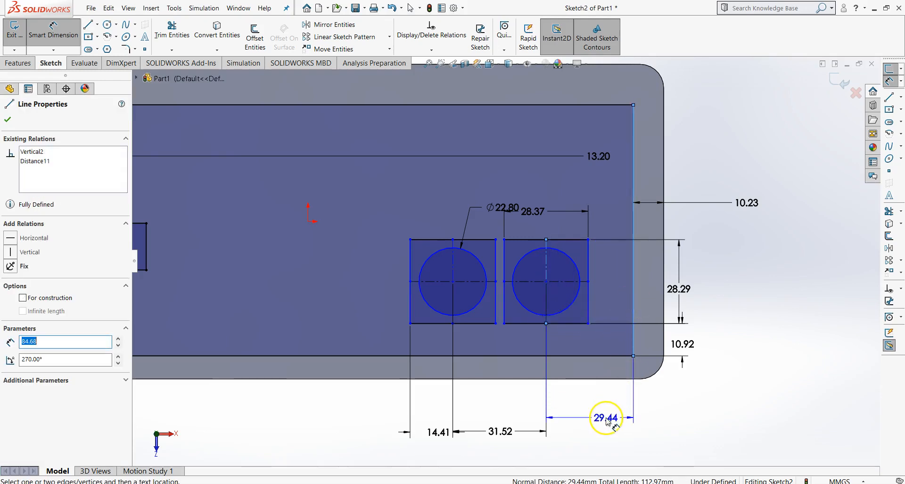
left_click(602, 418)
key("alt+Tab")
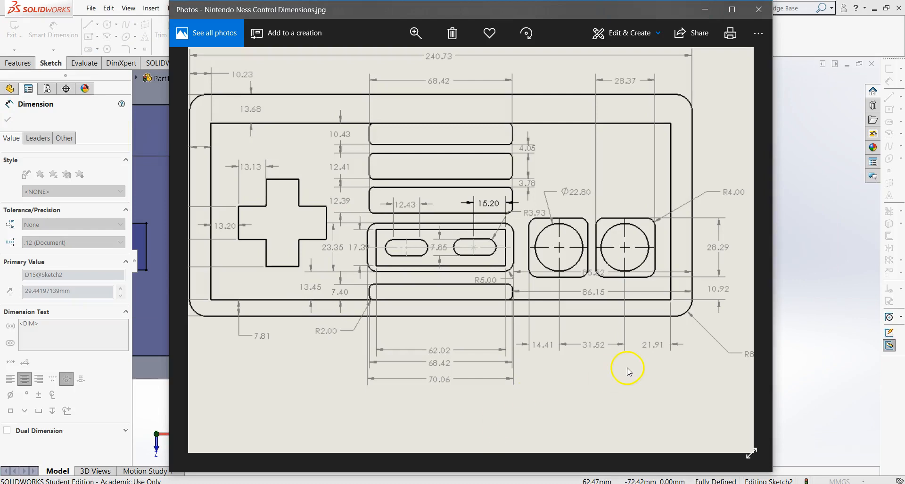
key("alt+Tab")
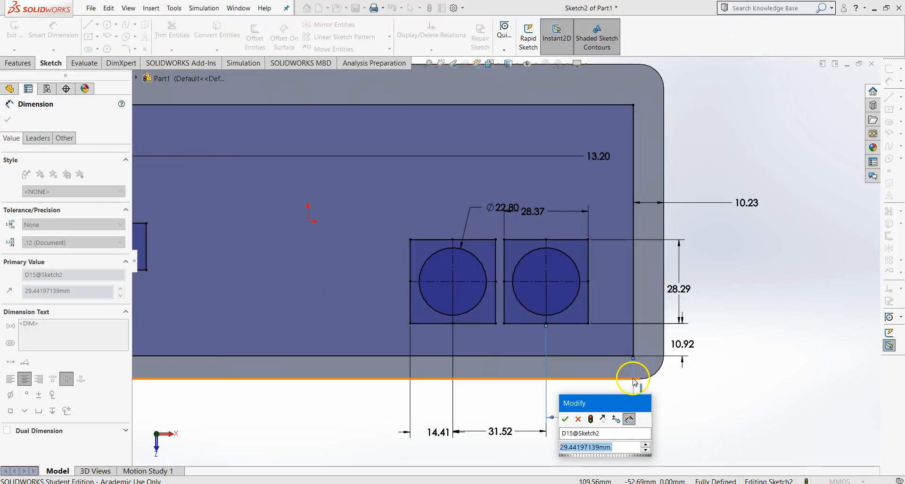
type("21.91")
key("Return")
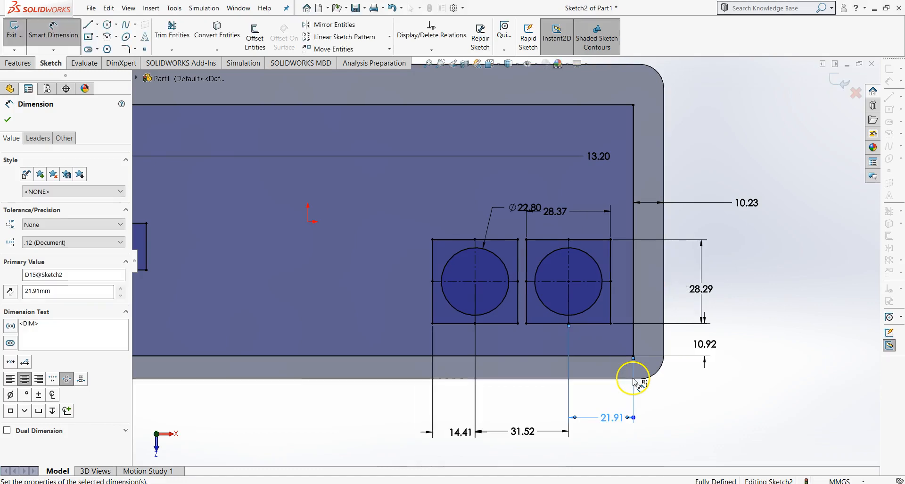
key("Escape")
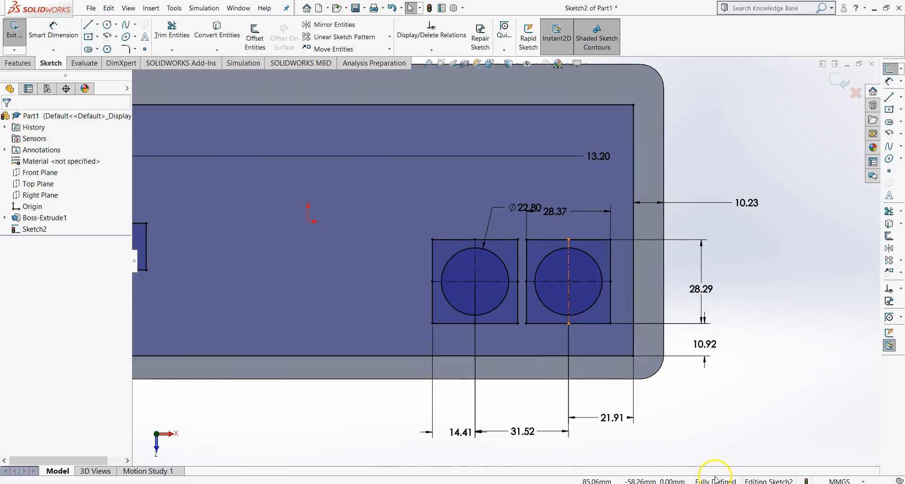
- Check the button squares' corner radius in the reference drawing, and set the Sketch Fillet radius to 4 mm
key("f")
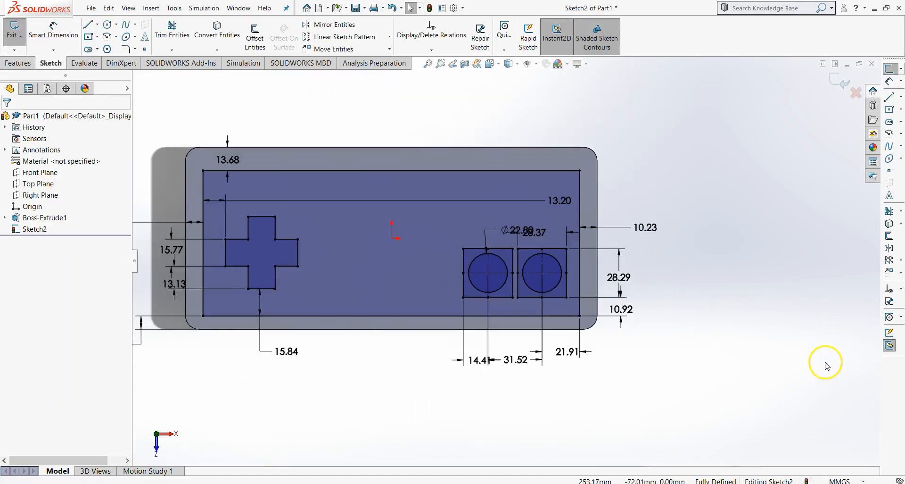
key("alt+Tab")
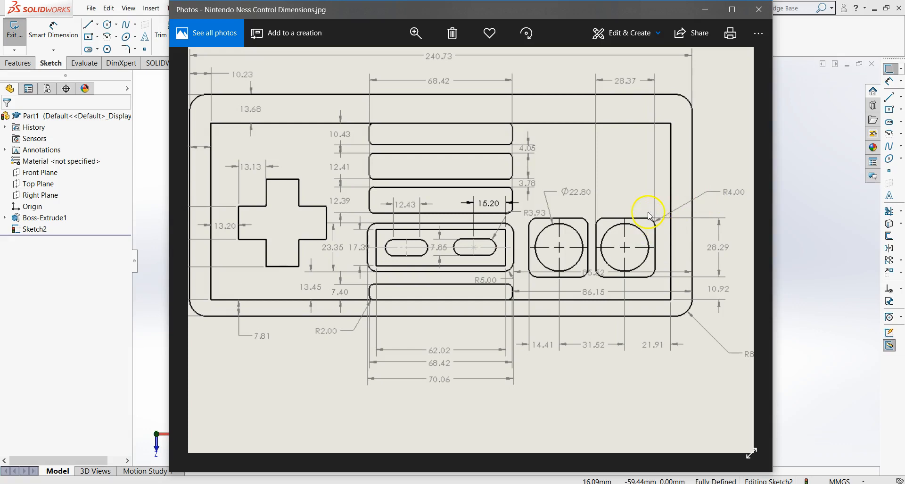
key("alt+Tab")
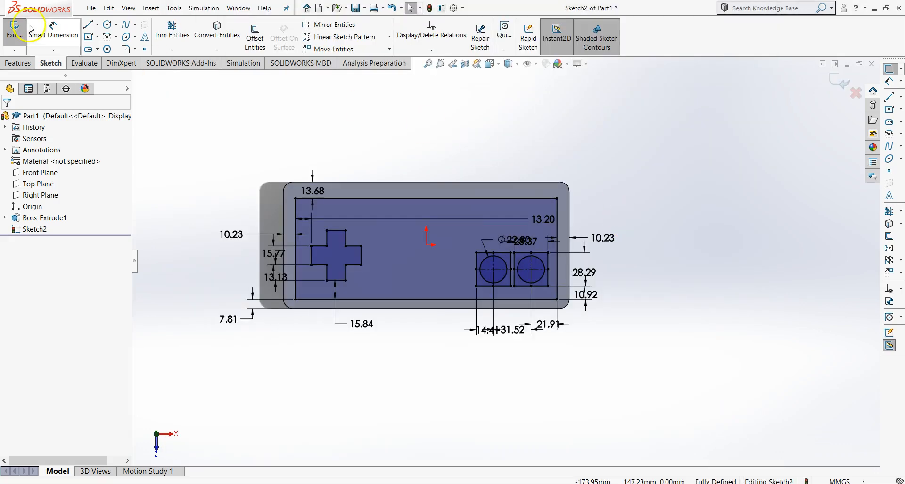
left_click(125, 49)
scroll(491, 251, "down", 5)
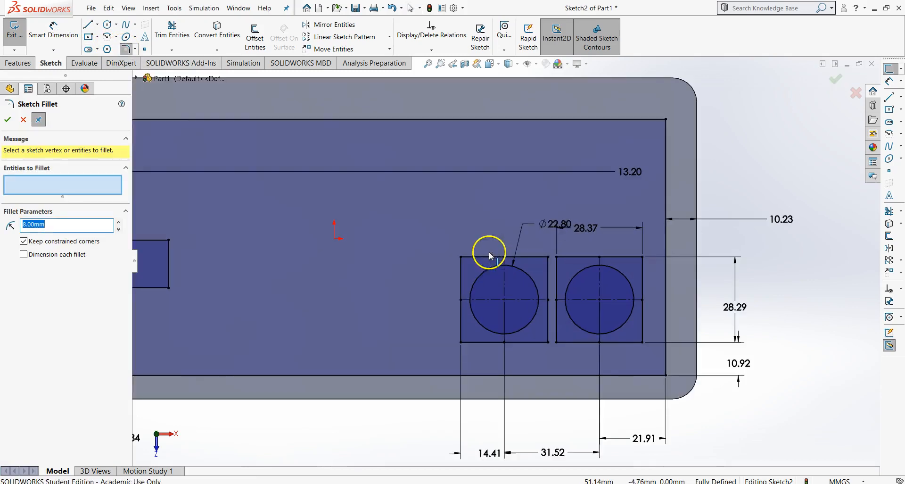
type("4")
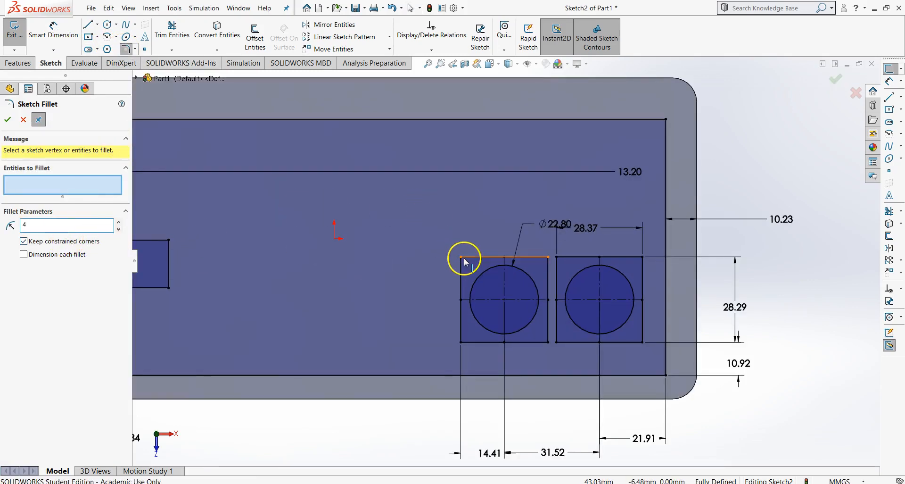
key("Return")
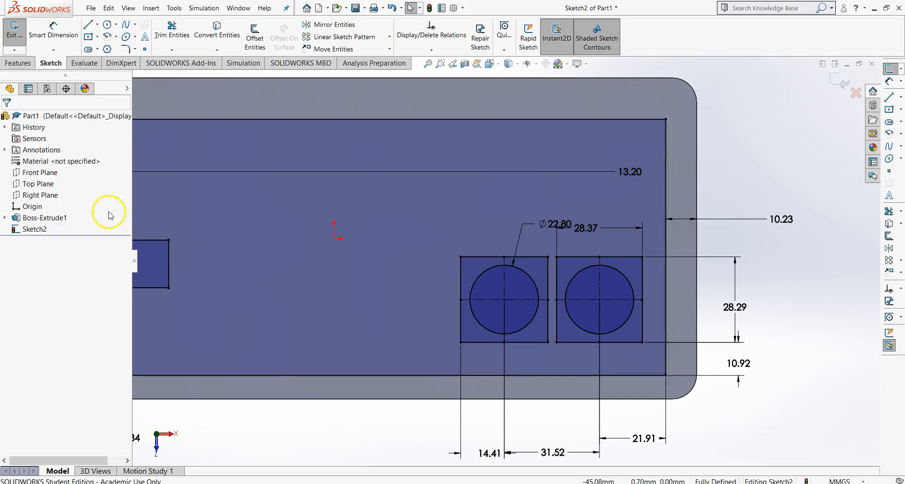
- Select all four corners of the left button square for 4 mm sketch fillets, accepting the loss of its midpoint and equal relations
left_click(124, 45)
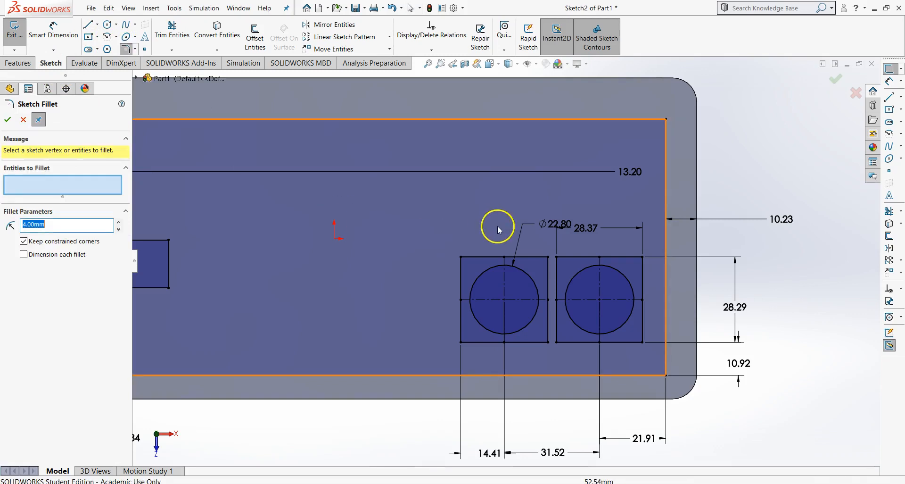
left_click(461, 259)
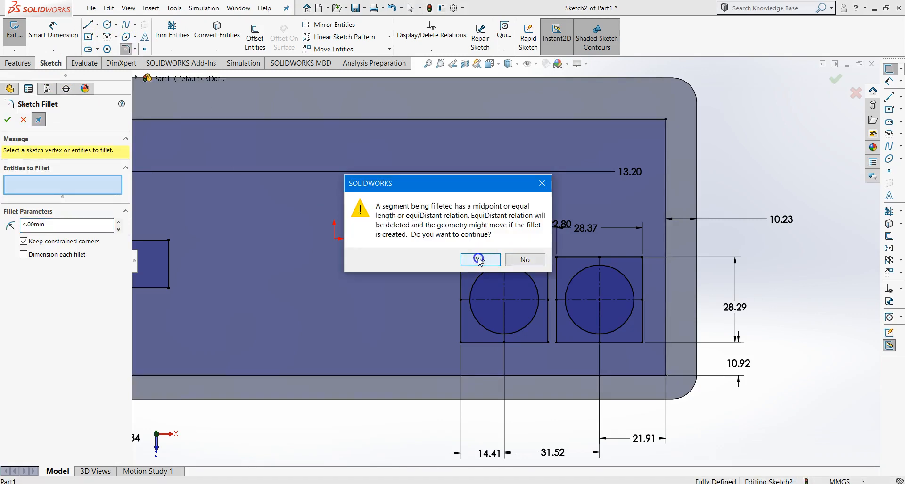
left_click(480, 259)
left_click(547, 258)
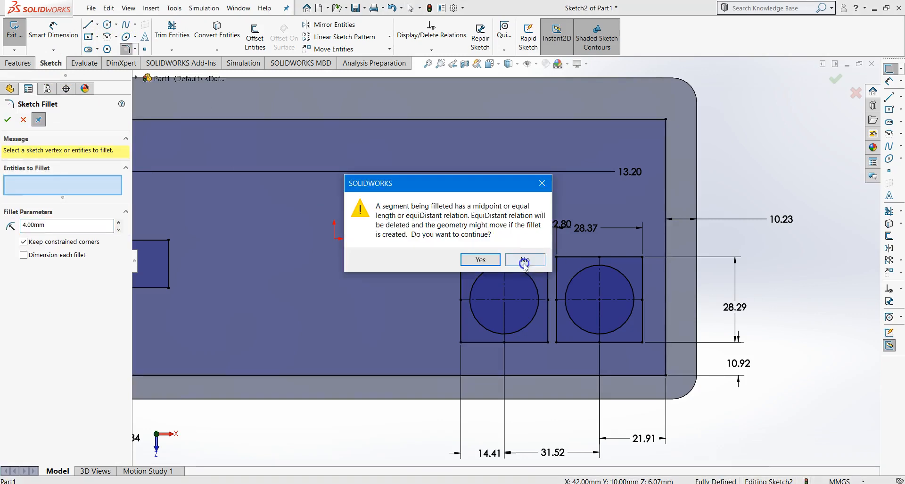
left_click(473, 259)
left_click(460, 340)
left_click(471, 261)
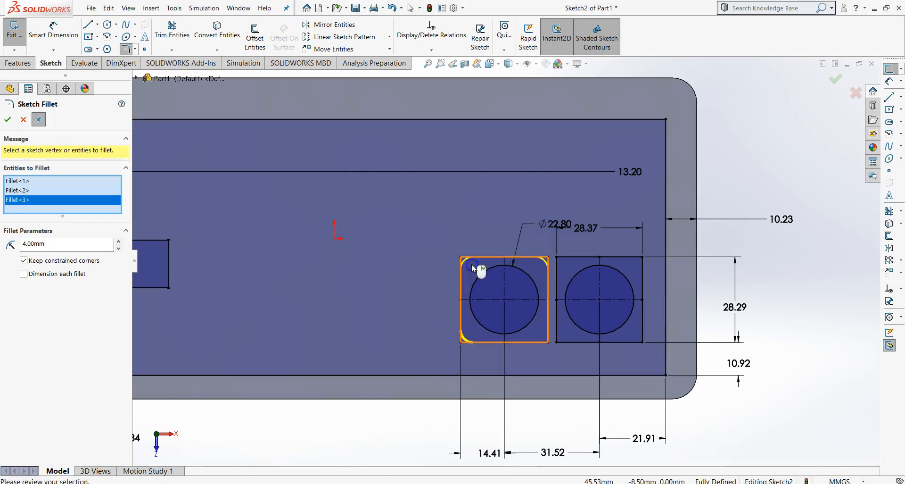
left_click(548, 342)
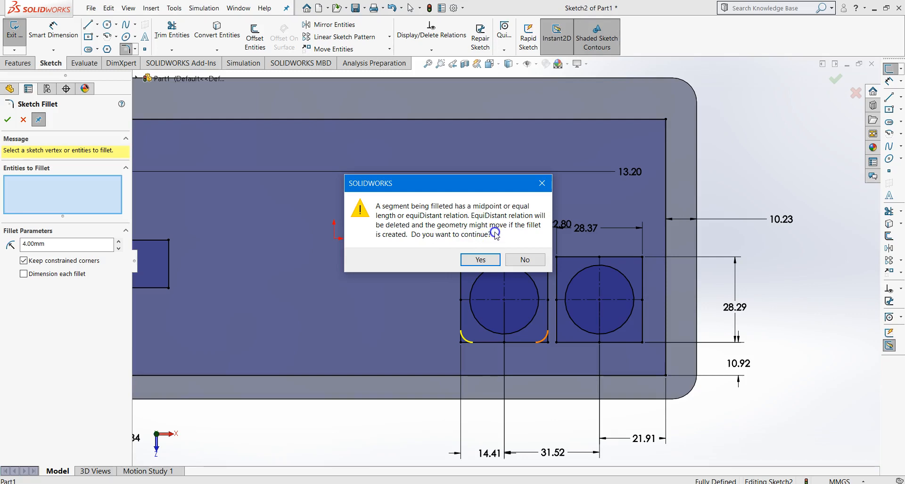
left_click(472, 259)
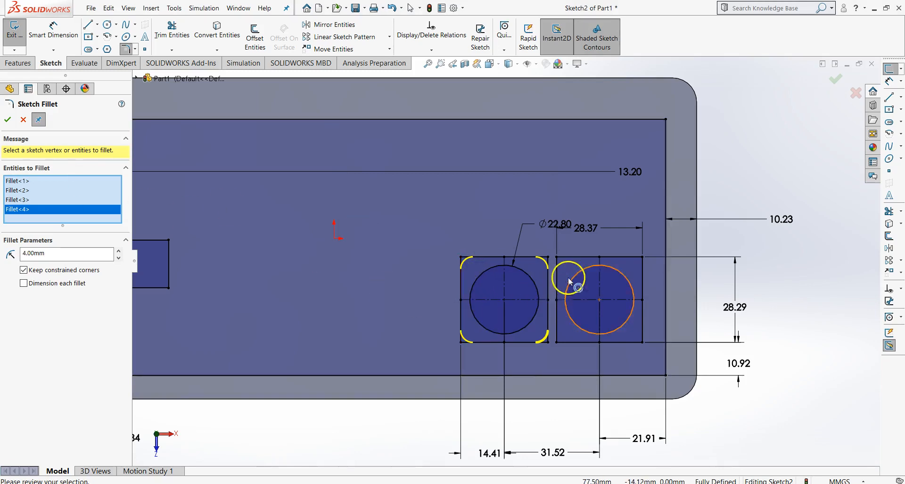
- Include all four corners of the right button square in the 4 mm sketch fillets, and apply the fillets to both squares
left_click(557, 256)
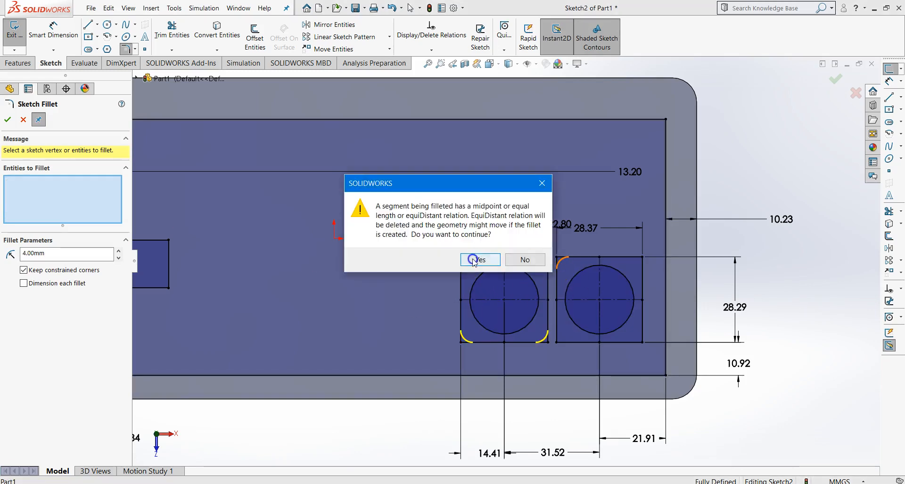
left_click(477, 259)
scroll(630, 264, "down", 6)
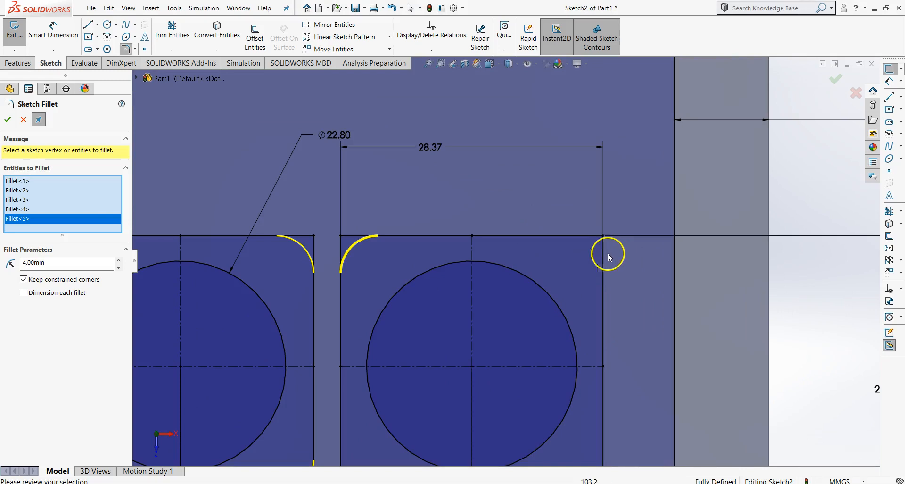
scroll(343, 238, "up", 5)
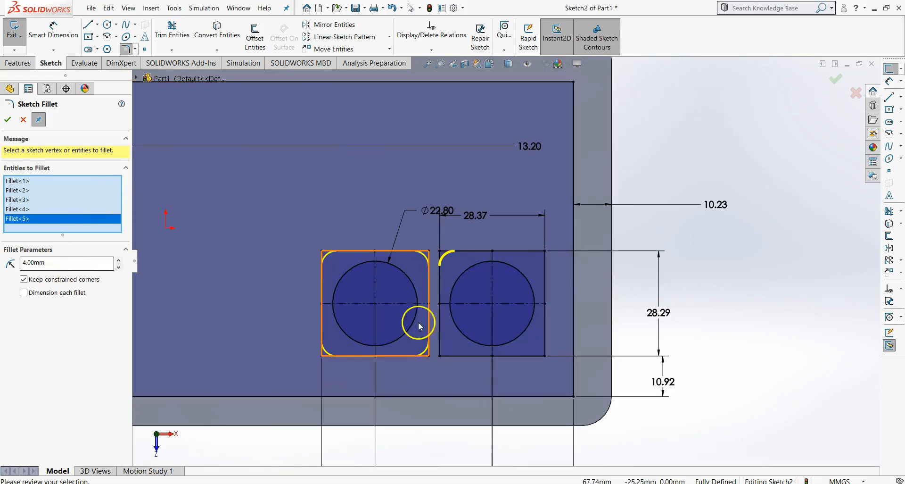
left_click(545, 356)
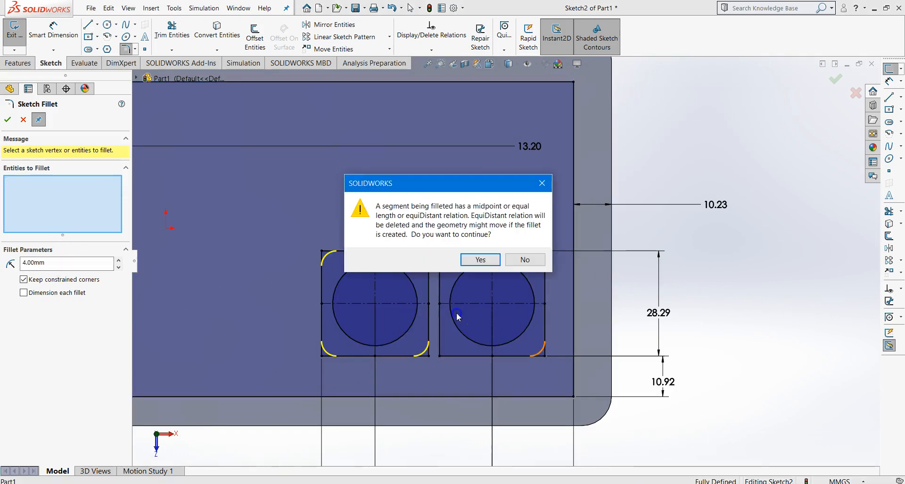
left_click(480, 267)
left_click(542, 254)
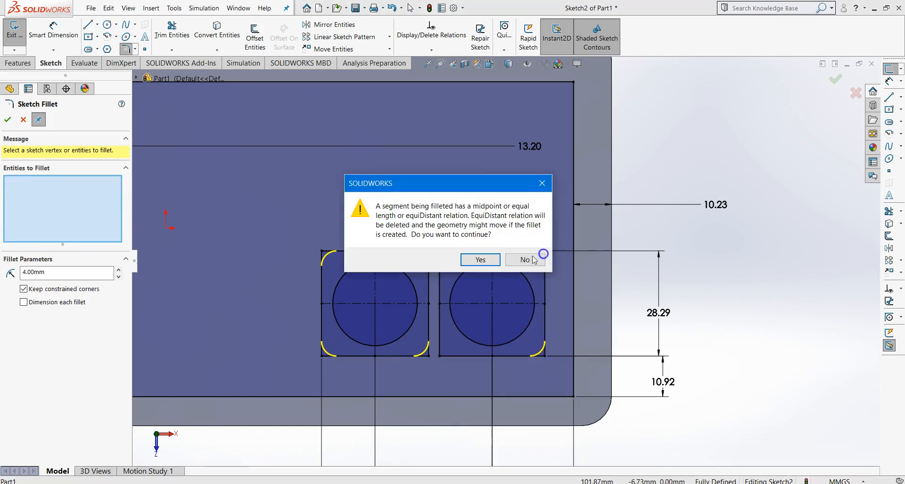
left_click(482, 259)
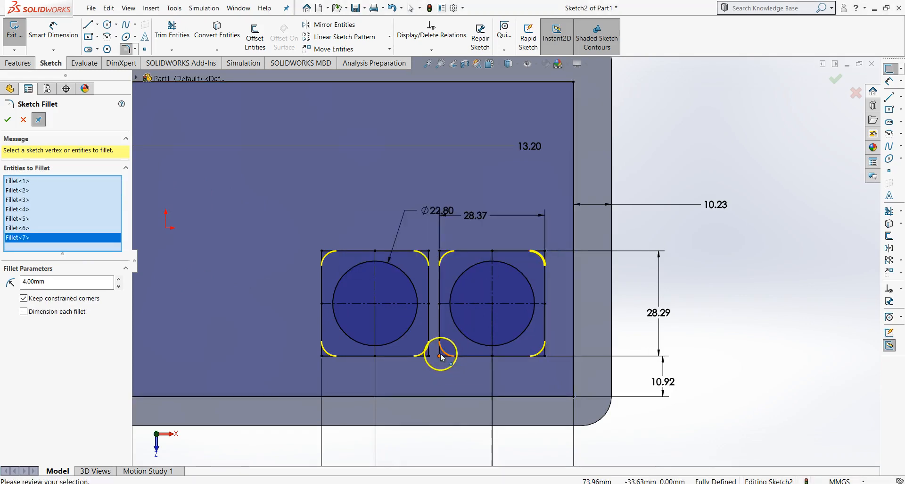
left_click(442, 357)
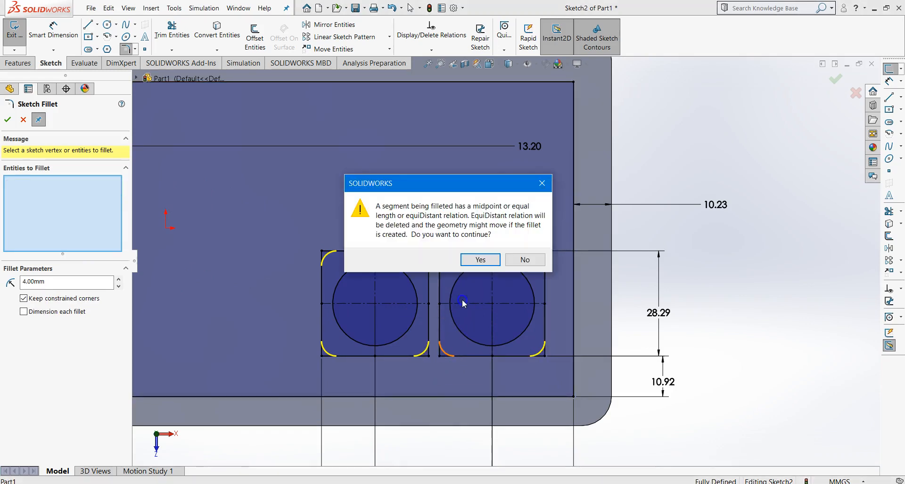
left_click(479, 260)
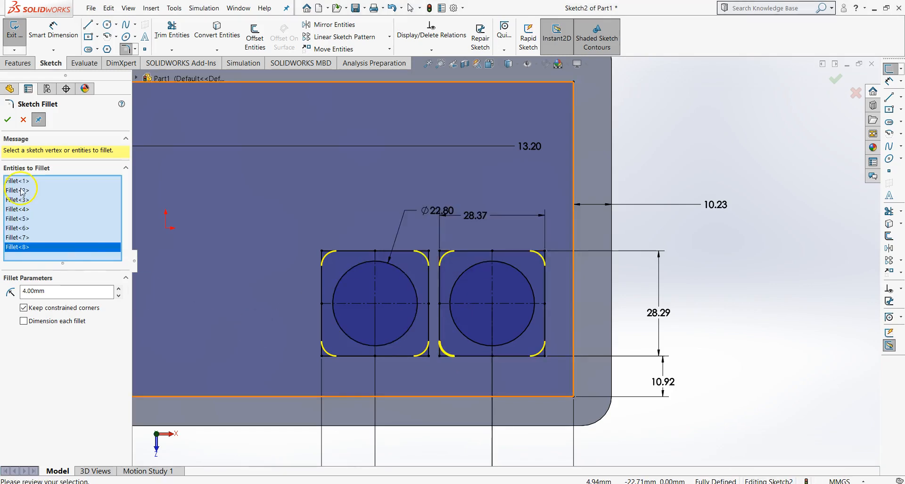
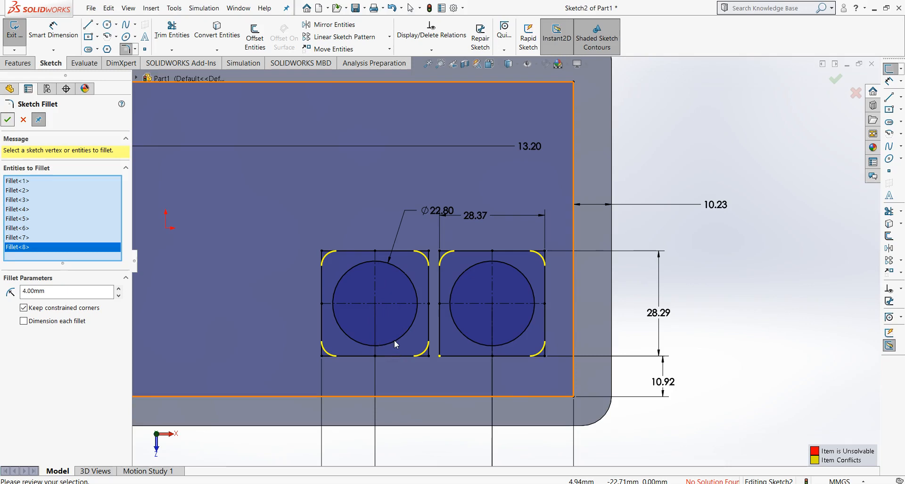
right_click(513, 389)
scroll(397, 359, "up", 1)
scroll(397, 361, "up", 1)
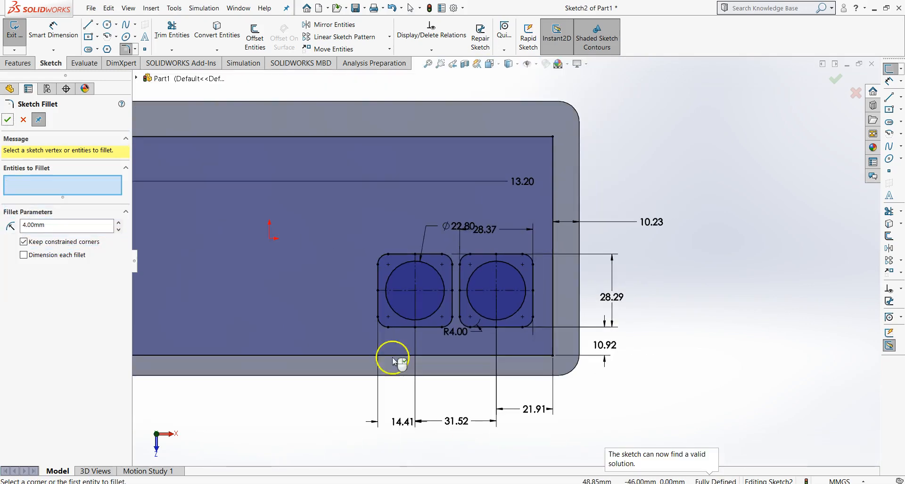
left_click(8, 119)
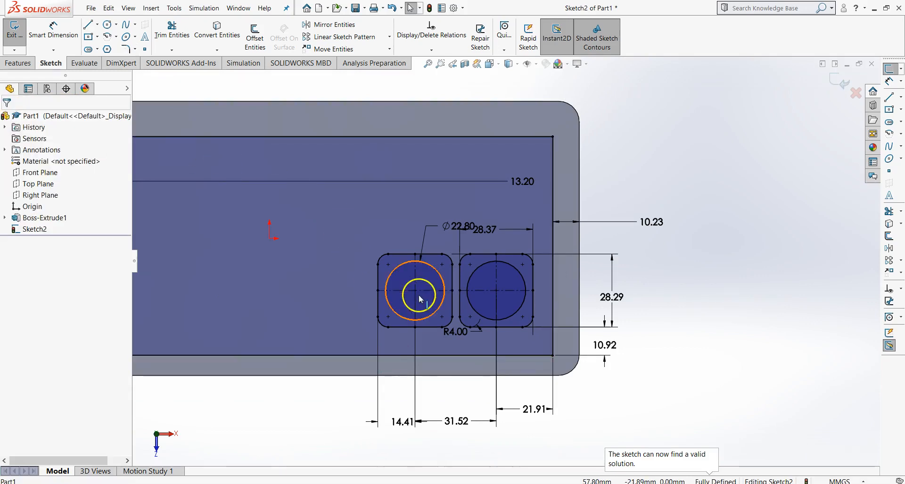
- Rearrange the button squares' width, circle diameter and corner radius dimension labels so they no longer overlap
scroll(420, 294, "up", 1)
left_click_drag(454, 231, 432, 231)
left_click_drag(489, 240, 384, 238)
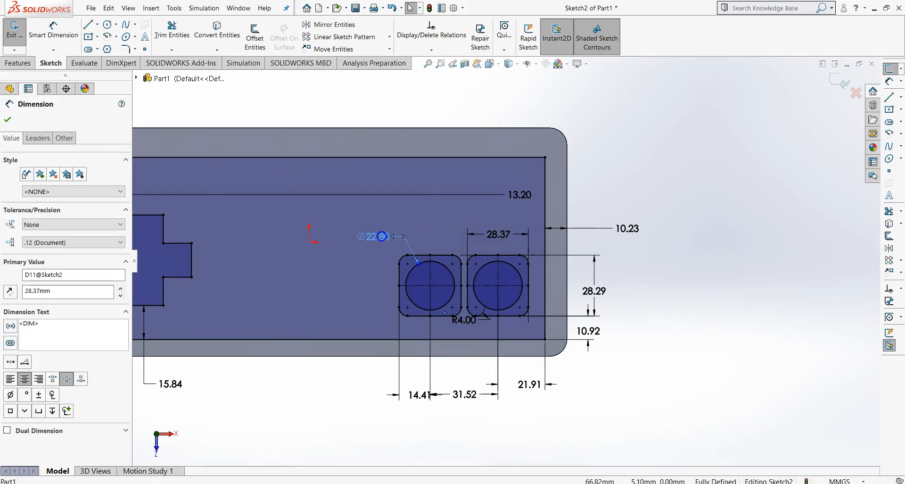
left_click_drag(457, 320, 481, 334)
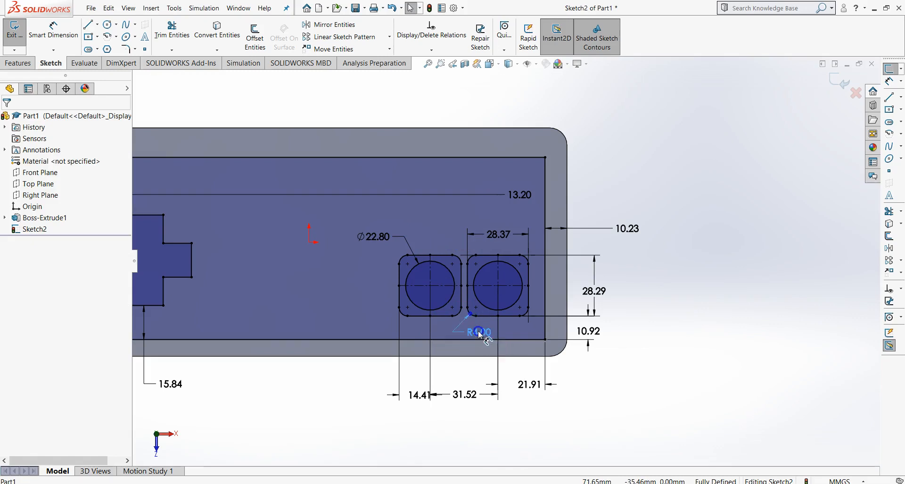
left_click(647, 370)
- Check the reference drawing, and sketch a center rectangle between the cross and the buttons, centered about 21.8 mm directly below the origin
scroll(369, 306, "up", 3)
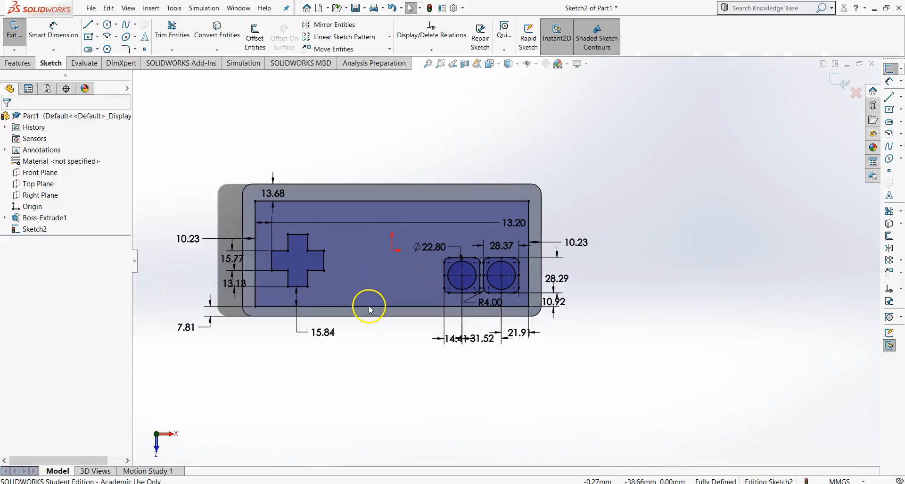
key("alt+Tab")
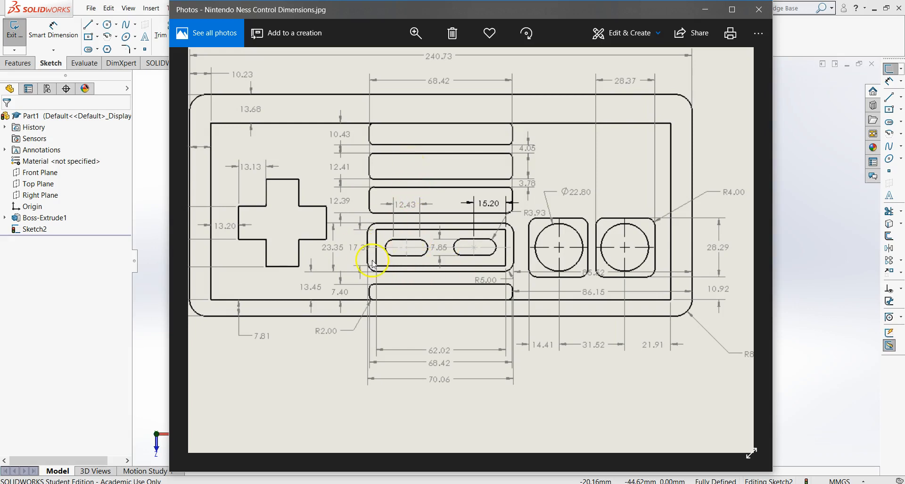
key("alt+Tab")
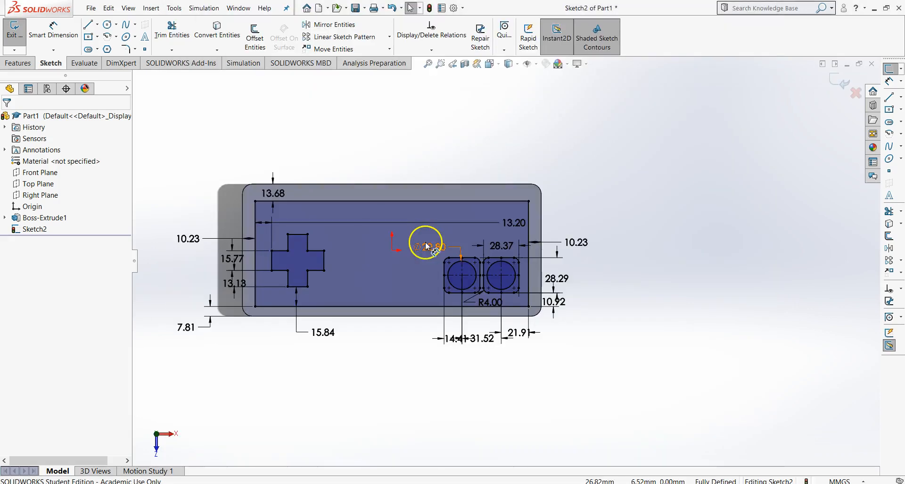
scroll(342, 257, "down", 1)
scroll(342, 257, "down", 1)
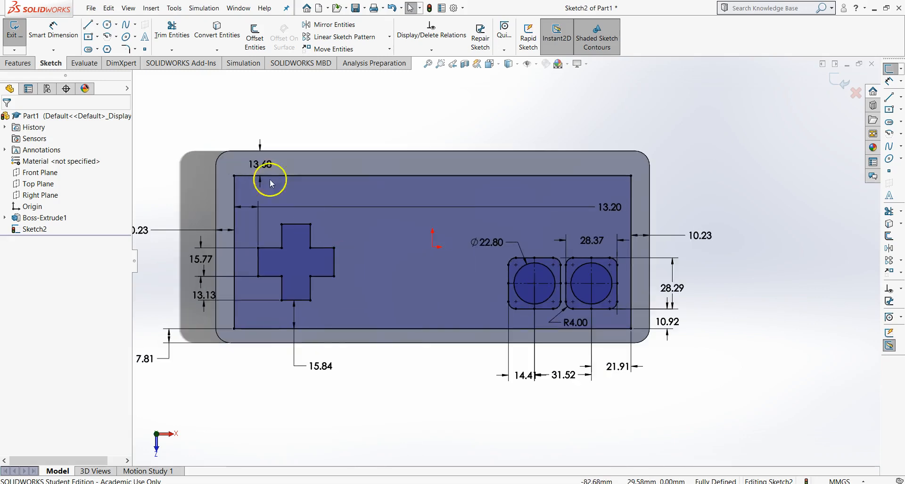
left_click(91, 40)
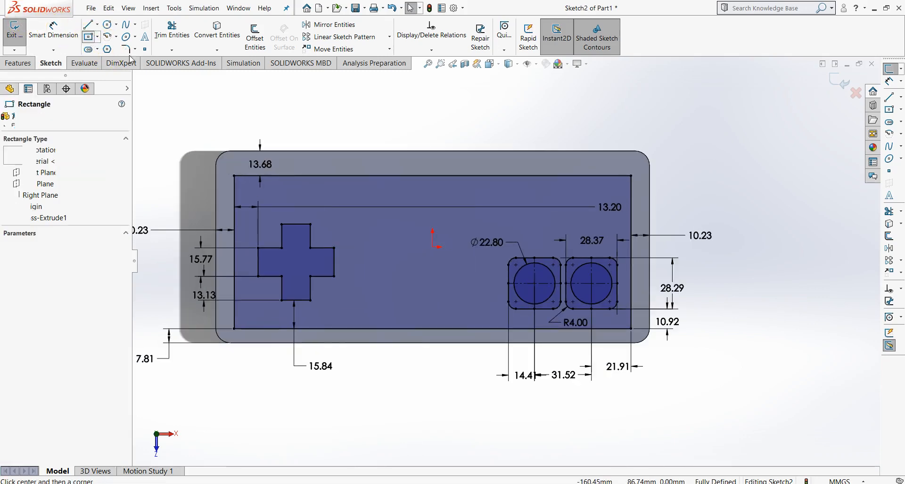
key("alt+Tab")
key("alt+Tab")
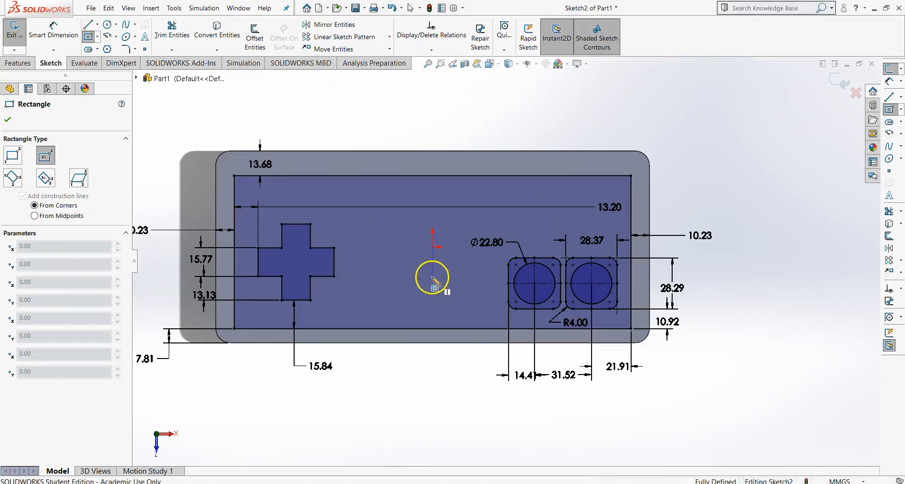
mouse_move(368, 271)
left_mouse_down()
mouse_move(495, 298)
mouse_move(498, 309)
left_mouse_up()
key("Escape")
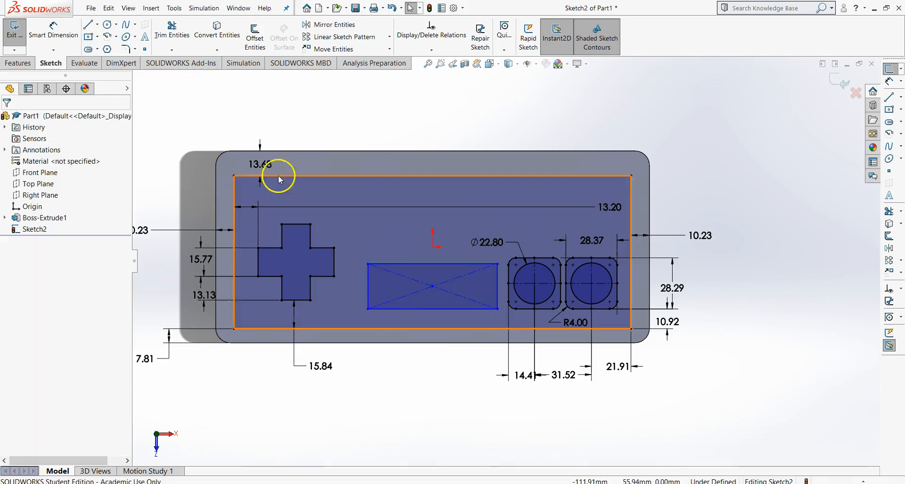
- Trim away the diagonal construction lines of the central rectangle and delete its leftover center point
left_click(172, 29)
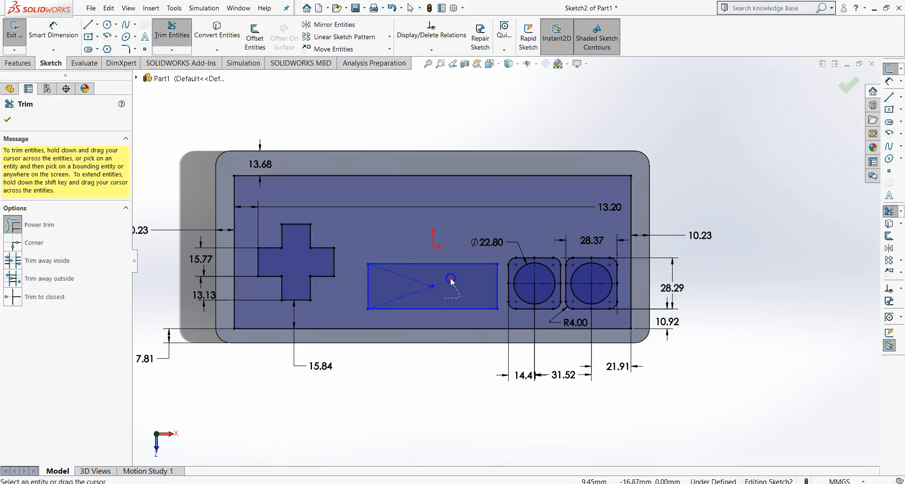
key("Escape")
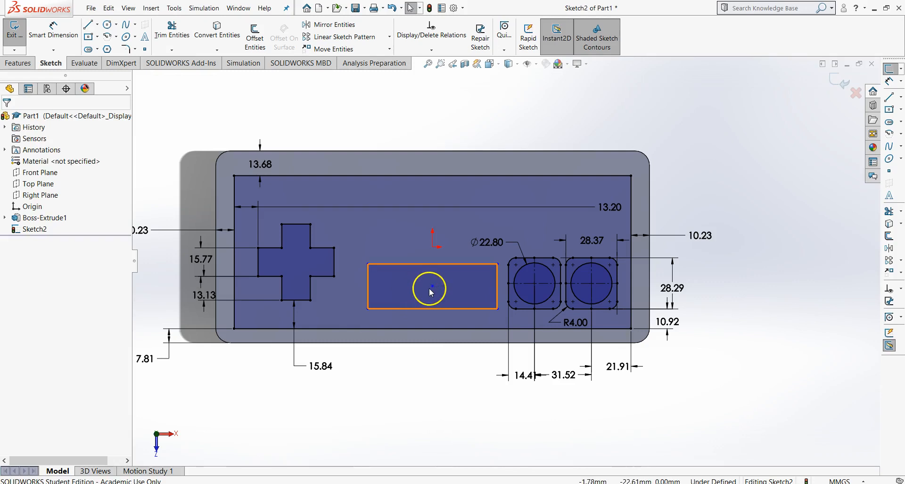
right_click(432, 288)
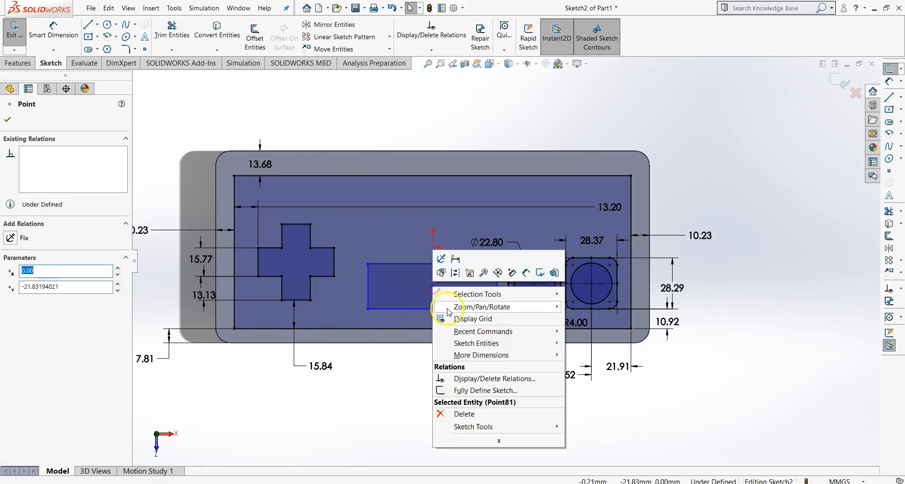
left_click(461, 413)
- Check the reference drawing, and sketch a smaller center rectangle inside the central one, centered about 22.1 mm directly below the origin
key("alt+Tab")
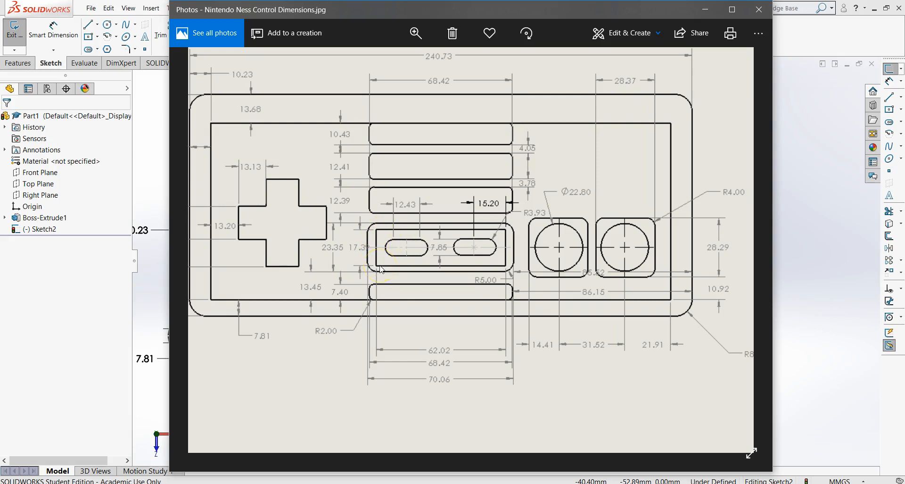
key("alt+Tab")
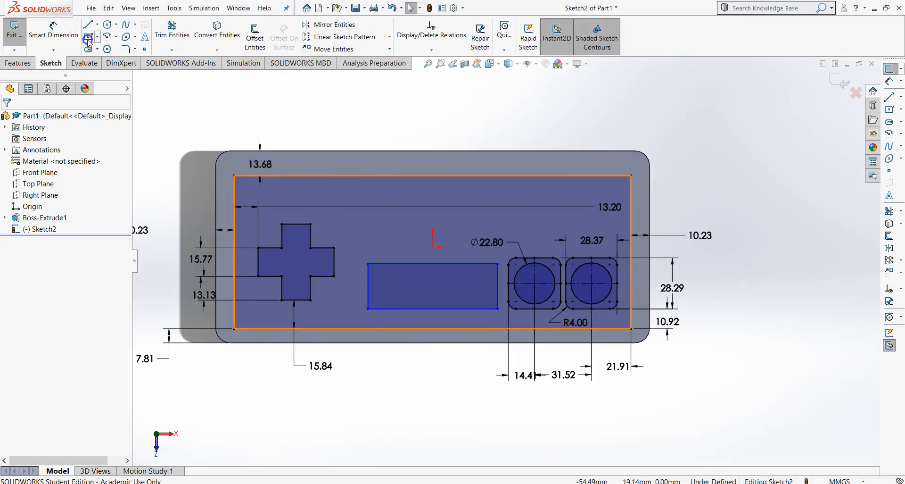
left_click(88, 38)
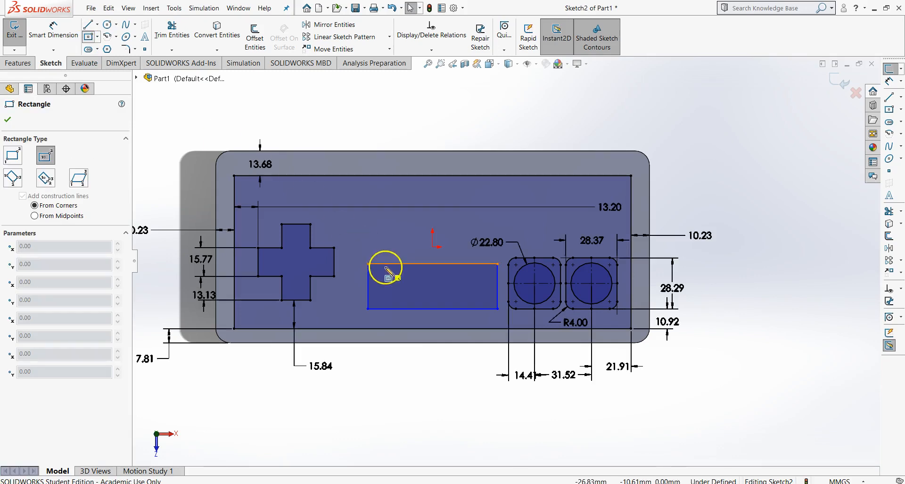
left_click(432, 286)
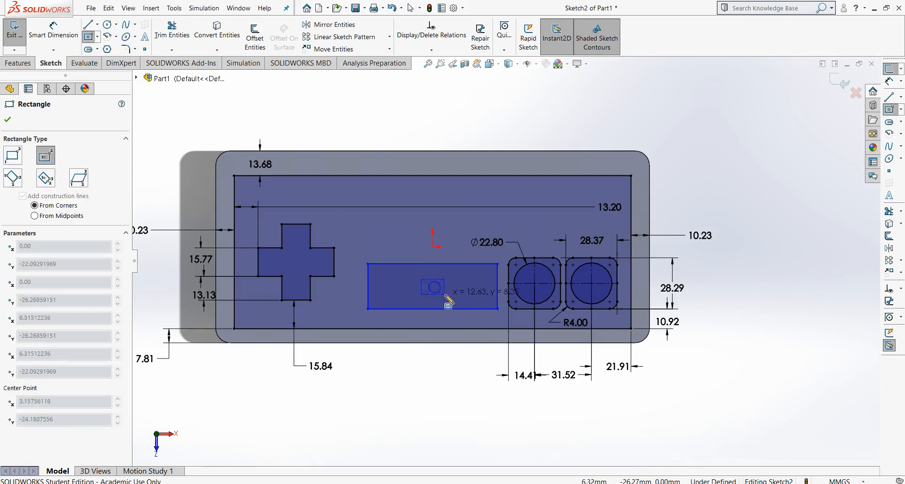
left_click(486, 301)
key("Escape")
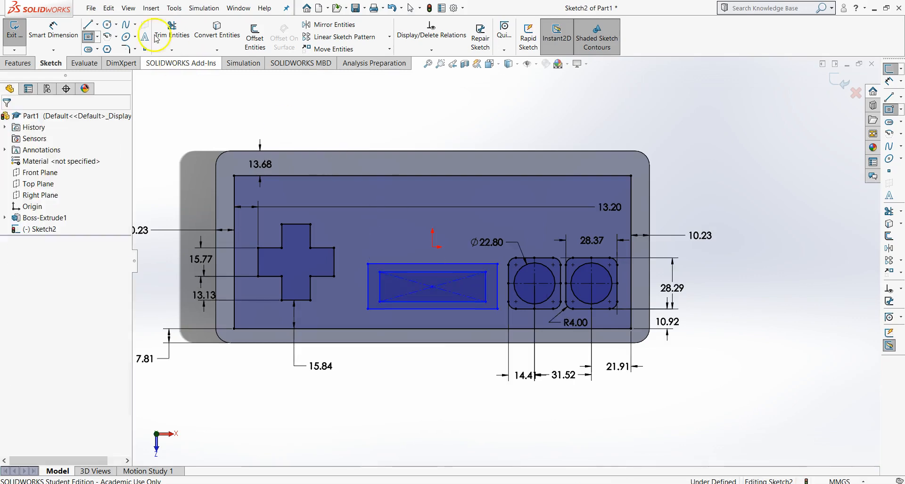
- Trim away the inner rectangle's diagonal construction lines and delete its leftover center point
left_click(156, 38)
scroll(439, 290, "down", 5)
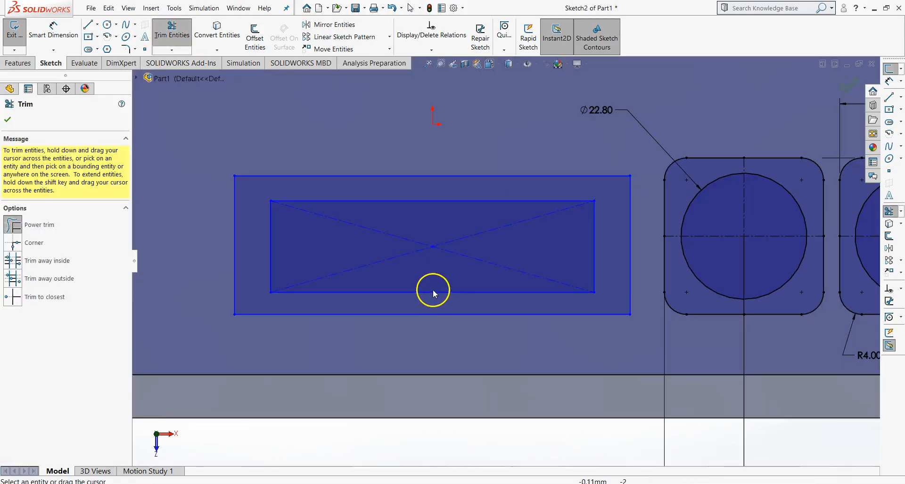
mouse_move(431, 262)
left_mouse_down()
mouse_move(409, 244)
mouse_move(449, 235)
left_mouse_up()
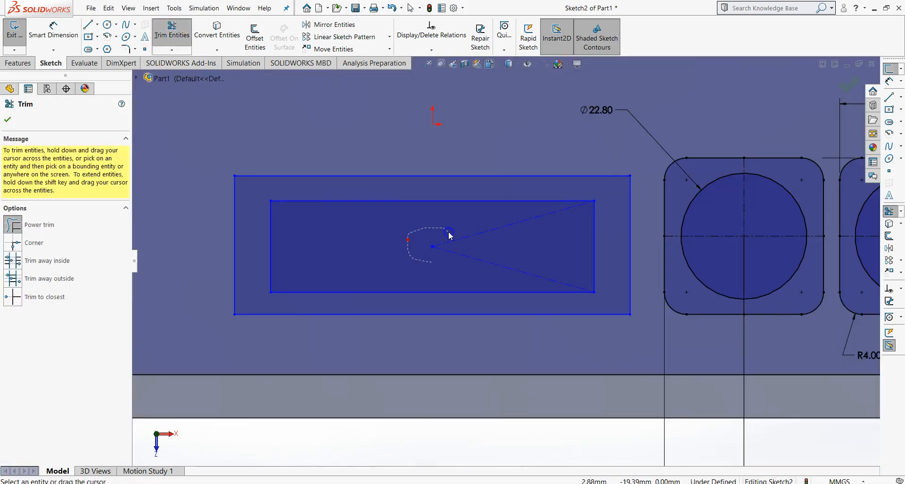
key("Escape")
left_click(432, 246)
right_click(432, 246)
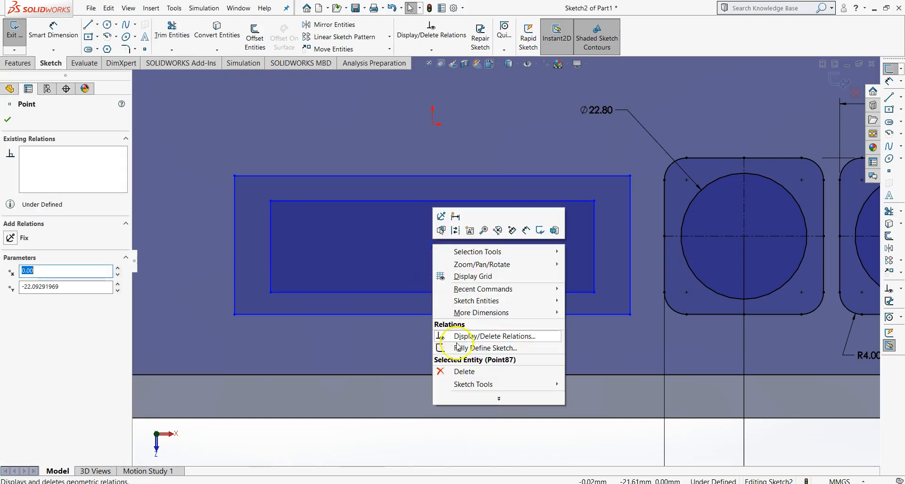
left_click(473, 372)
- Check the corner radius in the reference drawing, and round all four corners of the outer central rectangle with 5 mm sketch fillets
key("alt+Tab")
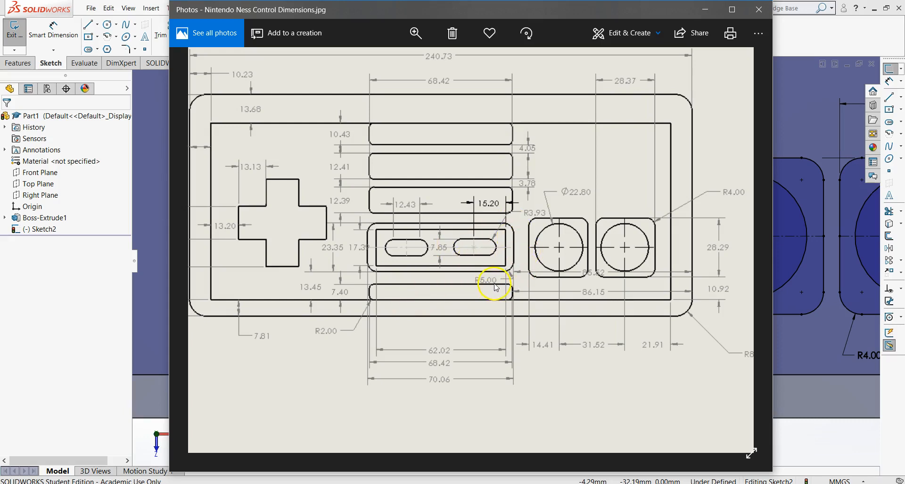
key("alt+Tab")
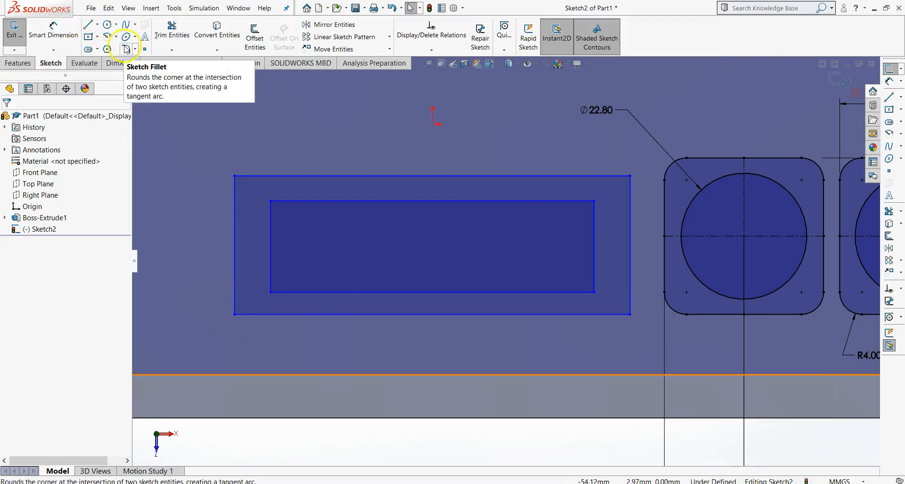
left_click(127, 49)
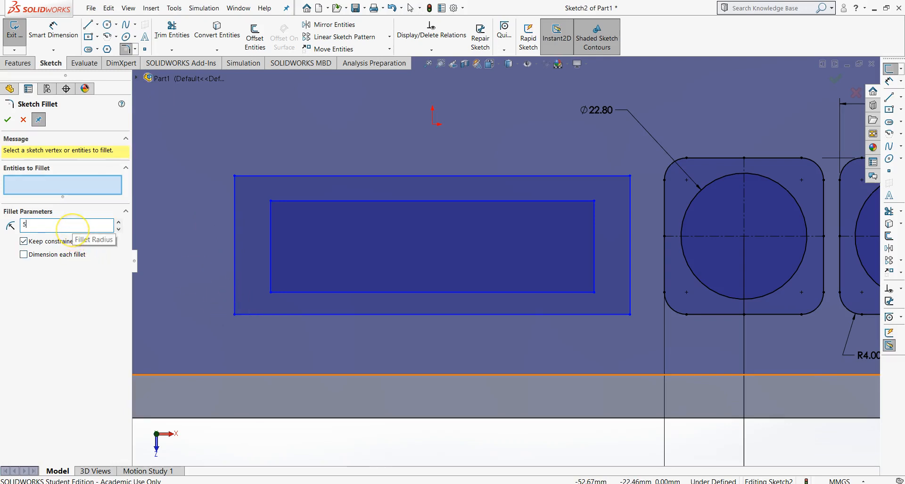
left_click(242, 314)
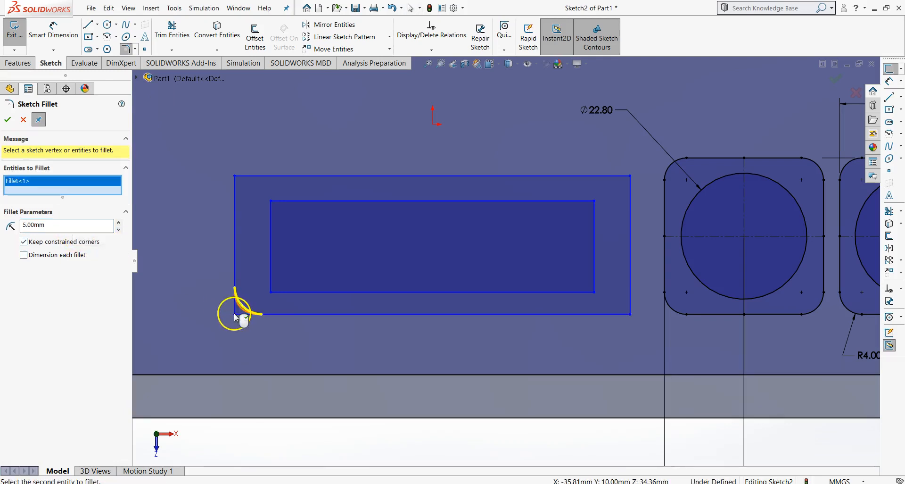
left_click(234, 176)
left_click(629, 174)
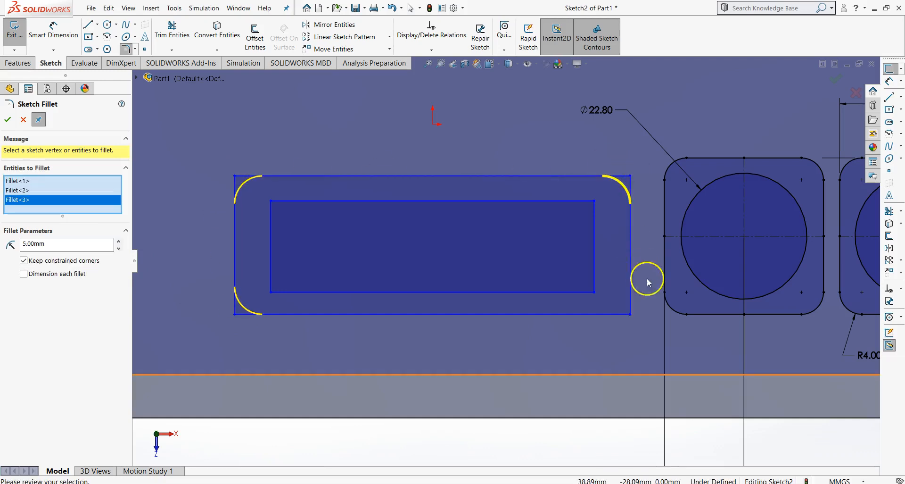
left_click(630, 315)
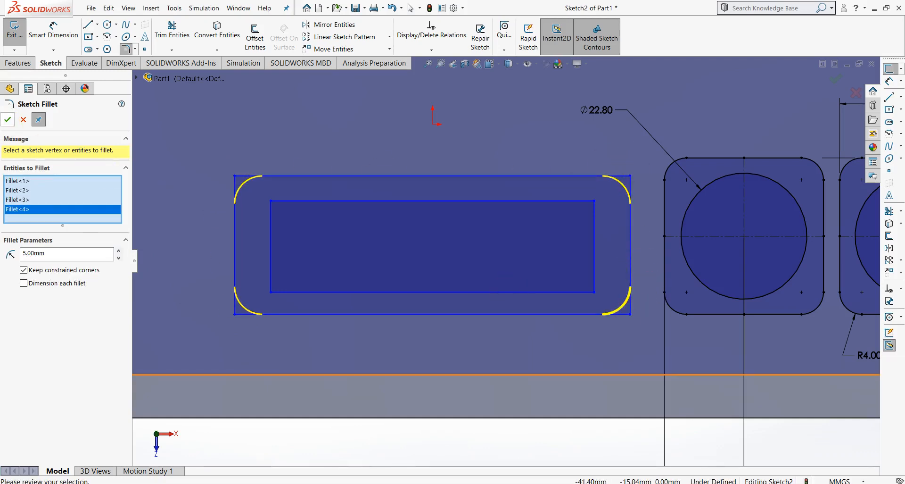
left_click(8, 119)
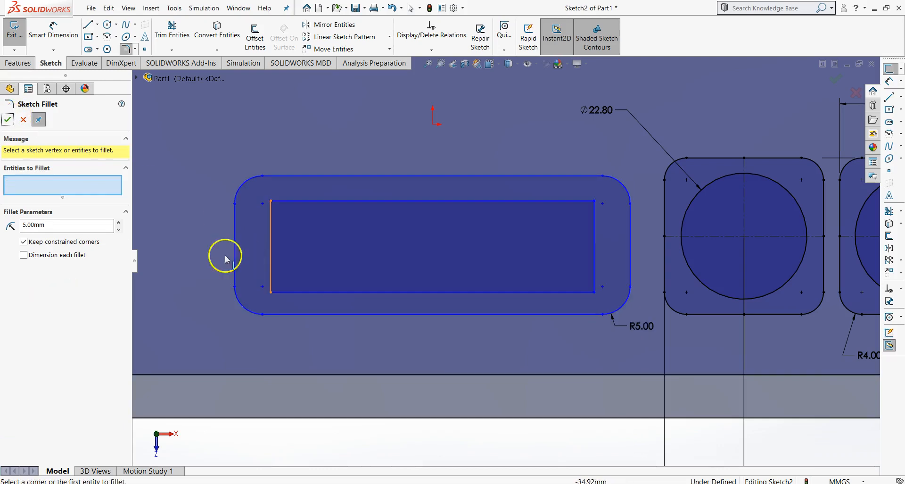
left_click(7, 120)
scroll(460, 247, "up", 3)
- Check the reference drawing, and sketch a horizontal centerpoint straight slot in the inner rectangle's left half, about 16.2 mm between centers and 6.2 mm wide
key("alt+Tab")
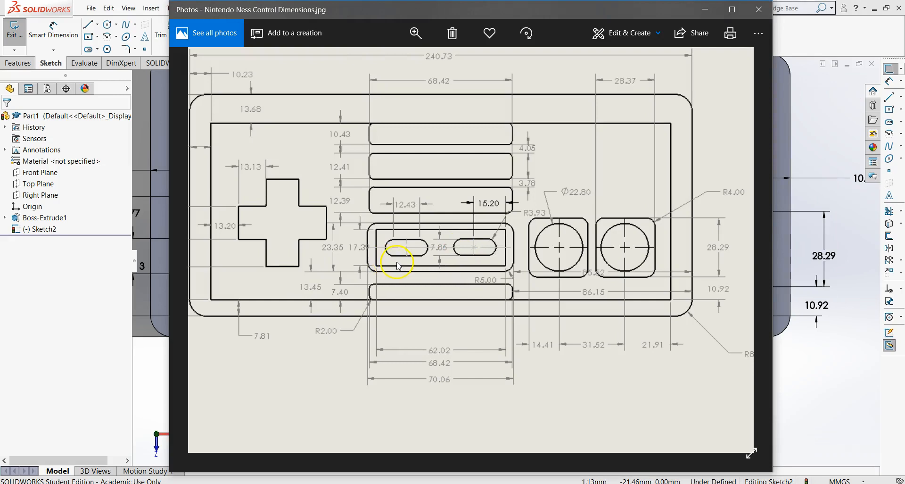
key("alt+Tab")
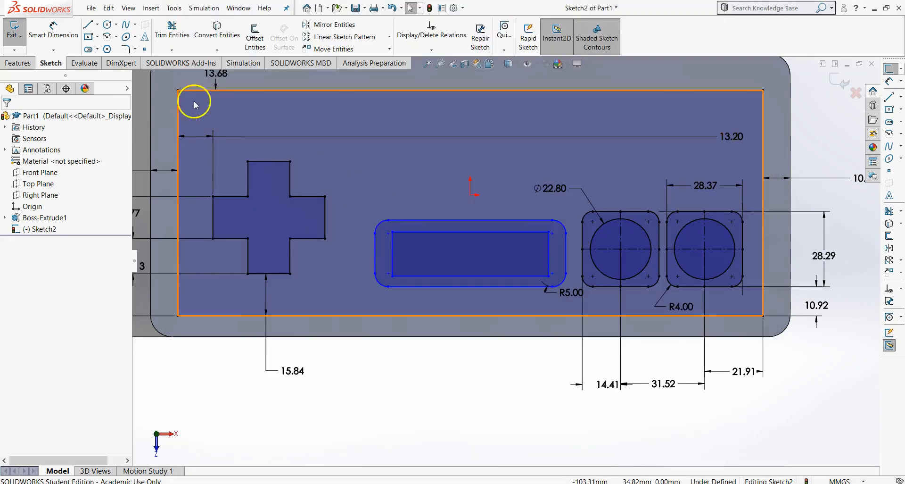
left_click(97, 49)
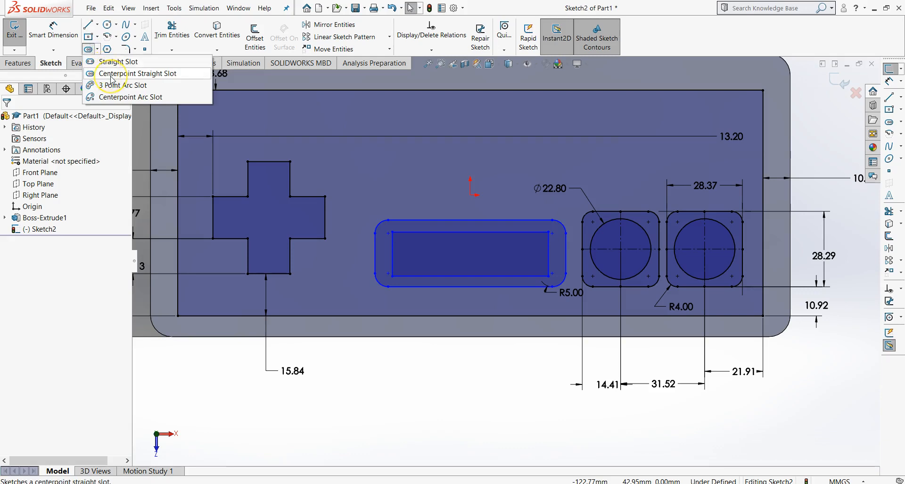
left_click(111, 74)
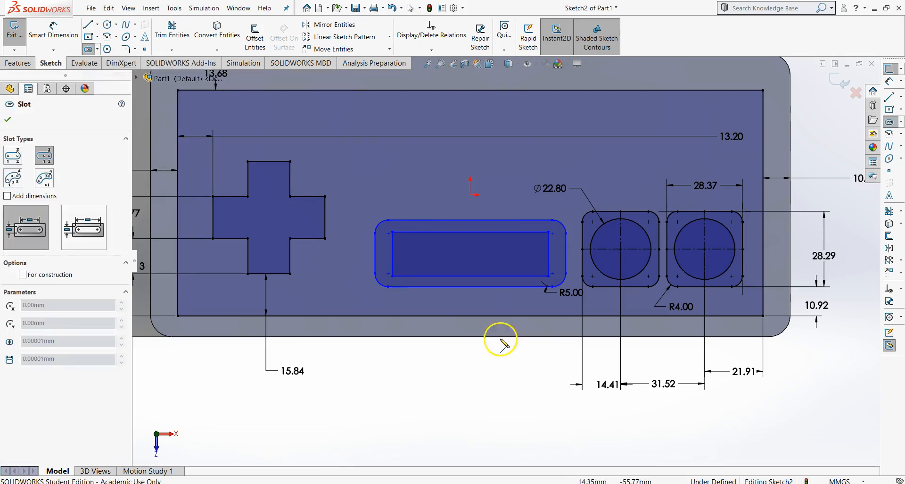
scroll(467, 283, "down", 1)
left_click(440, 253)
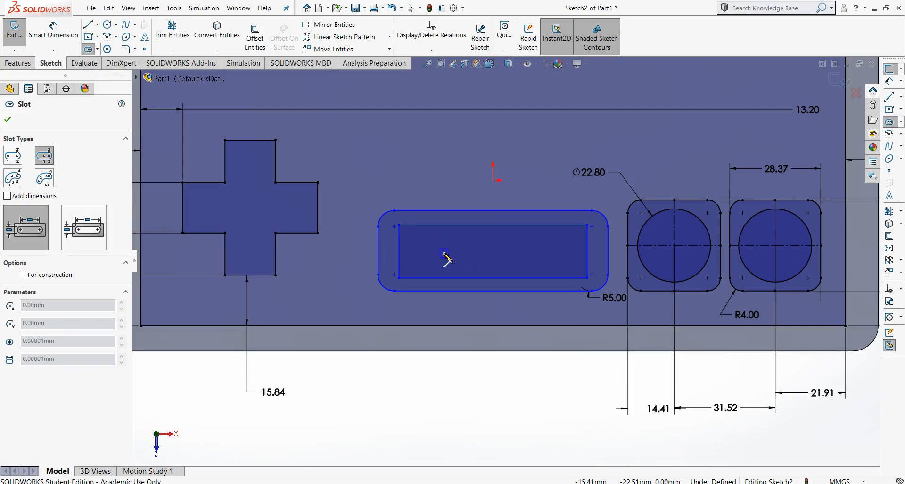
left_click(470, 253)
left_click(463, 262)
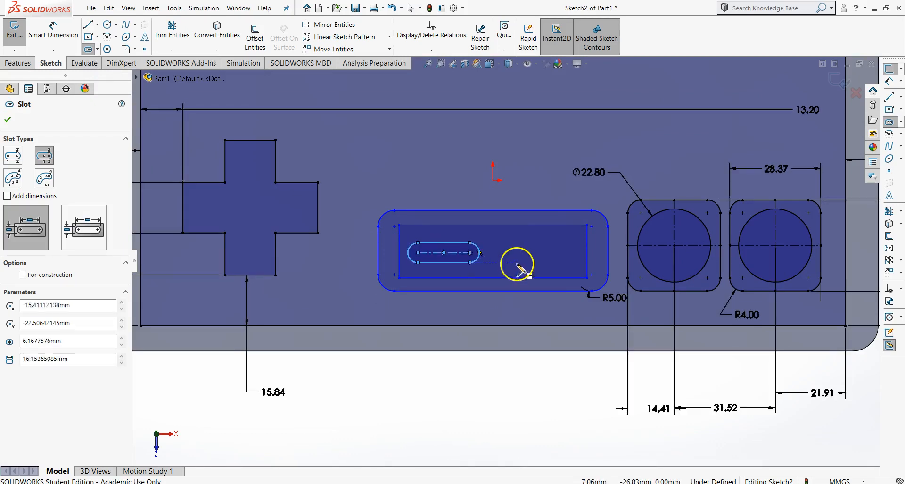
- Sketch a second horizontal slot level with the first in the inner rectangle's right half, about 14.7 mm between centers and 6.5 mm wide
left_click(559, 252)
left_click(559, 252)
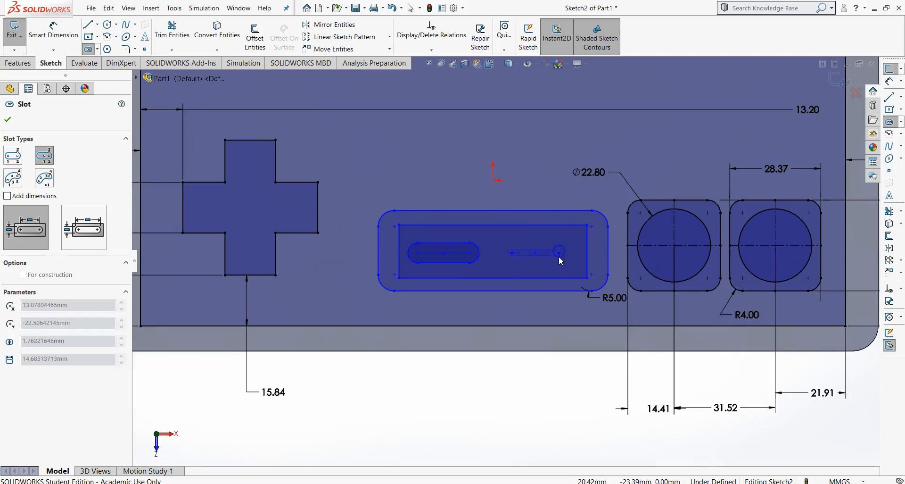
left_click(562, 262)
key("Escape")
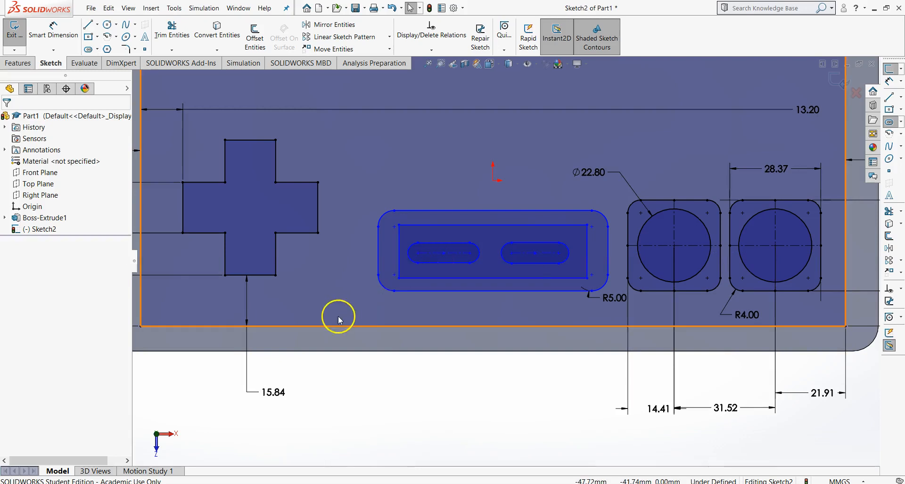
- Check the slot radius in the reference drawing, and dimension the right slot's end arc to a 3.93 mm radius
key("alt+Tab")
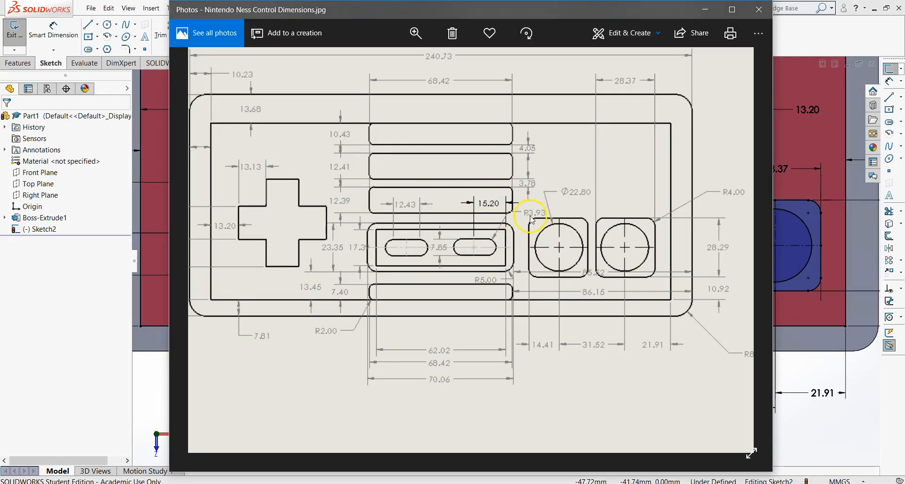
key("alt+Tab")
left_click(53, 29)
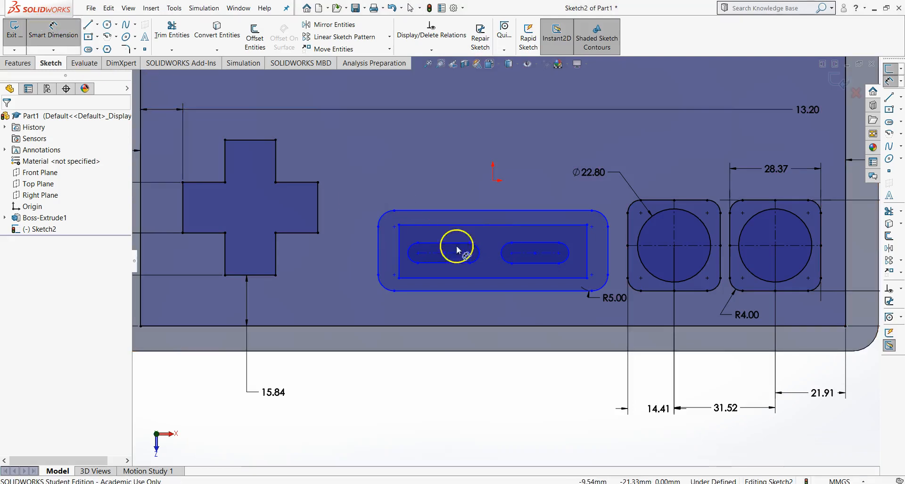
left_click(568, 252)
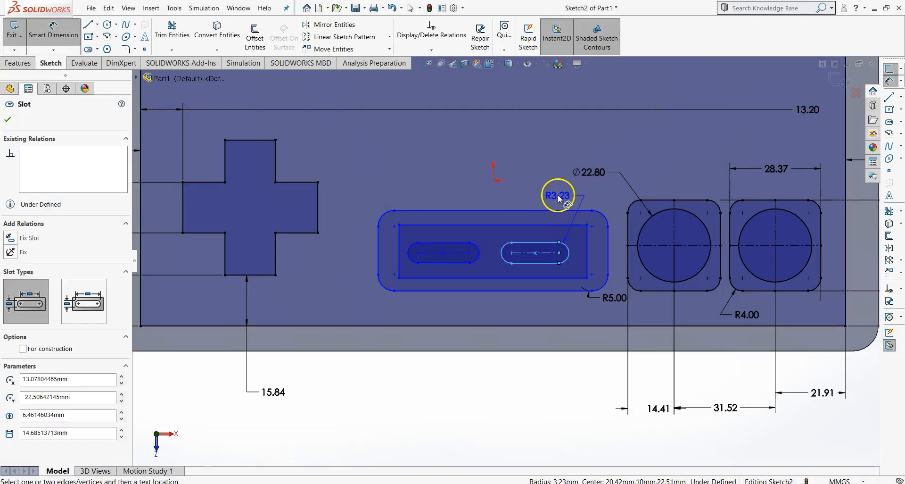
left_click(555, 192)
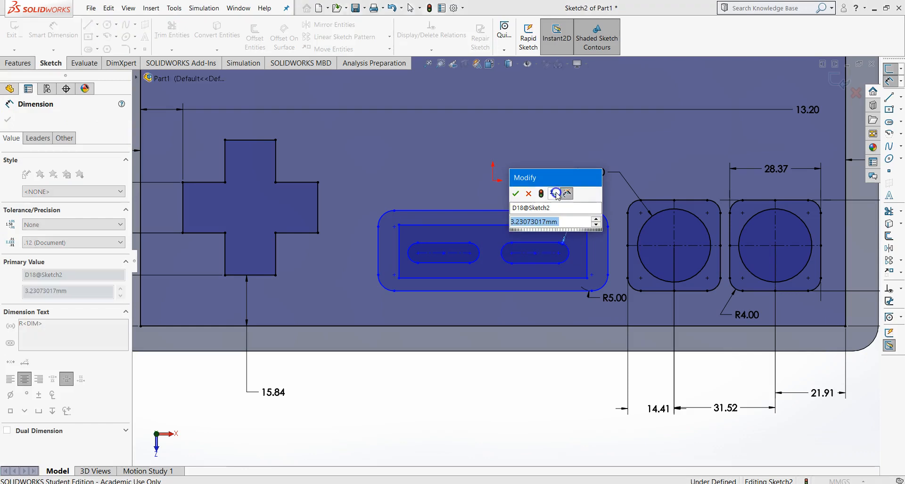
type("3.93")
key("Return")
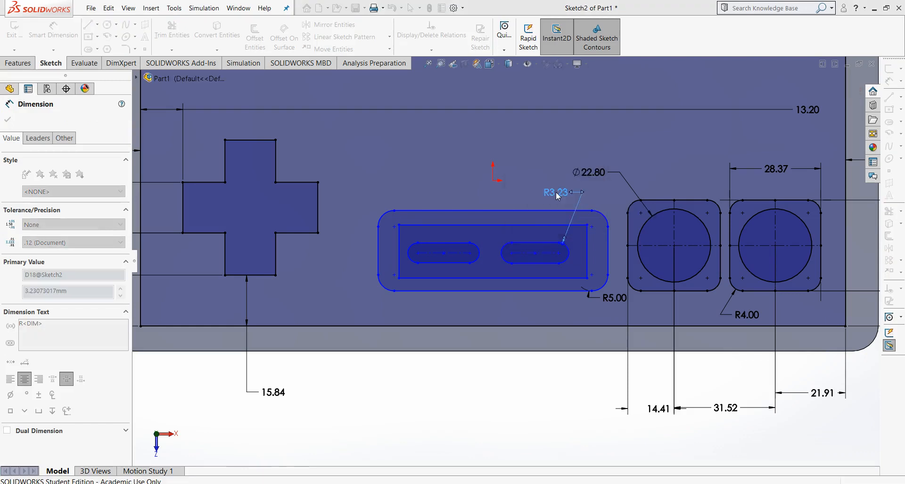
key("Escape")
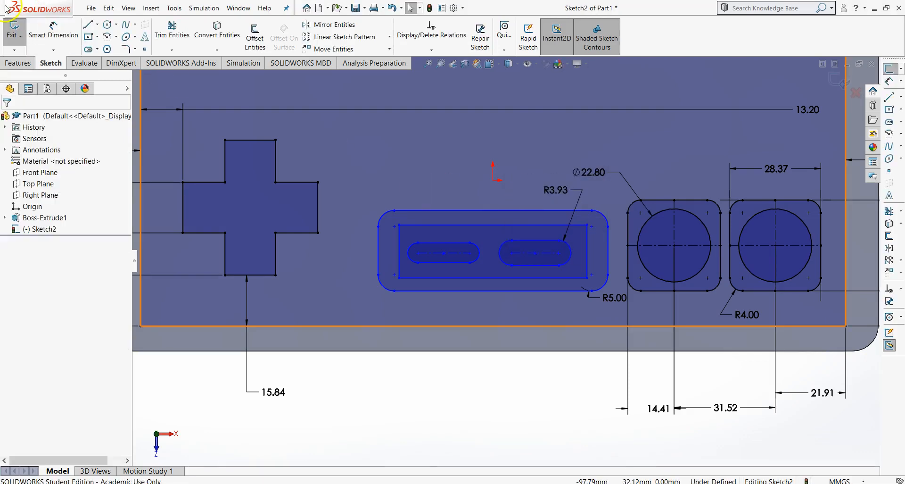
- Add an Equal relation between the end arcs of the left and right slots
left_click(479, 253)
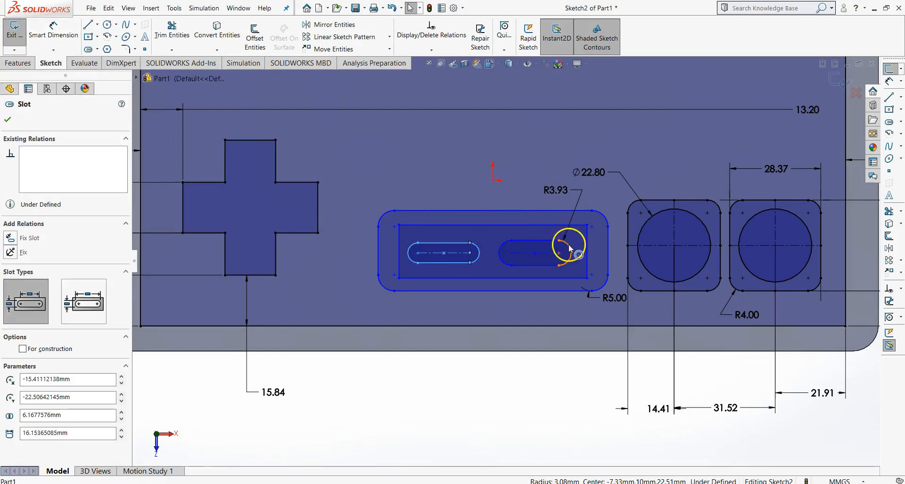
left_click(12, 356)
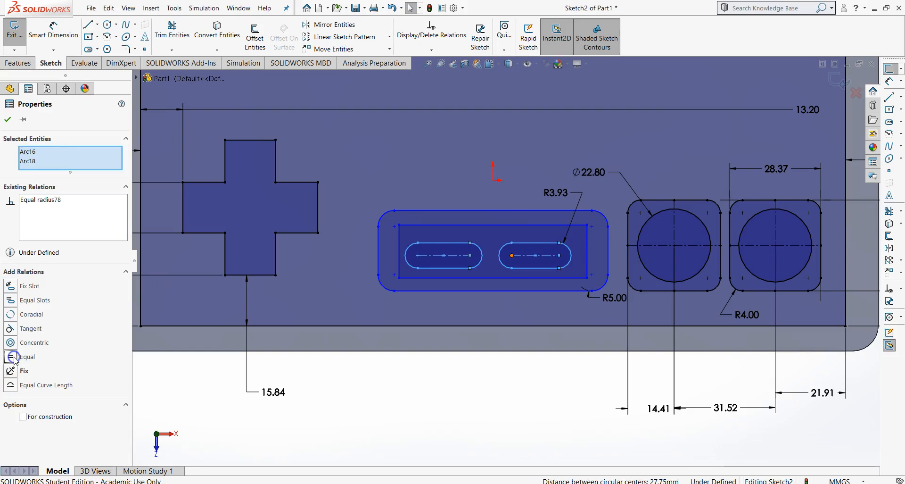
key("Escape")
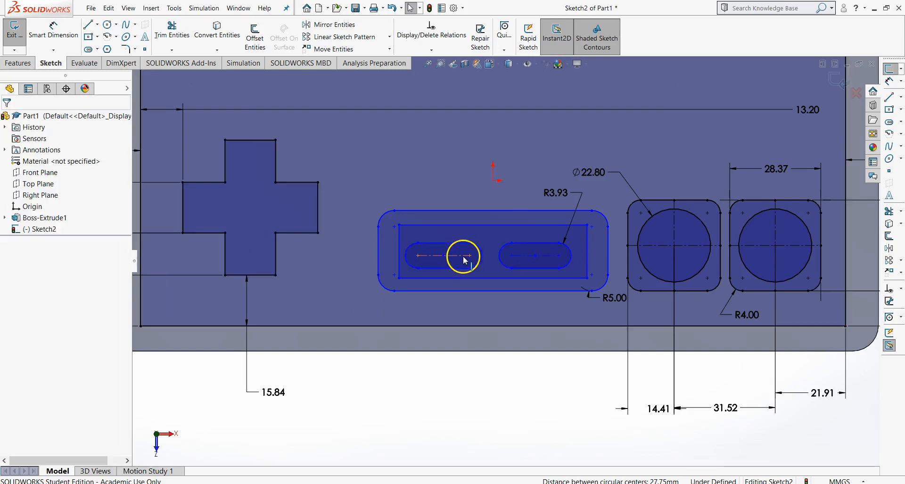
- Add a Collinear relation between the construction centerlines of the left and right slots
left_click(517, 256)
left_click(522, 256, "ctrl")
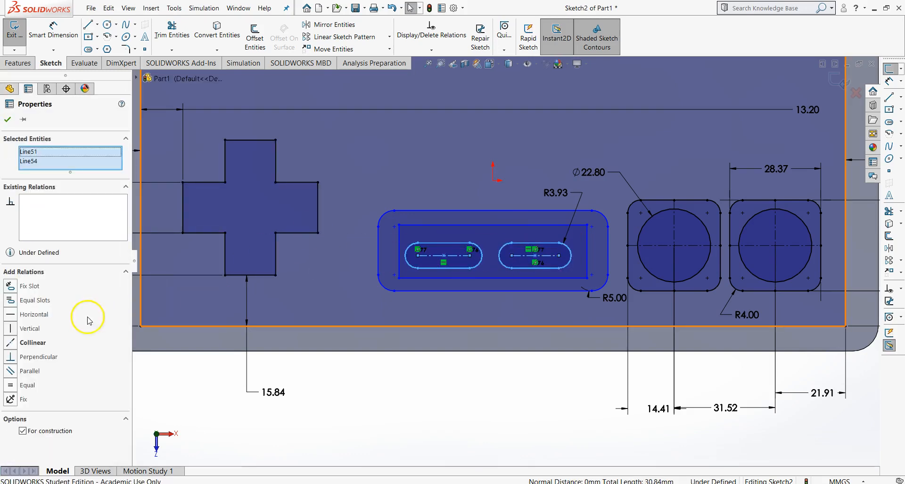
left_click(10, 342)
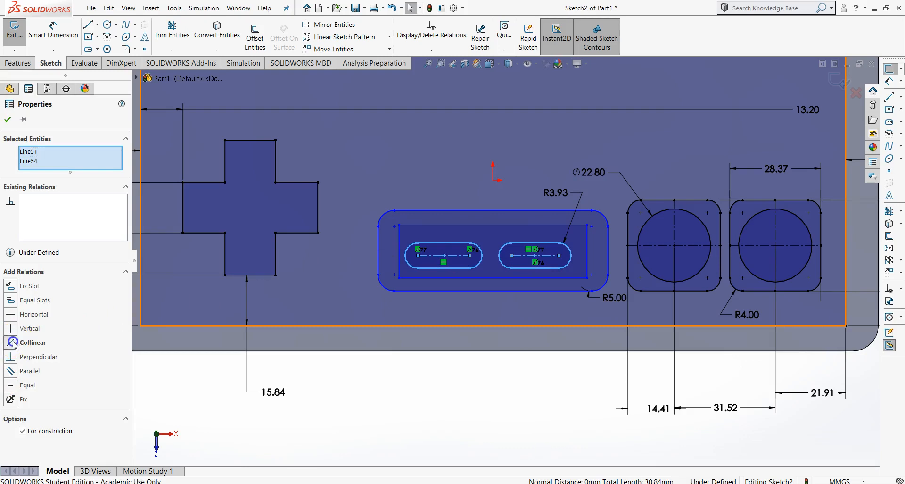
left_click(12, 124)
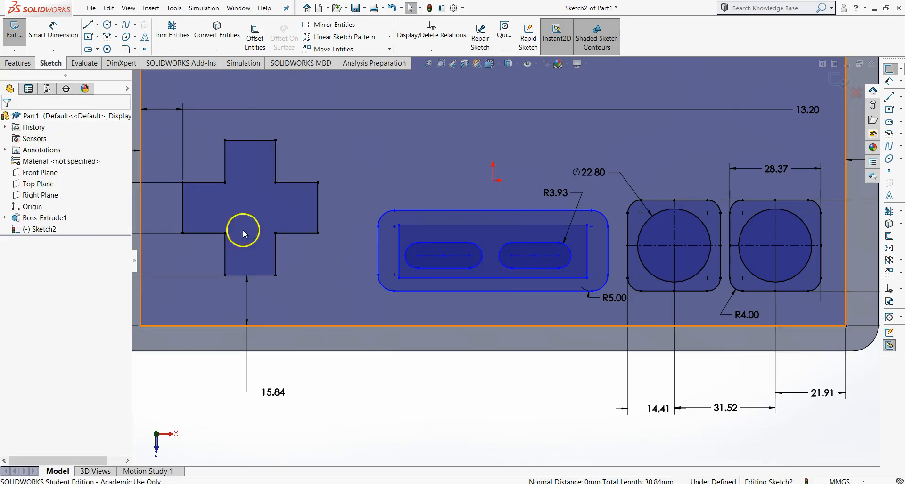
- Check the reference drawing, and dimension the left slot's center-to-center length to 12.43 mm
key("alt+Tab")
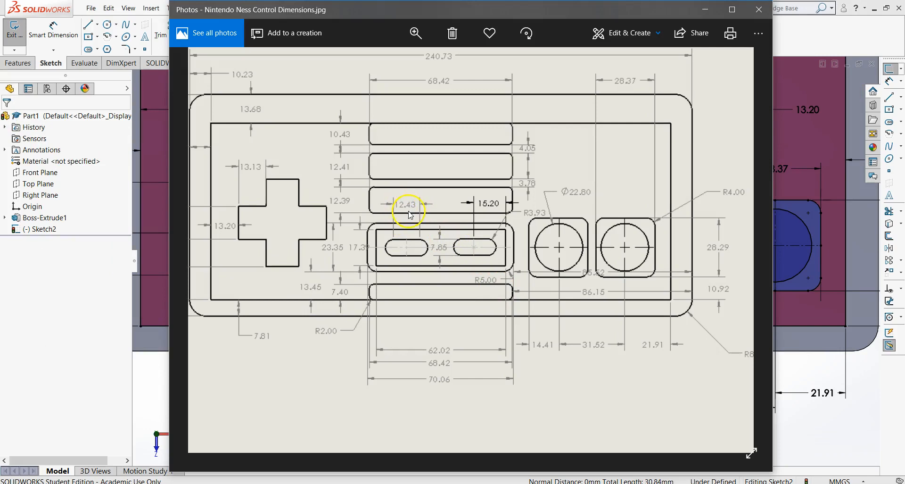
key("alt+Tab")
left_click(55, 30)
left_click(453, 255)
left_click(443, 184)
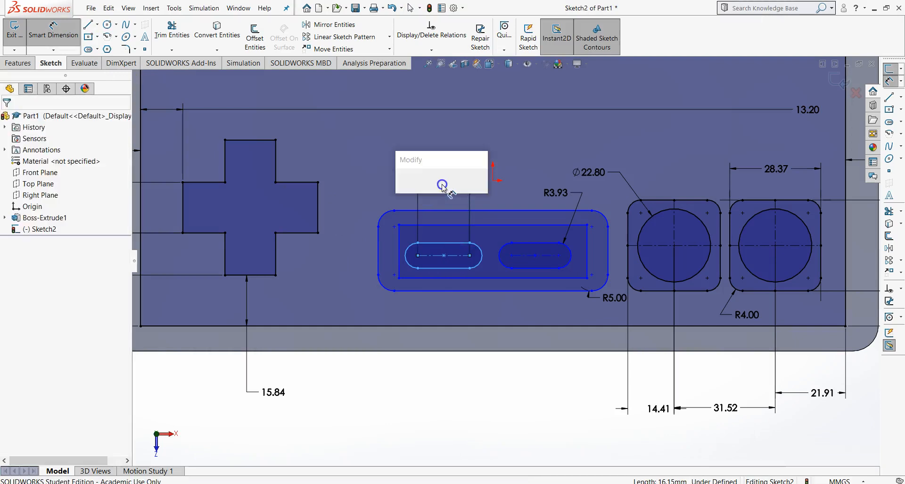
type("12.")
key("alt+Tab")
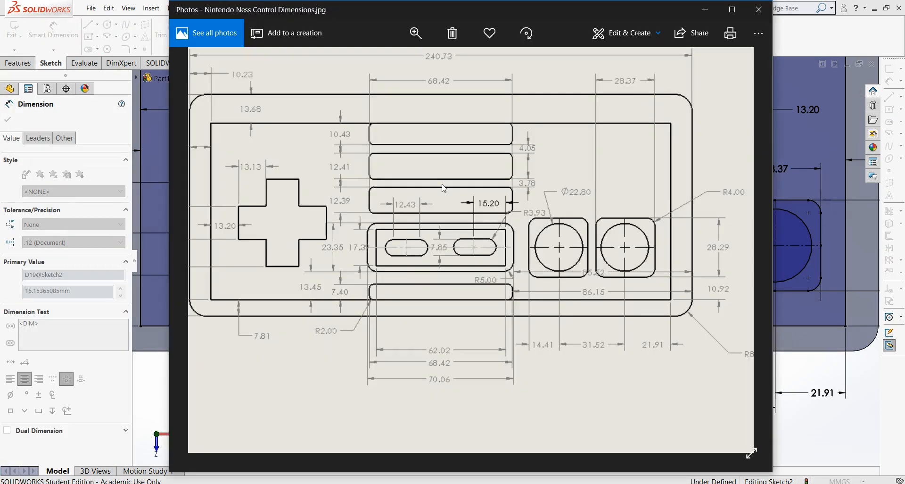
key("alt+Tab")
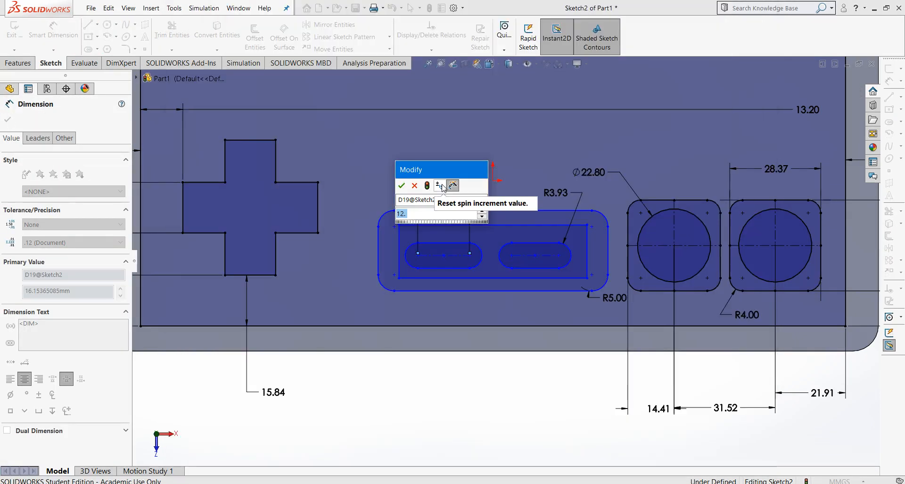
type(".43")
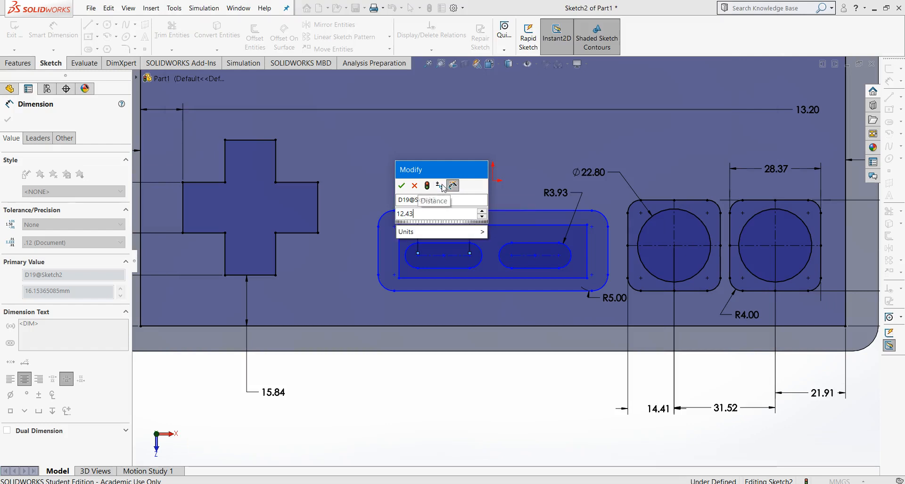
key("Return")
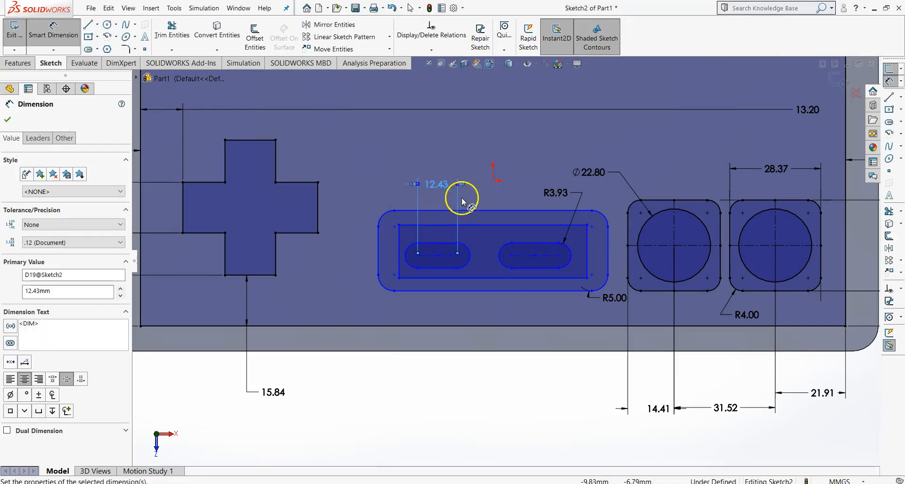
left_click(463, 237)
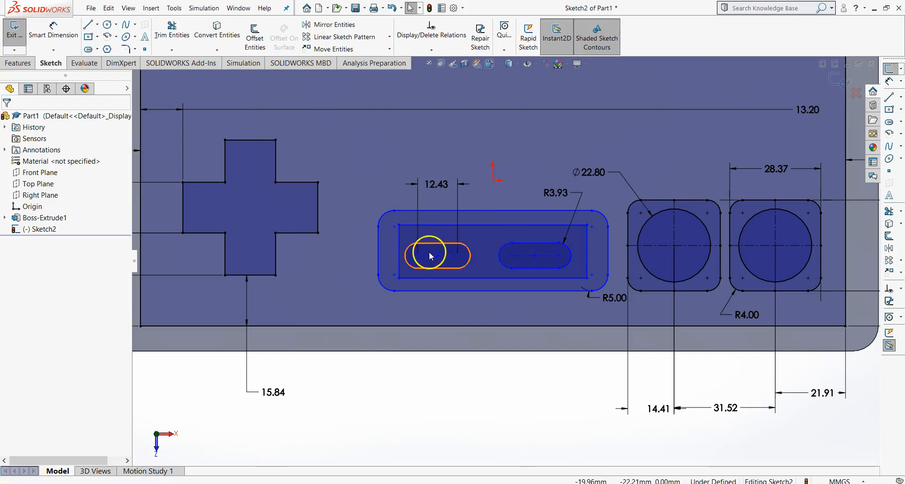
- Add an Equal relation between the construction centerlines of the left and right slots
left_click(459, 255)
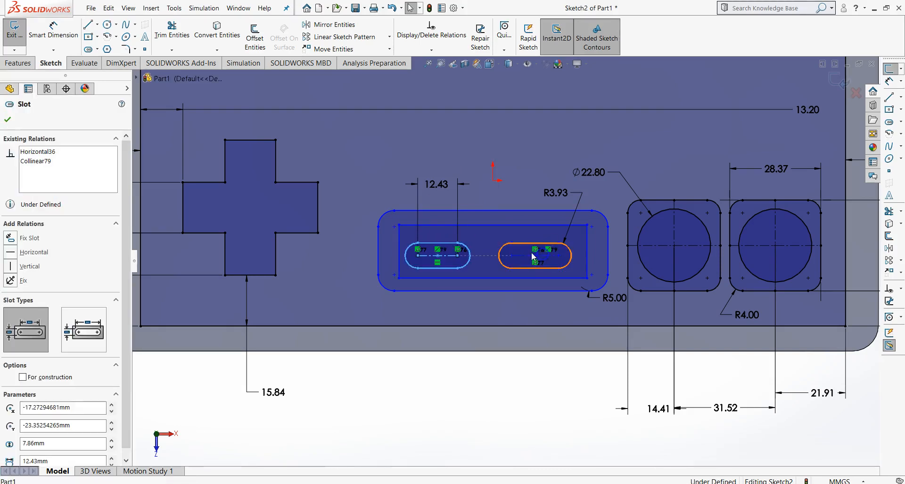
left_click(525, 254, "ctrl")
left_click(10, 386)
left_click(290, 342)
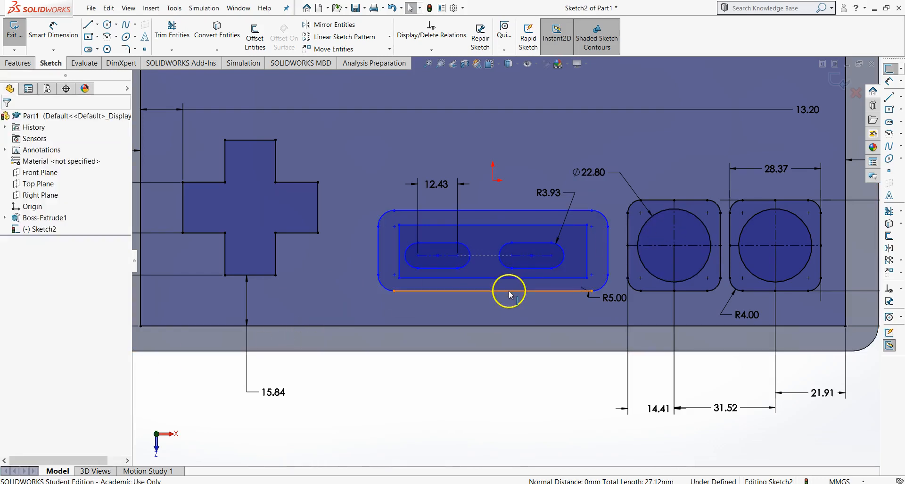
- Check how the two slots are sized and positioned in the reference drawing
left_click(97, 49)
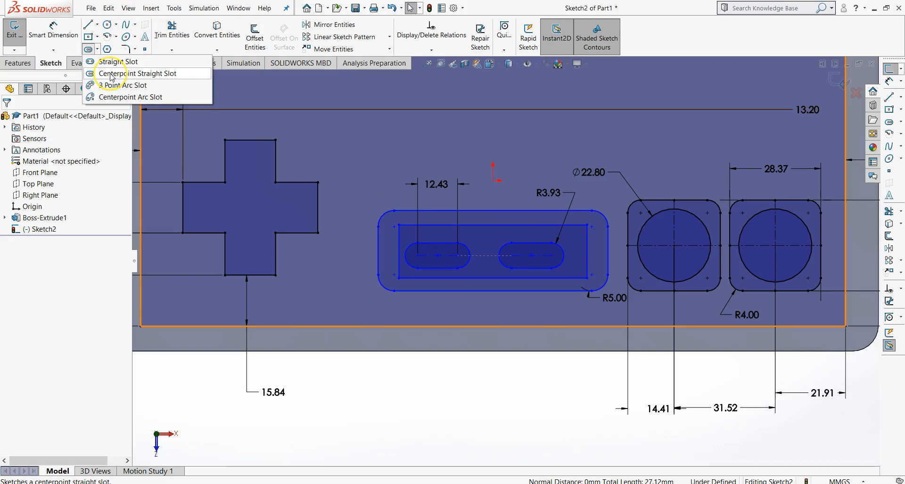
left_click(341, 225)
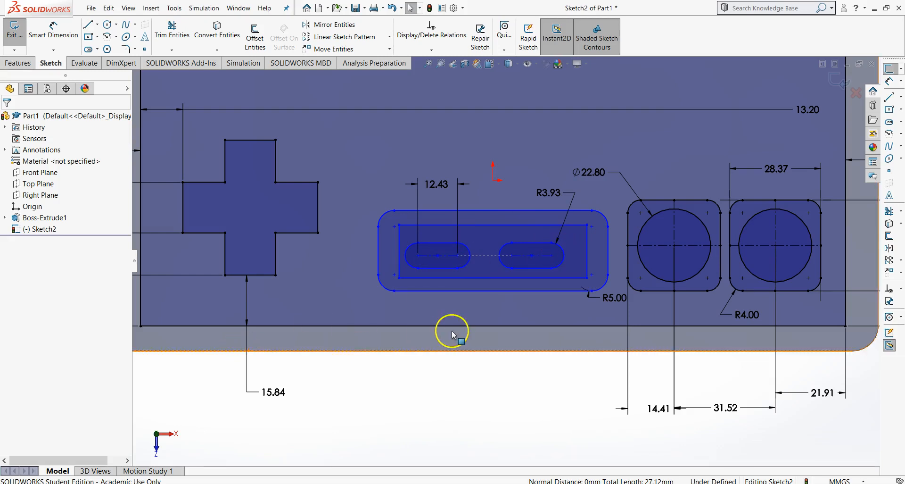
key("alt+Tab")
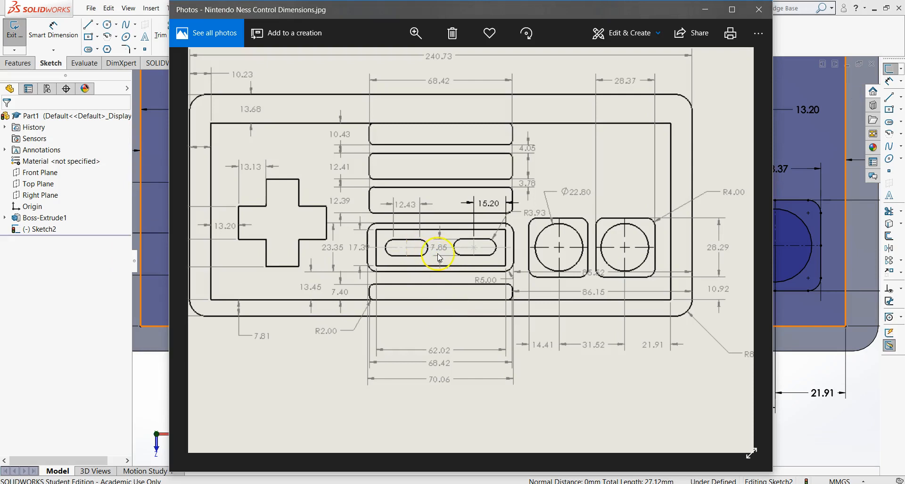
key("alt+Tab")
key("alt+Tab")
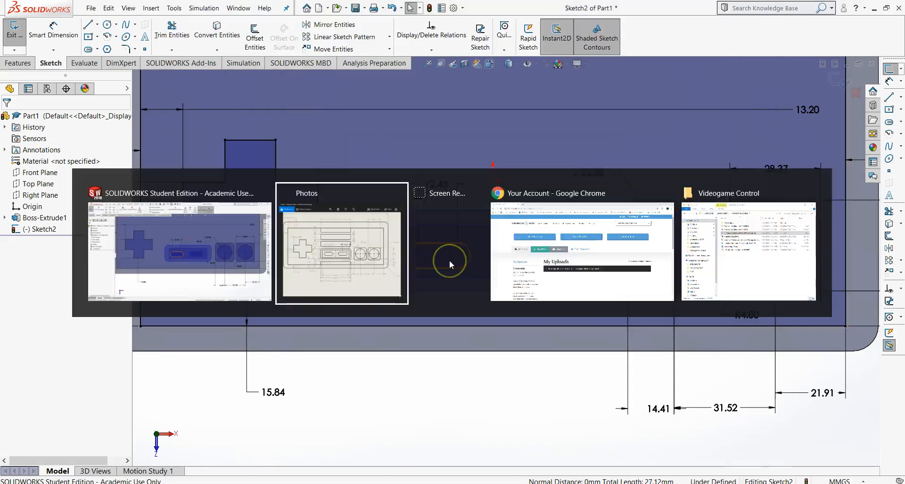
key("alt+Tab")
key("alt+Tab")
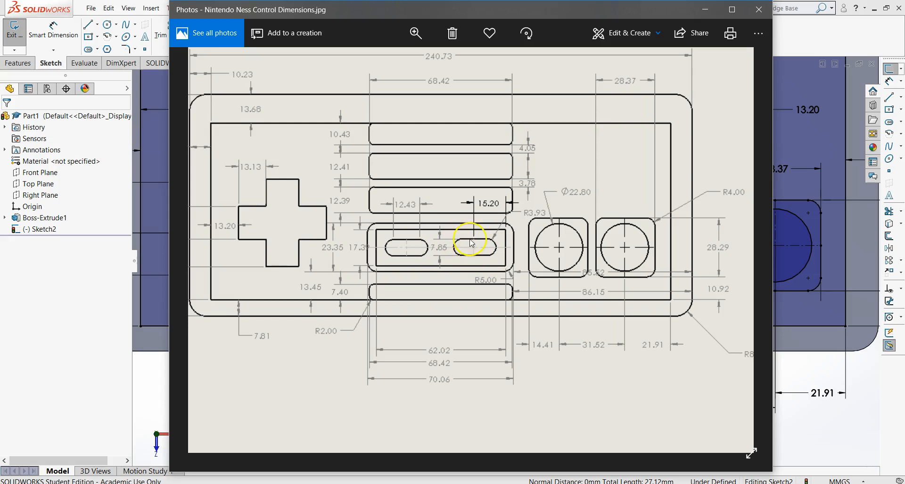
key("alt+Tab")
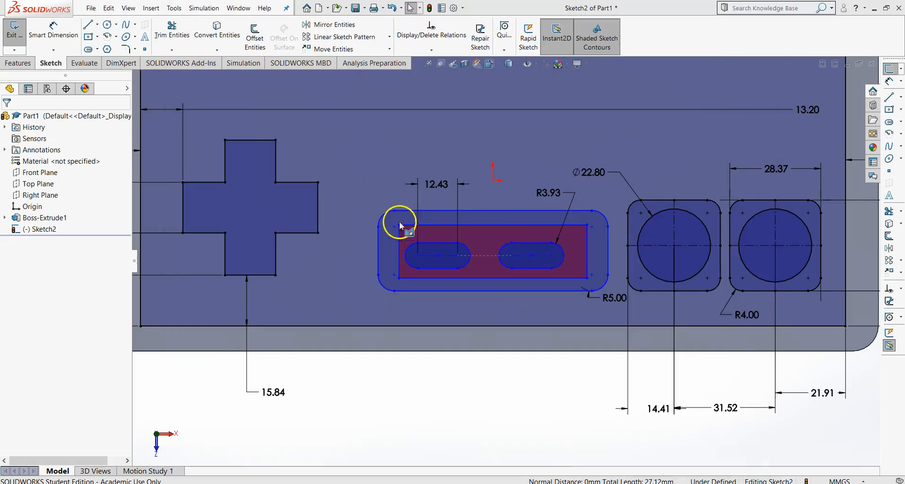
left_click(47, 33)
left_click(527, 256)
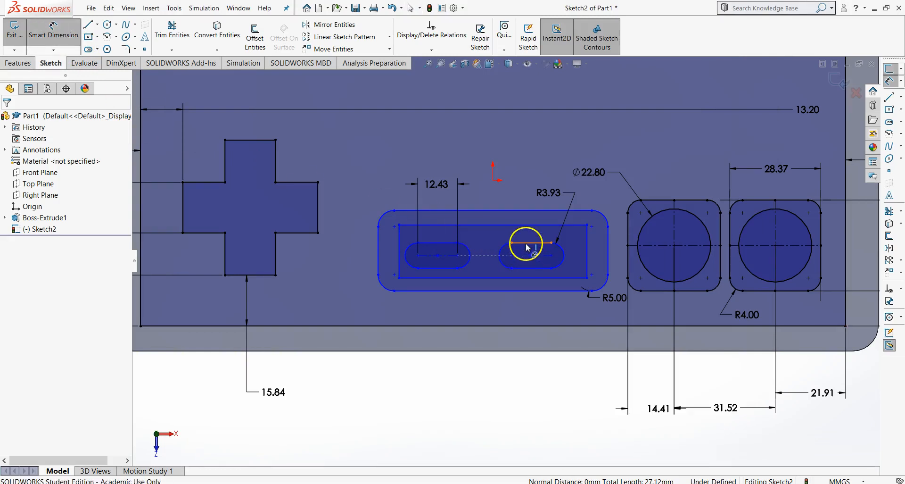
left_click(525, 268)
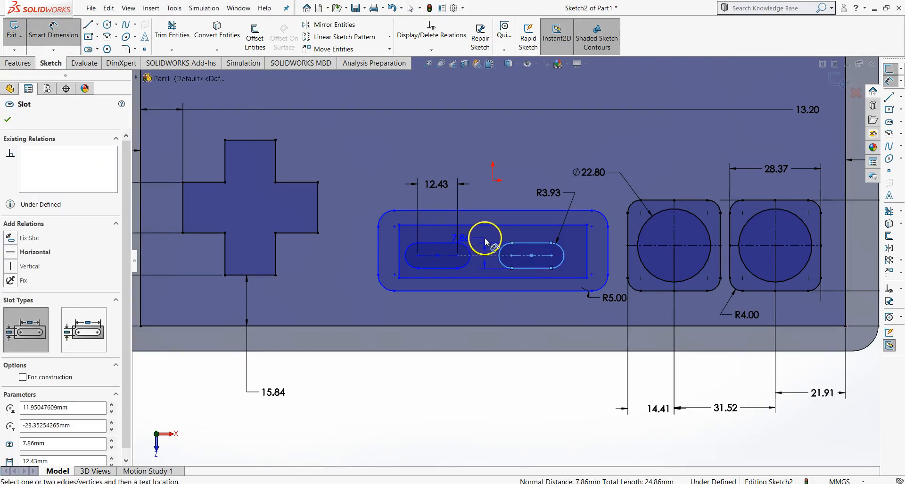
left_click(494, 233)
key("Escape")
key("Escape")
- Move the right slot about 3.7 mm away from the left slot, and recheck the slot dimensions in the reference drawing
mouse_move(513, 256)
left_mouse_down()
mouse_move(530, 256)
mouse_move(519, 257)
left_mouse_up()
left_click(511, 258)
left_click(56, 38)
key("alt+Tab")
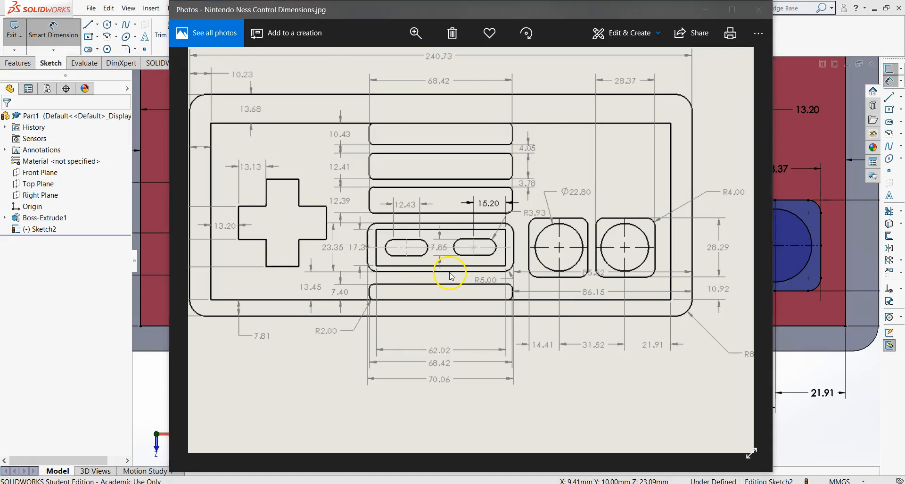
key("alt+Tab")
left_click(439, 254)
key("Escape")
- Dimension the right slot's height between its straight edges as a driven dimension, and place its text above the center panel
left_click(33, 39)
left_click(540, 267)
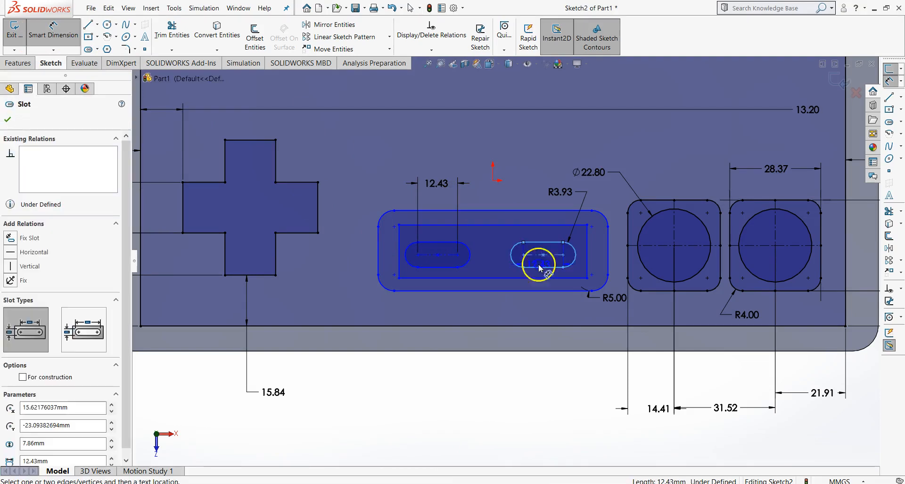
left_click(540, 268)
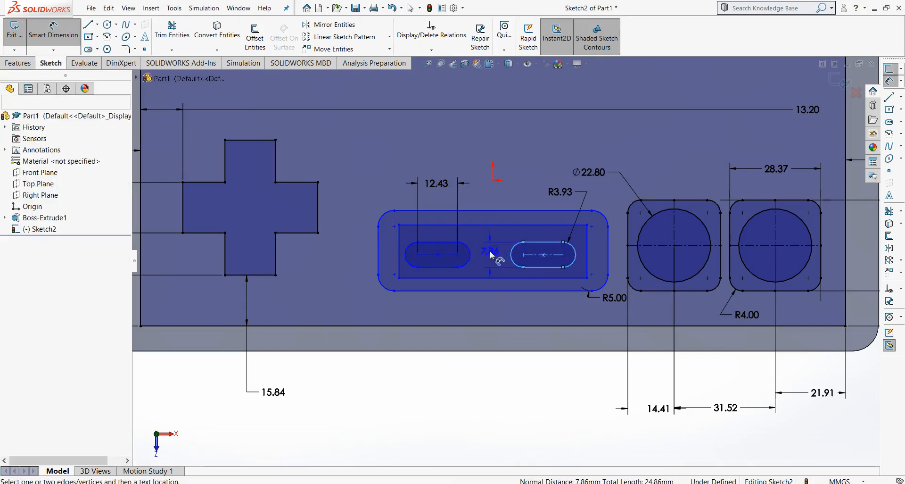
left_click(506, 300)
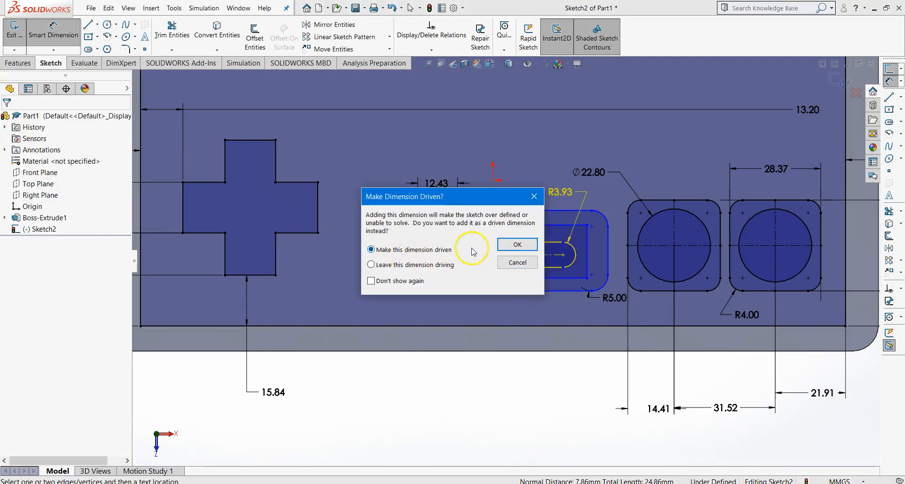
left_click(517, 244)
key("Escape")
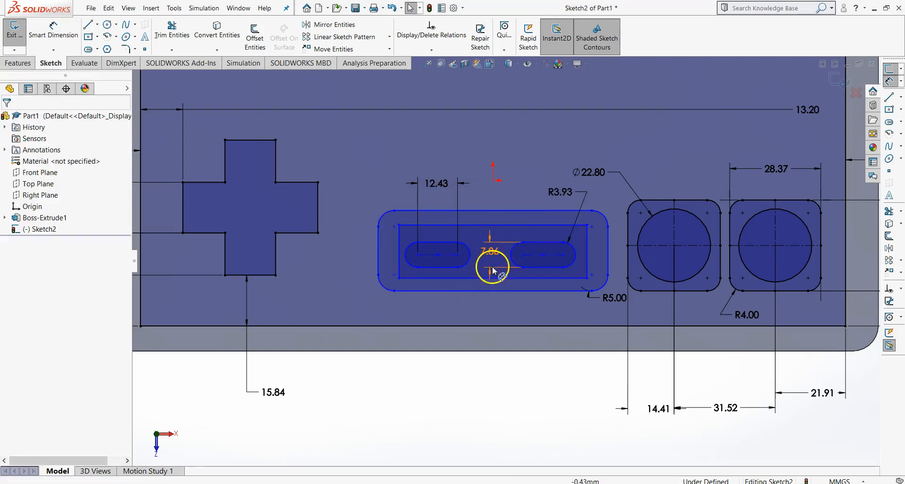
left_click_drag(486, 255, 490, 195)
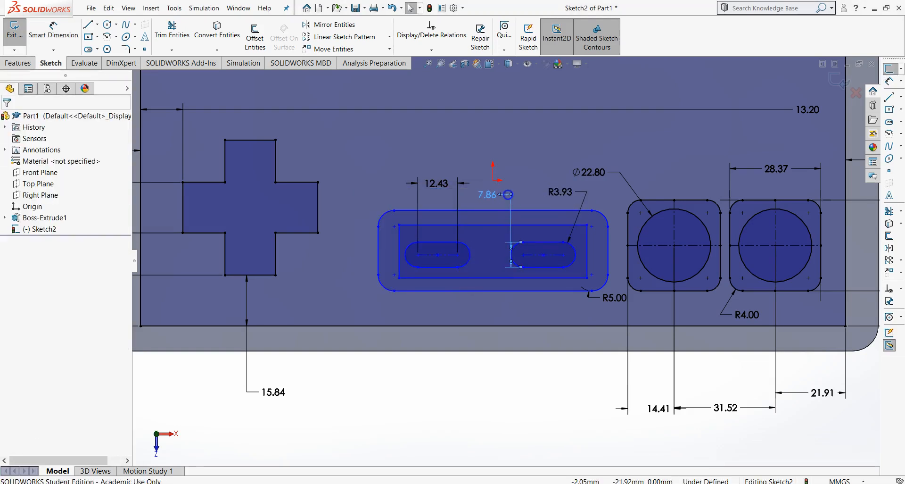
key("Escape")
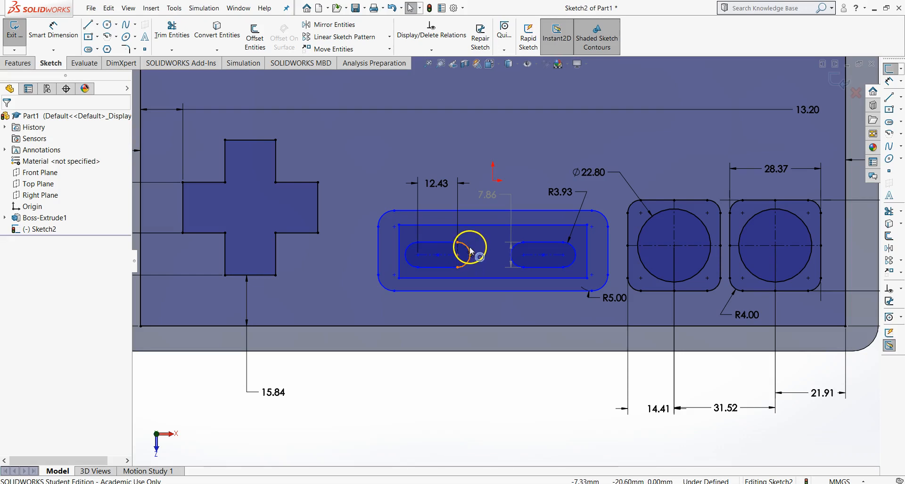
- Inspect the relations on the left slot's end arc, and check the inner rectangle's height in the reference drawing
left_click(470, 250)
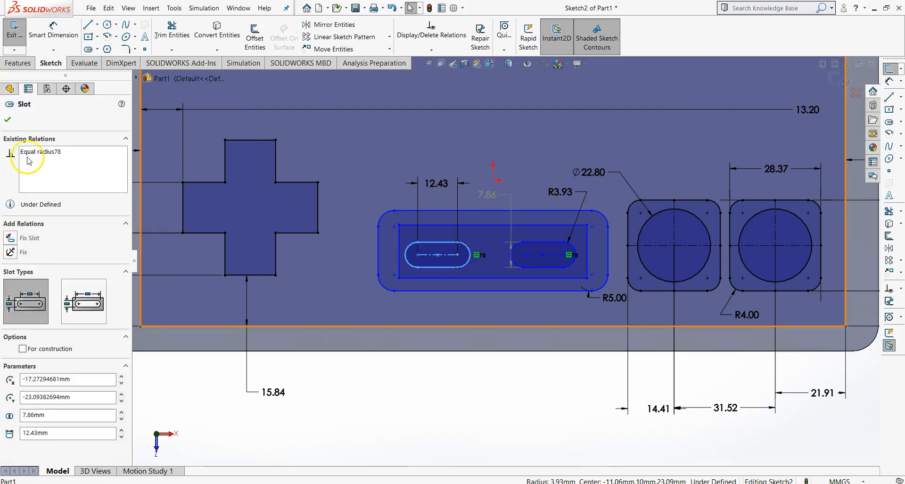
left_click(255, 296)
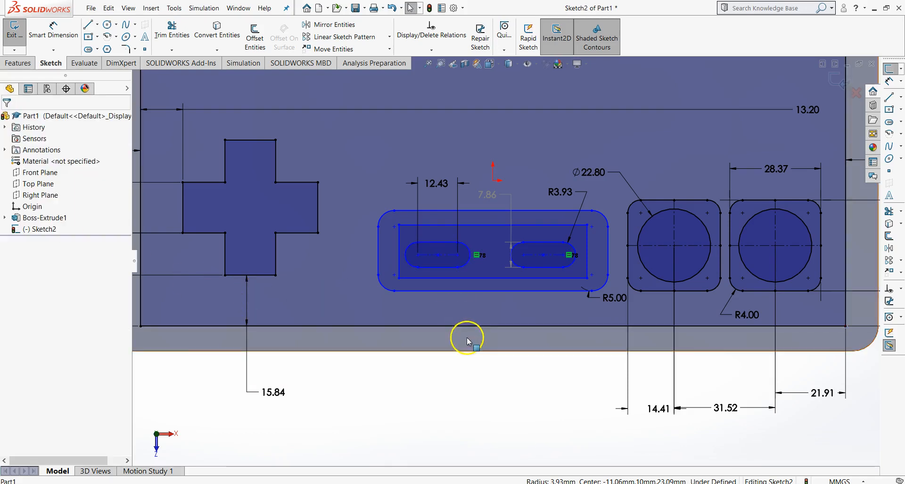
key("alt+Tab")
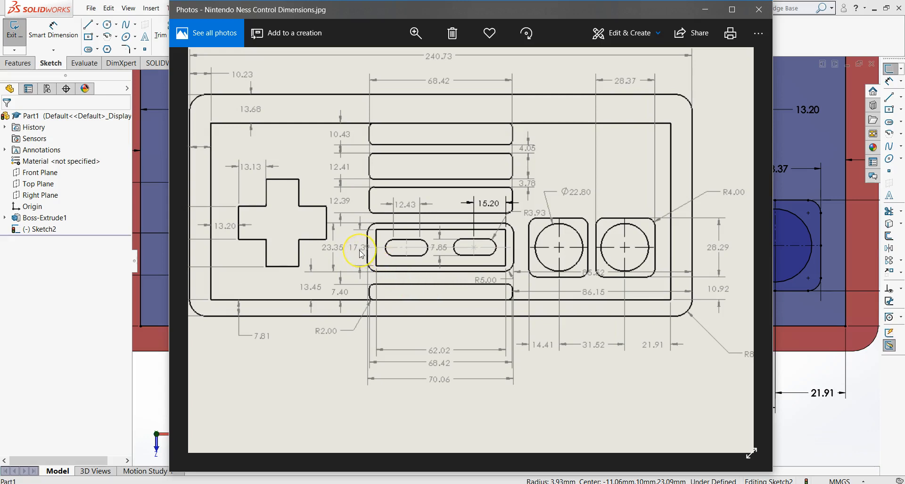
key("alt+Tab")
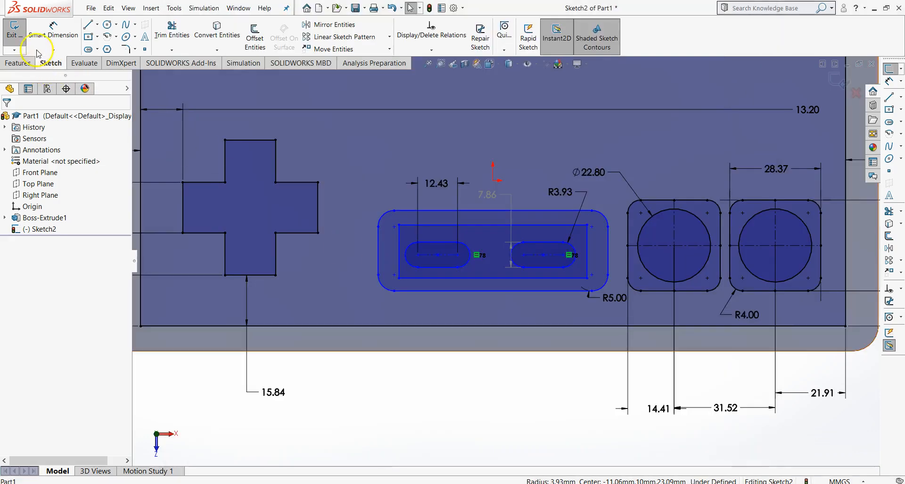
- Place a vertical dimension on the inner rectangle's left edge, and look up its height in the reference drawing
left_click(54, 29)
left_click(399, 239)
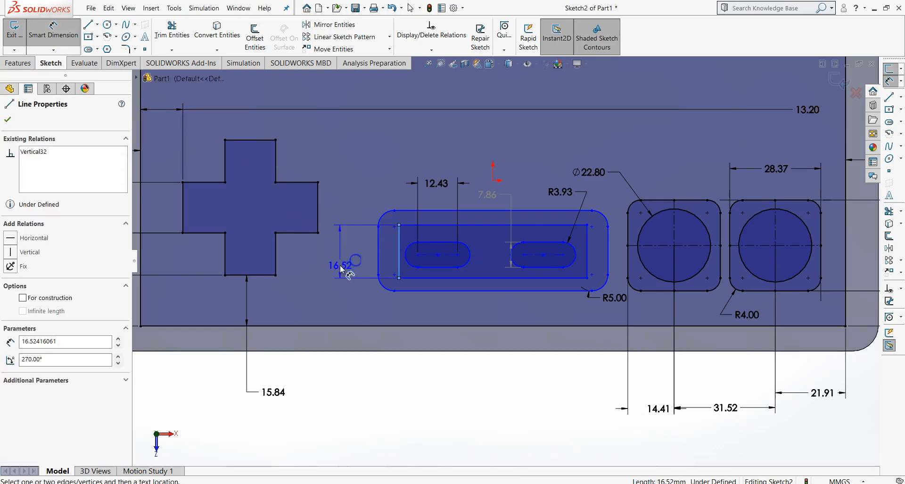
left_click(338, 263)
key("alt+Tab")
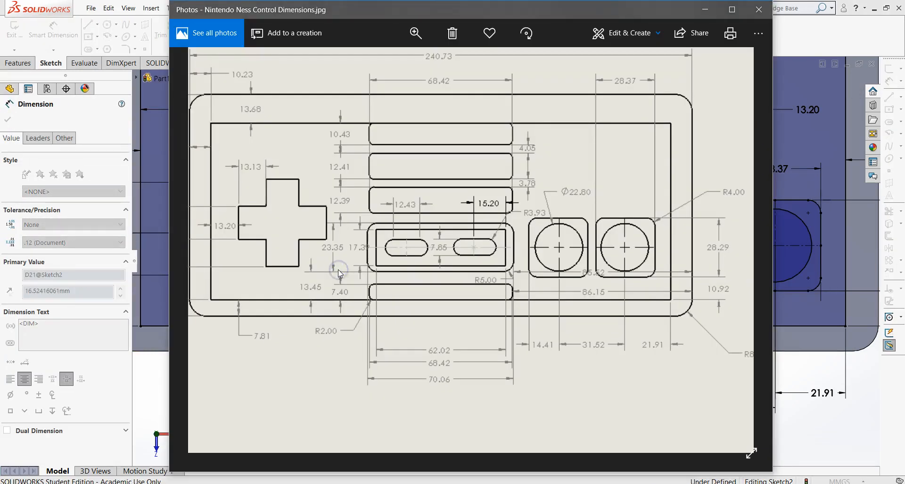
- Set the height of the inner rectangle around the two slots to 17.39 mm
key("alt+Tab")
type("17.39")
key("Return")
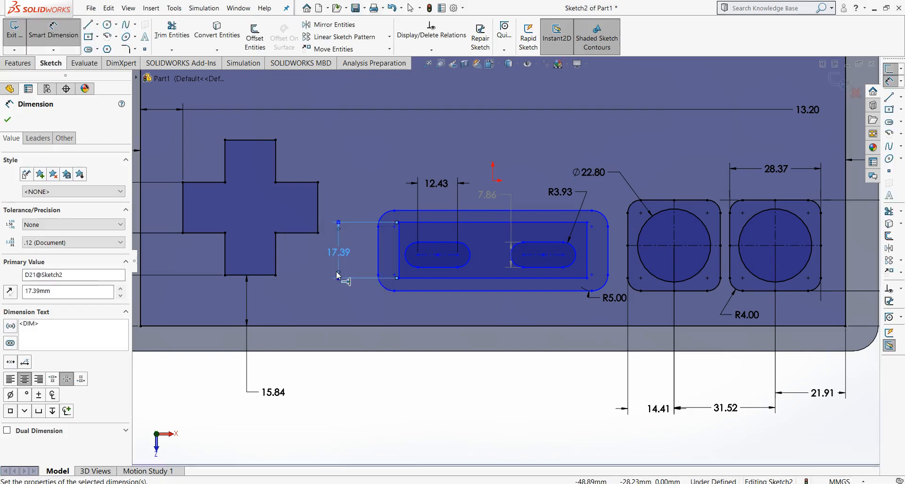
key("Escape")
key("alt+Tab")
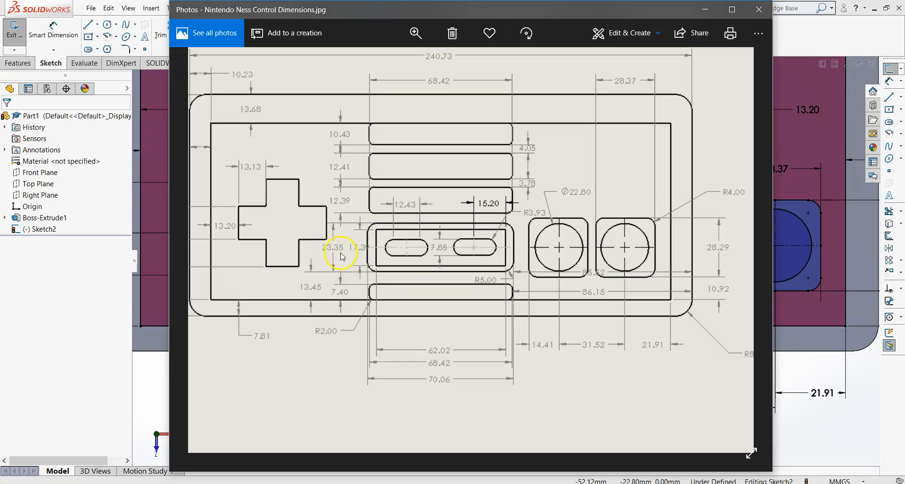
key("alt+Tab")
left_click(54, 31)
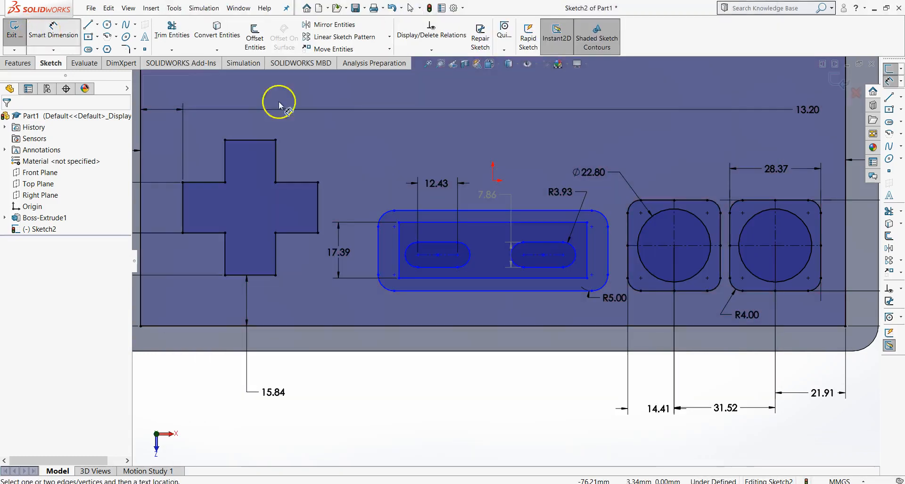
left_click(429, 211)
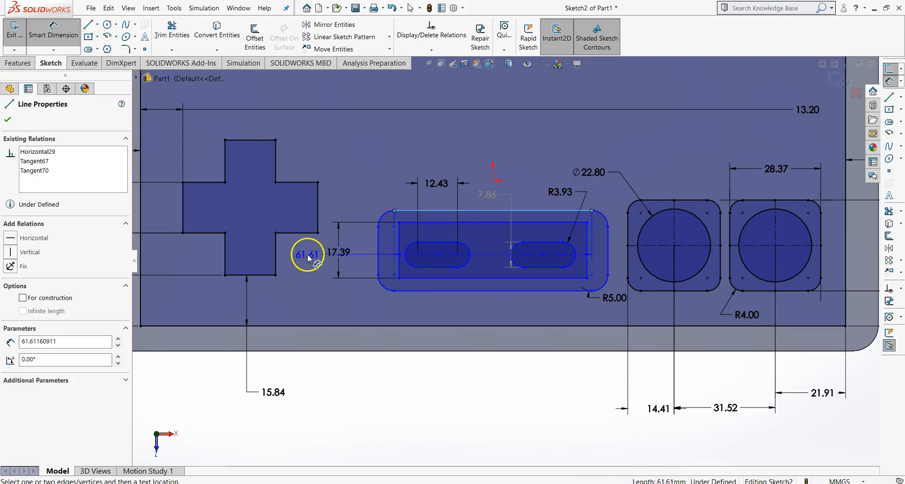
key("Escape")
- Dimension the height of the outer rounded rectangle around the slots as 23.35 mm
left_click(53, 31)
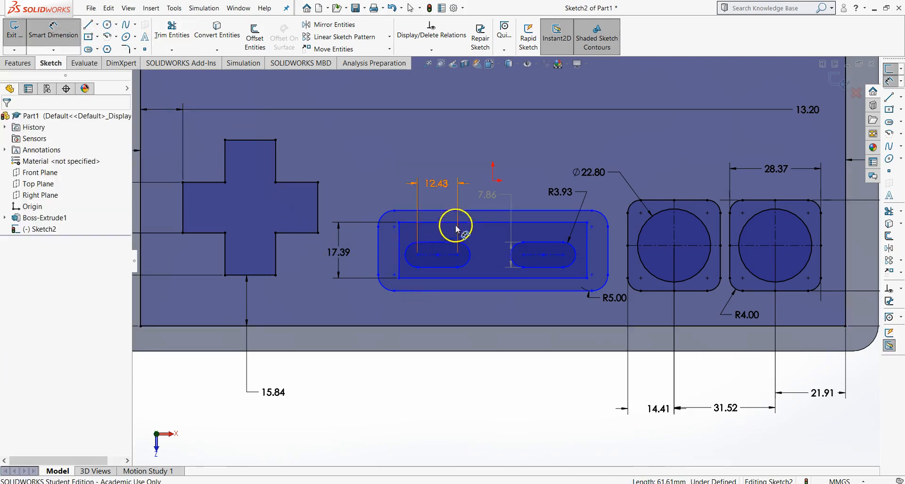
left_click(446, 211)
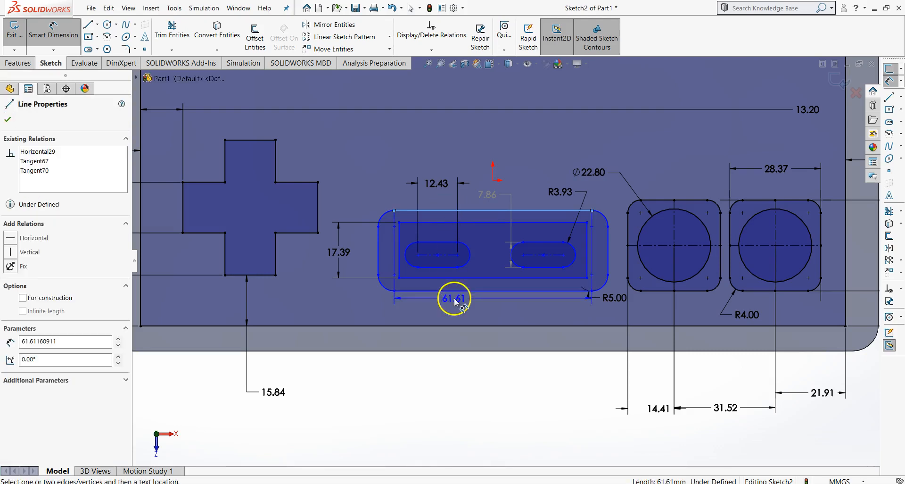
left_click(449, 290)
left_click(299, 252)
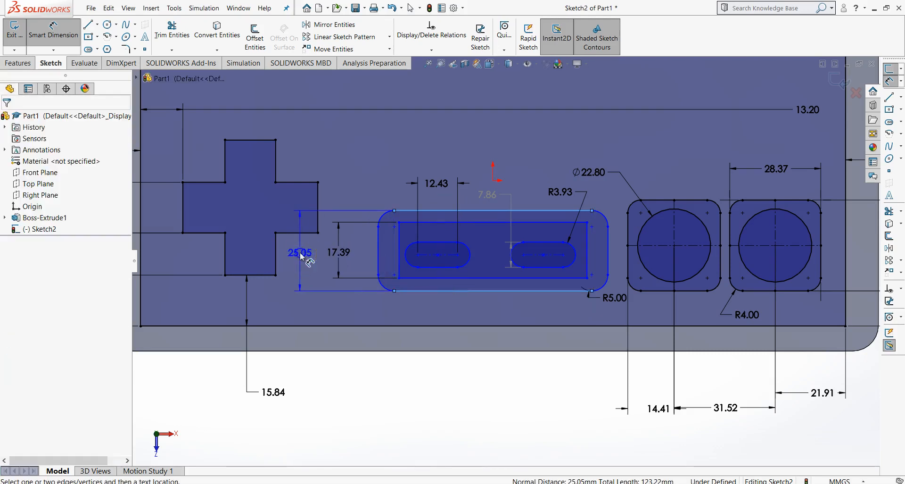
type("23.35")
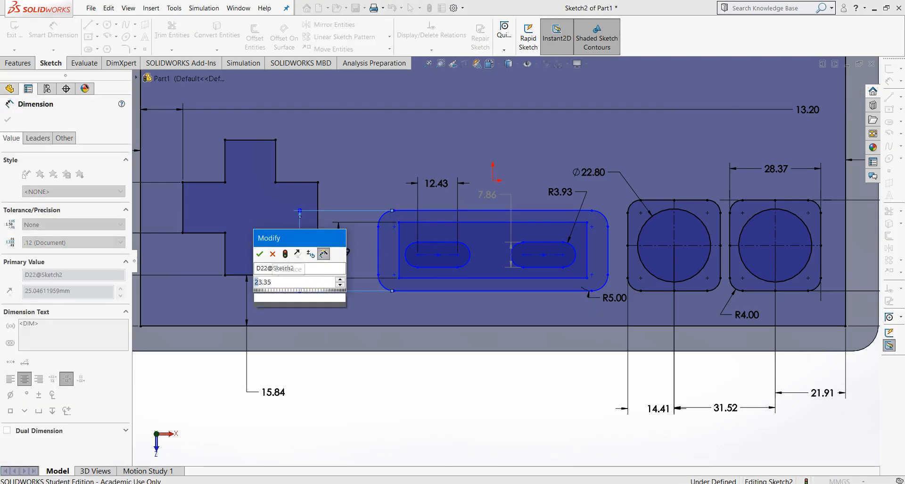
key("Return")
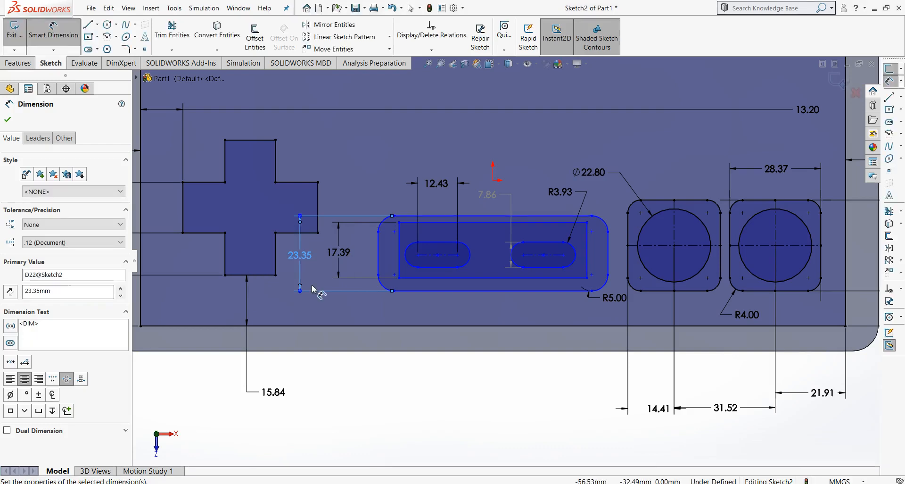
key("Escape")
- Check the reference drawing and dimension the inner rectangle's width as 62.02 mm
key("alt+Tab")
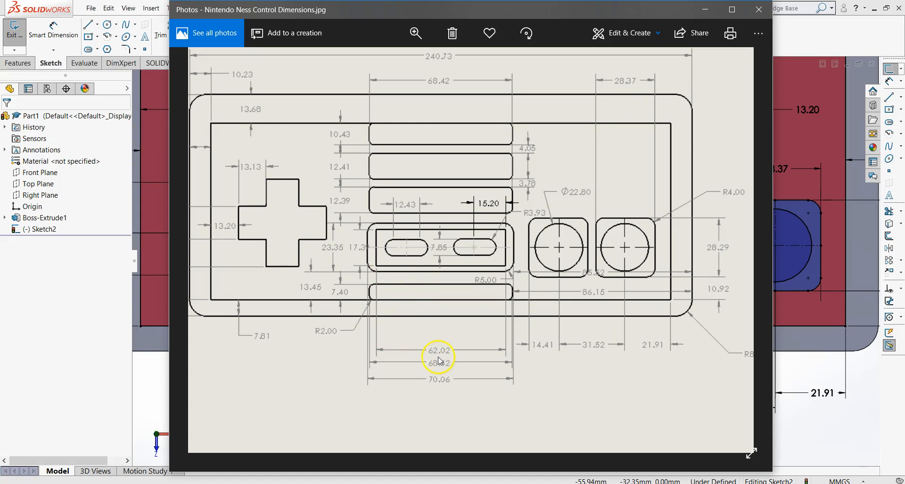
key("alt+Tab")
left_click(53, 29)
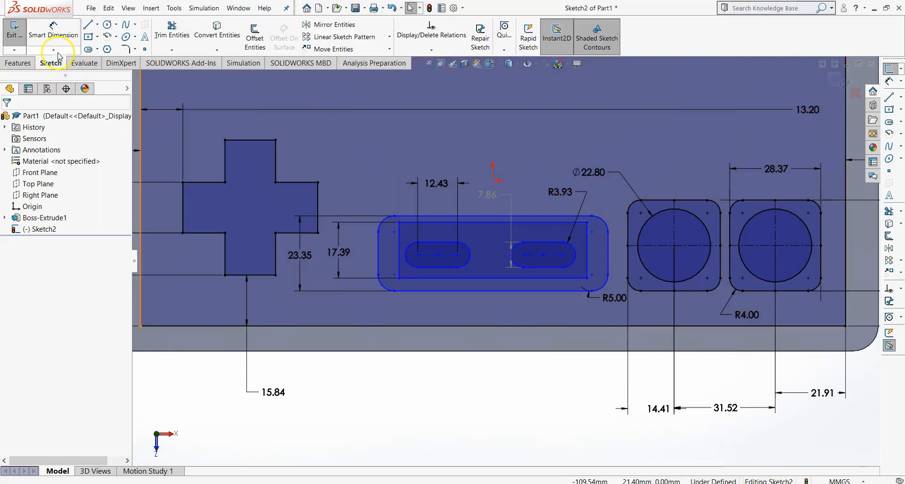
left_click(495, 278)
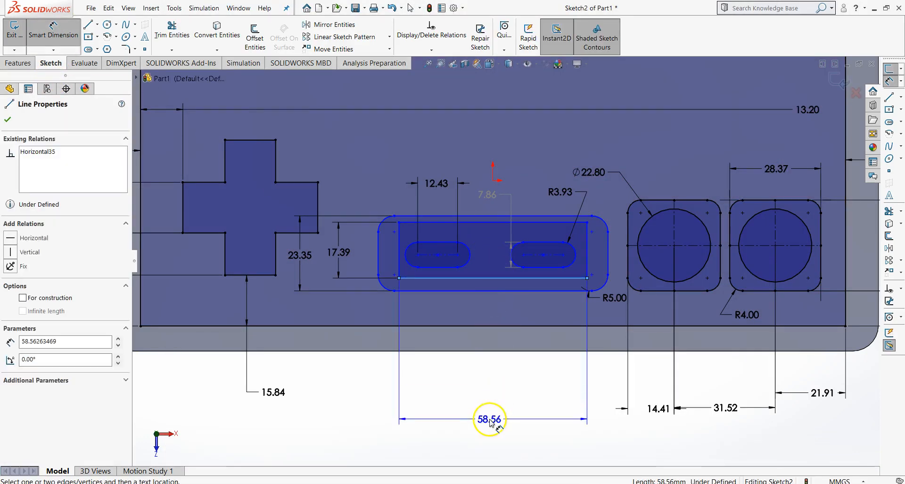
left_click(488, 397)
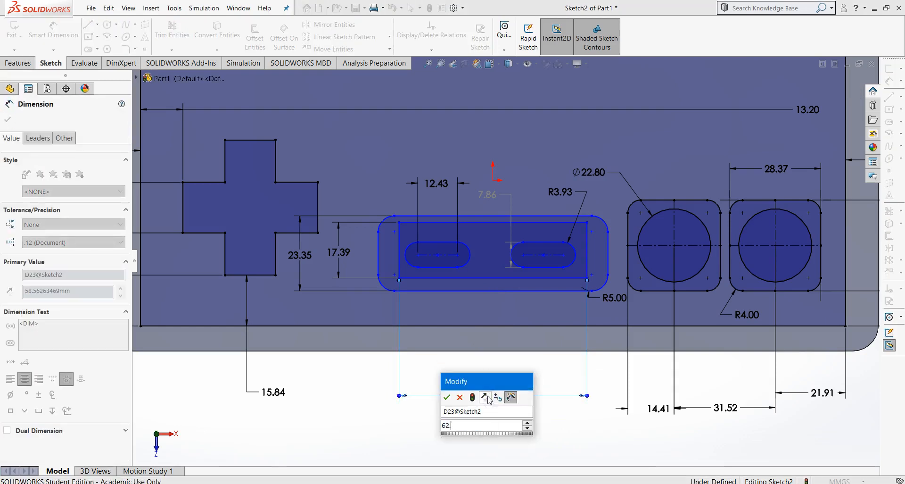
key("Return")
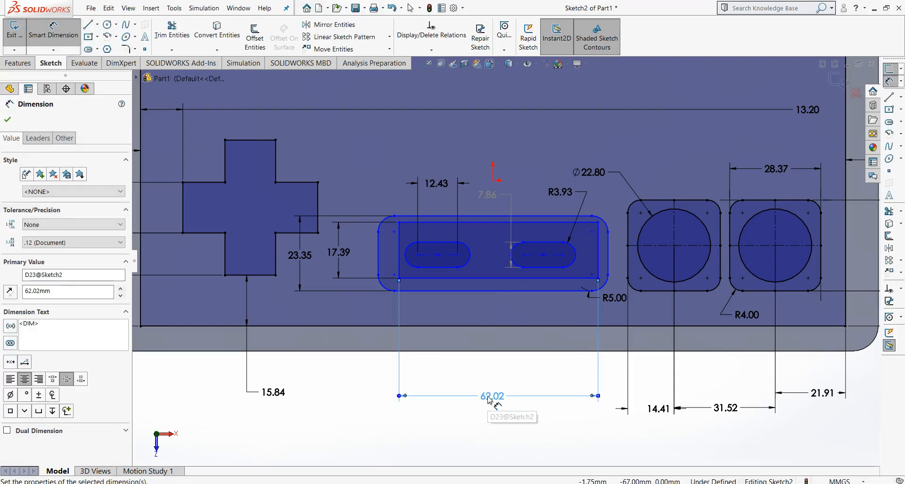
- Check the reference drawing and dimension the outer rounded rectangle's overall width as 70.06 mm between its vertical sides
key("alt+Tab")
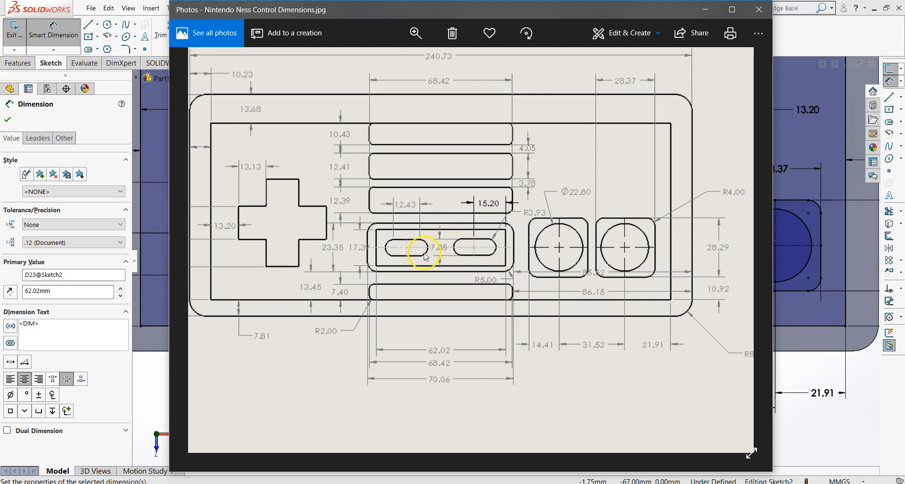
key("alt+Tab")
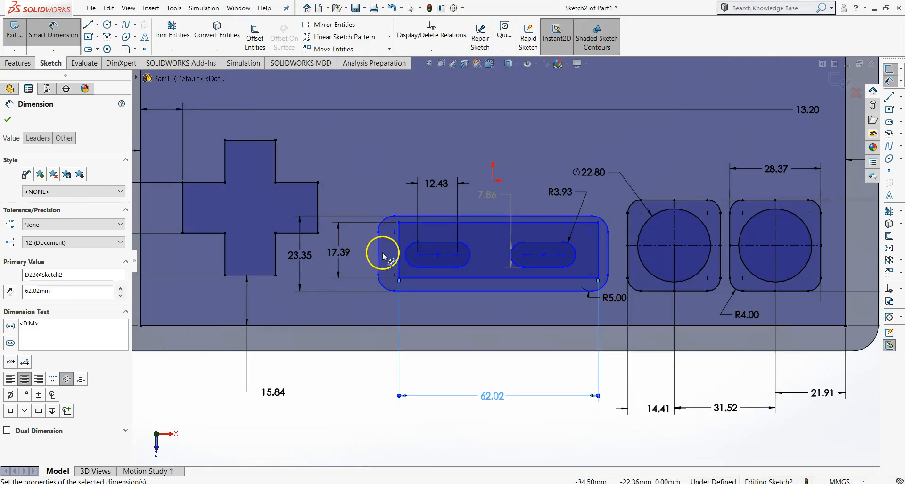
key("alt+Tab")
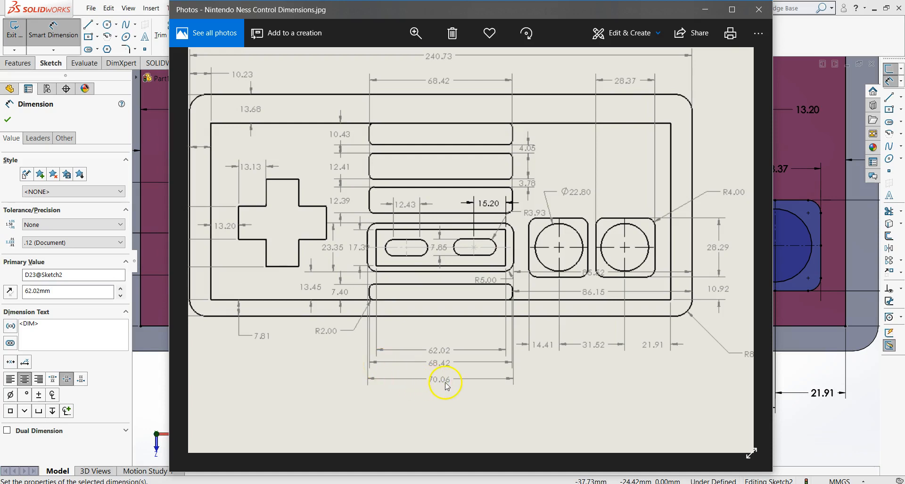
key("alt+Tab")
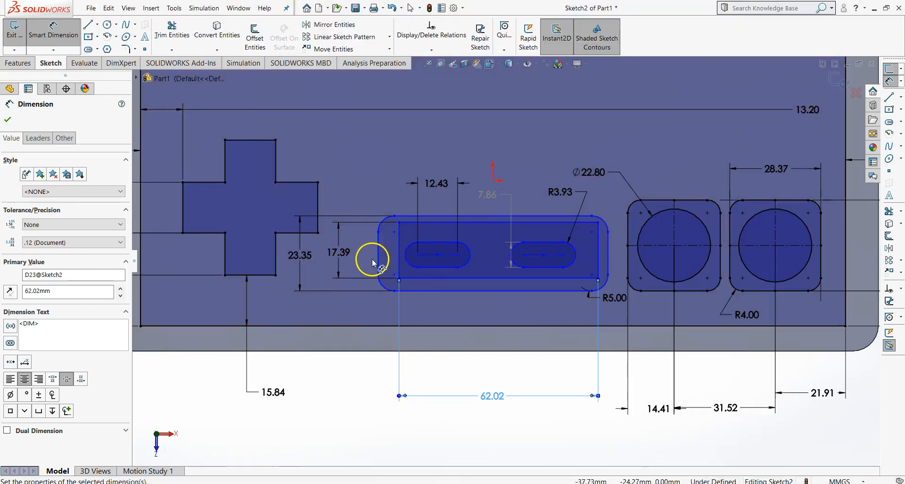
left_click(378, 257)
left_click(608, 257)
left_click(503, 435)
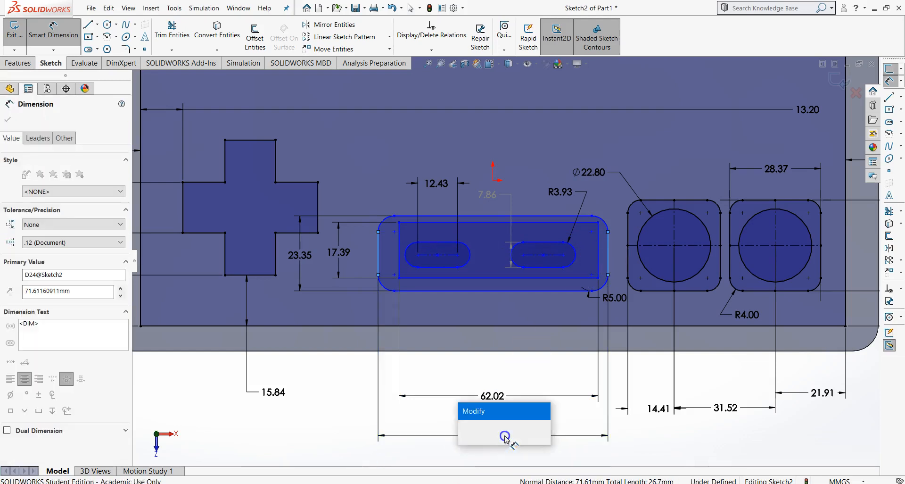
type("70.06")
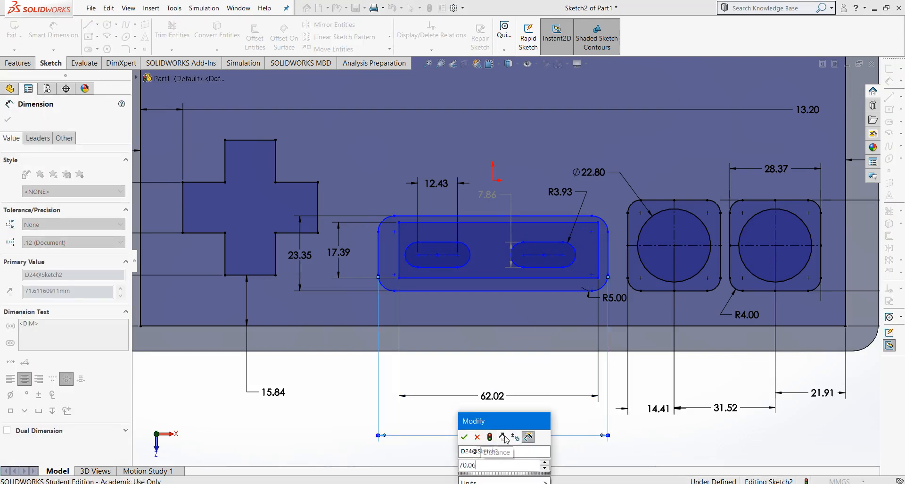
key("Return")
left_click(471, 364)
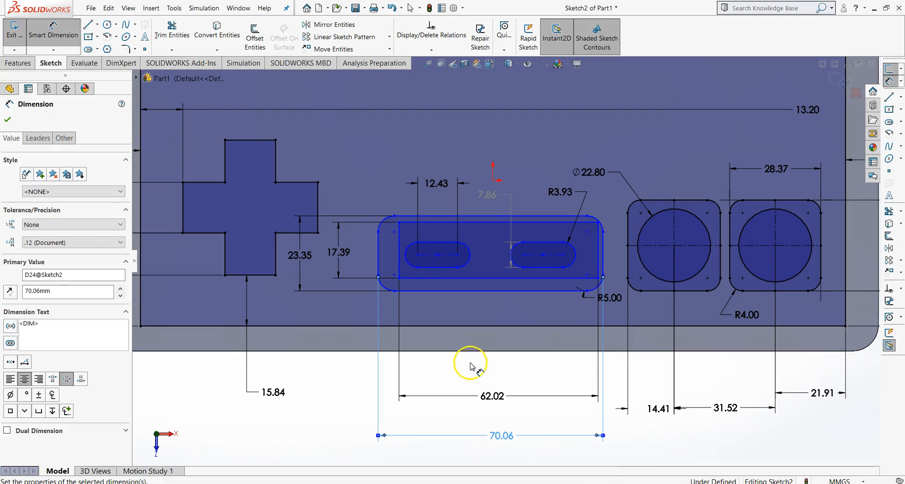
key("Escape")
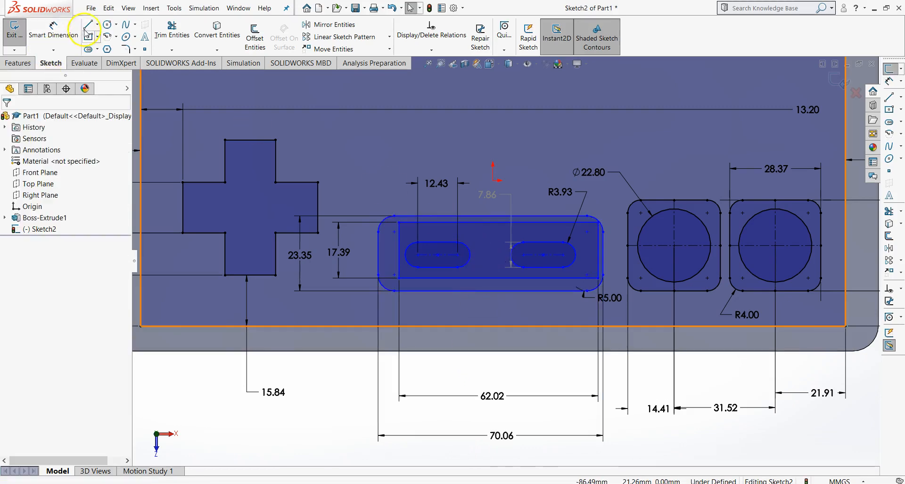
- Sketch a horizontal centerline across the outer rounded rectangle, joining the midpoints of its two vertical sides
left_click(97, 25)
left_click(109, 48)
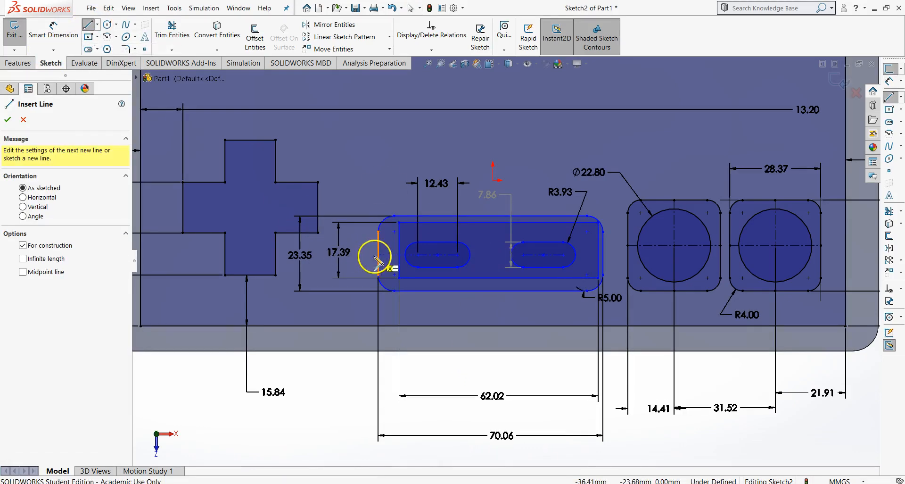
left_click(380, 255)
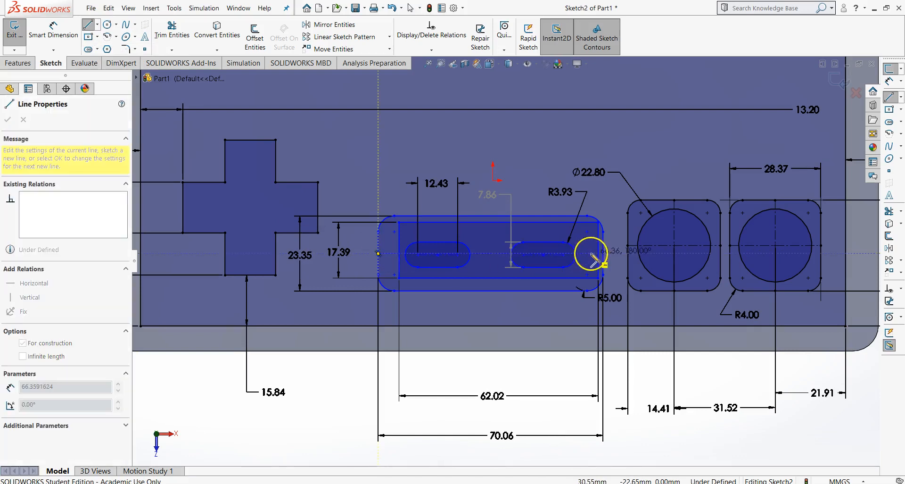
left_click(604, 253)
key("Escape")
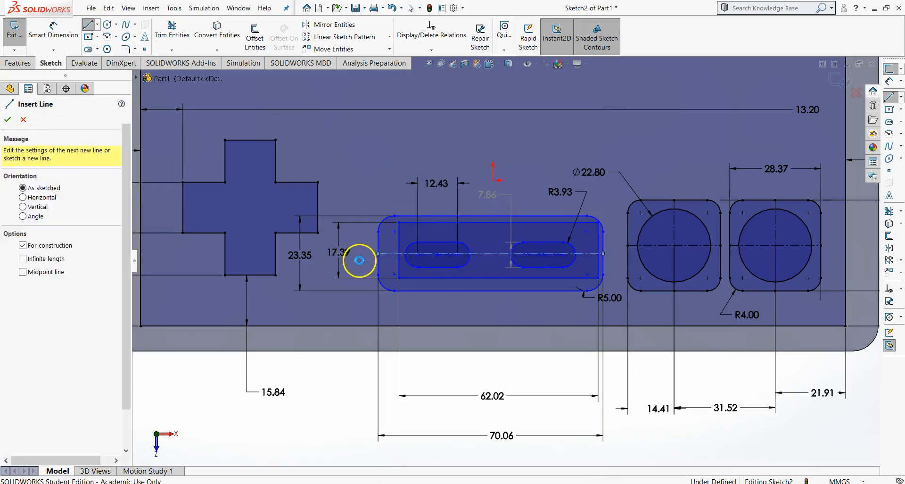
- Sketch a vertical centerline through the outer rounded rectangle, joining the midpoints of its upper and lower edges
left_click(98, 28)
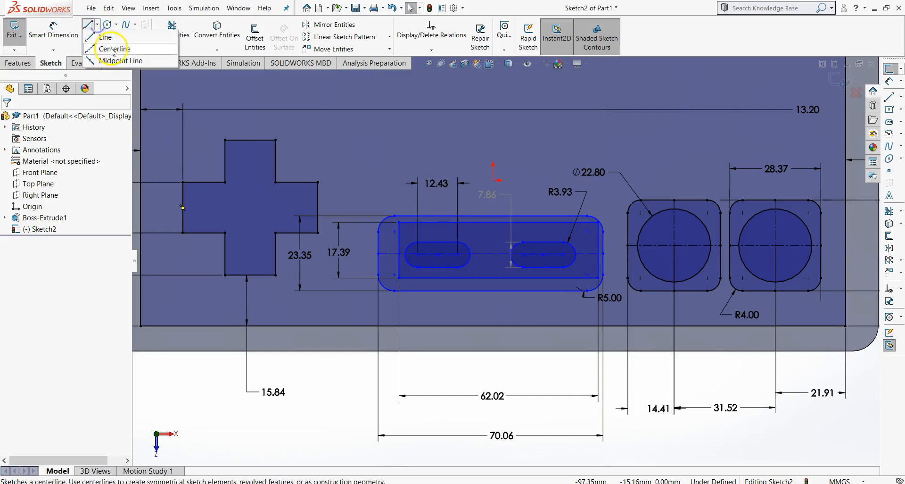
left_click(132, 105)
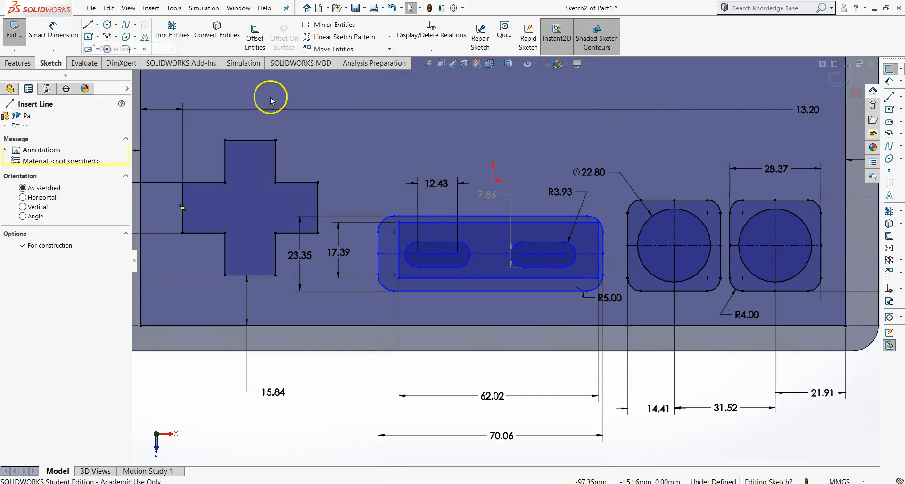
left_click(490, 216)
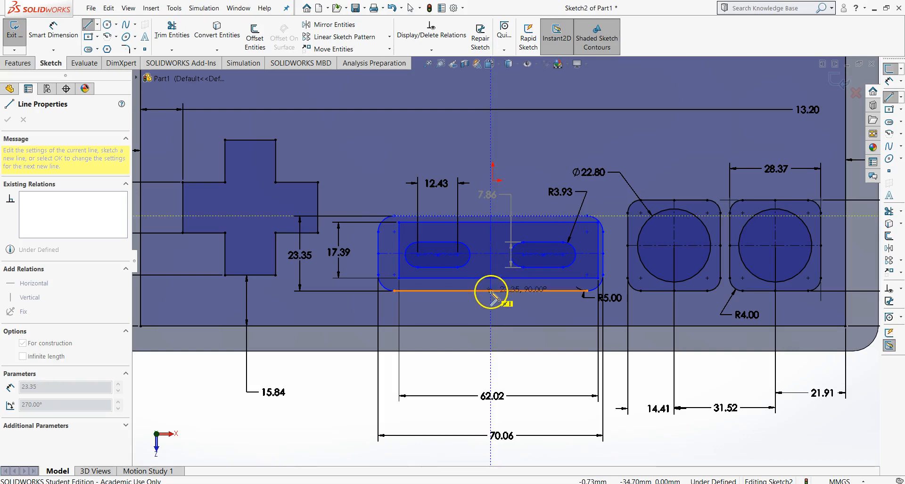
key("Escape")
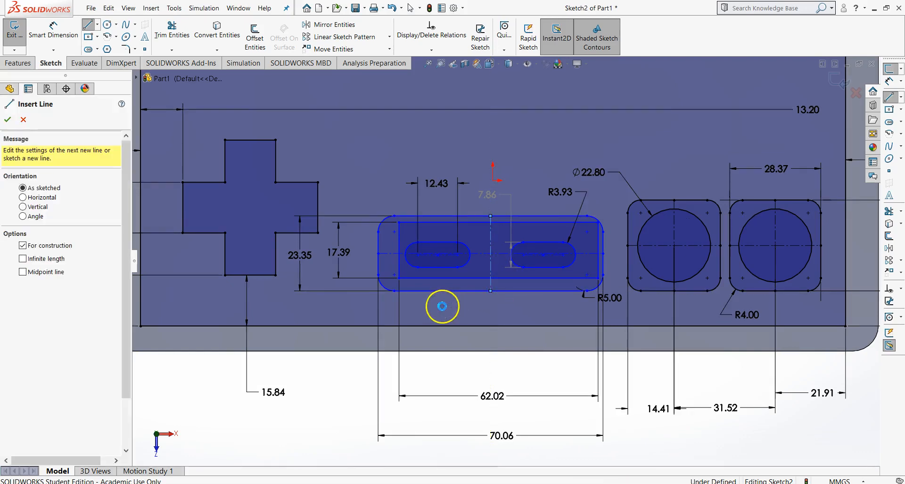
key("Escape")
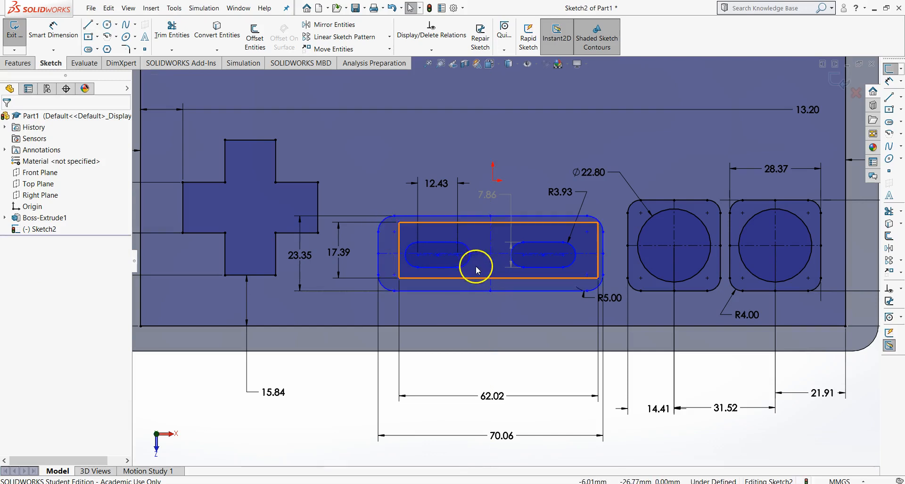
- Make the left slot's centerline collinear with the horizontal centerline of the outer rounded rectangle
scroll(476, 264, "down", 3)
scroll(458, 260, "down", 3)
scroll(400, 257, "down", 3)
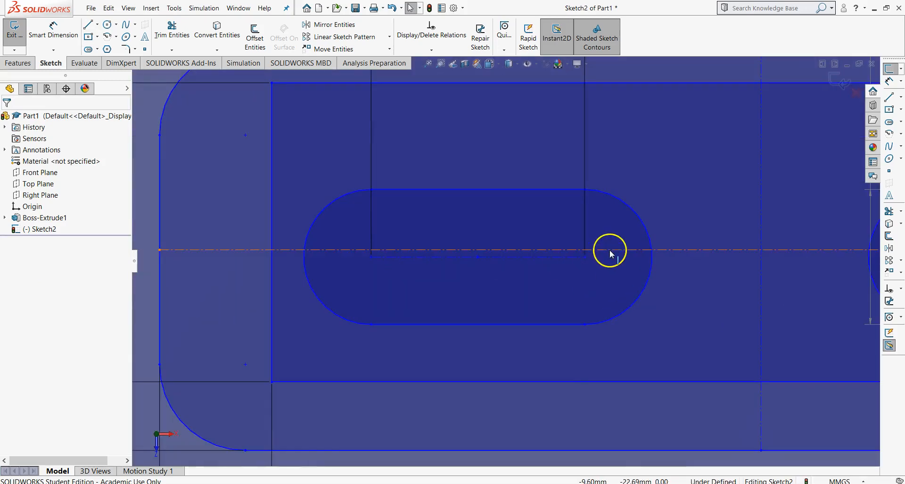
left_click(583, 259)
left_click(479, 251, "ctrl")
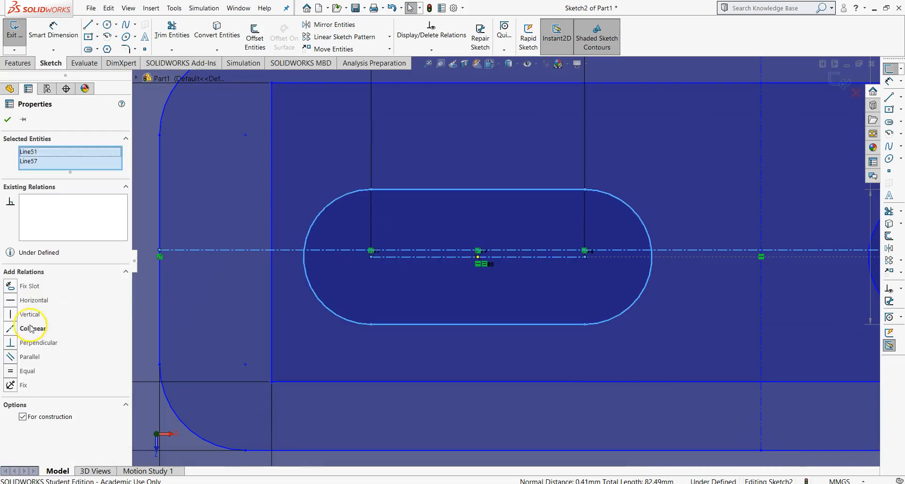
left_click(11, 329)
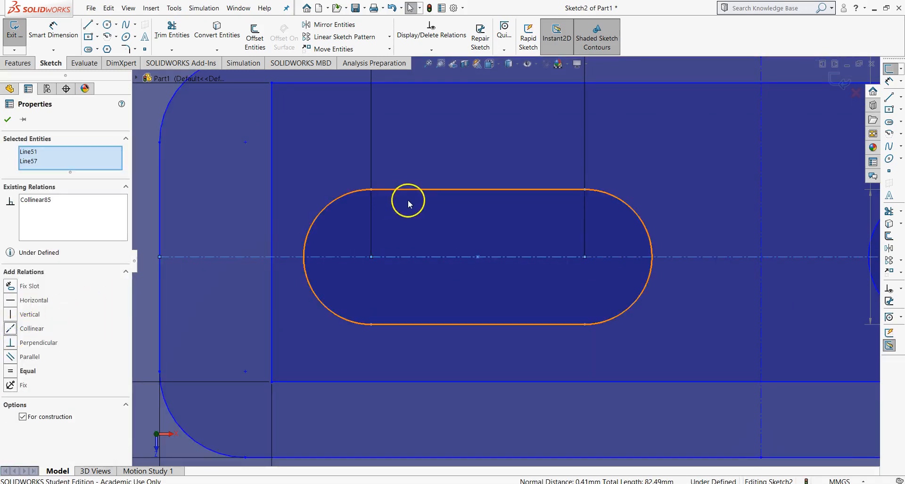
scroll(527, 262, "up", 7)
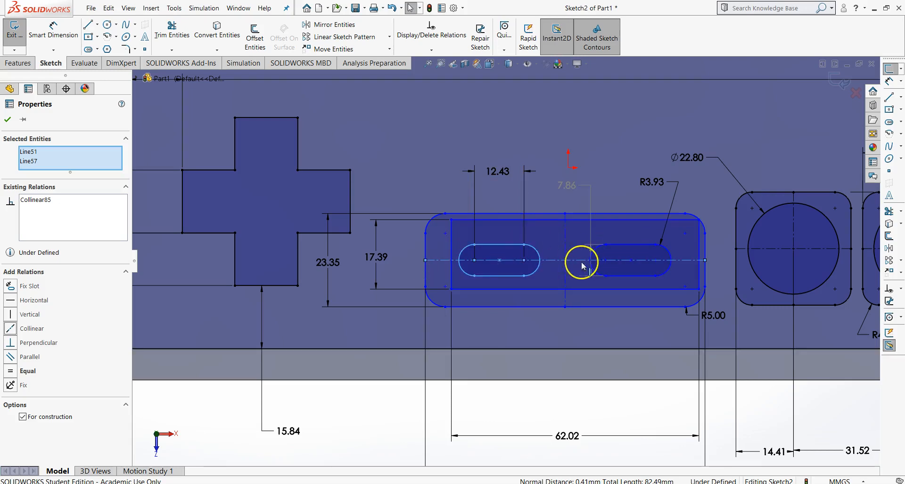
left_click(8, 121)
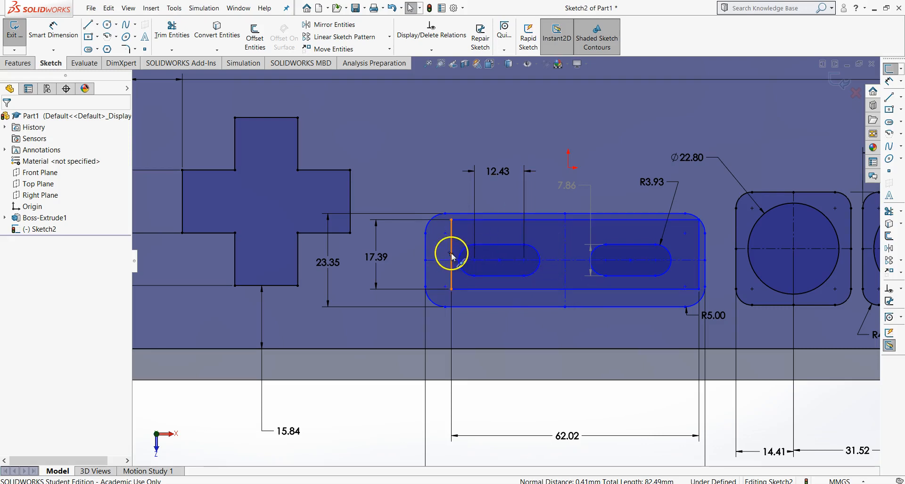
- Make the inner rectangle's two vertical sides symmetric about the vertical centerline
left_click(451, 240)
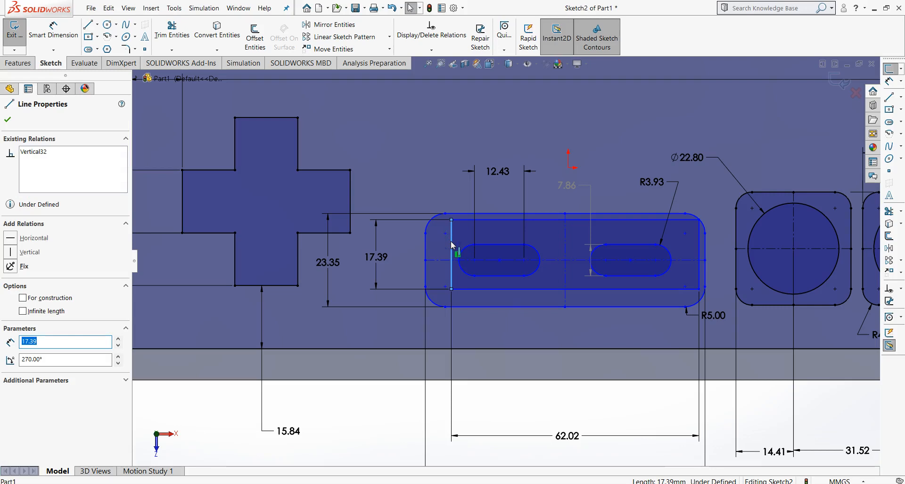
left_click(566, 246, "ctrl")
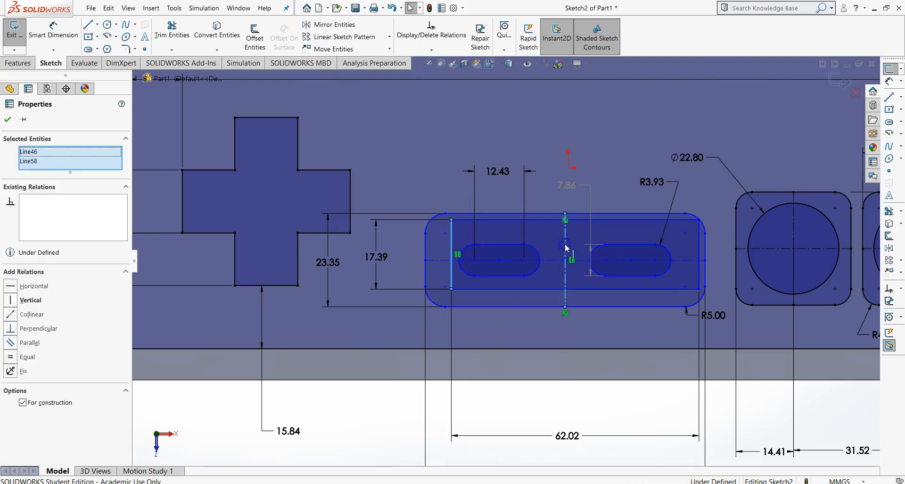
left_click(700, 241, "ctrl")
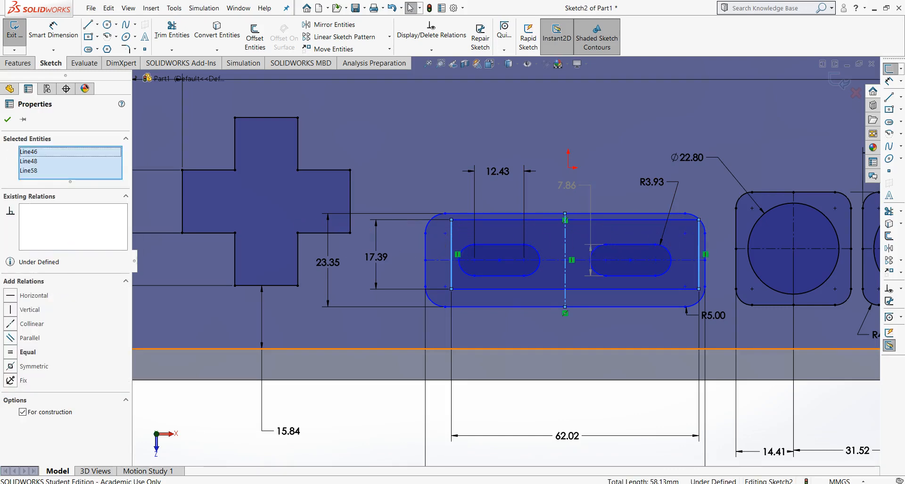
left_click(11, 366)
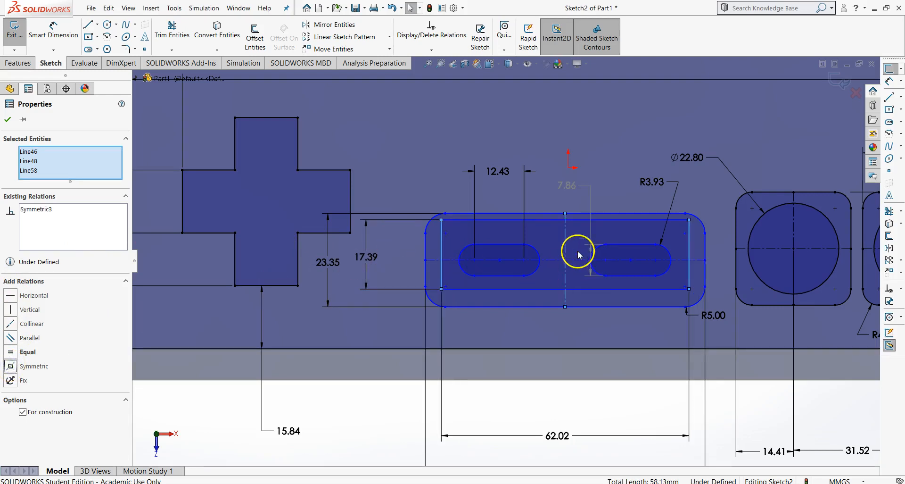
left_click(491, 281)
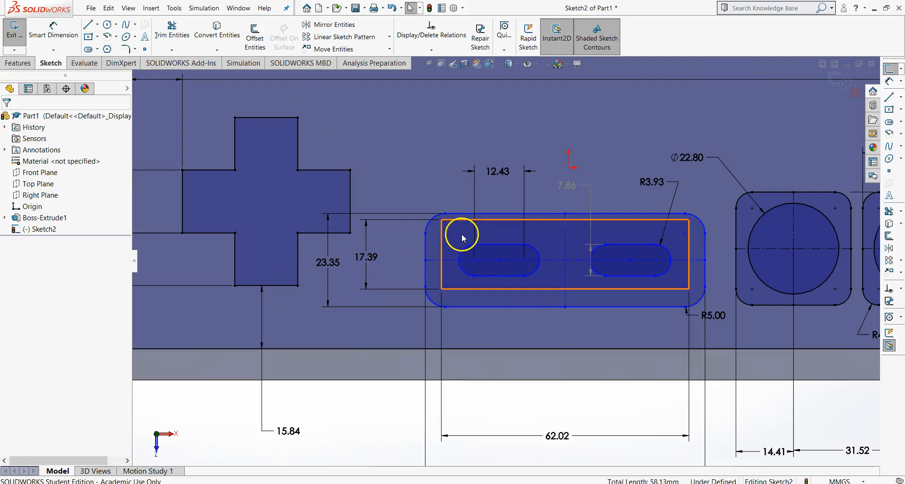
- Make the inner rectangle's upper and lower edges symmetric about the horizontal centerline
left_click(461, 218)
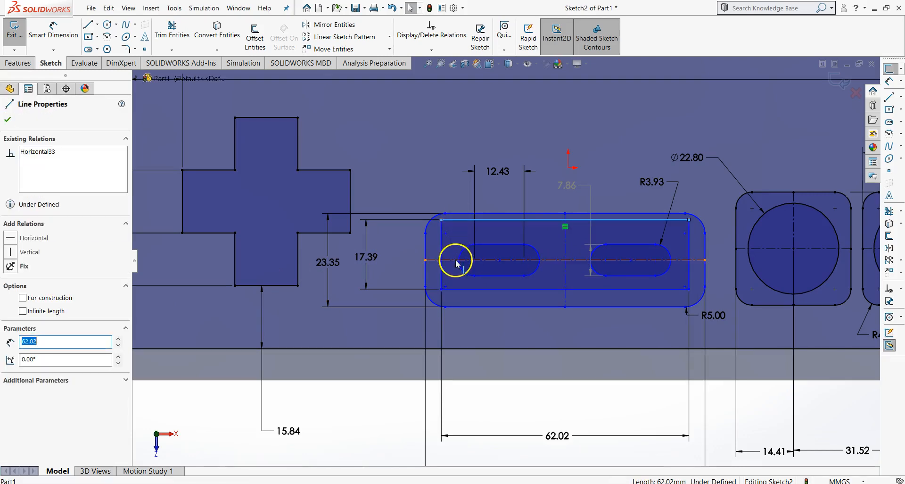
left_click(456, 288, "ctrl")
left_click(131, 346, "ctrl")
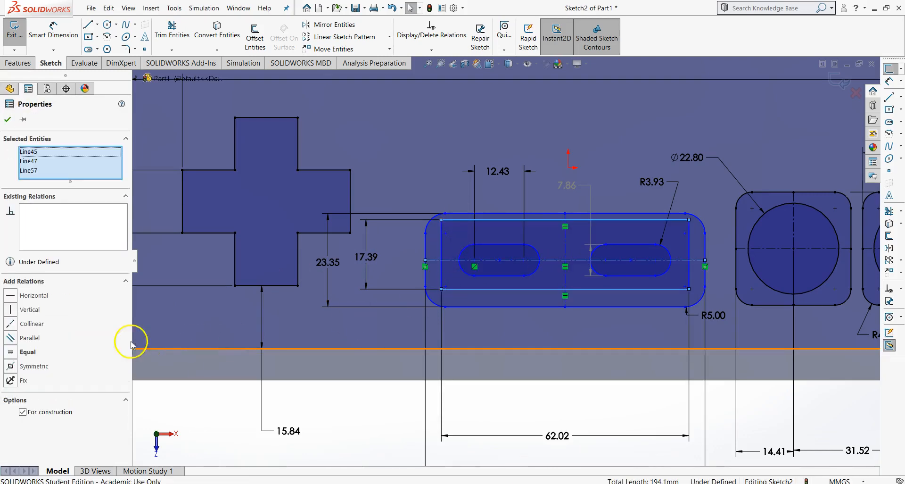
left_click(10, 366)
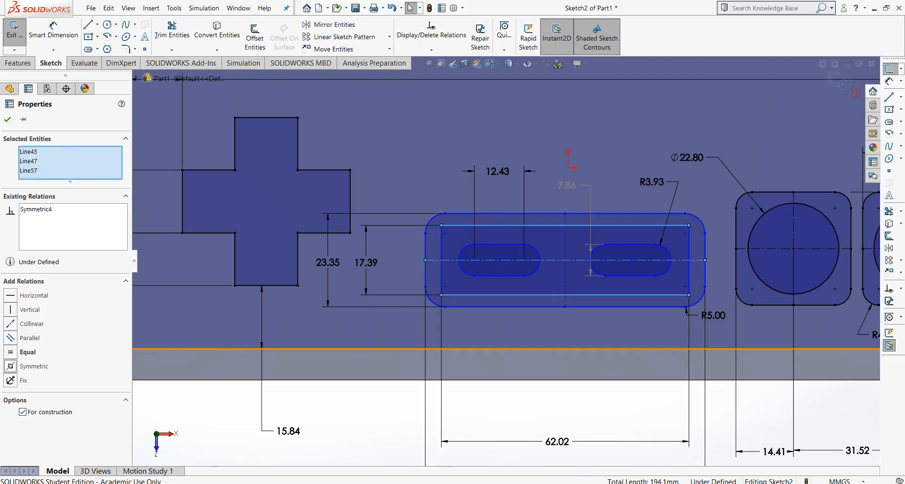
left_click(10, 121)
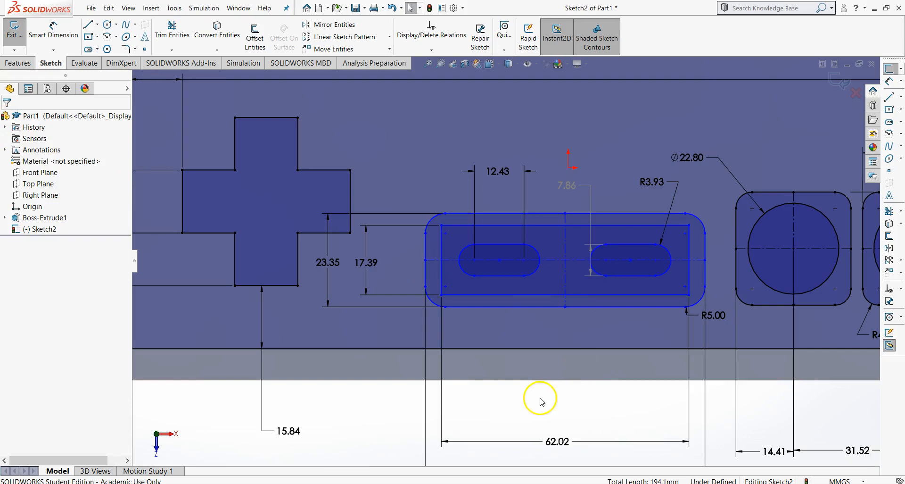
- Check the reference drawing and dimension the outer rounded rectangle's lower edge as 13.45 mm from the controller face's lower border line
key("alt+Tab")
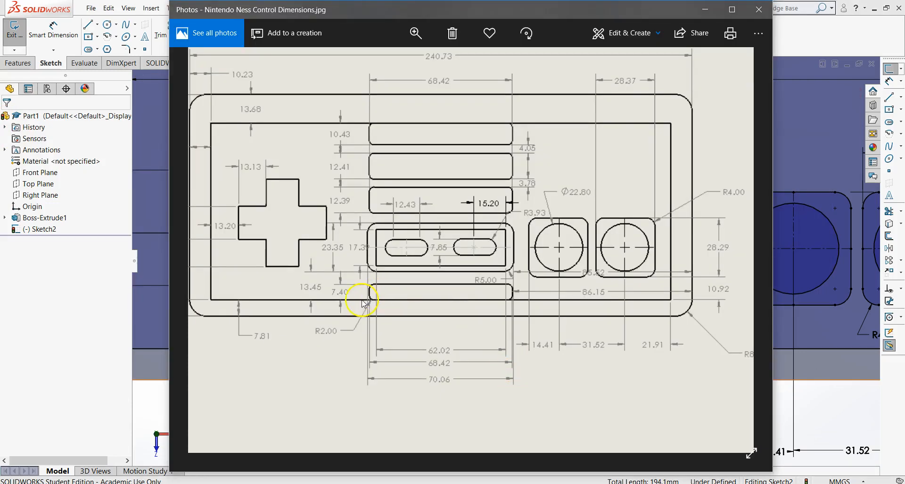
key("alt+Tab")
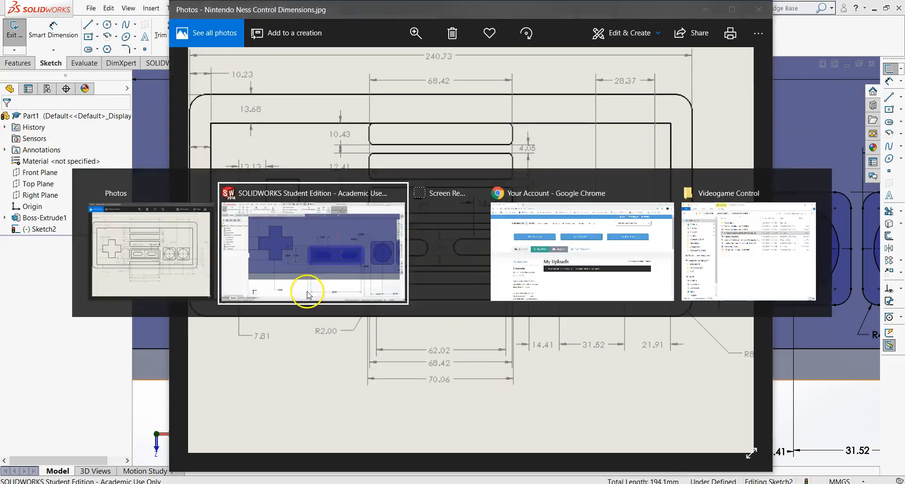
left_click(53, 31)
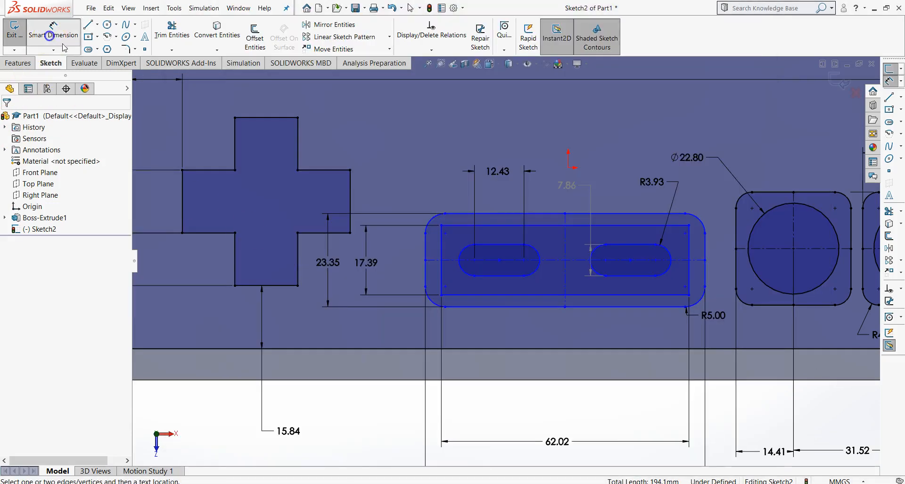
left_click(491, 310)
left_click(481, 349)
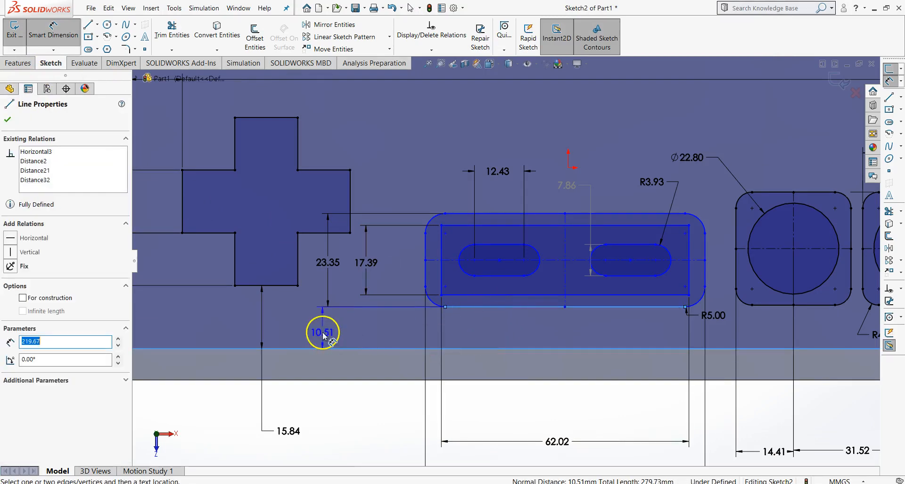
left_click(323, 332)
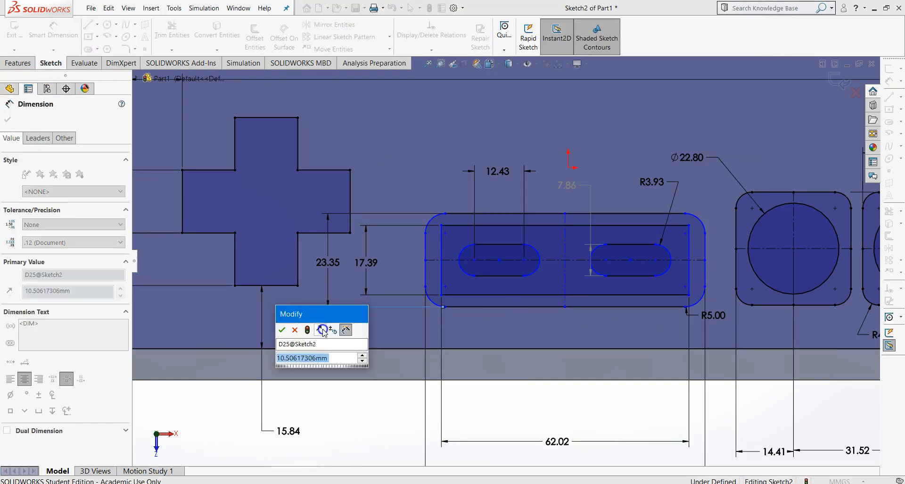
type("13.45")
key("Return")
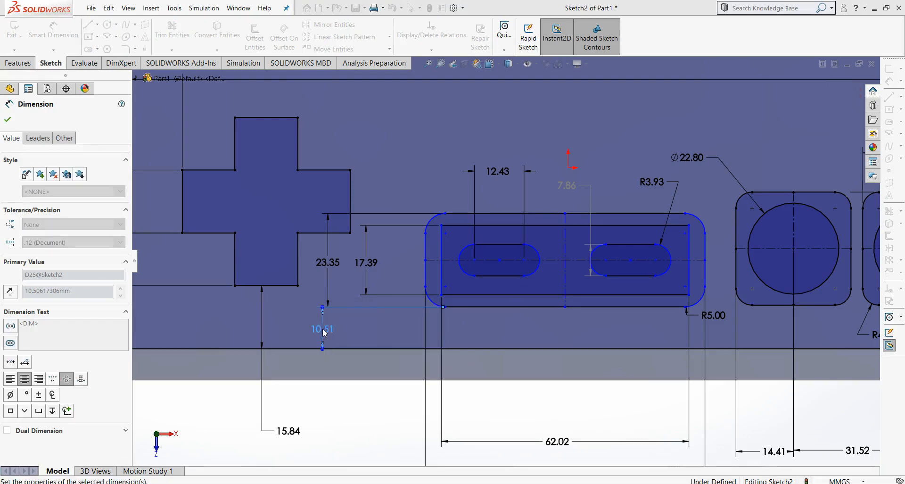
key("Escape")
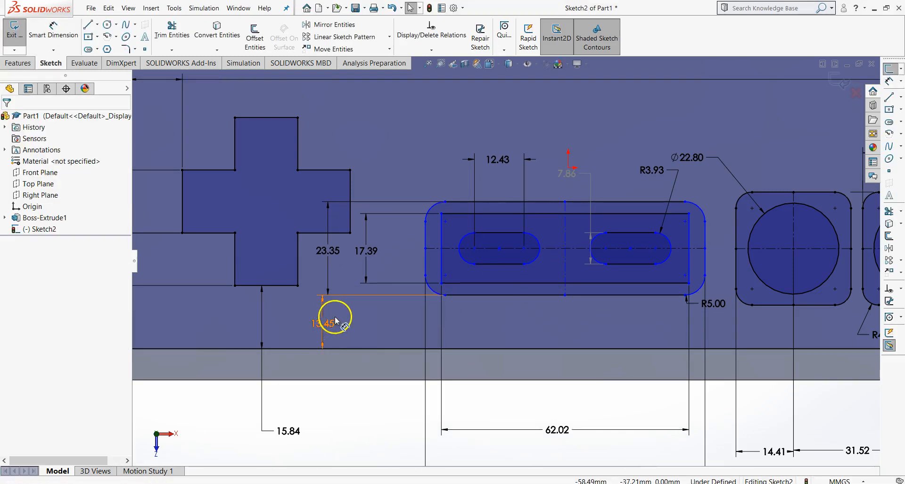
- Check the slot area in the reference drawing and shift the inner rectangle's left side slightly to test its remaining freedom
key("alt+Tab")
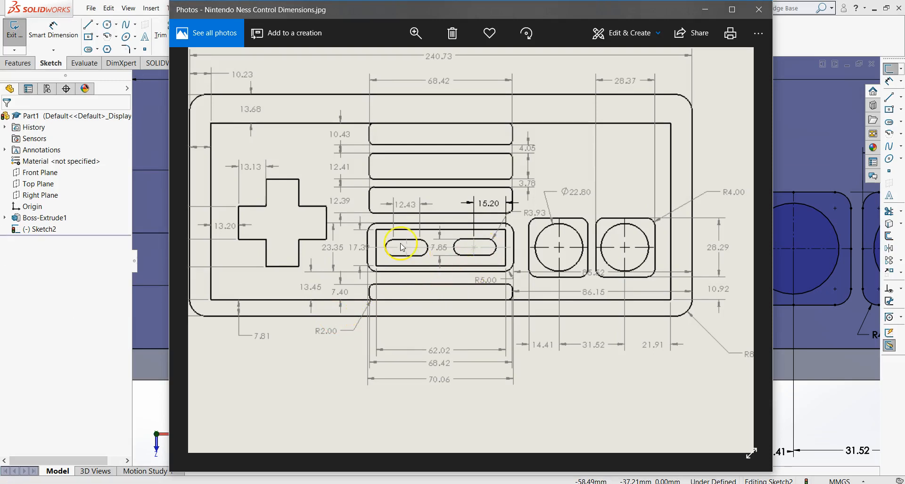
key("alt+Tab")
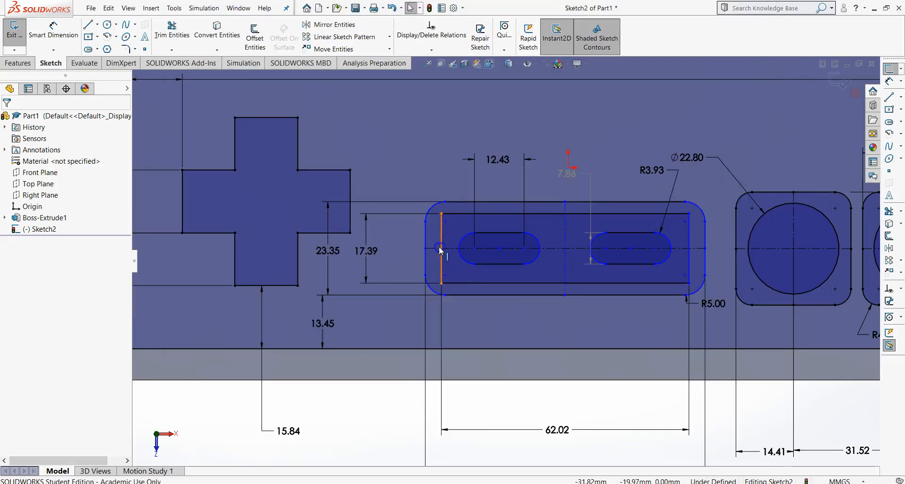
left_click(456, 252)
left_click_drag(458, 254, 440, 243)
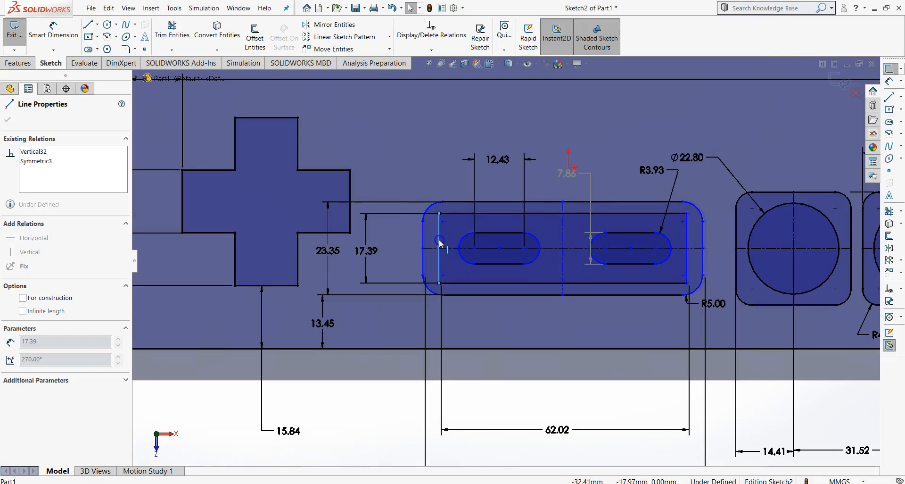
left_click(463, 259)
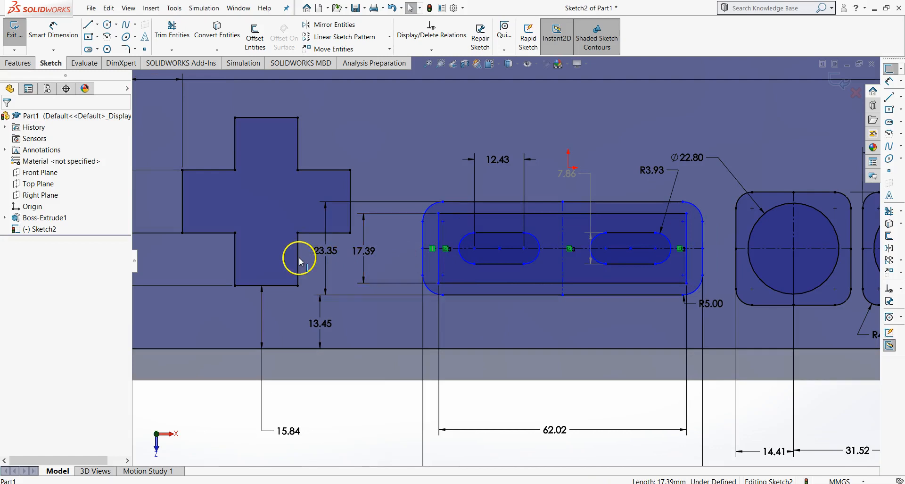
- Make the center points of the two slots symmetric about the vertical centerline
left_click(500, 248)
left_click(563, 234)
left_click(630, 248, "ctrl")
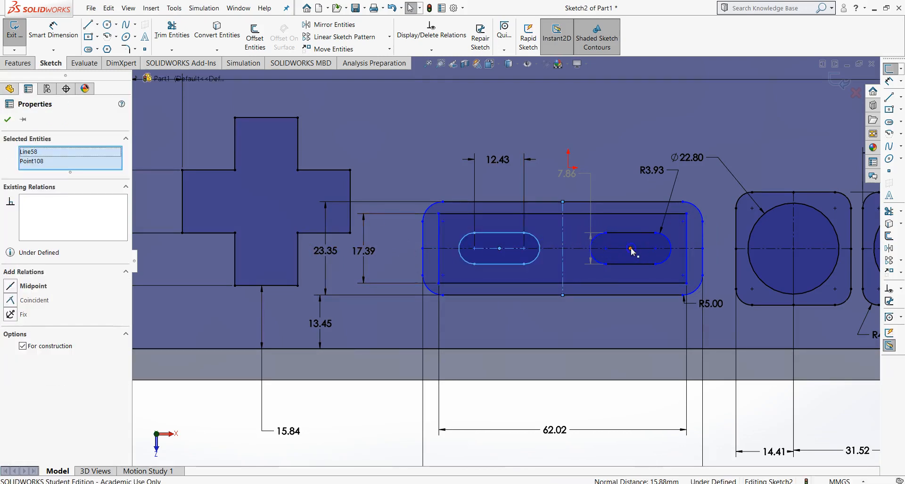
left_click(500, 248, "ctrl")
left_click(10, 323)
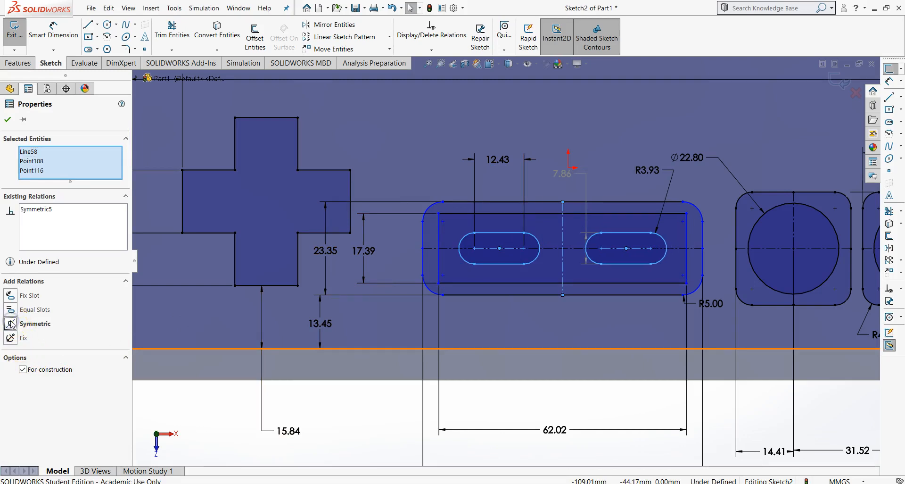
left_click(9, 120)
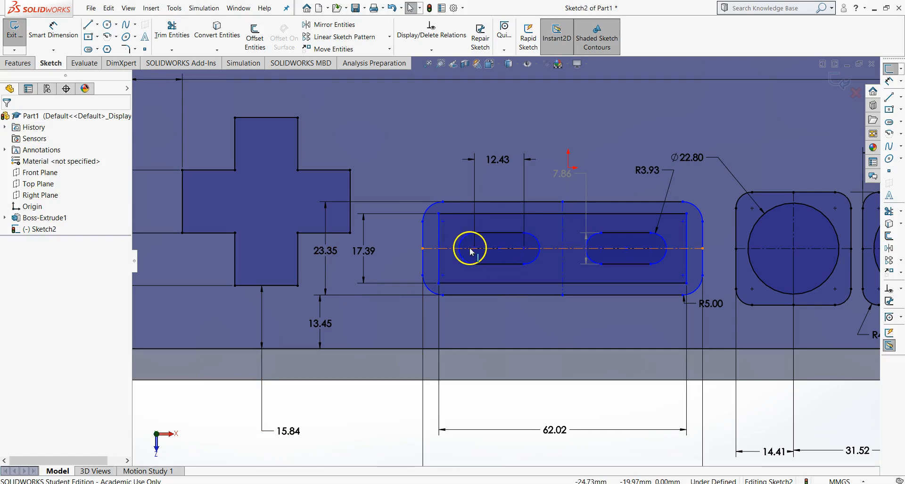
- Shift the left slot slightly toward the vertical centerline to test its symmetry with the right slot
mouse_move(475, 250)
left_mouse_down()
mouse_move(469, 255)
mouse_move(517, 256)
mouse_move(475, 259)
left_mouse_up()
left_click(462, 276)
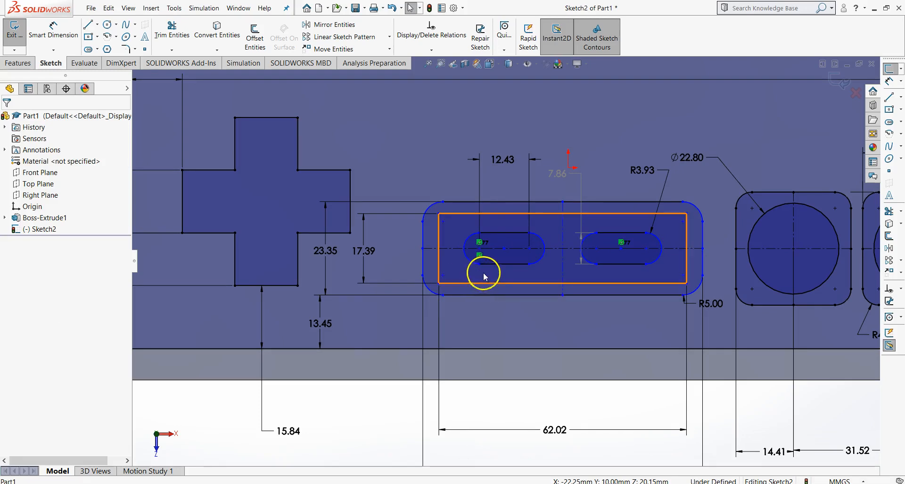
left_click(505, 250)
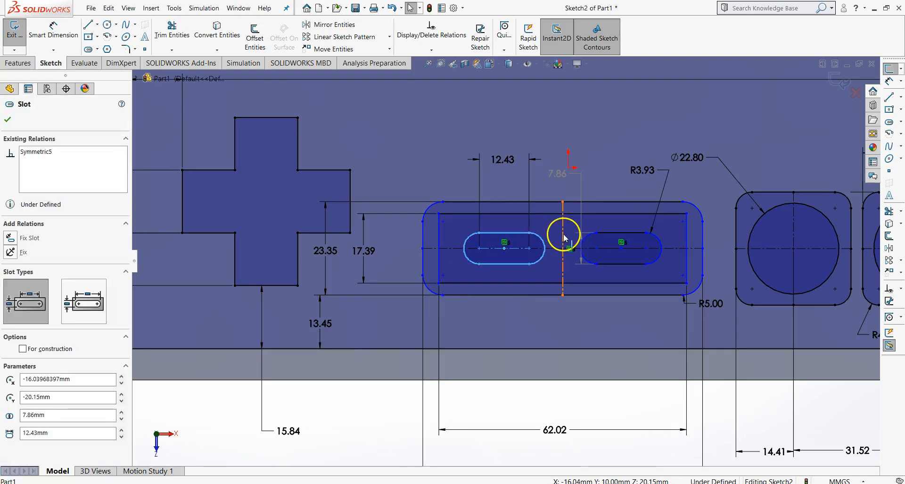
left_click(622, 250, "ctrl")
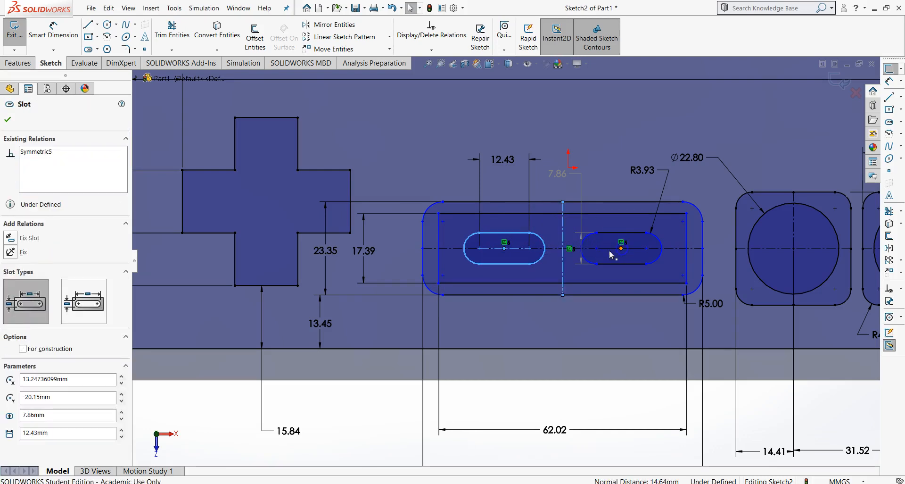
key("Escape")
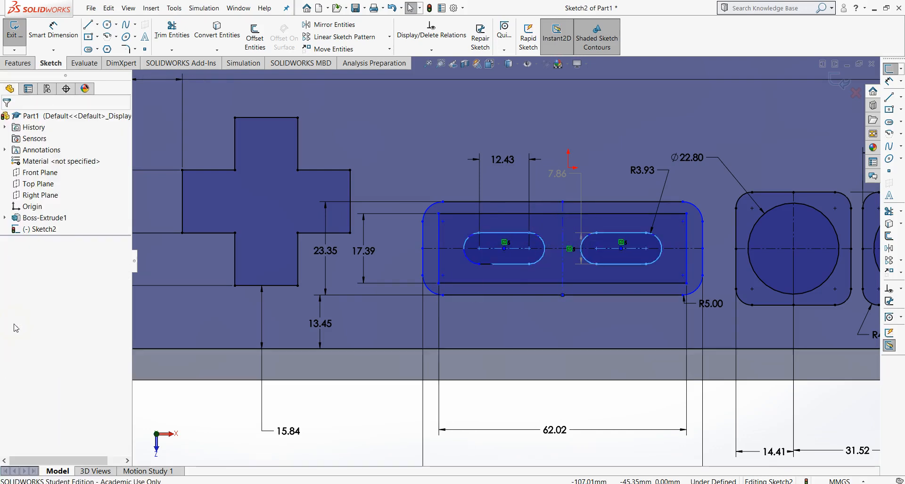
- Check the reference drawing, shift the outer rounded rectangle slightly, and move the 62.02 mm width dimension lower
key("alt+Tab")
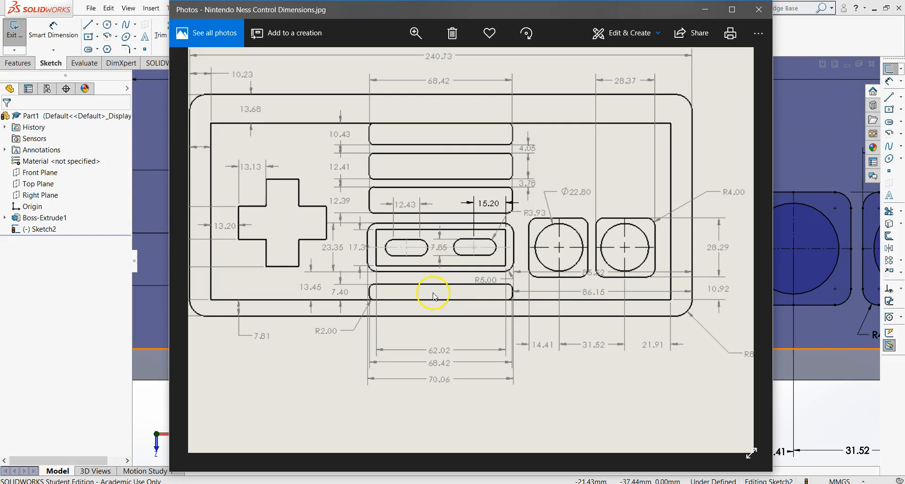
key("alt+Tab")
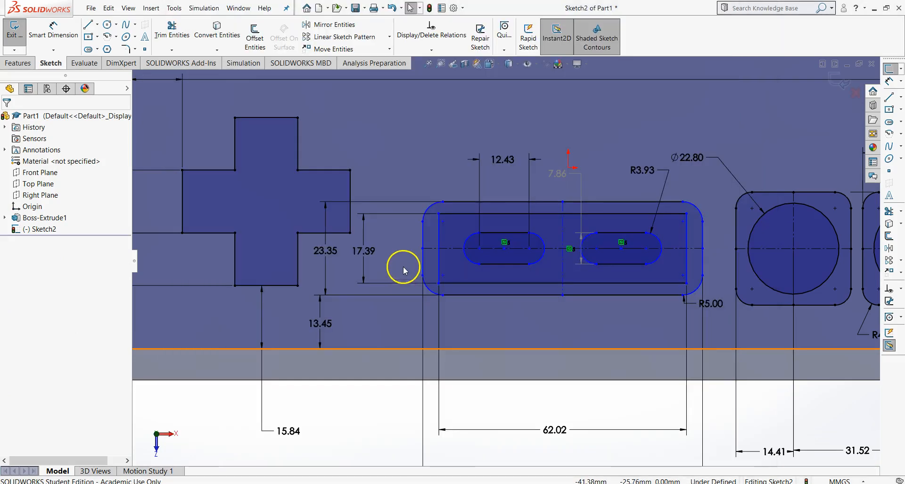
left_click(426, 210)
mouse_move(464, 248)
left_mouse_down()
mouse_move(465, 269)
mouse_move(440, 291)
mouse_move(450, 304)
mouse_move(445, 338)
mouse_move(425, 324)
mouse_move(437, 314)
mouse_move(442, 321)
mouse_move(420, 313)
mouse_move(456, 313)
mouse_move(311, 313)
mouse_move(442, 336)
mouse_move(398, 325)
mouse_move(438, 330)
left_mouse_up()
key("alt+Tab")
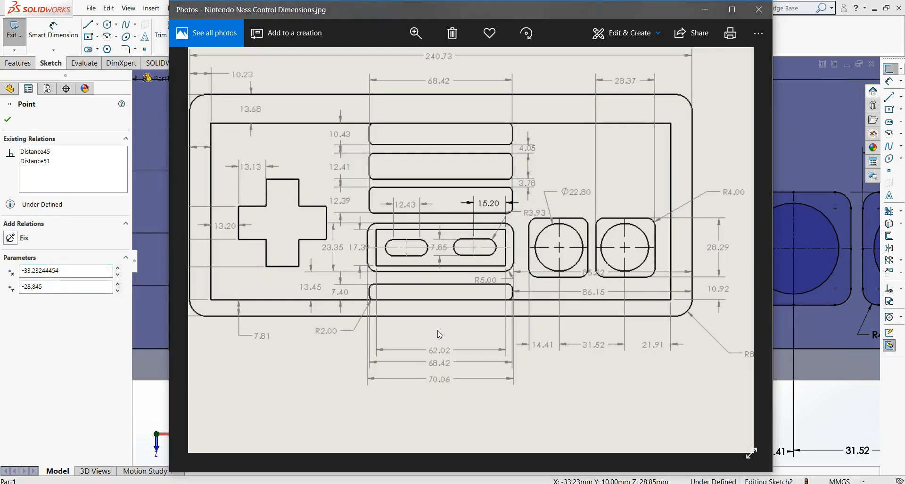
key("alt+Tab")
key("Escape")
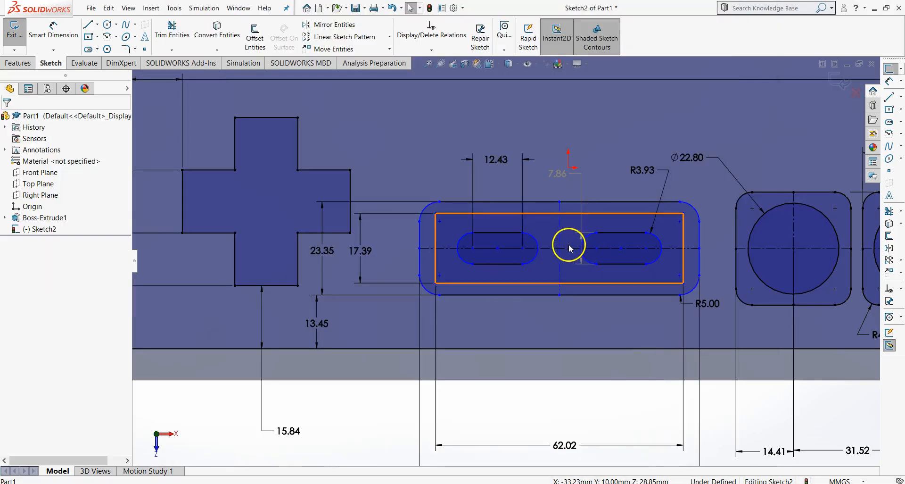
- Move the right slot's 7.86 mm height dimension away from the origin to above the slot
left_click(559, 235)
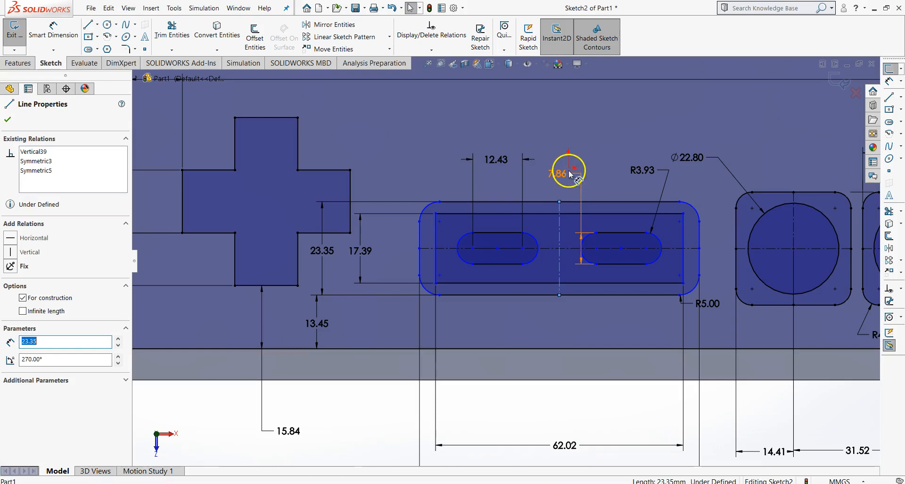
key("Escape")
left_click_drag(559, 176, 598, 182)
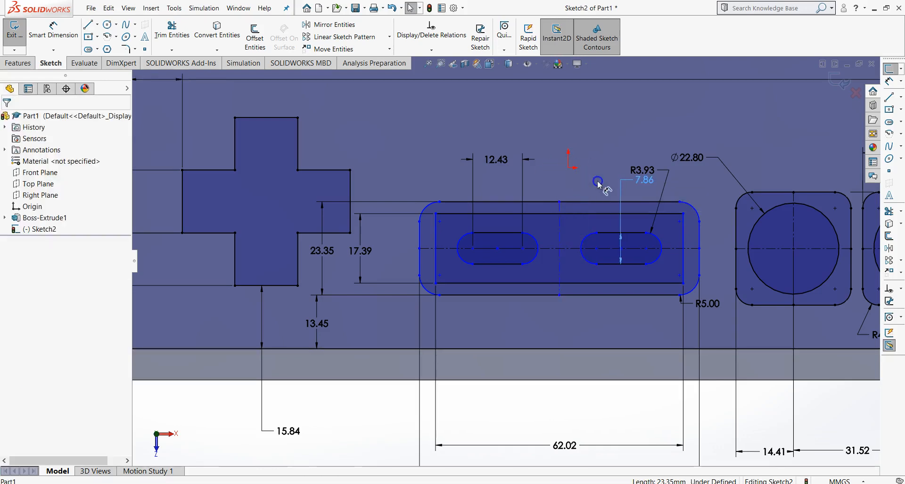
left_click(561, 235)
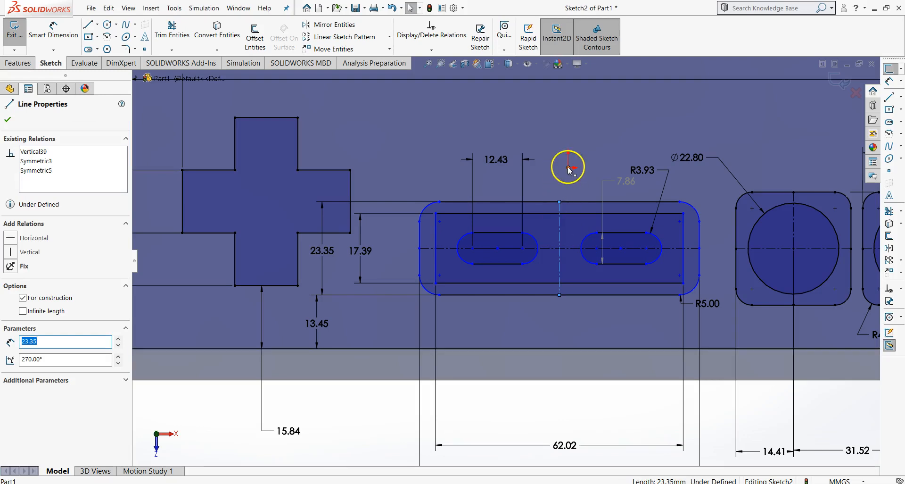
left_click(569, 168, "ctrl")
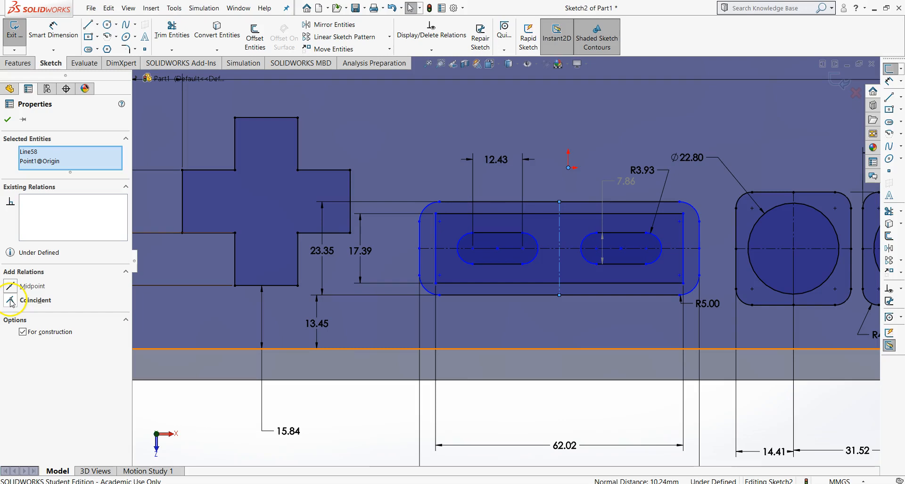
key("Escape")
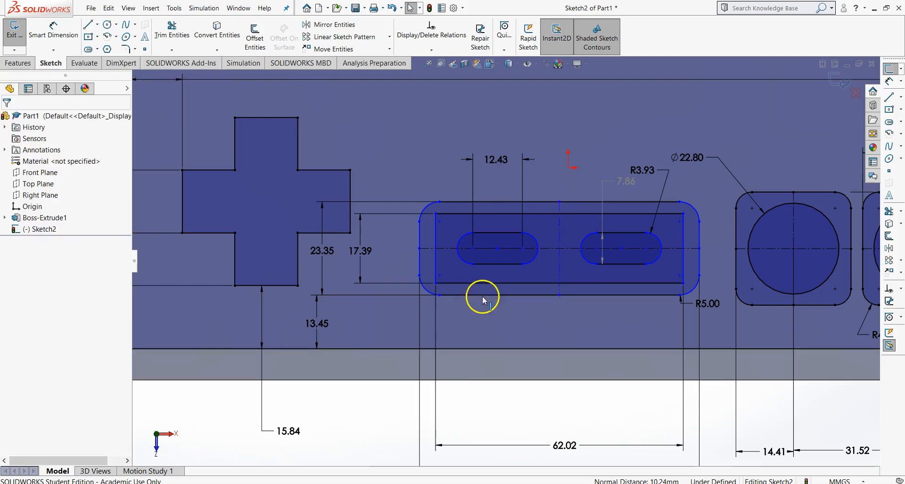
left_click(560, 225)
left_click(568, 168, "ctrl")
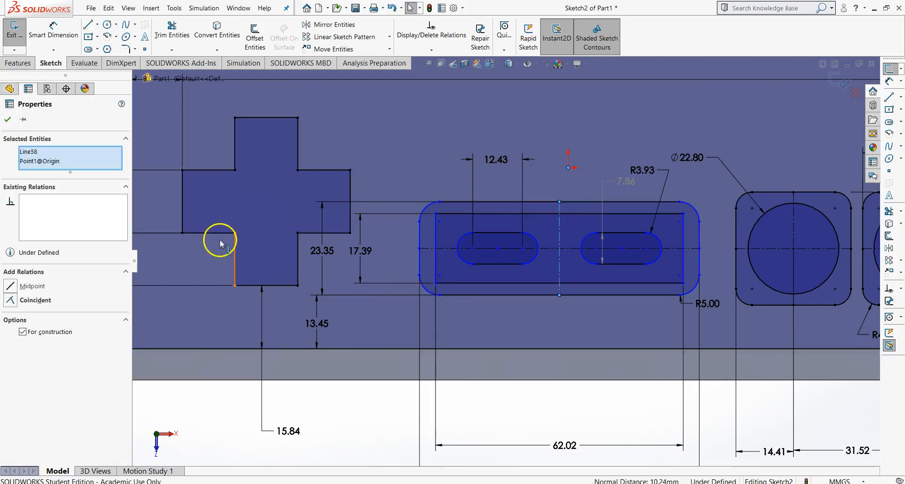
key("Escape")
- Draw a vertical construction centerline from the midpoint of the inner face rectangle's upper edge through the origin to the controller body's lower edge
key("f")
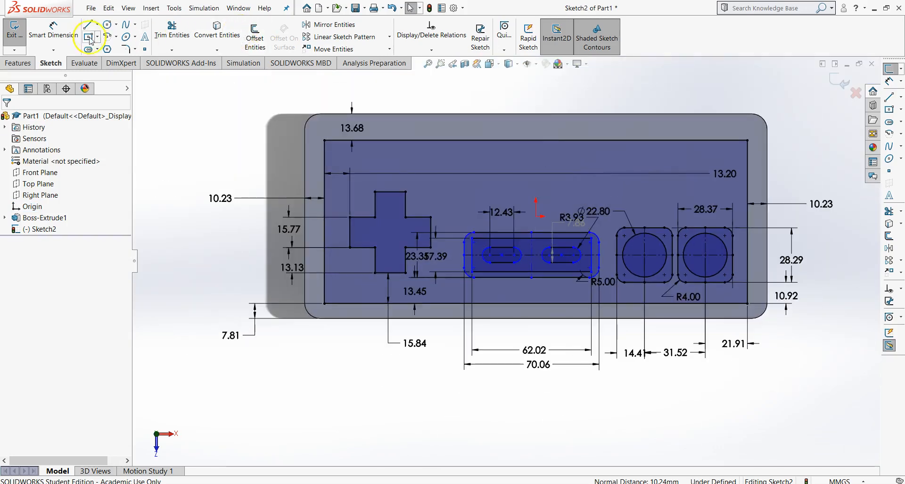
left_click(97, 26)
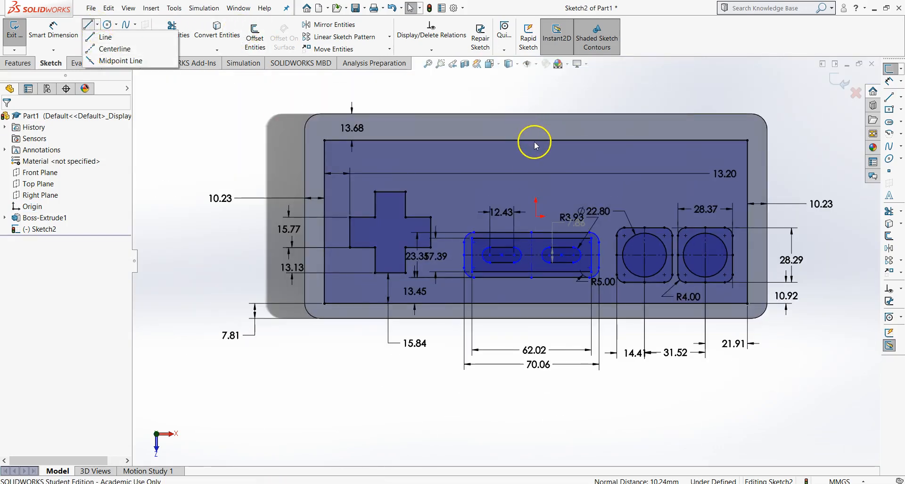
left_click(535, 150)
left_click(98, 25)
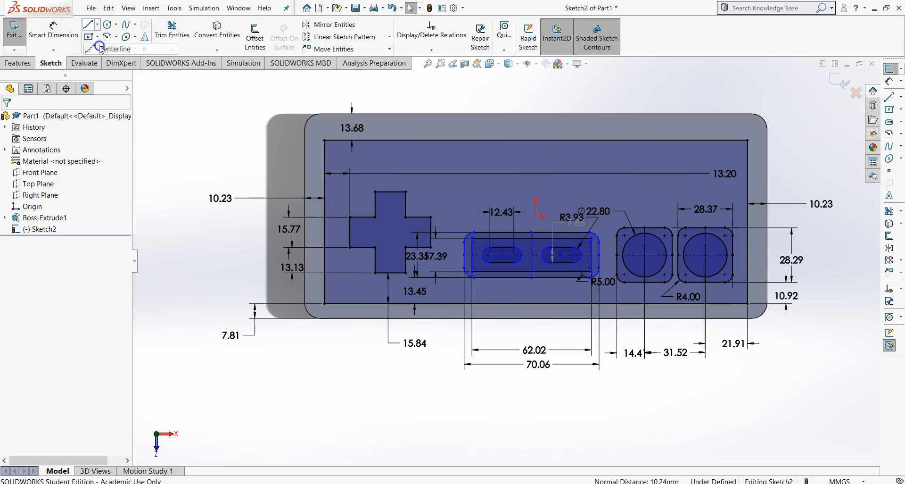
left_click(105, 45)
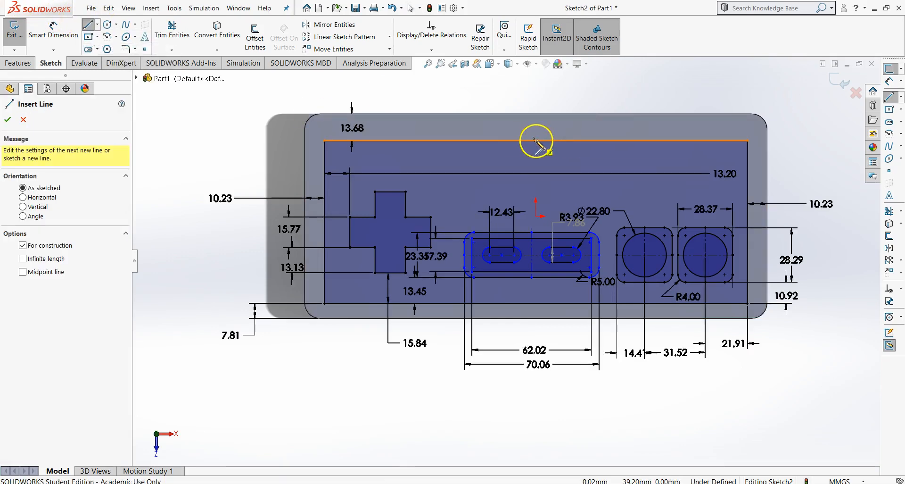
left_click(535, 139)
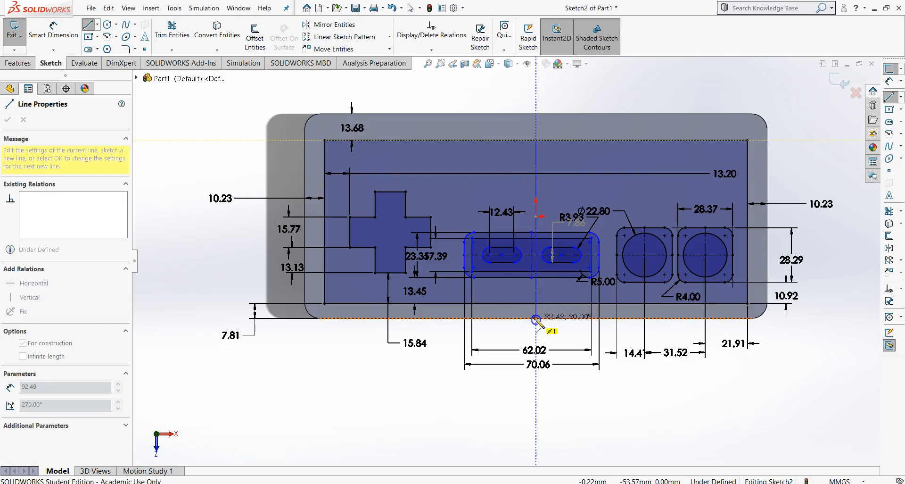
left_click(535, 319)
key("Escape")
- Make the slot area's vertical centerline collinear with the full-height construction centerline through the origin
scroll(539, 237, "down", 2)
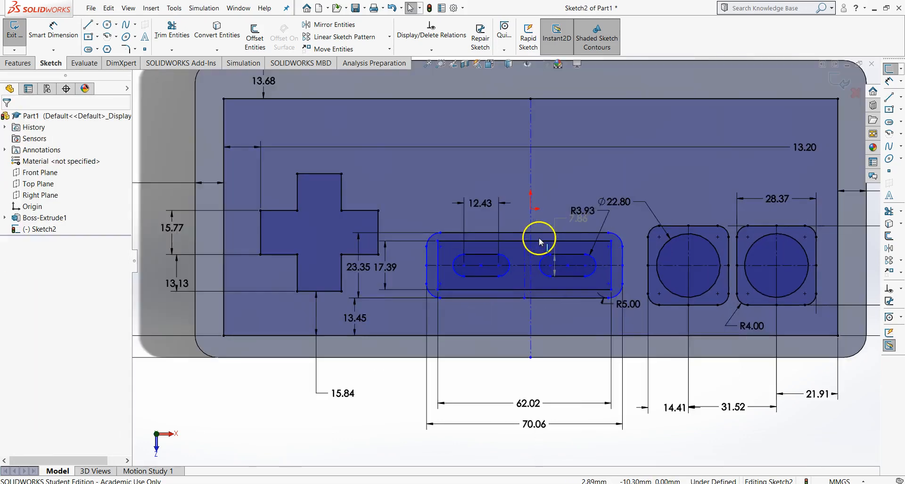
scroll(539, 237, "down", 2)
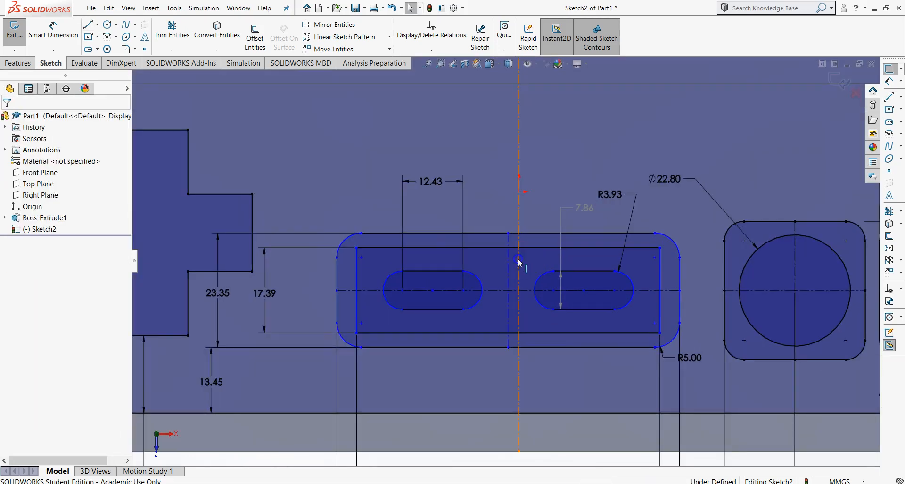
left_click(519, 261)
left_click(509, 260, "ctrl")
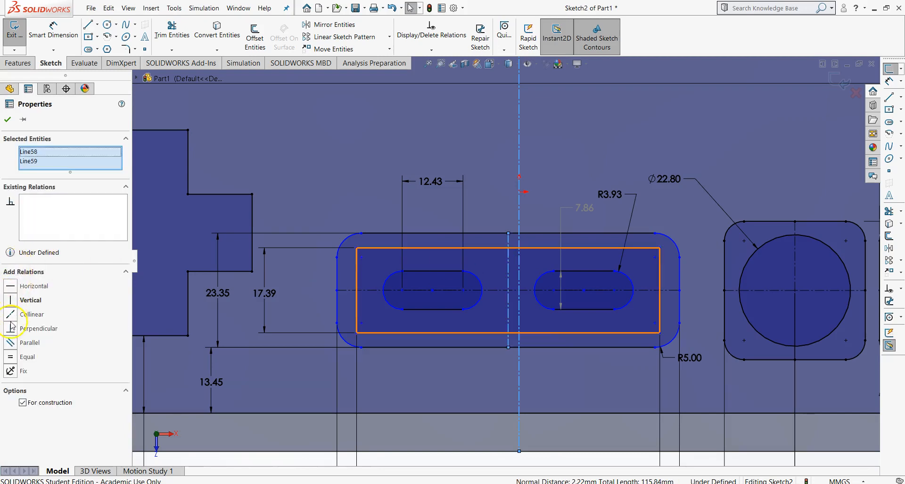
left_click(11, 315)
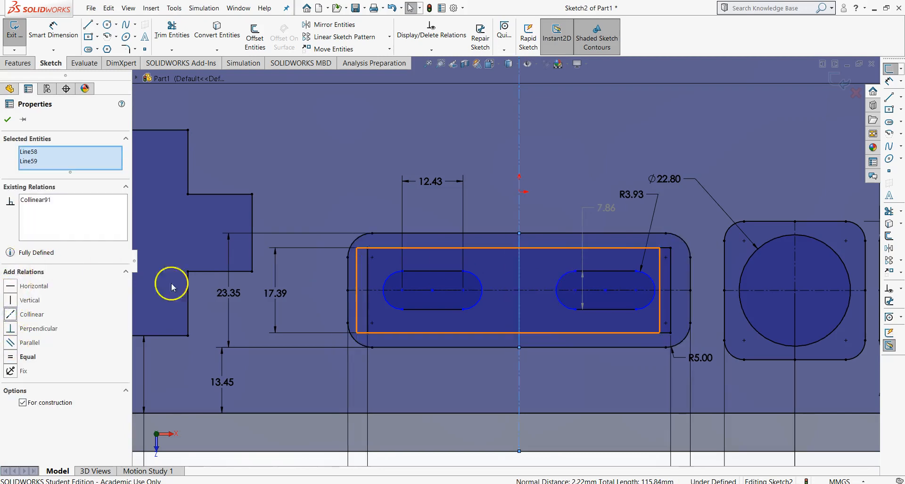
left_click(10, 119)
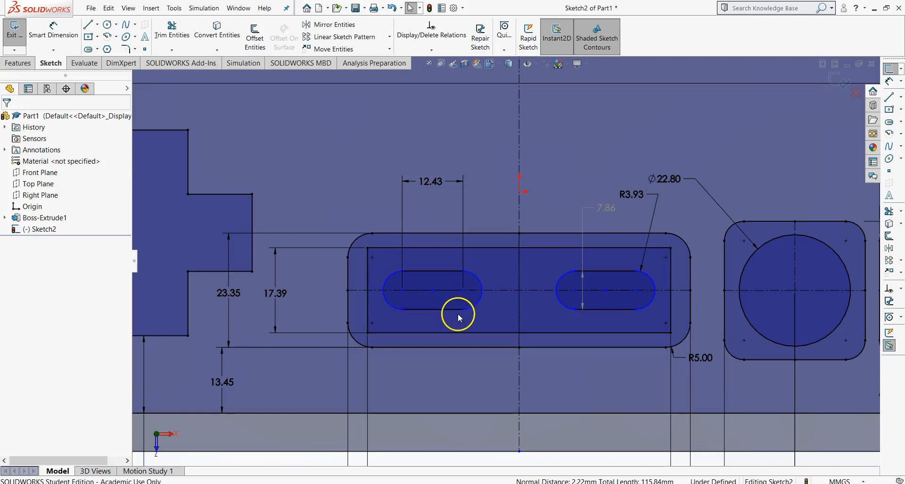
- Shift the left slot slightly toward the vertical centerline and check the slot placement in the reference drawing
mouse_move(434, 294)
left_mouse_down()
mouse_move(523, 298)
mouse_move(419, 298)
mouse_move(457, 298)
mouse_move(434, 294)
mouse_move(455, 294)
mouse_move(445, 293)
left_mouse_up()
left_click(418, 317)
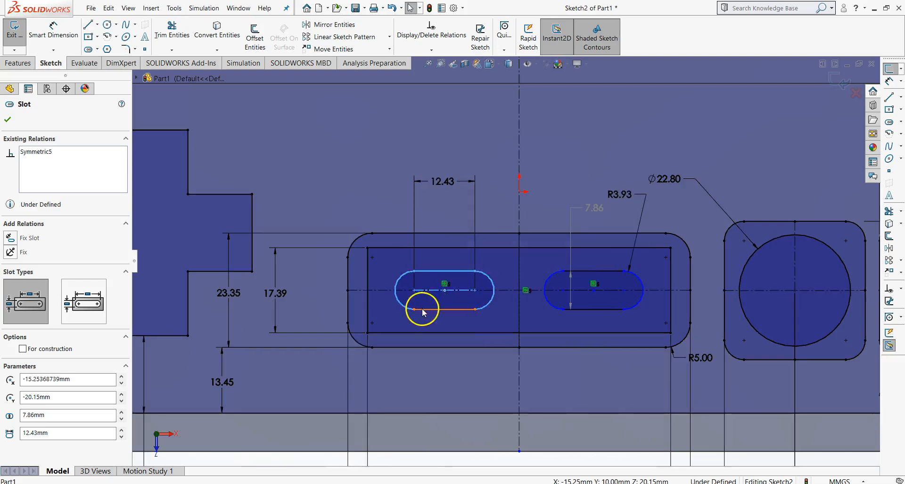
left_click(538, 317)
key("alt+Tab")
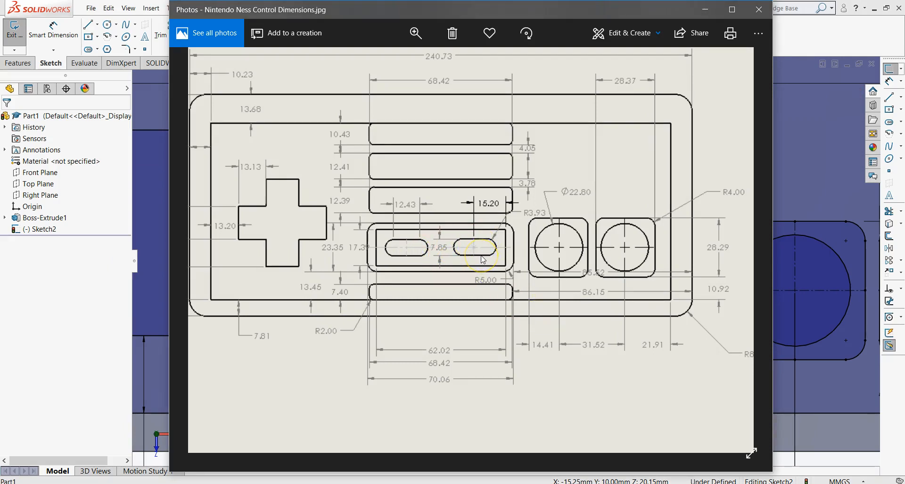
key("alt+Tab")
scroll(476, 281, "down", 3)
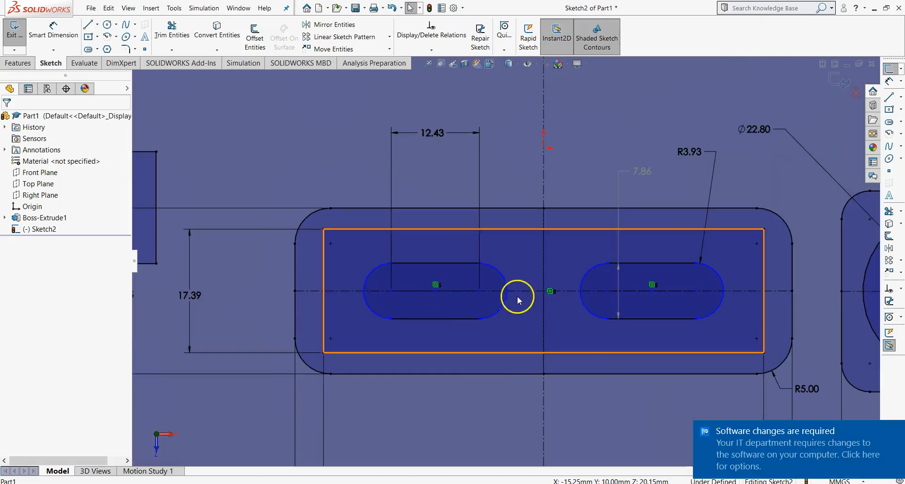
left_click(437, 289)
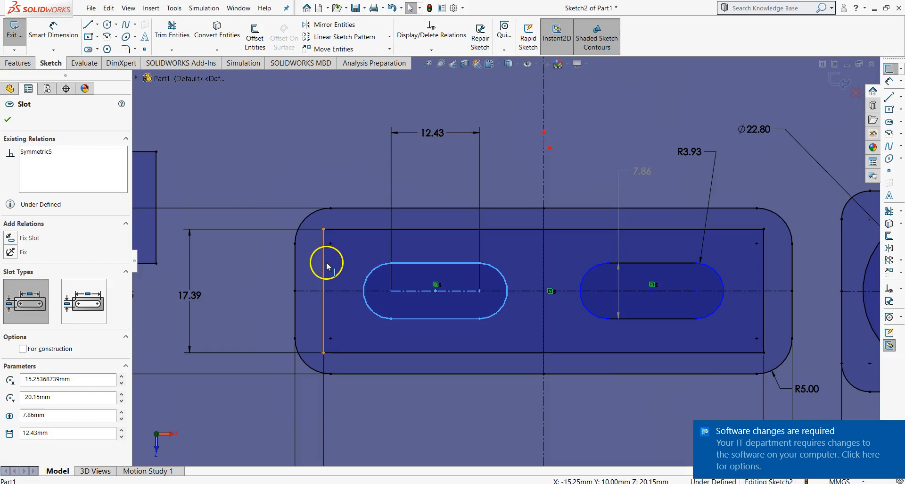
left_click(325, 265, "ctrl")
left_click(545, 257, "ctrl")
key("Escape")
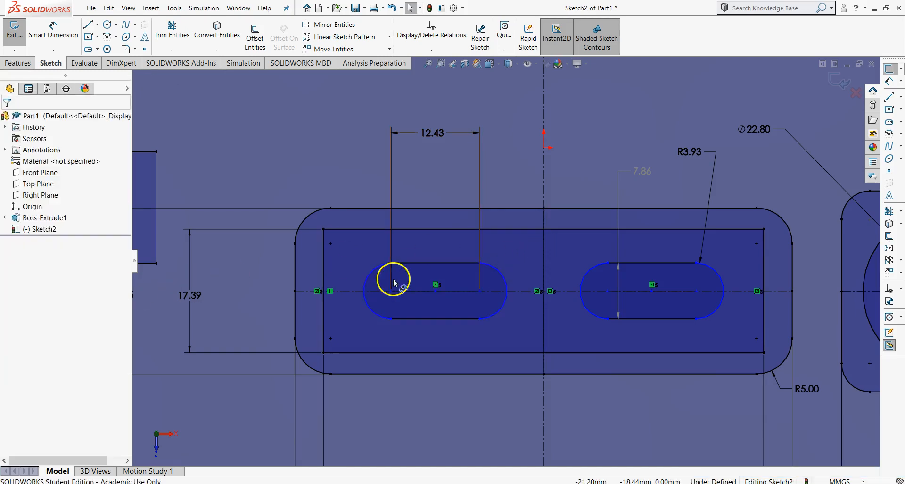
left_click(436, 292)
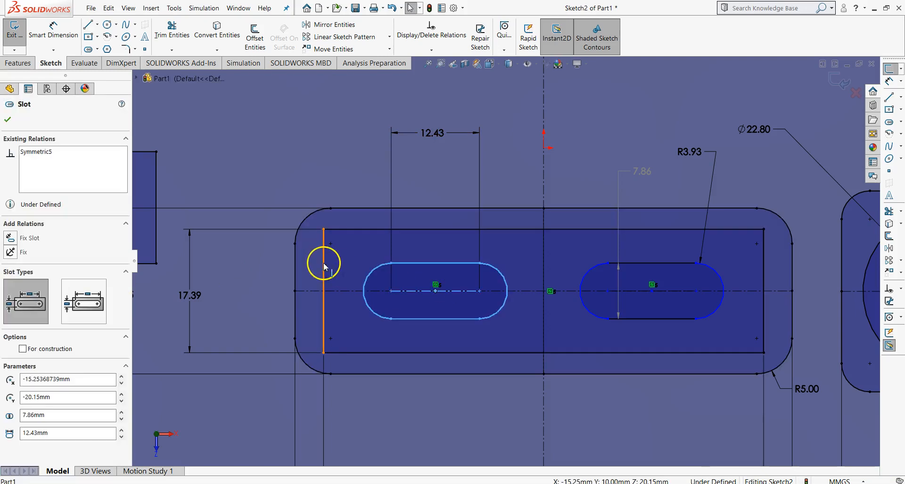
left_click(323, 265, "ctrl")
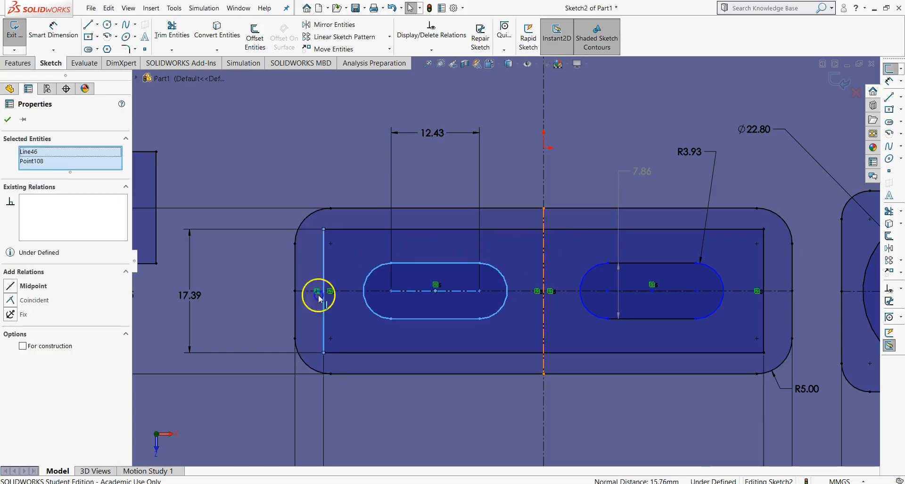
key("Escape")
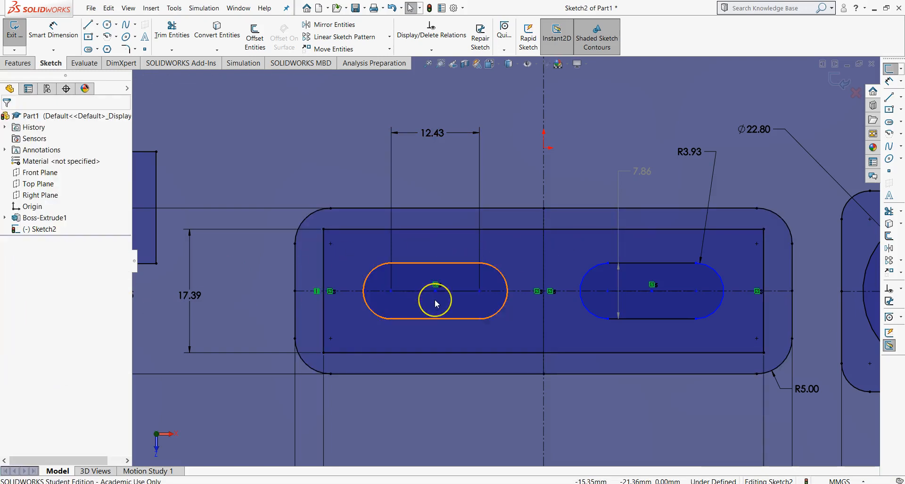
scroll(435, 299, "up", 3)
left_click_drag(449, 283, 469, 283)
key("Escape")
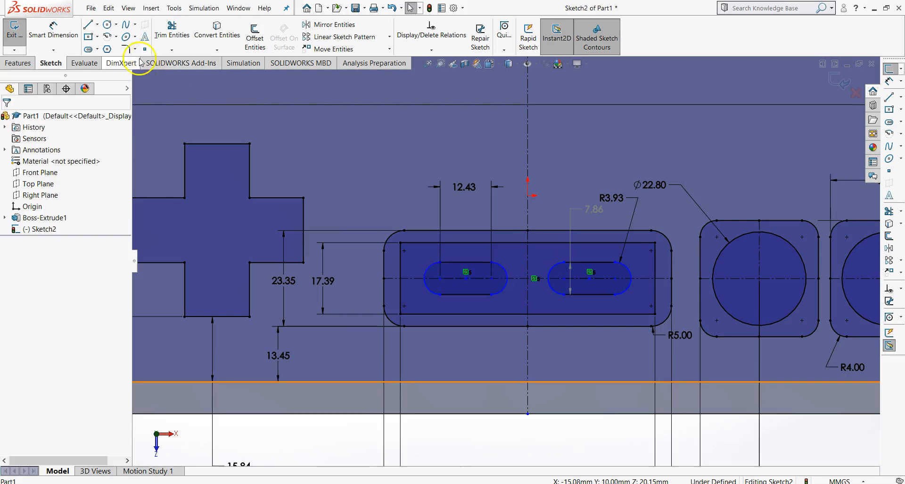
- Measure the distance from the left edge of the rectangle around the slots to the vertical centerline
left_click(83, 63)
left_click(62, 33)
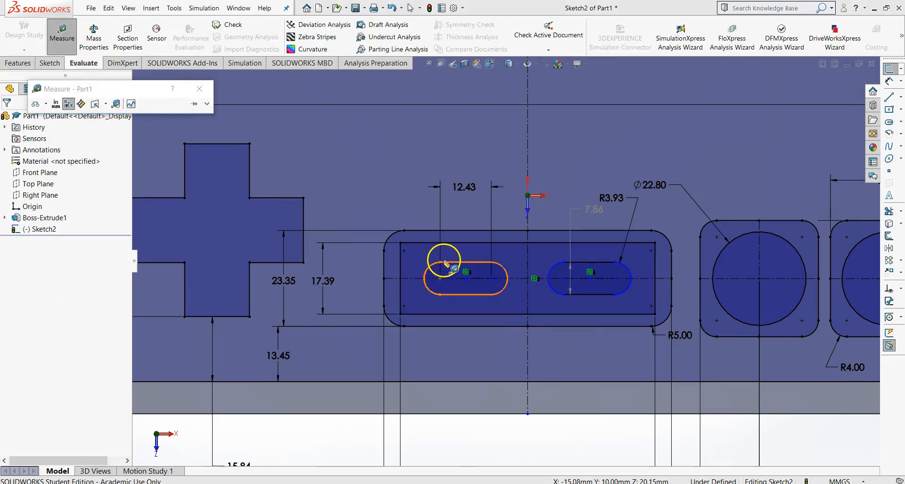
left_click(401, 259)
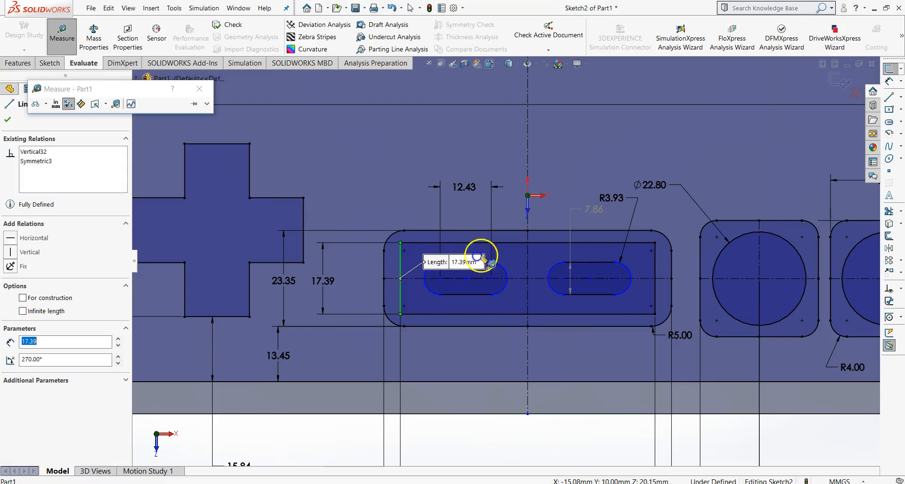
left_click(528, 257)
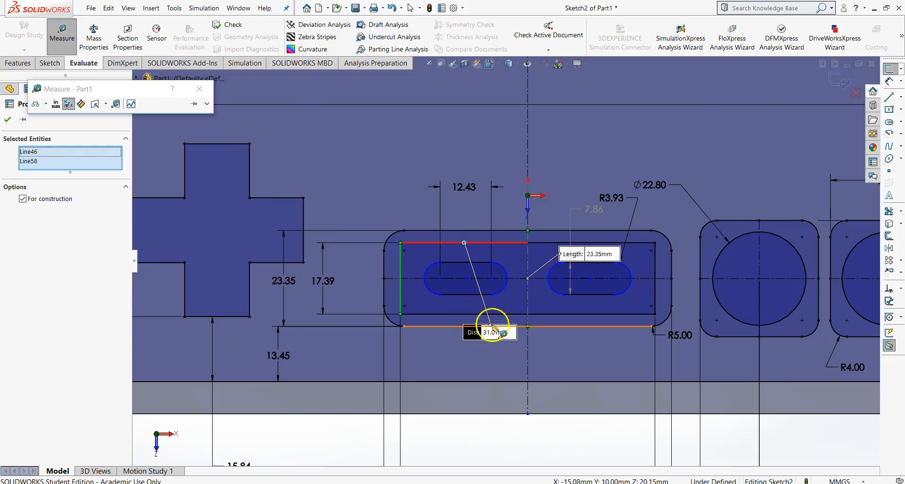
key("Escape")
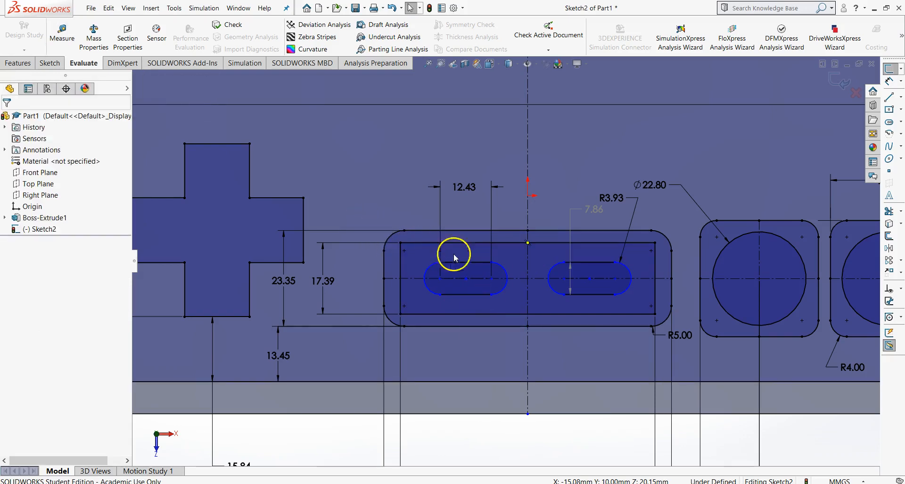
- Dimension the horizontal distance from the left slot's center to the vertical centerline as 31.01/2 (15.505 mm)
scroll(490, 312, "up", 4)
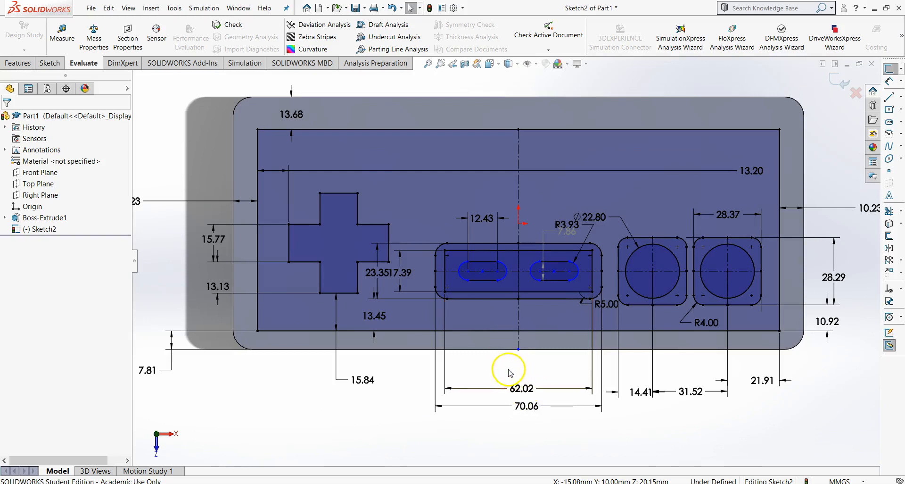
left_click(49, 63)
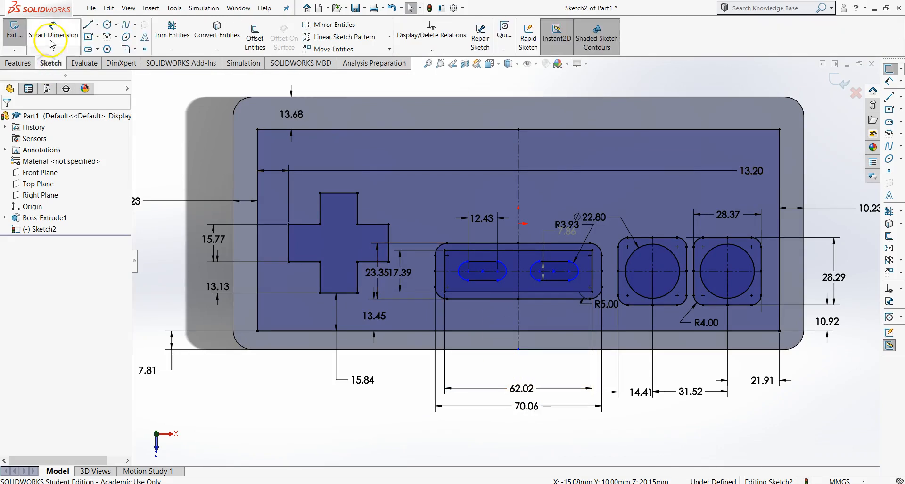
left_click(52, 45)
scroll(431, 287, "down", 2)
left_click(502, 272)
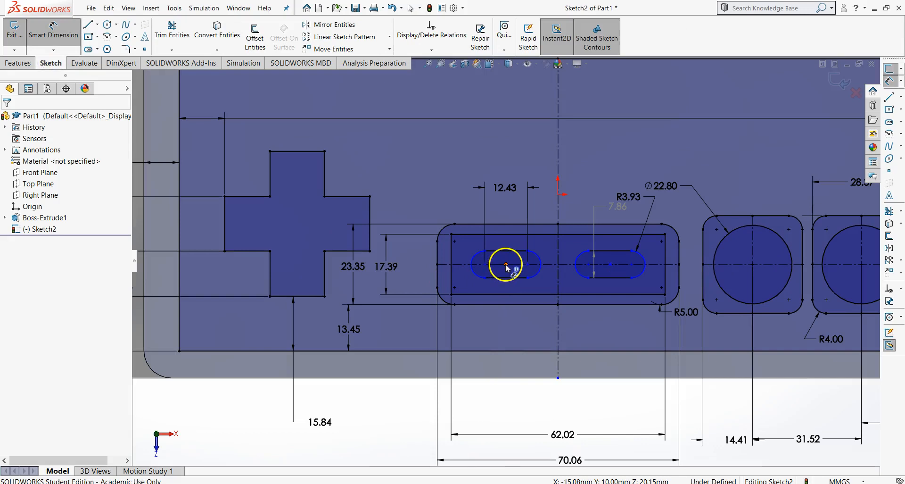
left_click(558, 250)
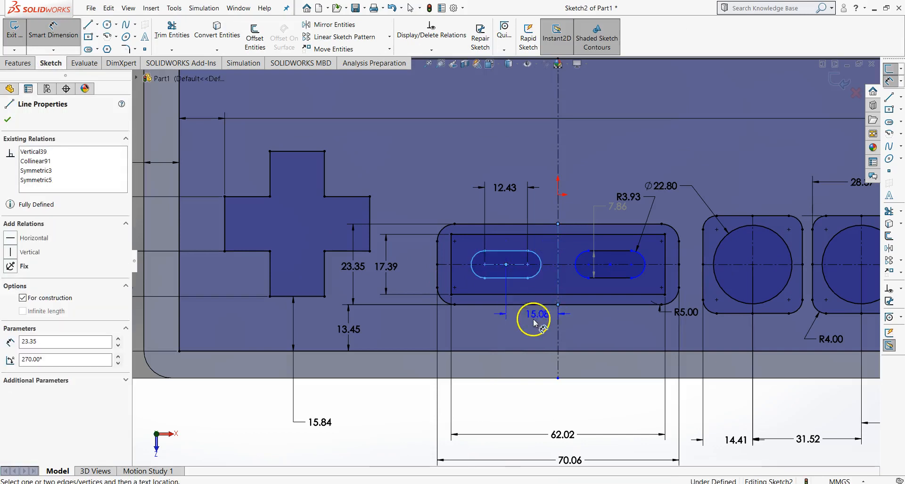
left_click(534, 330)
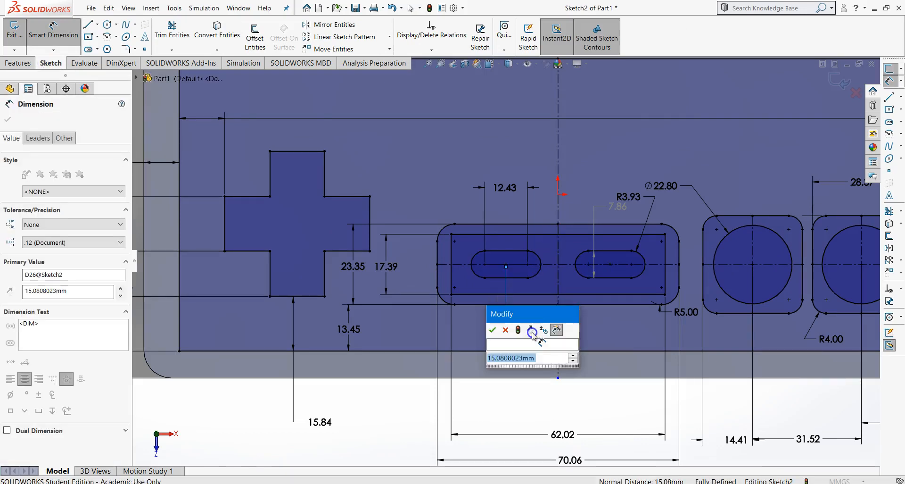
type("31..")
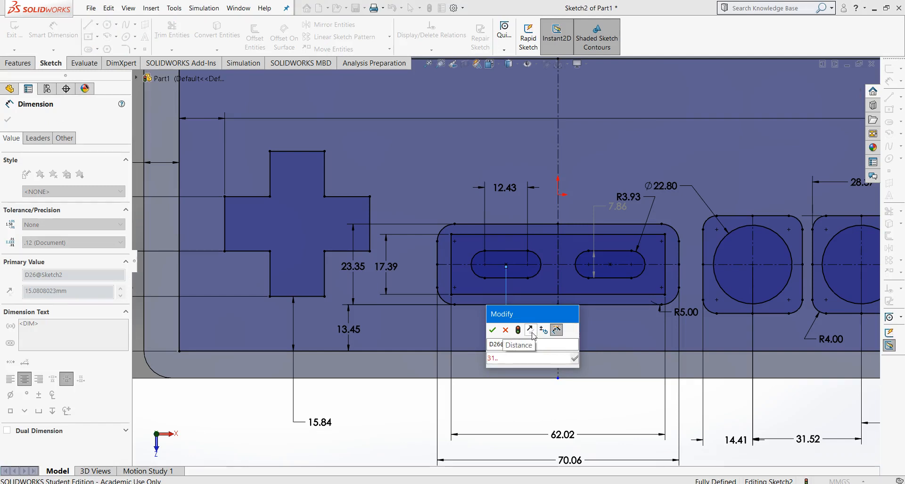
key("BackSpace")
type("01/")
type("2")
key("Return")
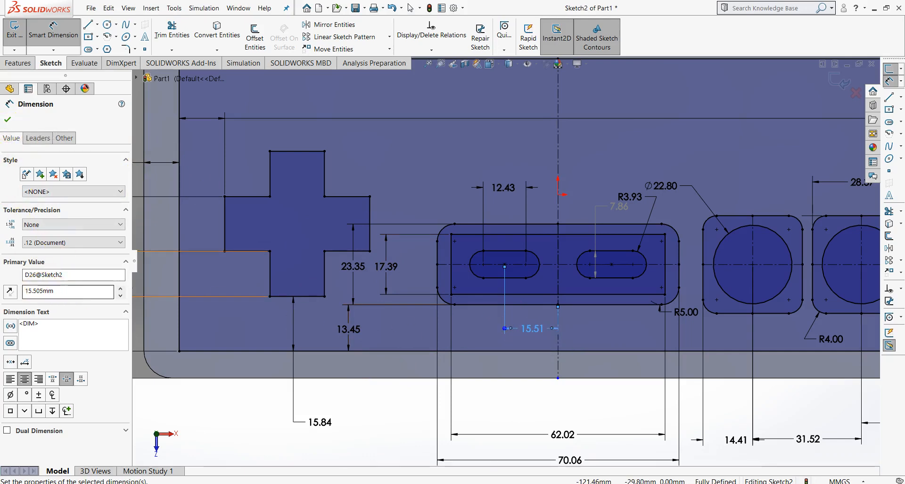
left_click(9, 120)
key("f")
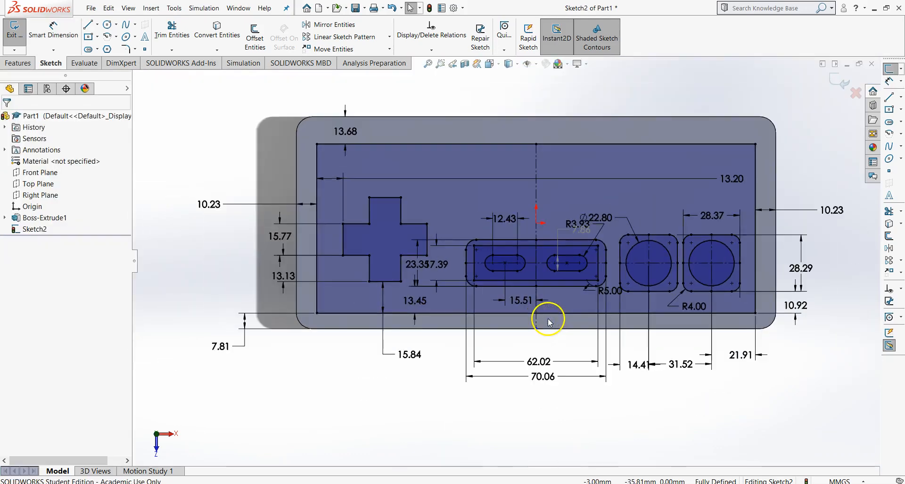
- Consult the reference drawing and sketch a center rectangle about 57 by 13 mm on the vertical centerline near the face's upper edge
scroll(529, 236, "down", 3)
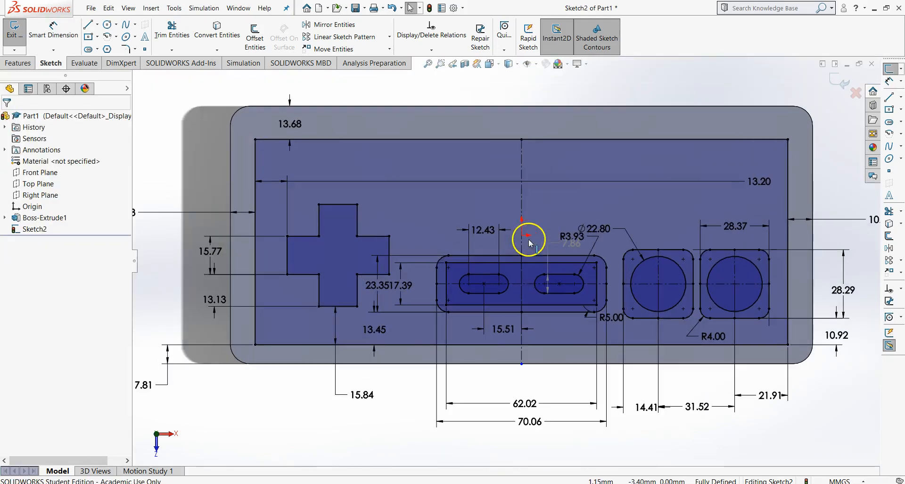
key("alt+Tab")
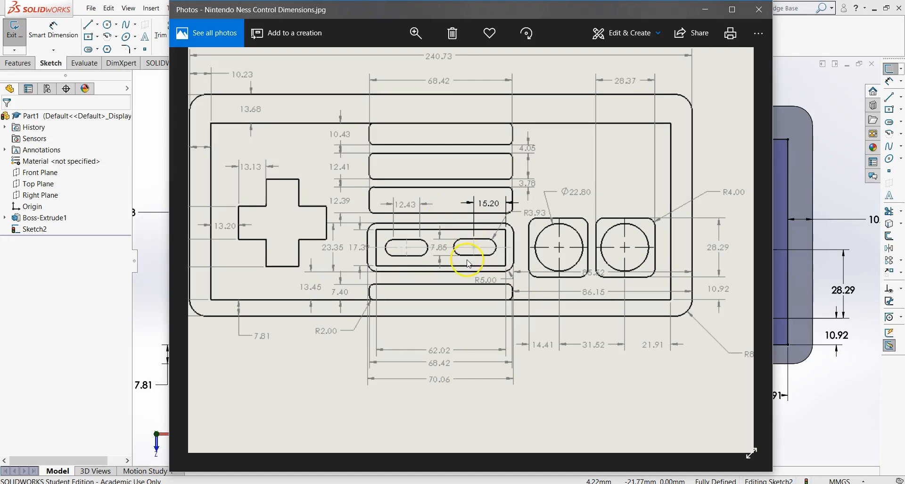
key("alt+Tab")
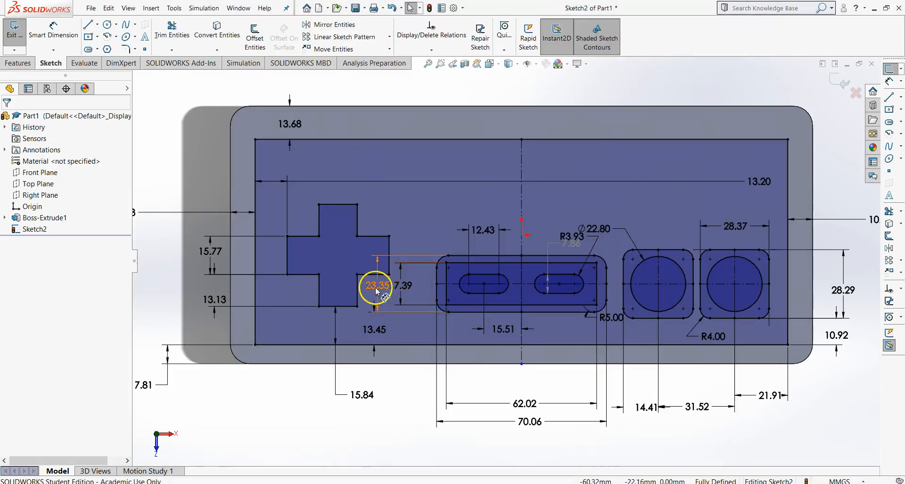
key("alt+Tab")
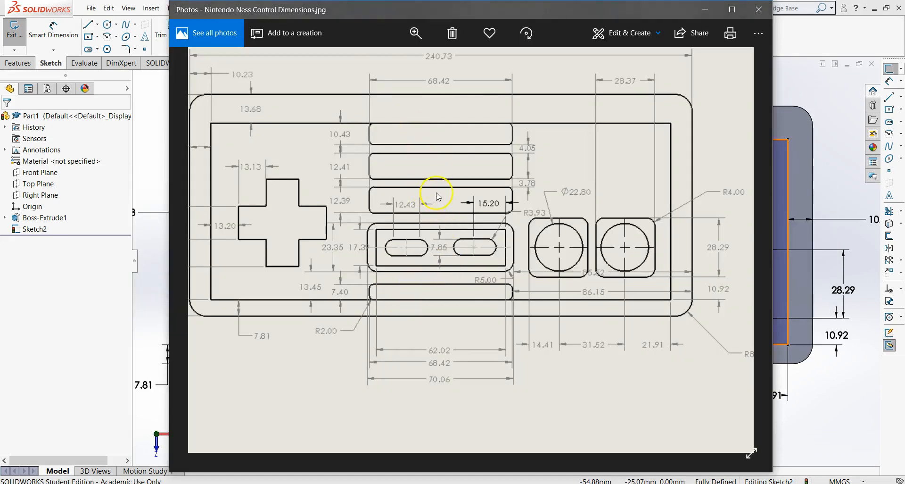
key("alt+Tab")
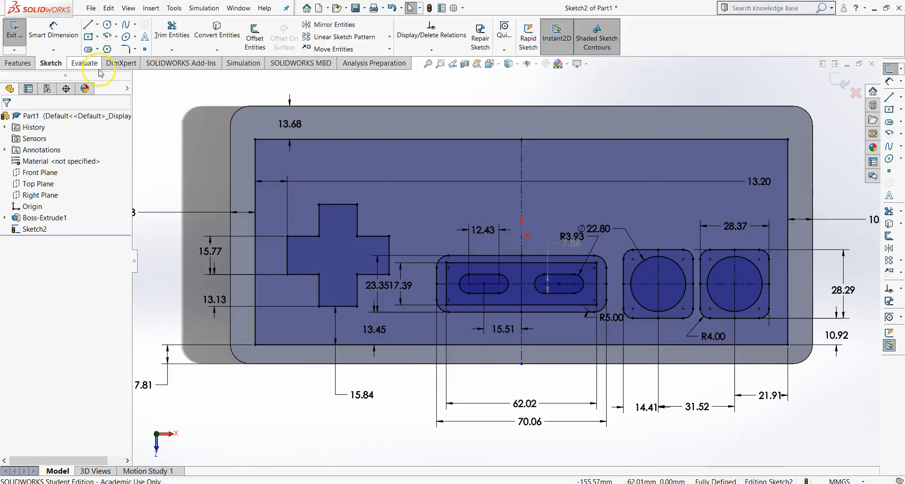
left_click(89, 38)
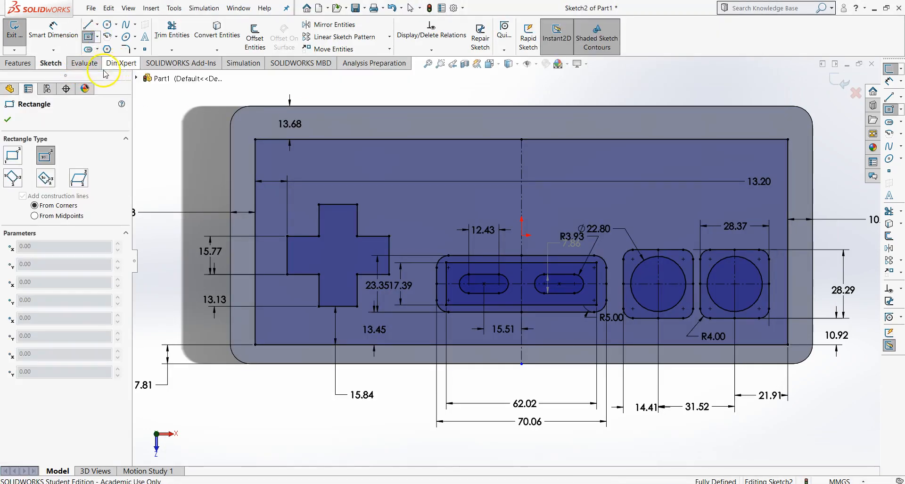
left_click(520, 162)
left_click_drag(521, 165, 592, 178)
key("Escape")
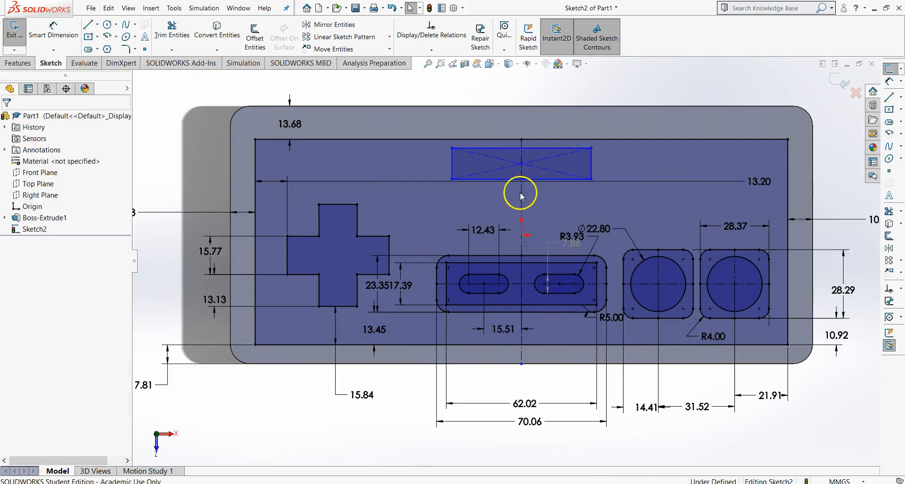
- Sketch two more center rectangles on the vertical centerline between the top bar and the slot area, about 57 mm and 54 mm wide
left_click(89, 36)
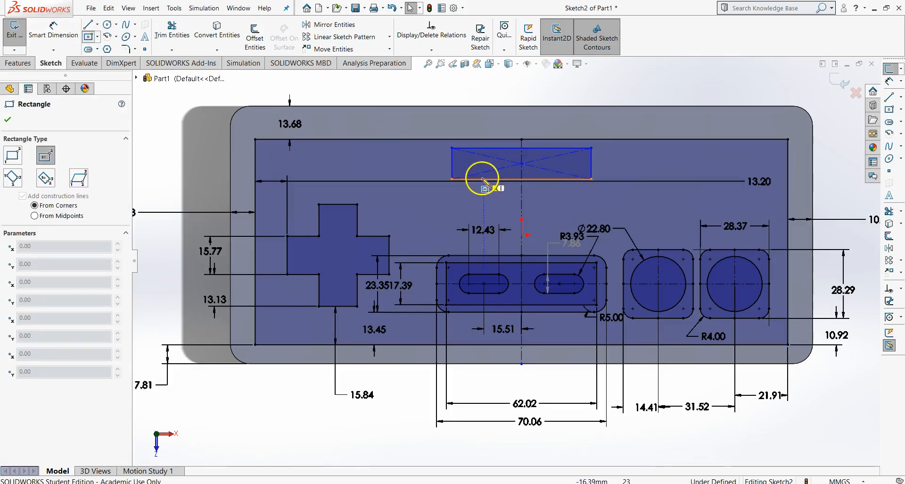
left_click_drag(522, 204, 591, 213)
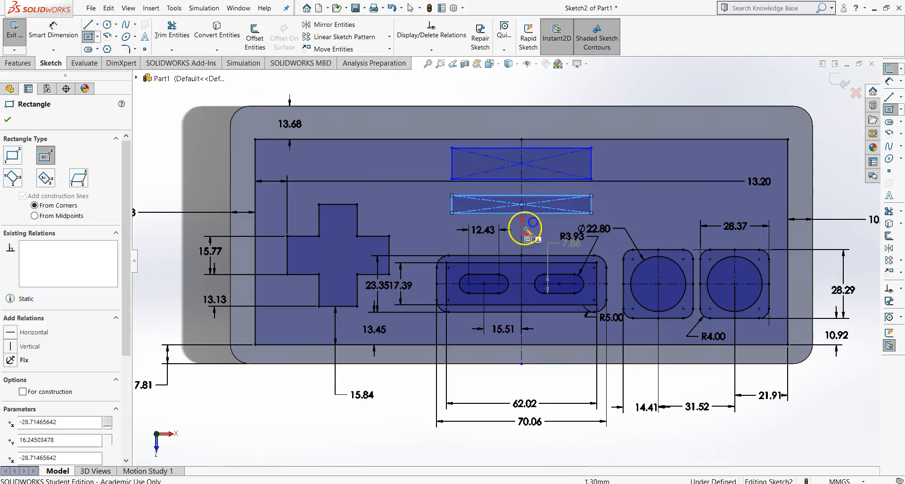
left_click_drag(521, 242, 587, 250)
key("Escape")
- Reposition the 12.43, 7.86 and R3.93 slot dimensions and the Ø22.80 circle dimension clear of the new rectangles
scroll(534, 250, "down", 5)
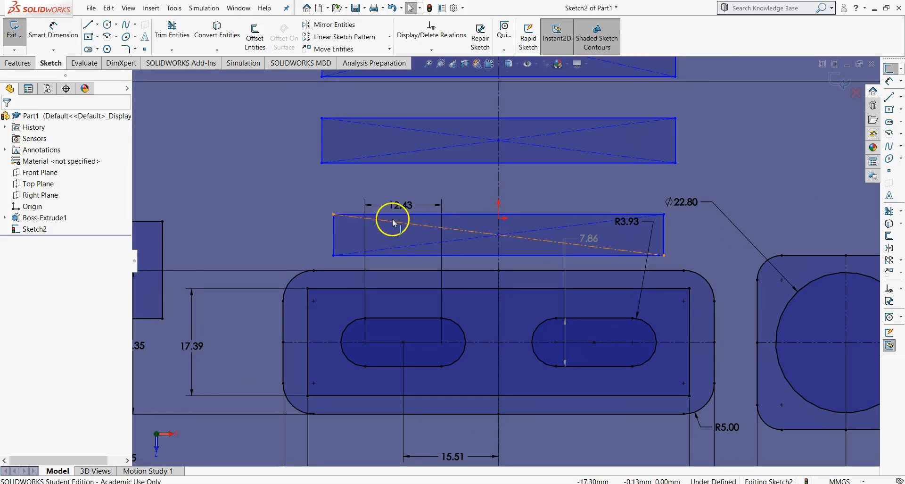
left_click_drag(398, 206, 402, 304)
left_click_drag(589, 238, 571, 302)
left_click_drag(630, 222, 633, 254)
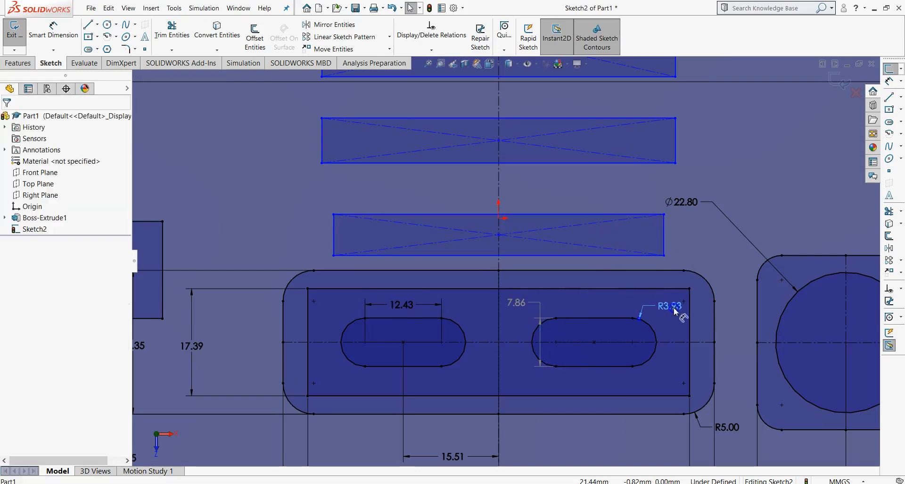
left_click_drag(681, 202, 748, 198)
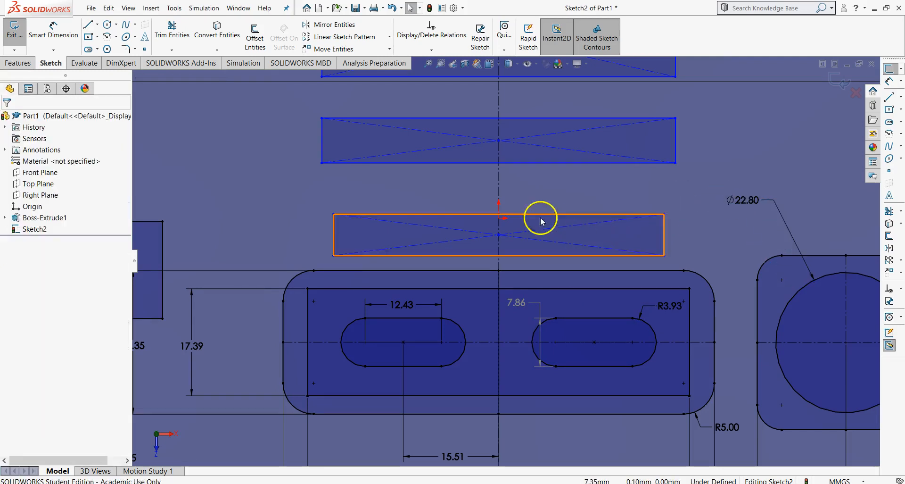
- Dimension the width of the topmost rectangle as 68.42 mm, taken from the reference drawing
scroll(480, 200, "up", 4)
key("alt+Tab")
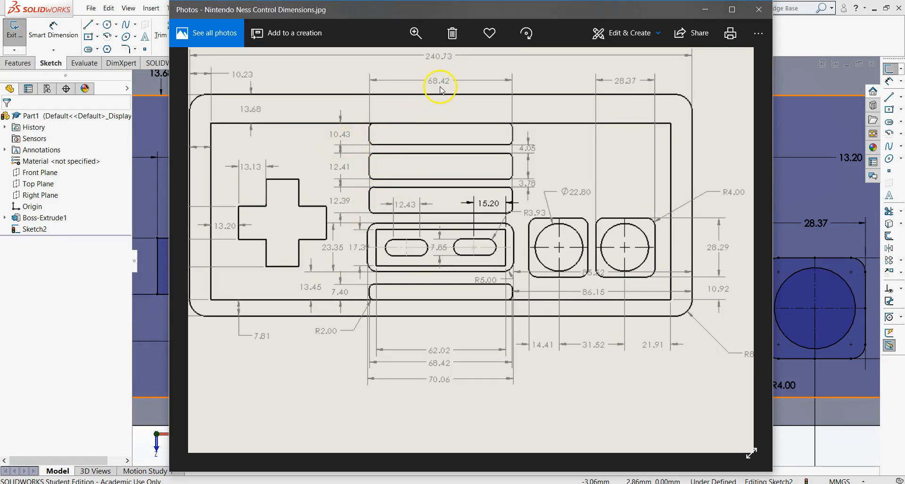
key("alt+Tab")
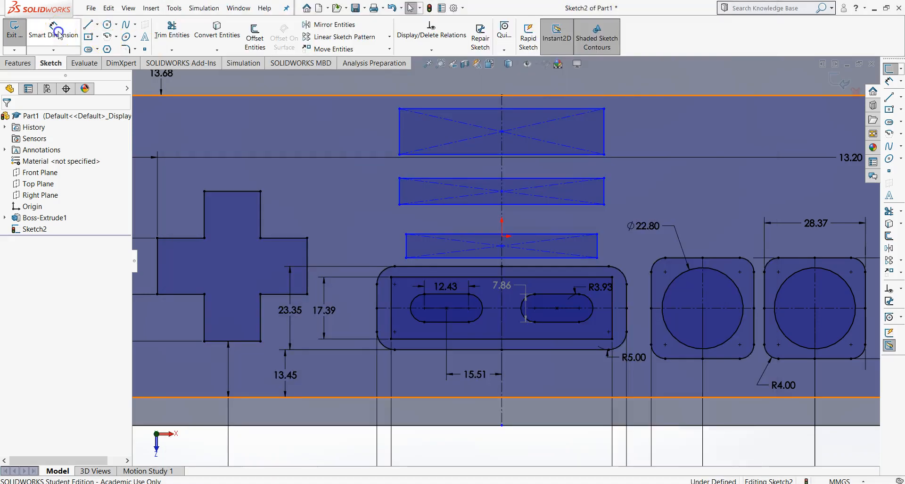
left_click(53, 29)
left_click(465, 111)
key("f")
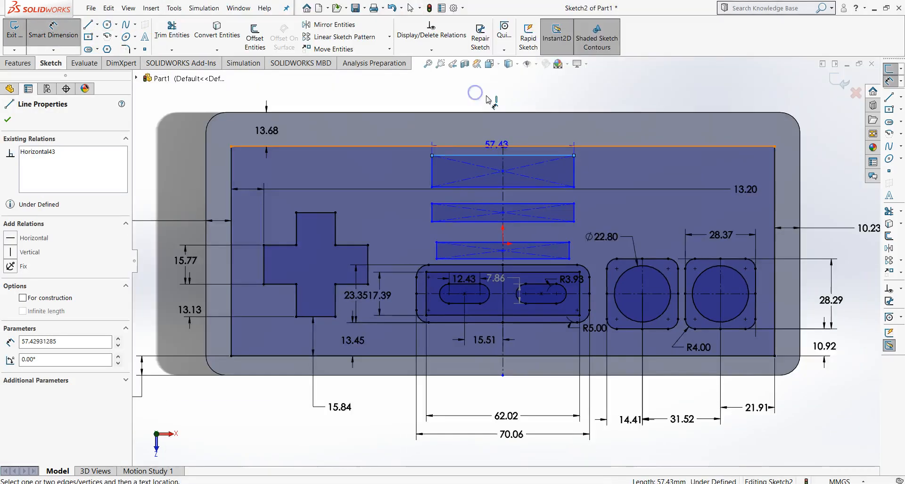
key("Escape")
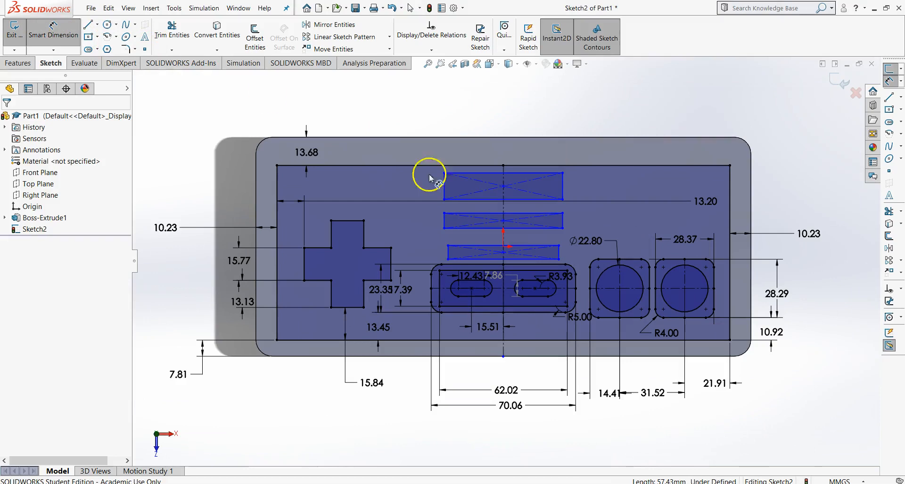
left_click(445, 187)
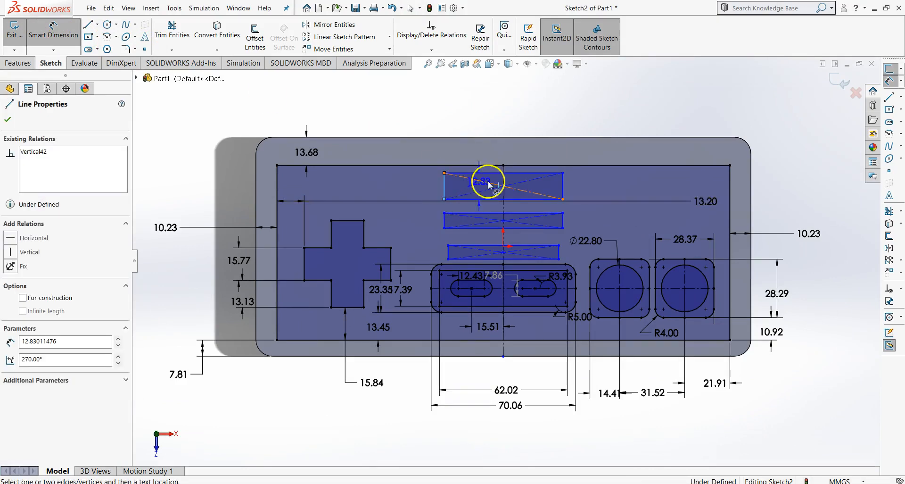
left_click(563, 186)
left_click(501, 120)
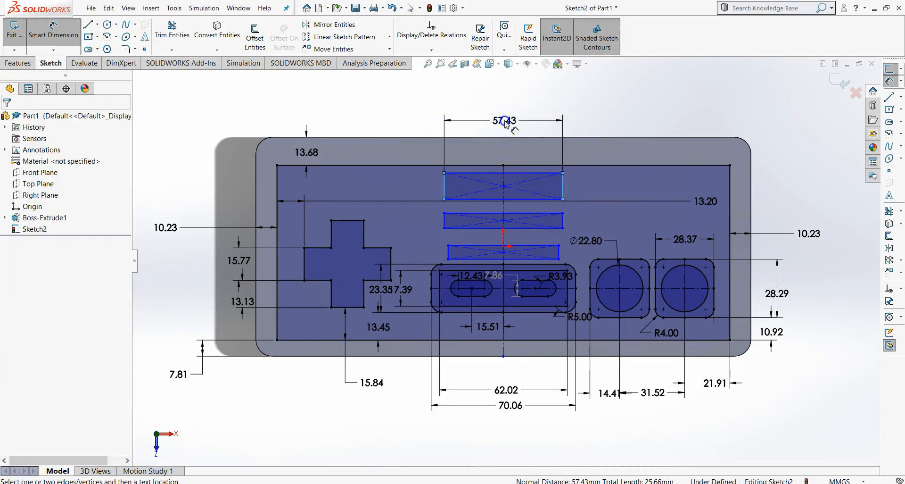
type("68")
key("alt+Tab")
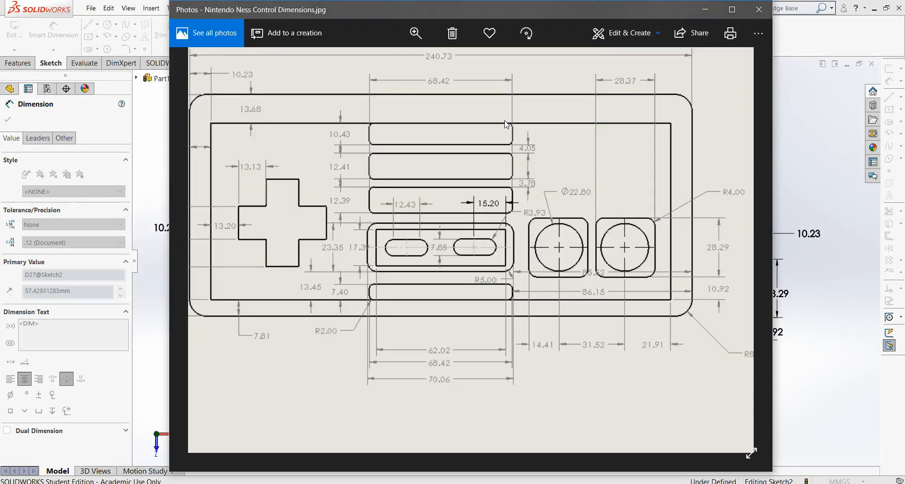
key("alt+Tab")
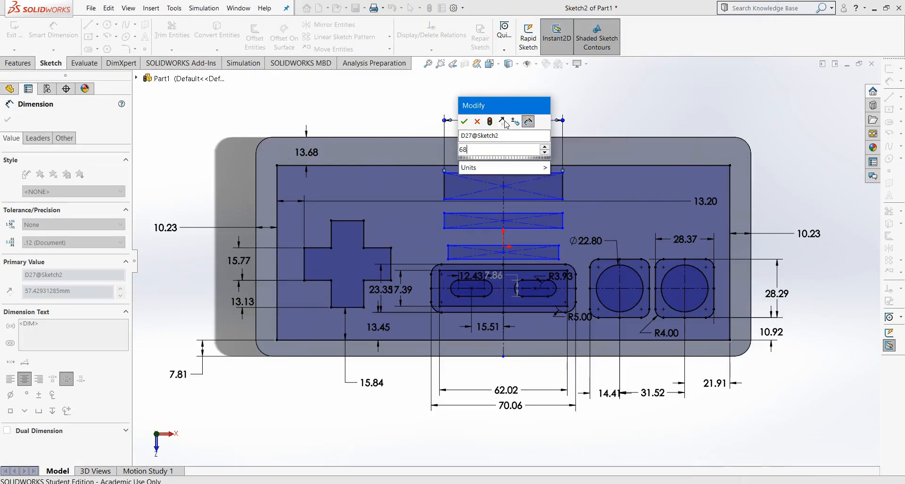
type(".42")
key("Return")
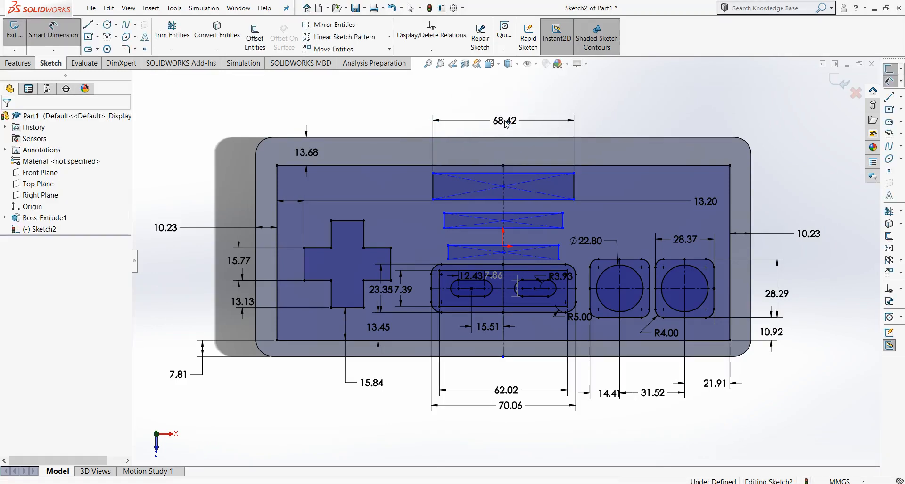
key("Escape")
- Add an Equal relation between the upper edges of the three stacked rectangles so their widths match
left_click(511, 194)
left_click(467, 173)
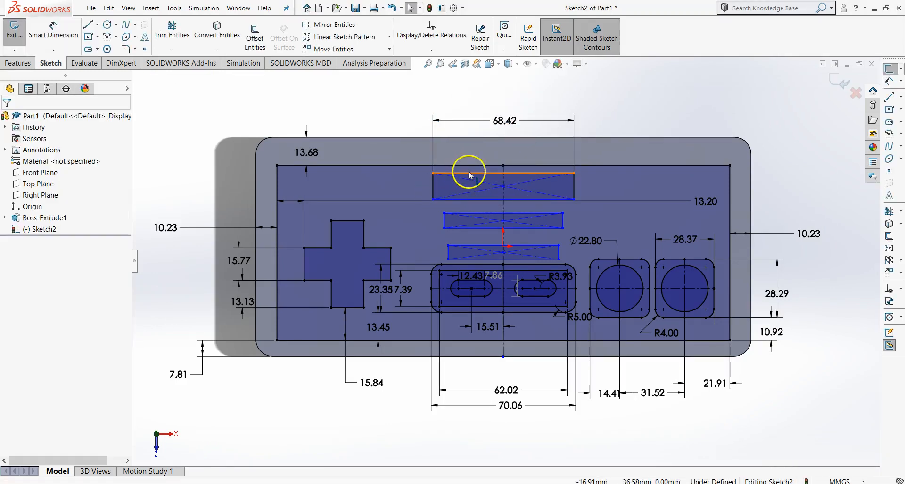
left_click(471, 214, "ctrl")
left_click(477, 246, "ctrl")
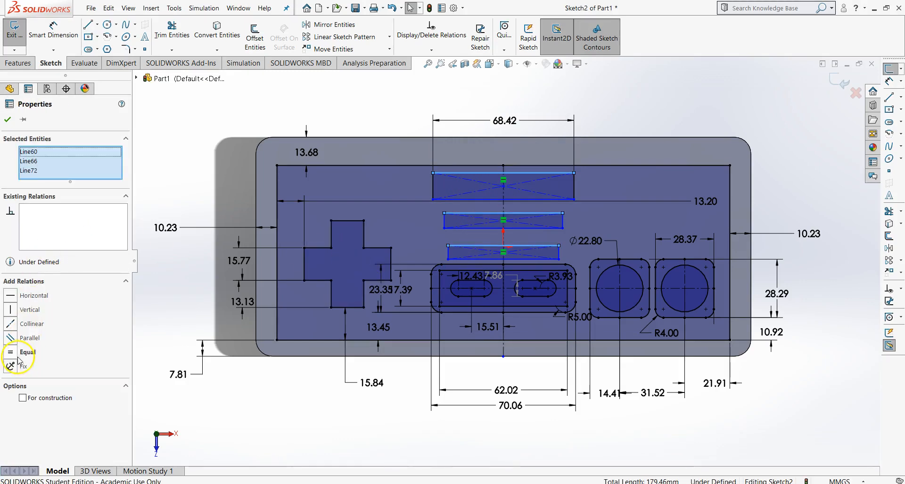
left_click(11, 353)
left_click(192, 219)
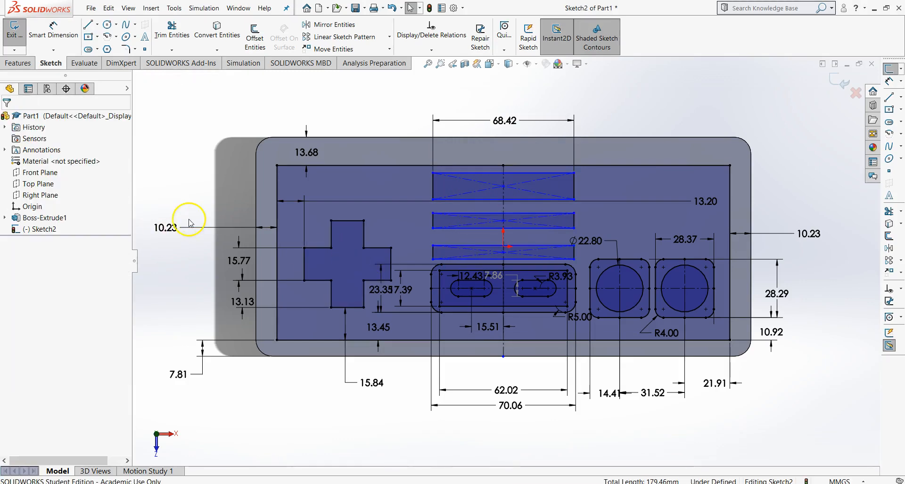
- Dimension the height of the topmost rectangle as 10.43 mm, following the reference drawing
key("alt+Tab")
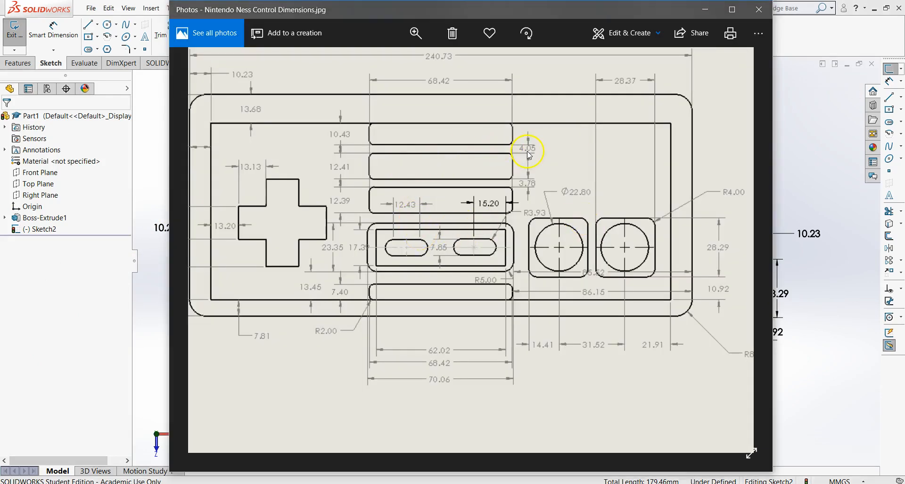
key("alt+Tab")
key("alt+Tab")
key("alt+Tab")
left_click(53, 30)
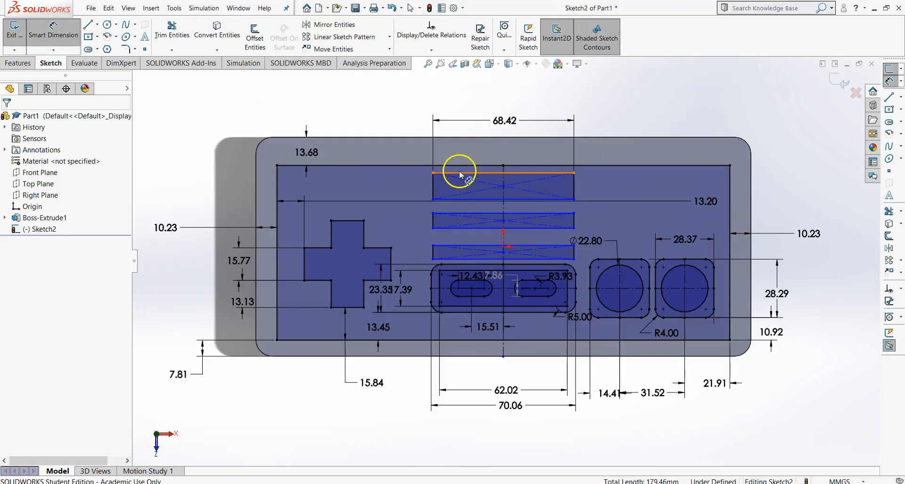
left_click(458, 199)
left_click(462, 173)
left_click(398, 182)
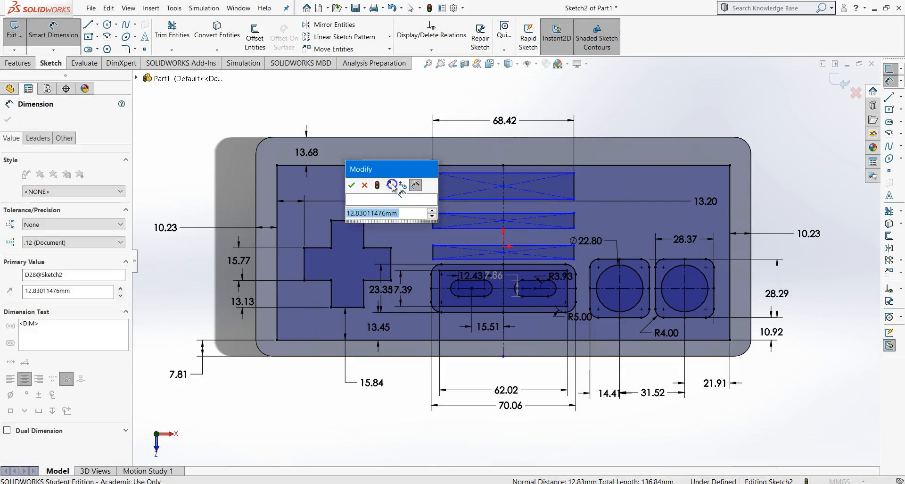
type("10.43")
key("Return")
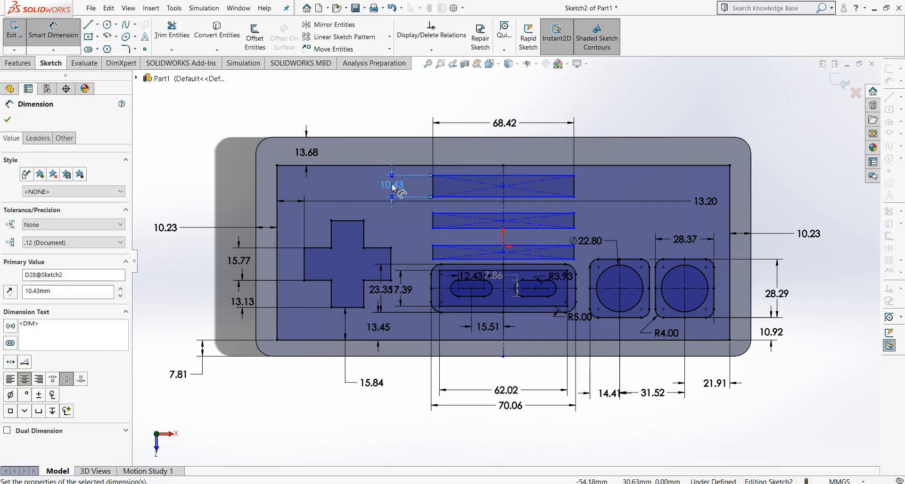
key("Escape")
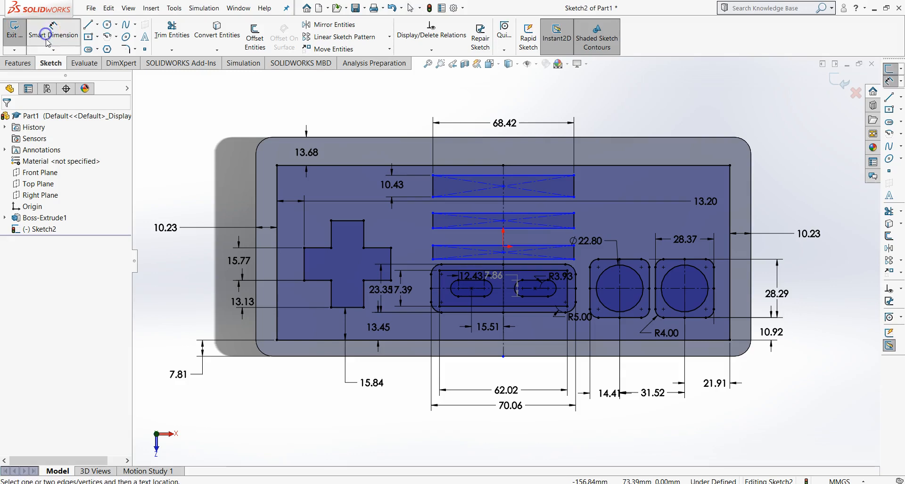
- Dimension the height of the middle rectangle as 12.41 mm, following the reference drawing
key("alt+Tab")
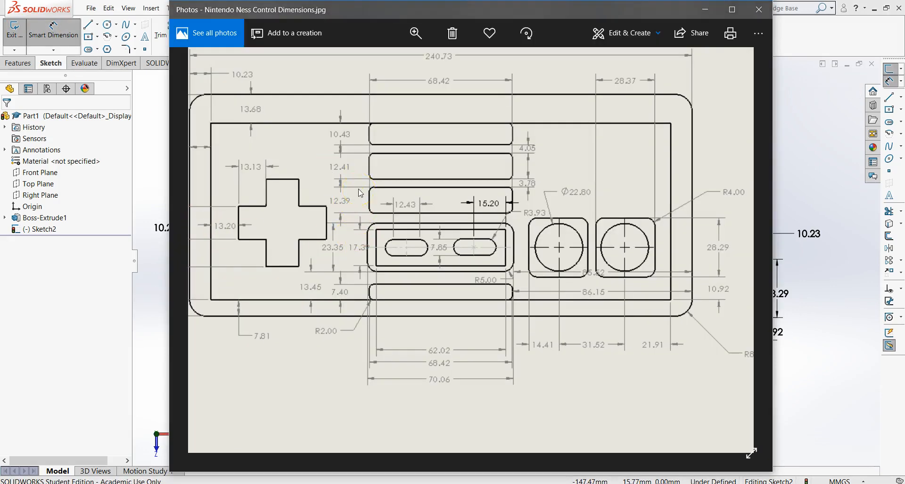
key("alt+Tab")
left_click(433, 219)
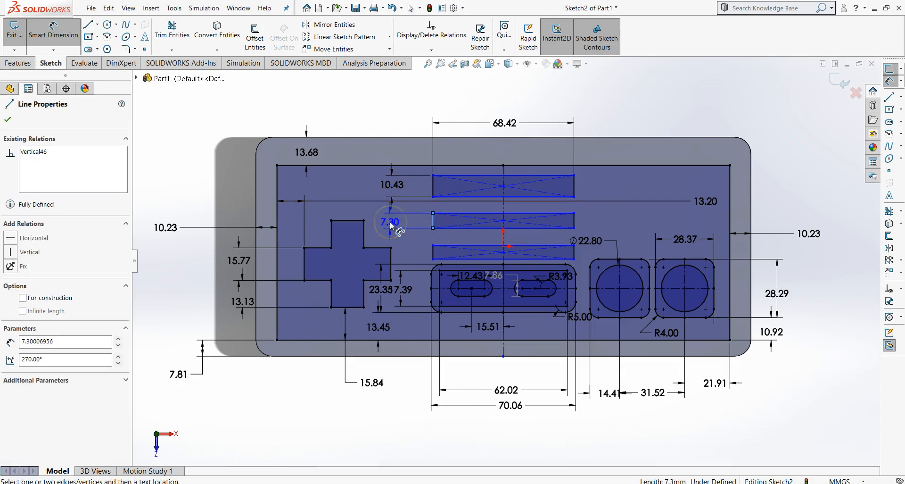
left_click(391, 225)
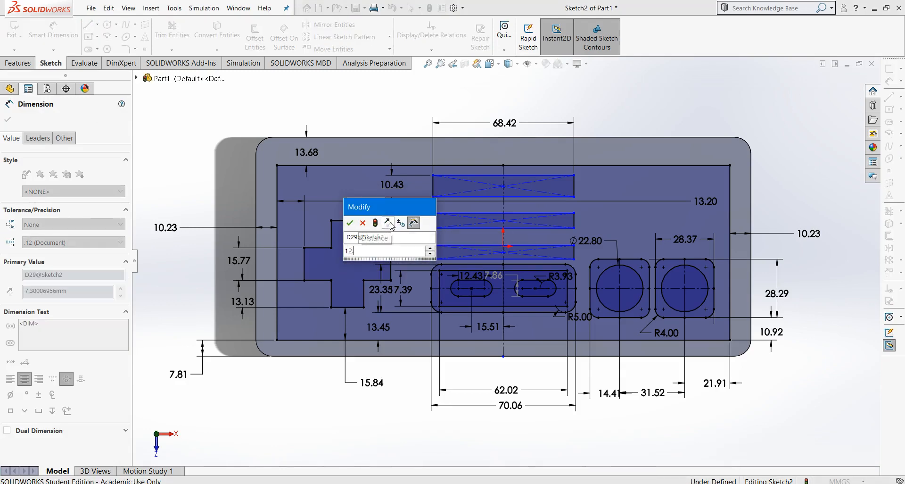
key("Return")
key("Escape")
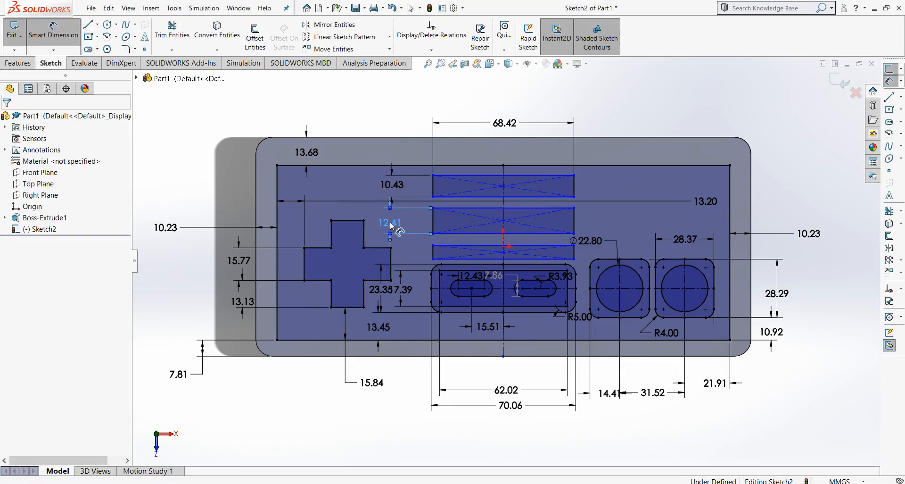
- Dimension the height of the lowest of the three stacked rectangles as 12.39 mm, following the reference drawing
key("alt+Tab")
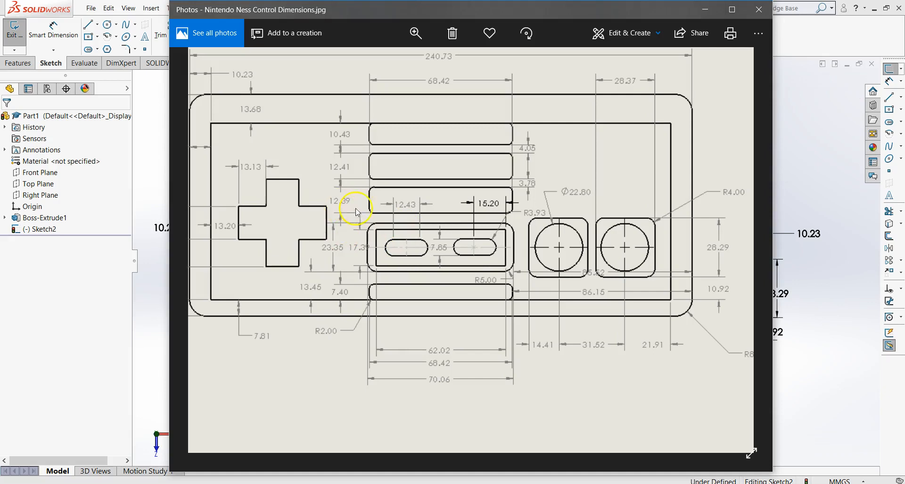
key("alt+Tab")
left_click(53, 31)
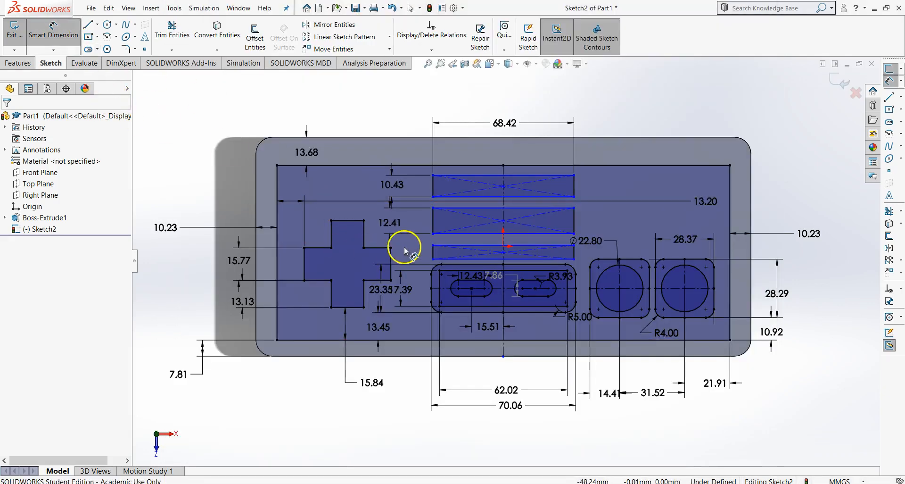
left_click(433, 252)
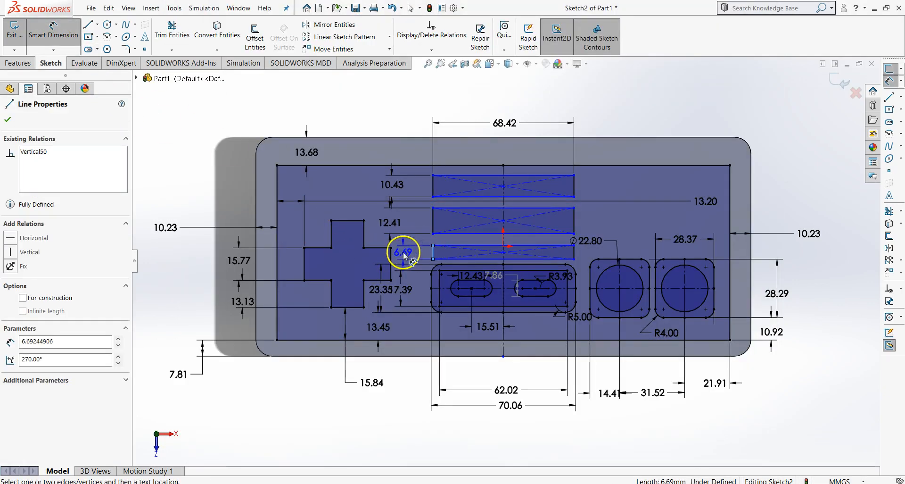
left_click(405, 251)
key("Return")
key("Escape")
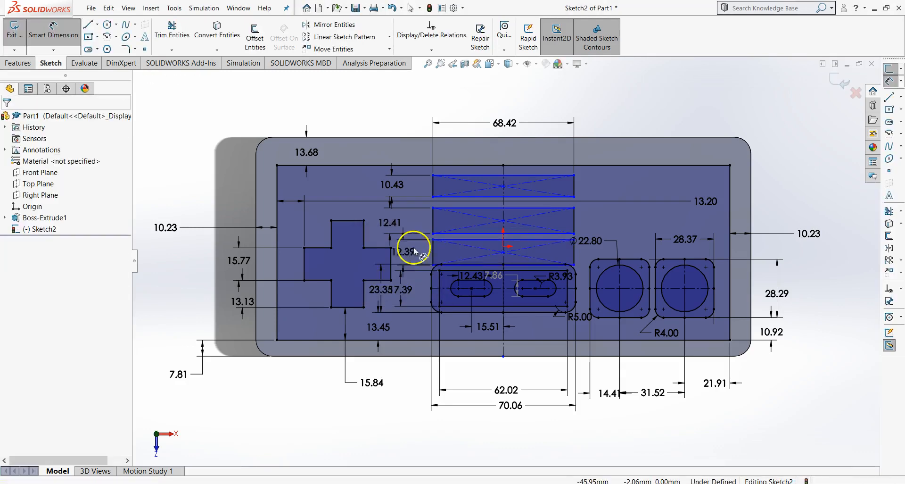
- Add a Collinear relation between the topmost rectangle's upper edge and the upper edge of the large inner frame
left_click(492, 175)
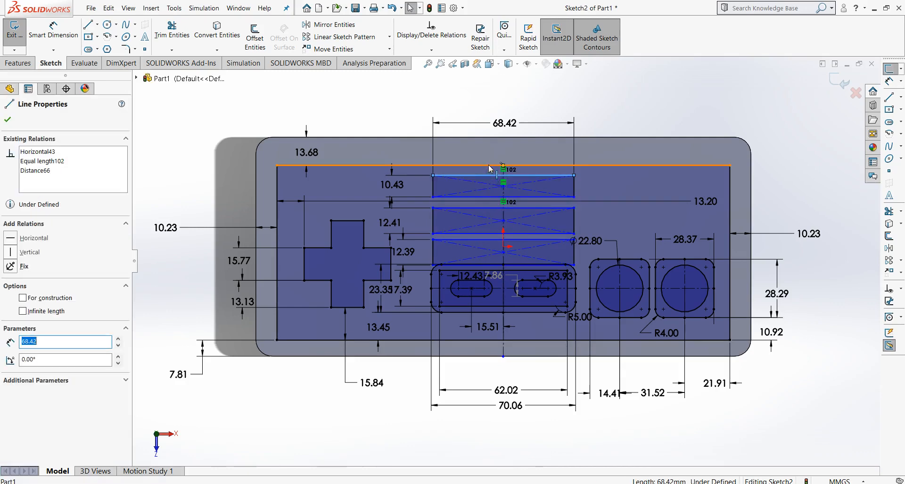
left_click(489, 165, "ctrl")
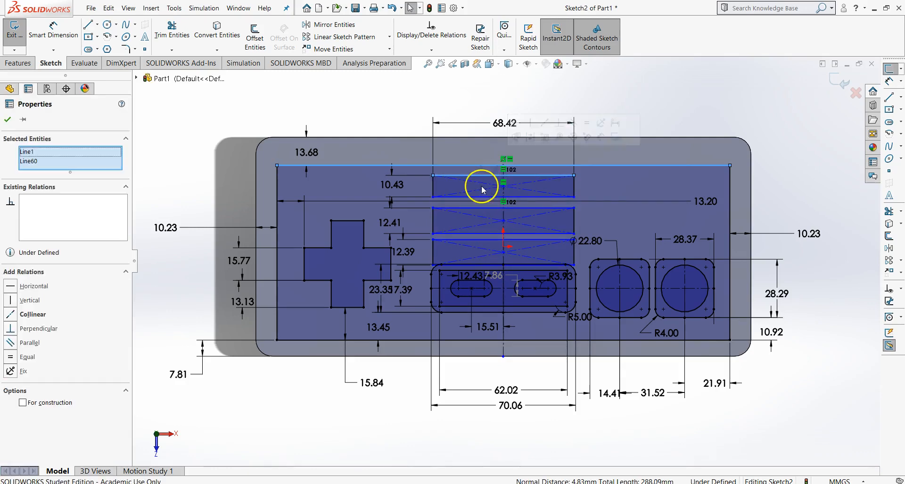
left_click(11, 314)
left_click(323, 243)
- Dimension the gap between the topmost and middle rectangles as 4.05 mm, following the reference drawing
left_click(53, 29)
scroll(529, 226, "down", 2)
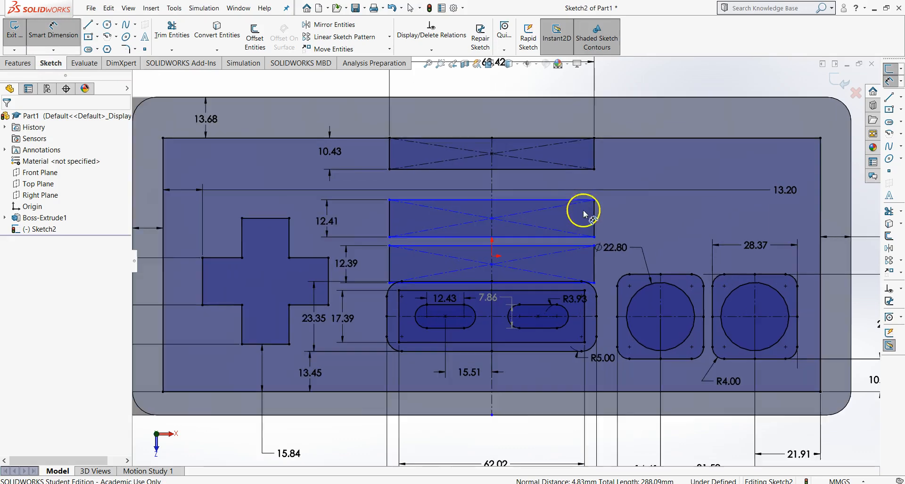
left_click(572, 191)
left_click(572, 171)
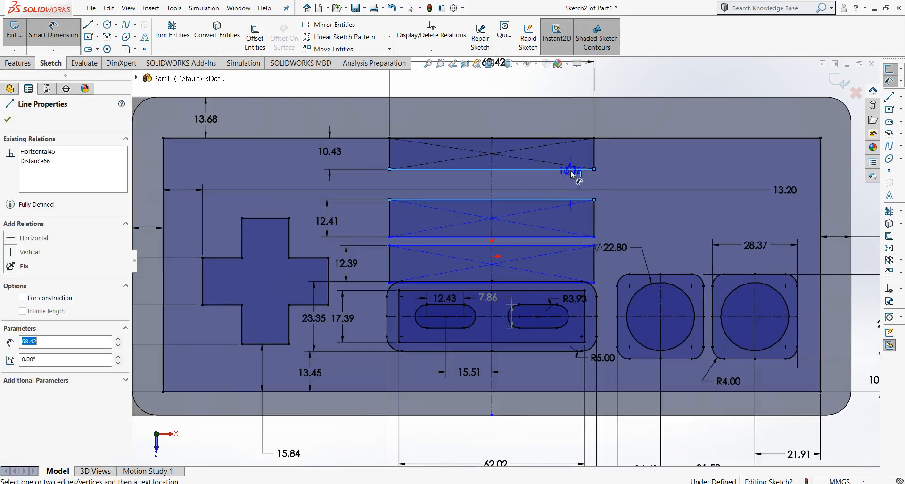
left_click(614, 201)
key("alt+Tab")
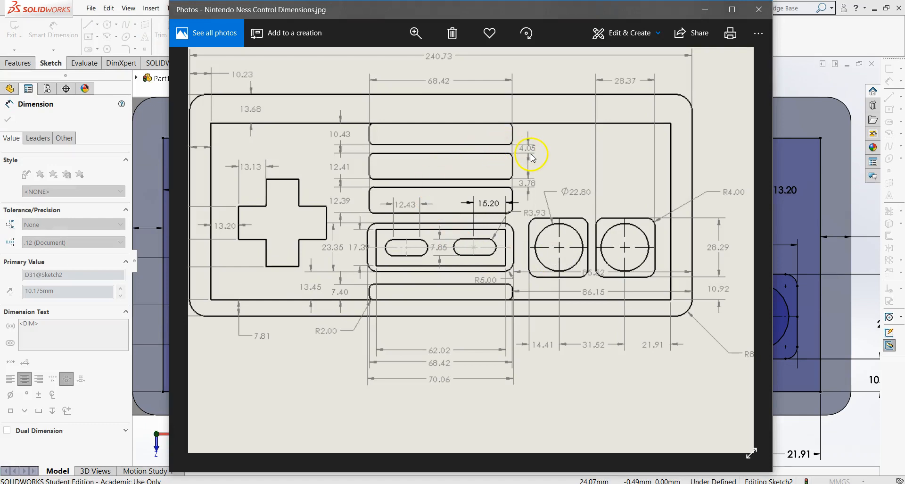
key("alt+Tab")
type("4")
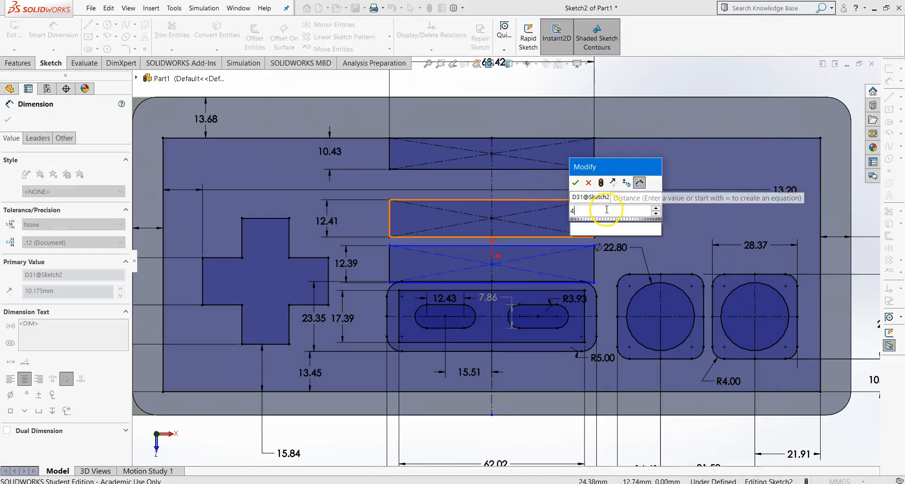
type(".05")
key("Return")
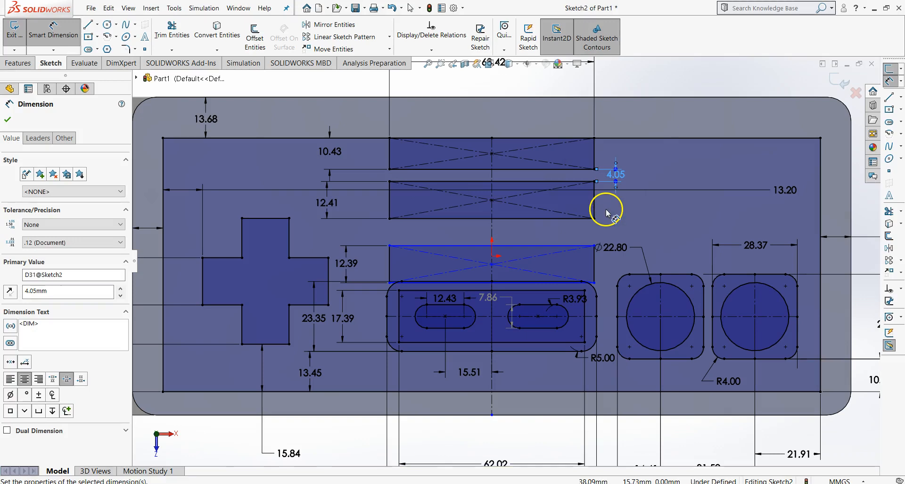
key("Escape")
- Move the lowest of the three rectangles up along the centerline, clear of the rounded slot frame and just below the middle rectangle
left_click(54, 31)
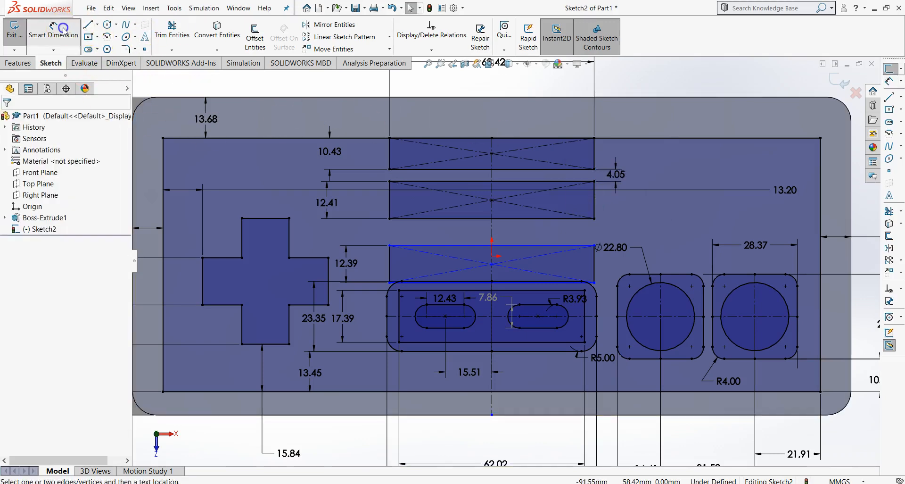
key("alt+Tab")
key("alt+Tab")
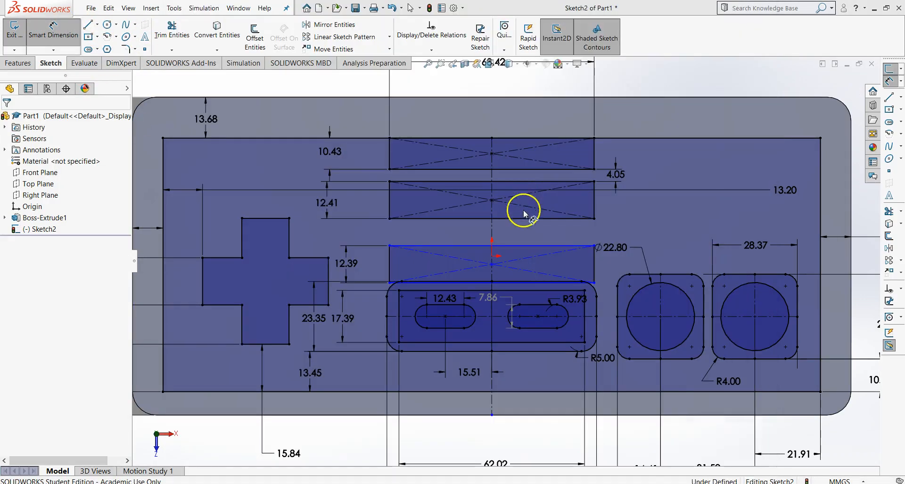
key("Escape")
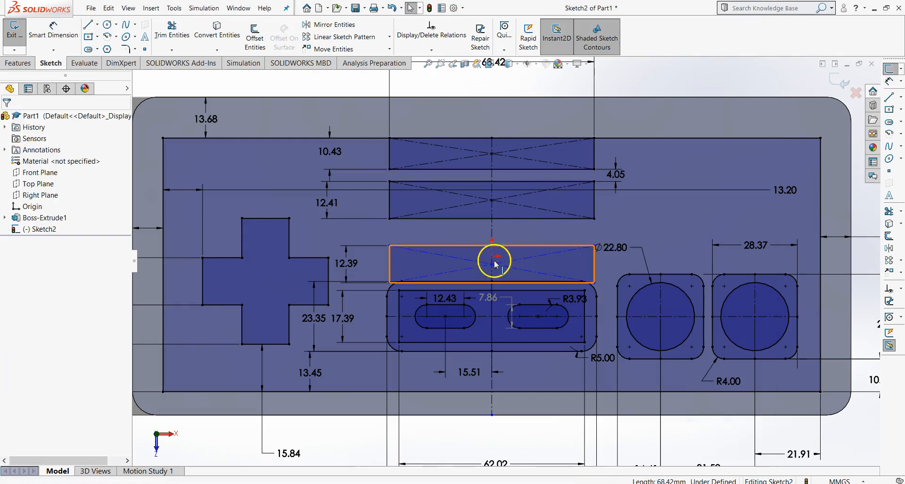
left_click_drag(492, 266, 492, 243)
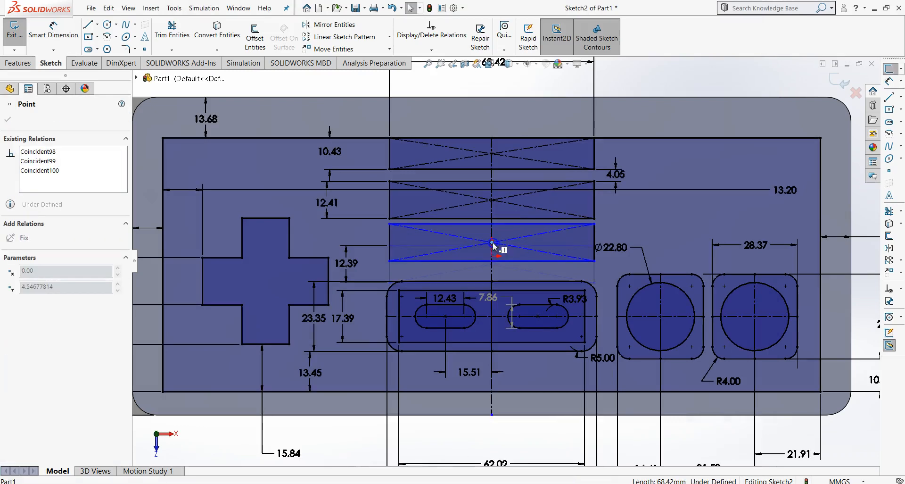
left_click(255, 122)
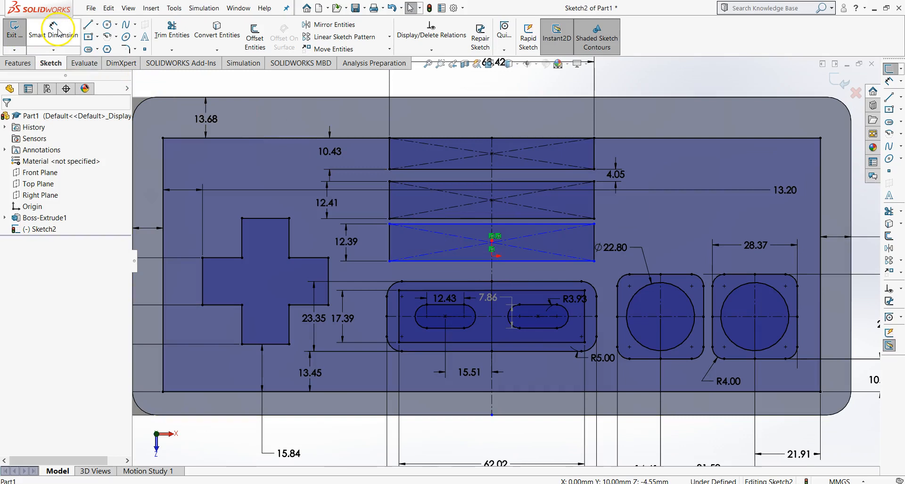
- Dimension the gap between the middle and lowest of the three rectangles as 3.78 mm
scroll(502, 243, "down", 6)
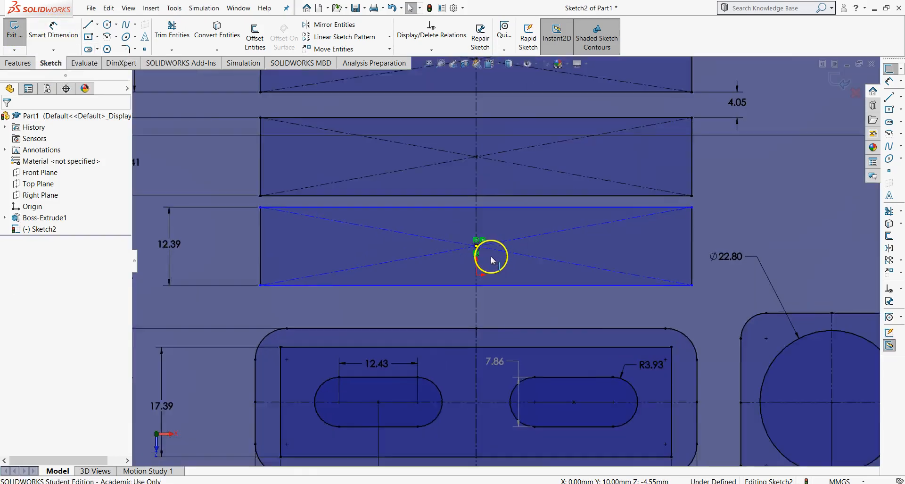
left_click(54, 29)
scroll(506, 260, "up", 3)
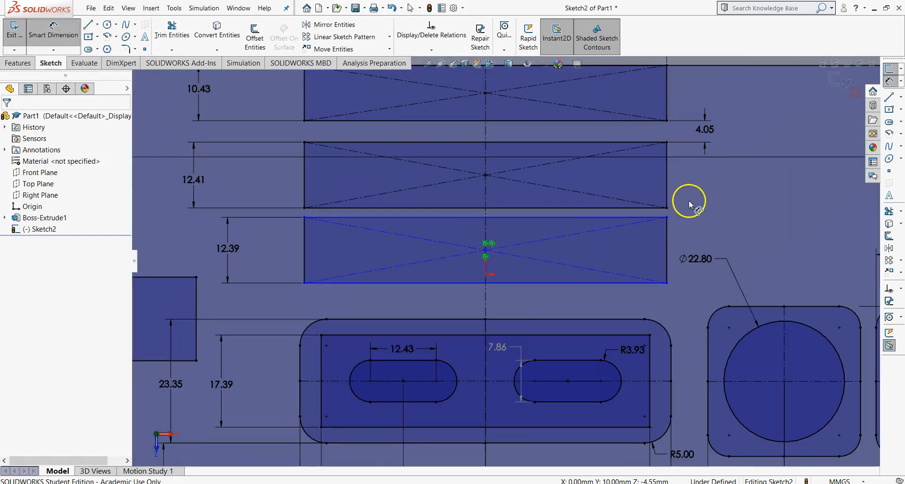
left_click(647, 210)
left_click(653, 217)
left_click(710, 233)
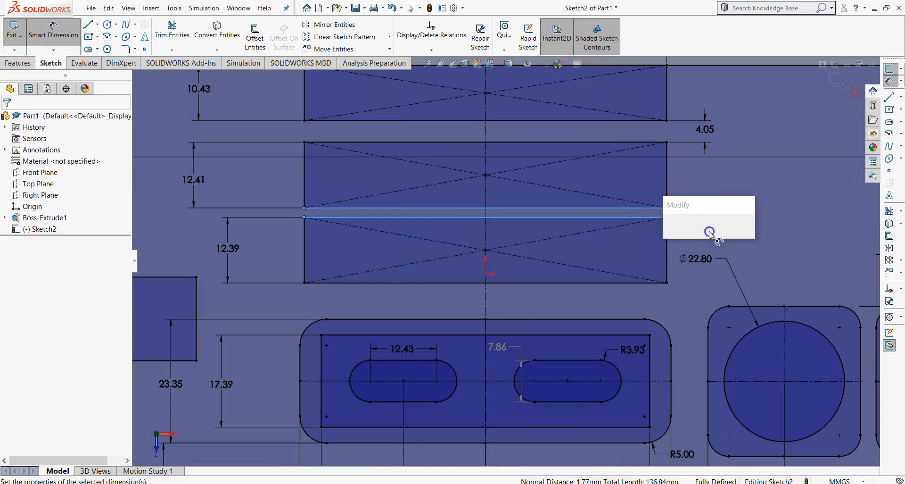
type("3.78")
key("Return")
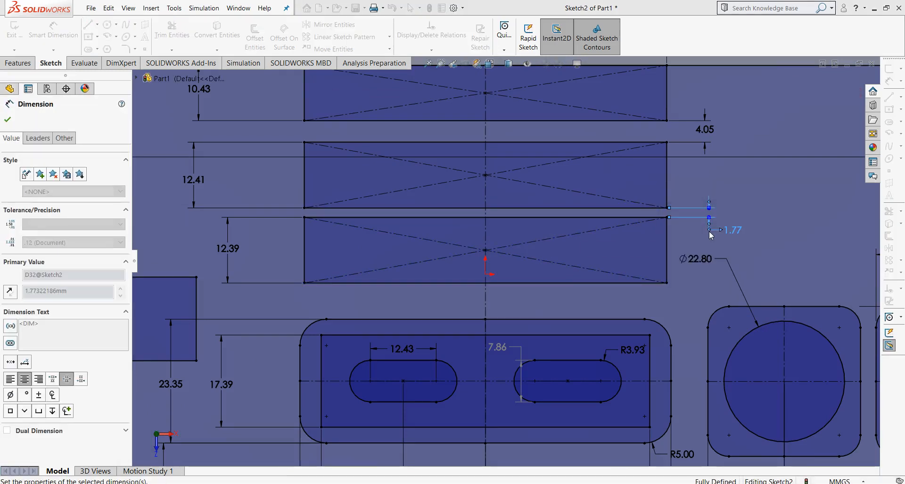
key("Escape")
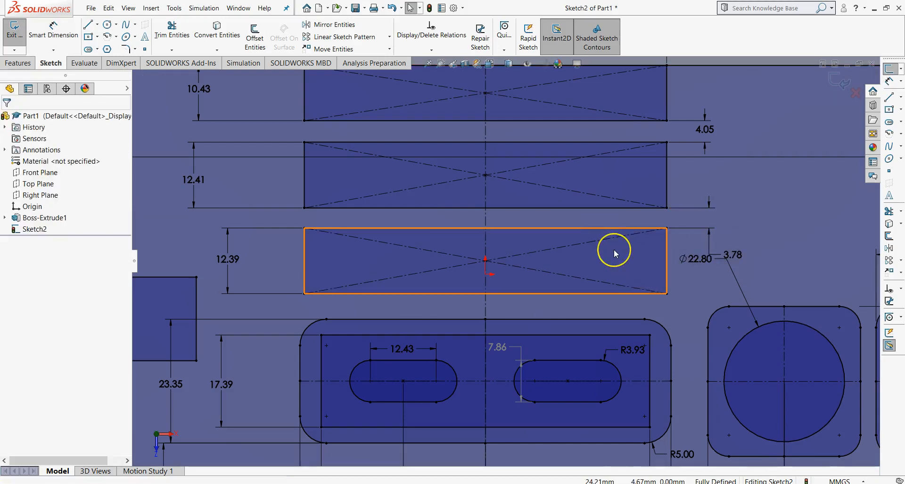
- Fillet all four corners of the topmost rectangle with the 2 mm radius from the reference drawing, accepting the removal of affected relations
scroll(614, 252, "up", 2)
key("alt+Tab")
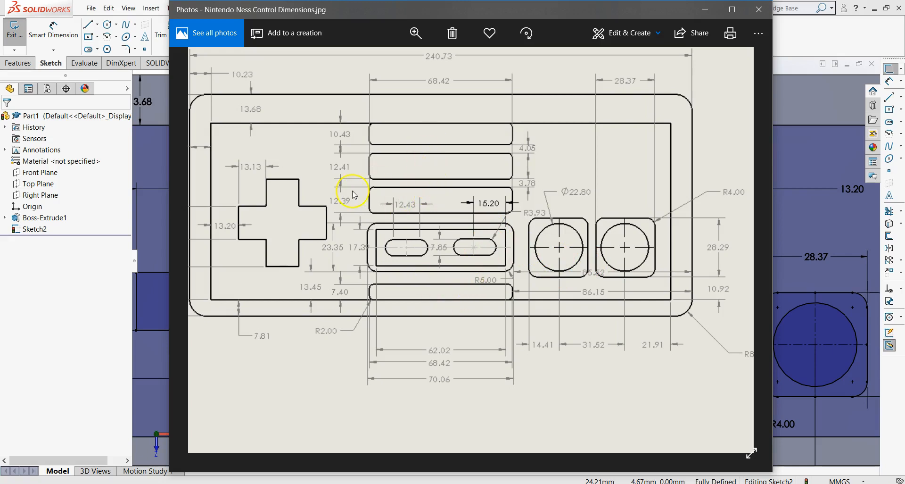
key("alt+Tab")
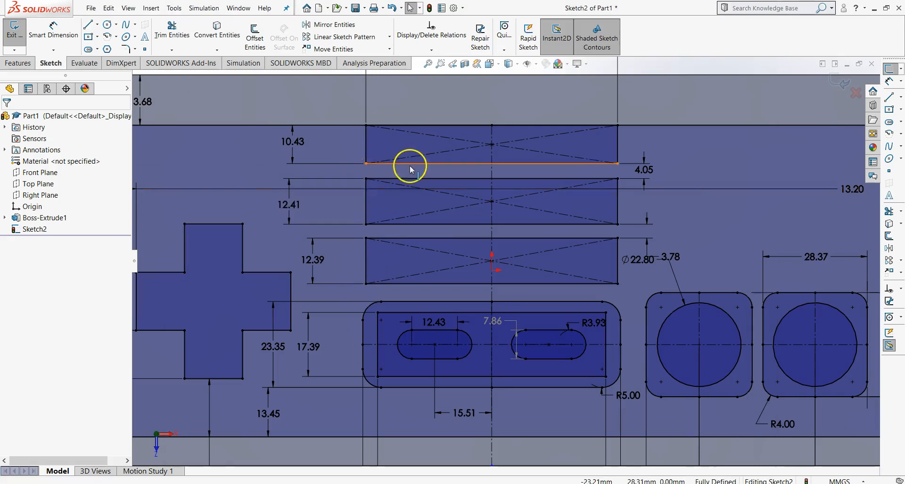
key("alt+Tab")
key("alt+Tab")
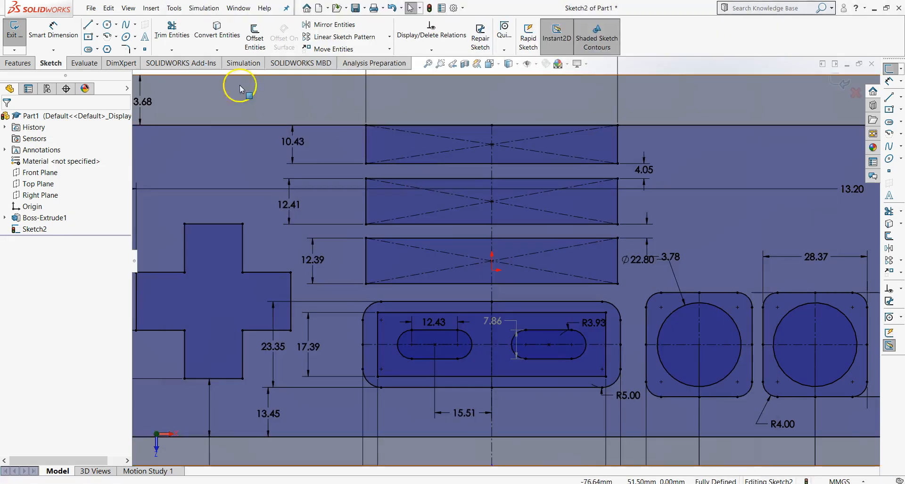
left_click(126, 49)
key("alt+Tab")
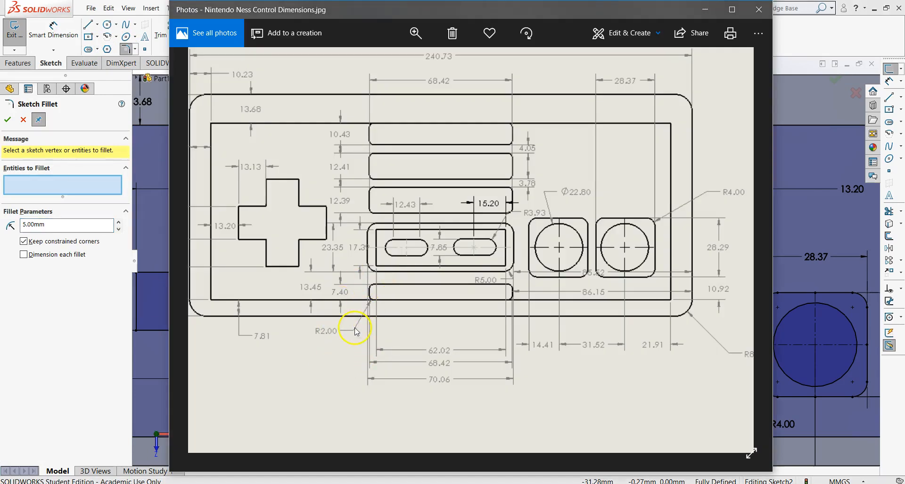
key("alt+Tab")
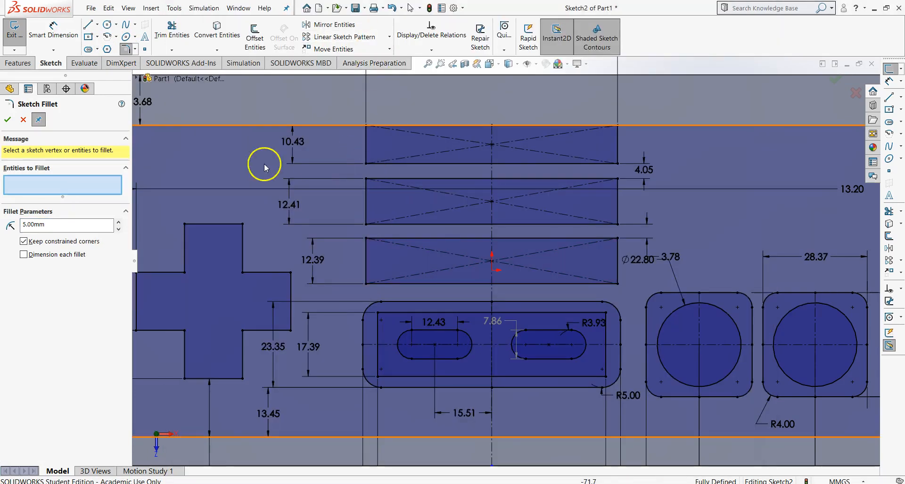
left_click(49, 226)
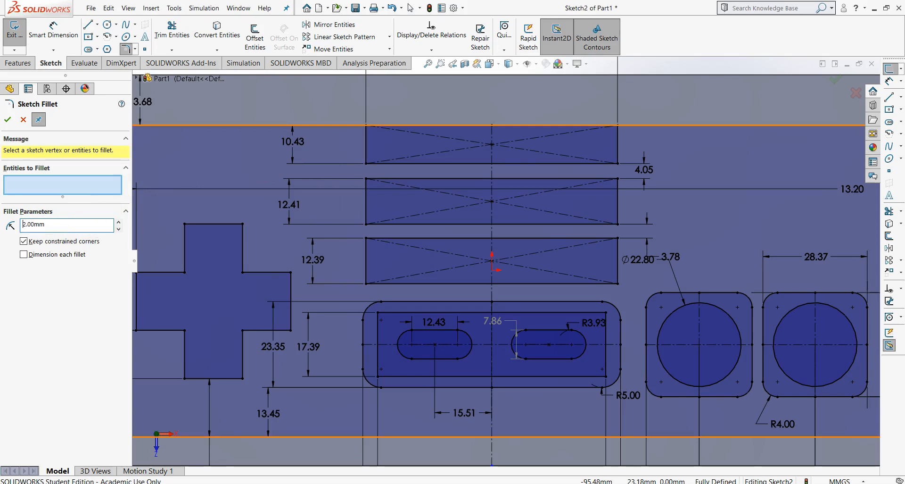
left_click(366, 163)
left_click(365, 126)
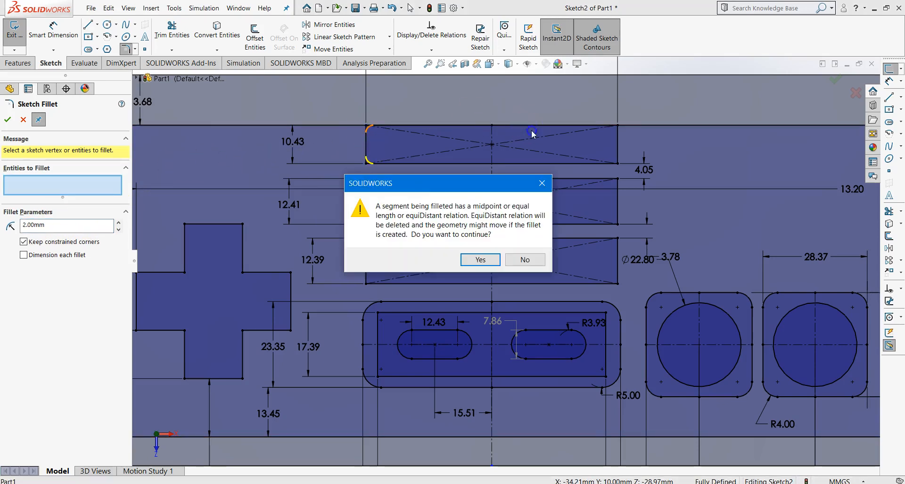
left_click(474, 262)
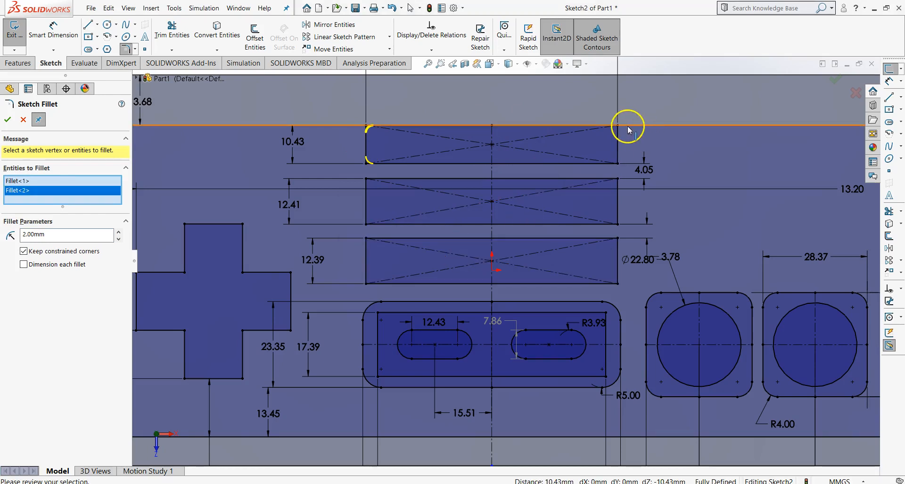
left_click(618, 126)
left_click(476, 261)
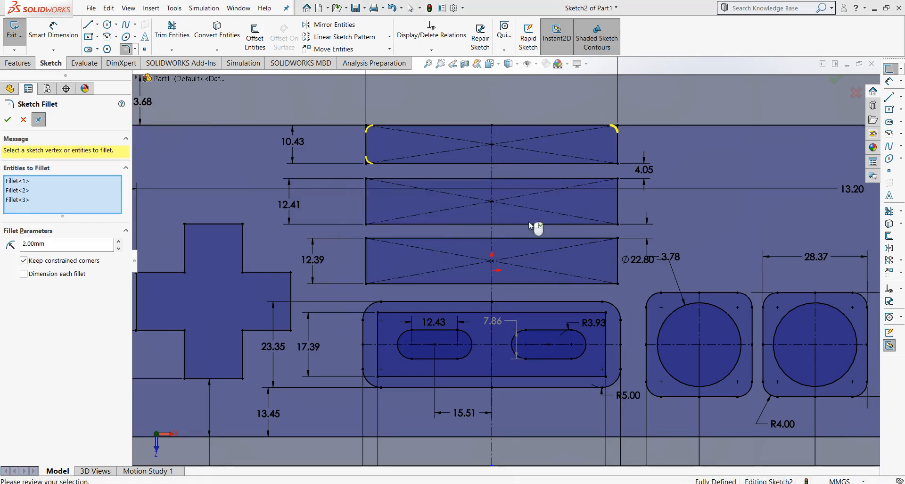
left_click(620, 165)
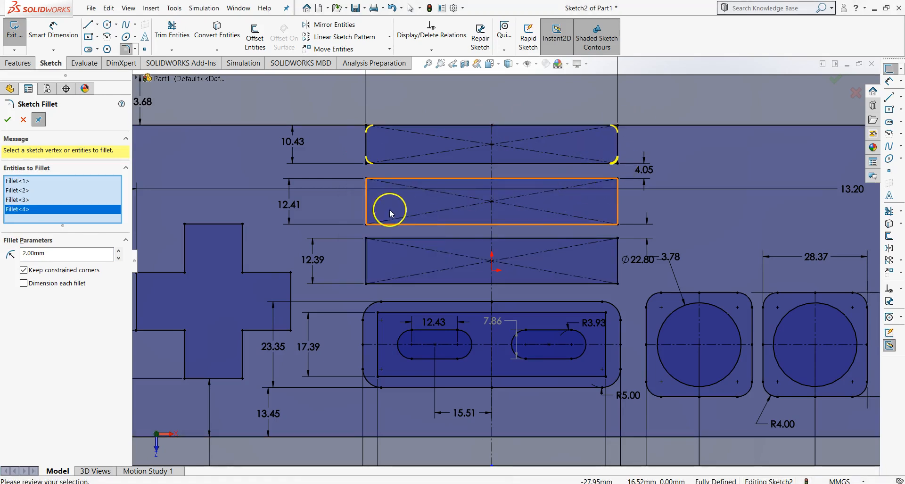
- Fillet all four corners of the middle rectangle with the same 2 mm radius
left_click(367, 180)
left_click(464, 259)
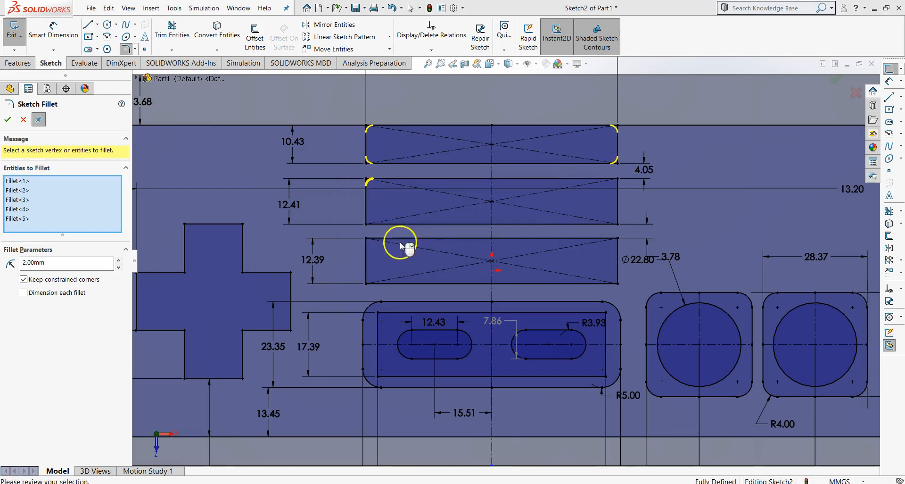
left_click(367, 224)
left_click(617, 178)
left_click(498, 260)
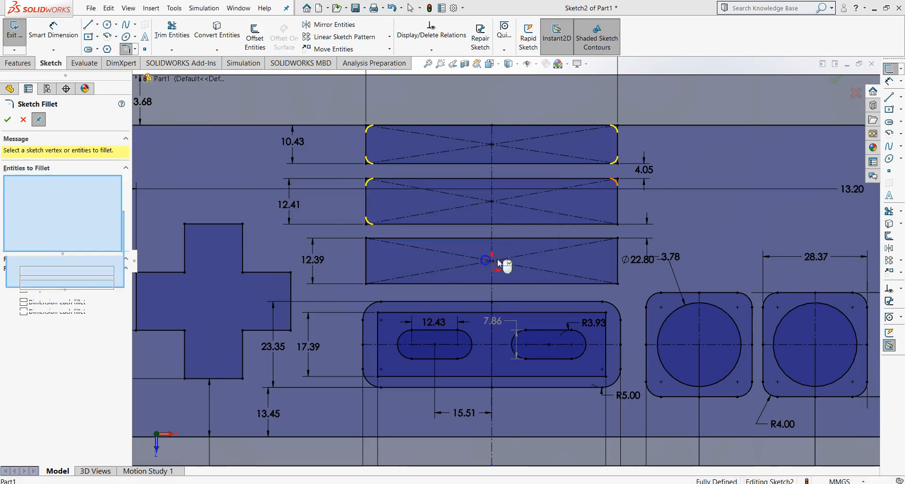
left_click(617, 223)
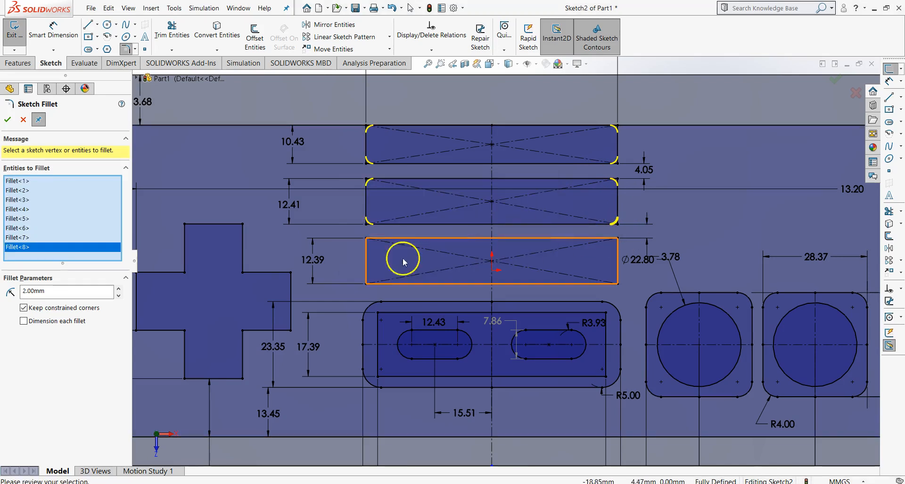
- Fillet all four corners of the lowest of the three rectangles with a 2 mm radius, accepting the removal of affected relations
left_click(367, 238)
left_click(461, 262)
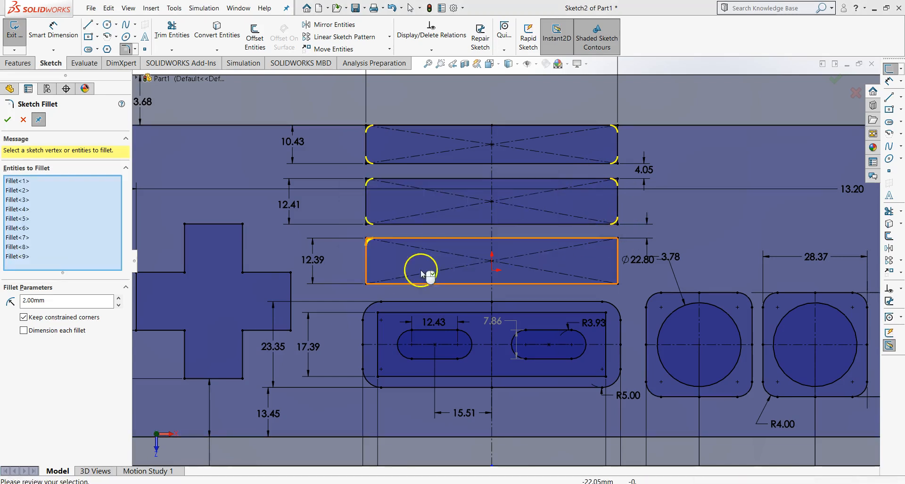
left_click(367, 283)
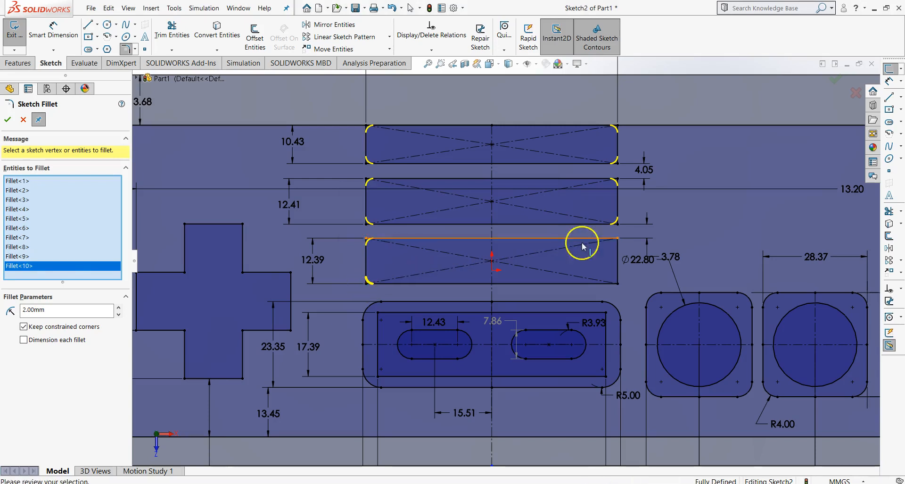
left_click(617, 239)
left_click(482, 260)
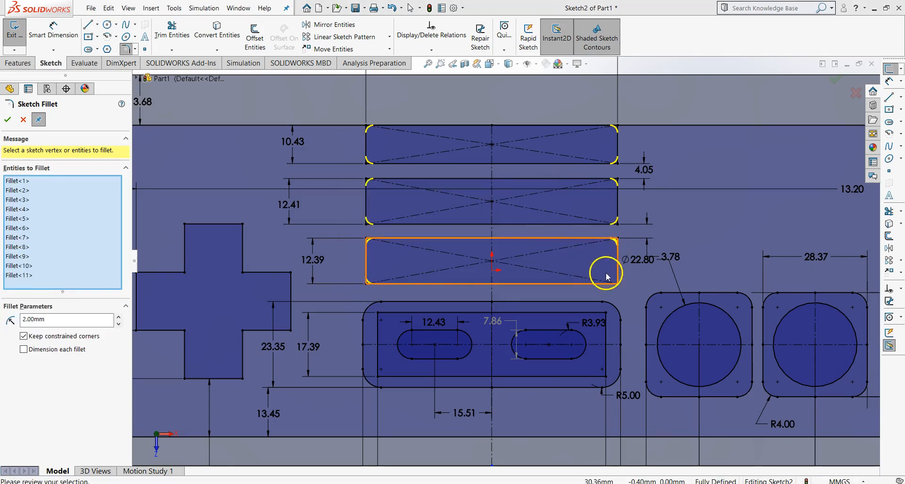
left_click(616, 282)
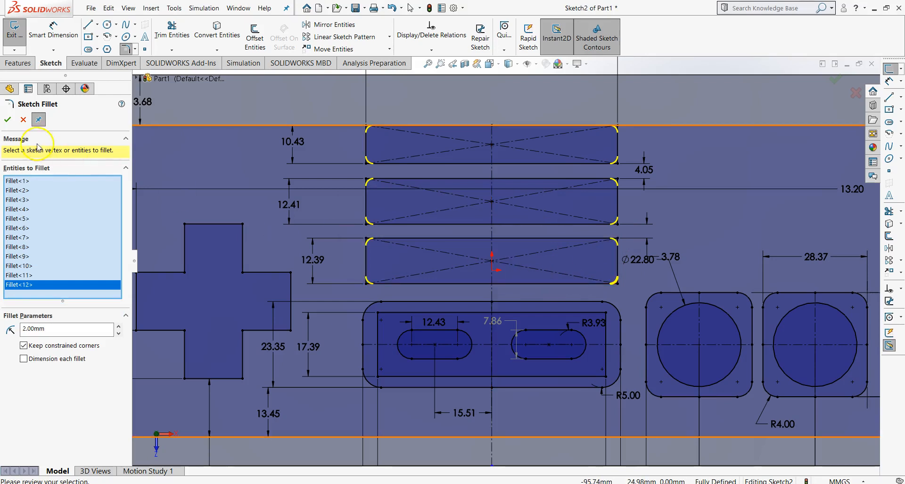
left_click(7, 119)
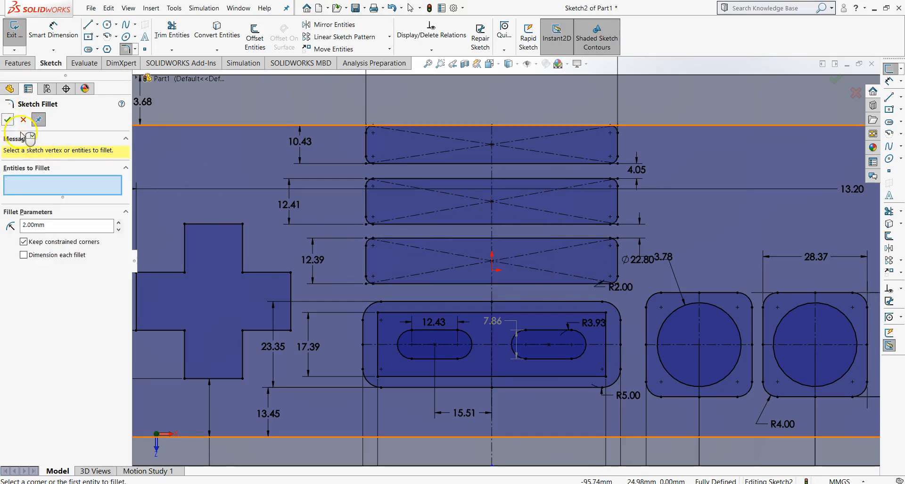
left_click(8, 119)
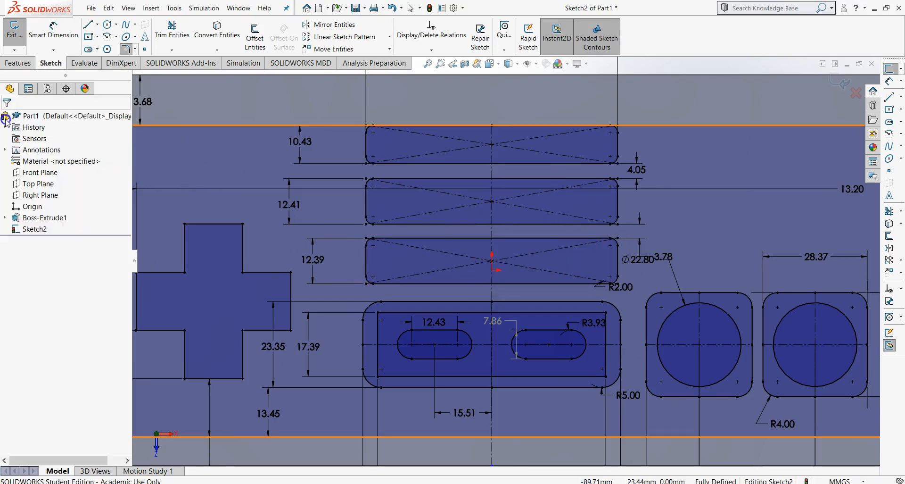
- Move the 15.51 mm slot position dimension up inside the slot frame, just beneath the slots
scroll(573, 280, "up", 2)
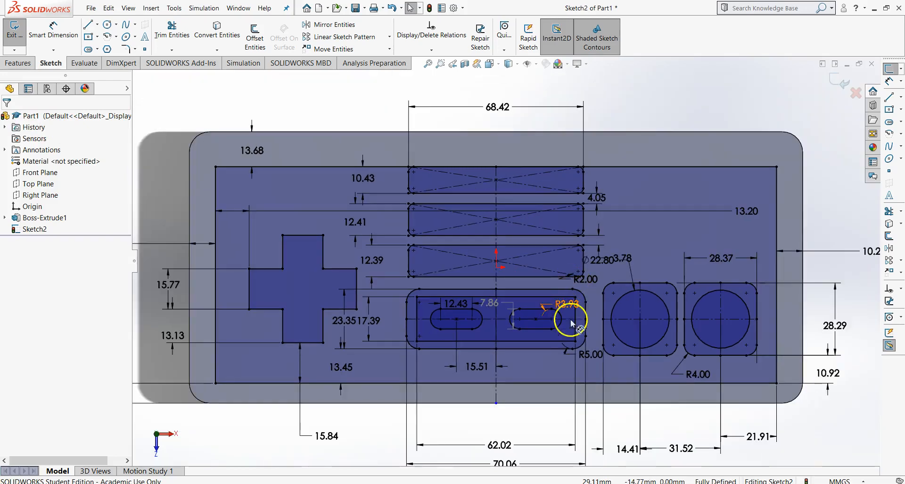
scroll(542, 347, "up", 2)
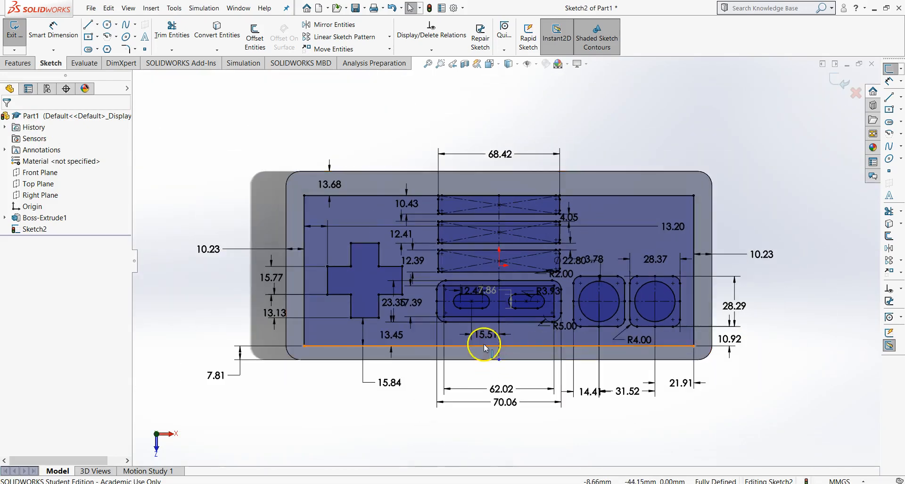
scroll(483, 344, "down", 2)
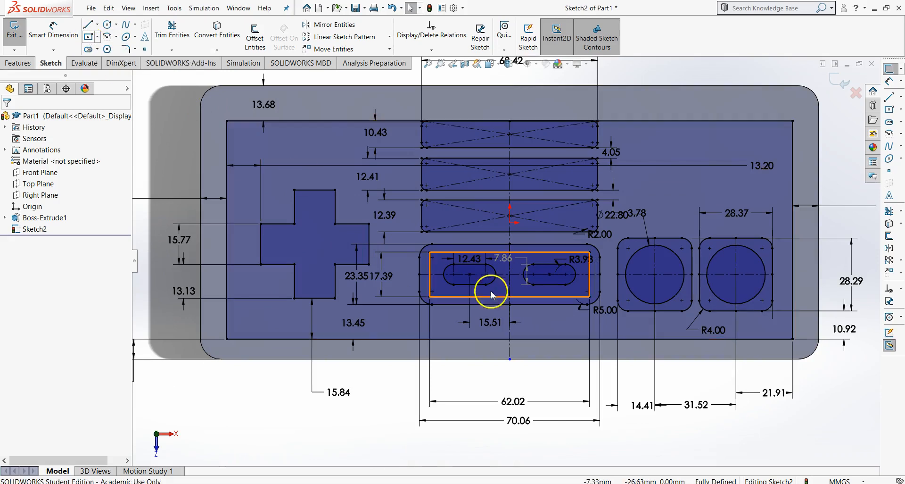
left_click_drag(491, 319, 490, 294)
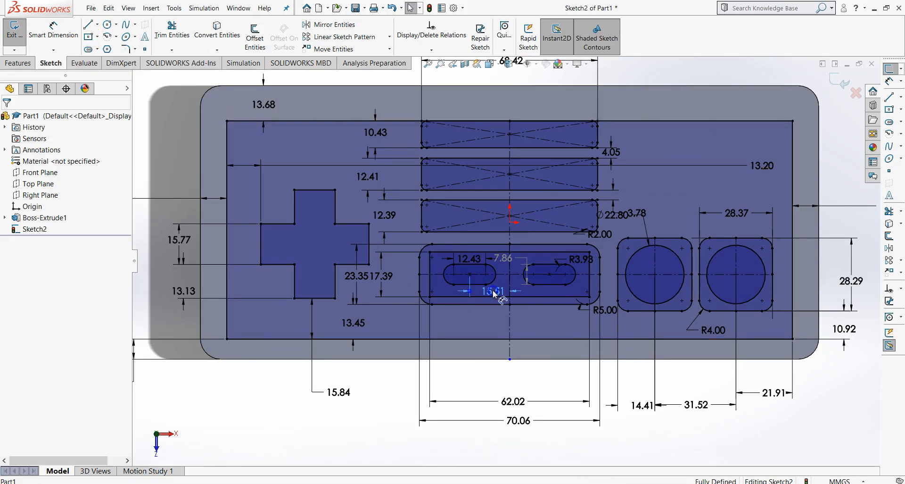
left_click(409, 271)
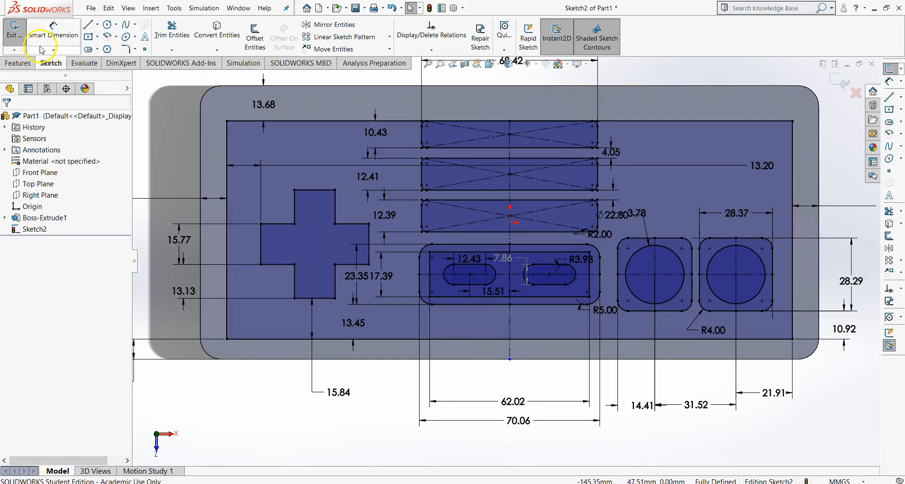
- Draw a center rectangle about 64 mm wide and 7.3 mm high on the centerline below the slot frame, following the reference drawing
left_click(89, 50)
key("Escape")
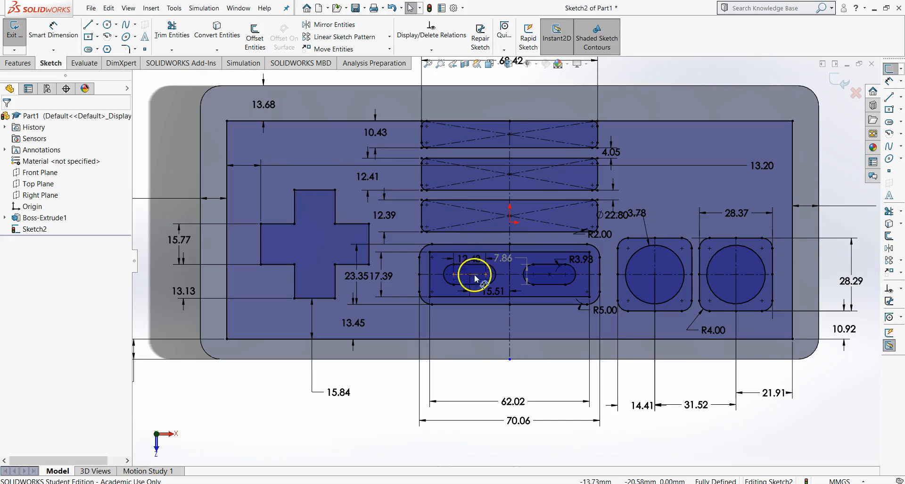
left_click(87, 41)
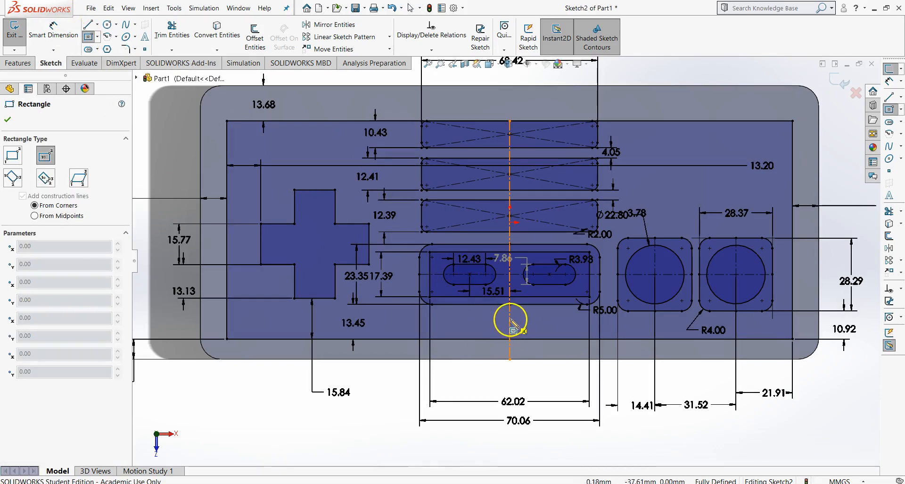
key("alt+Tab")
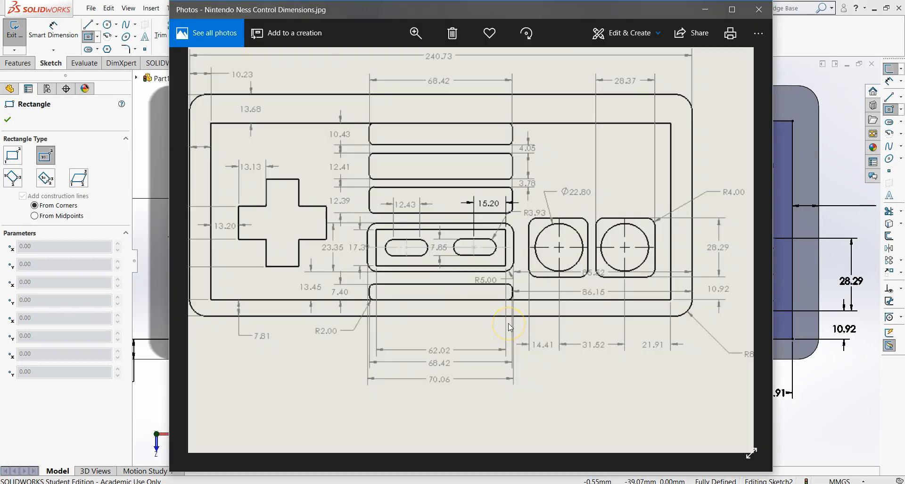
key("alt+Tab")
left_click_drag(510, 325, 597, 338)
key("Escape")
key("alt+Tab")
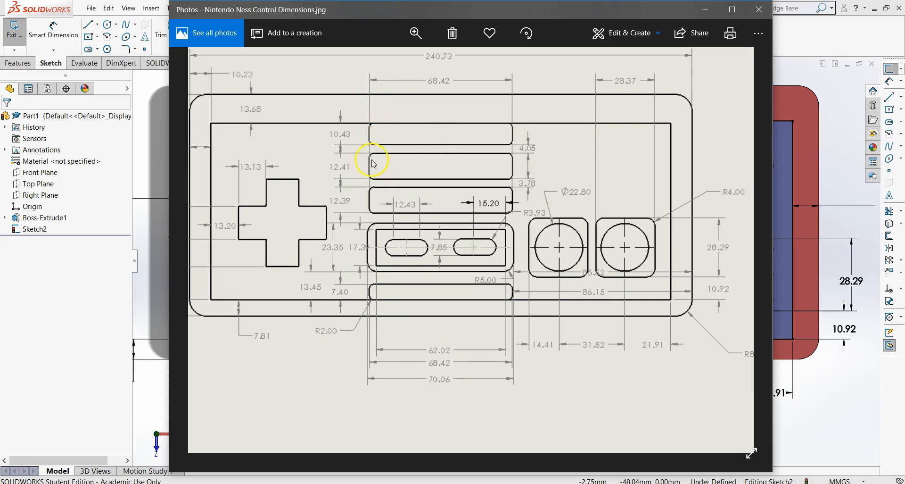
key("alt+Tab")
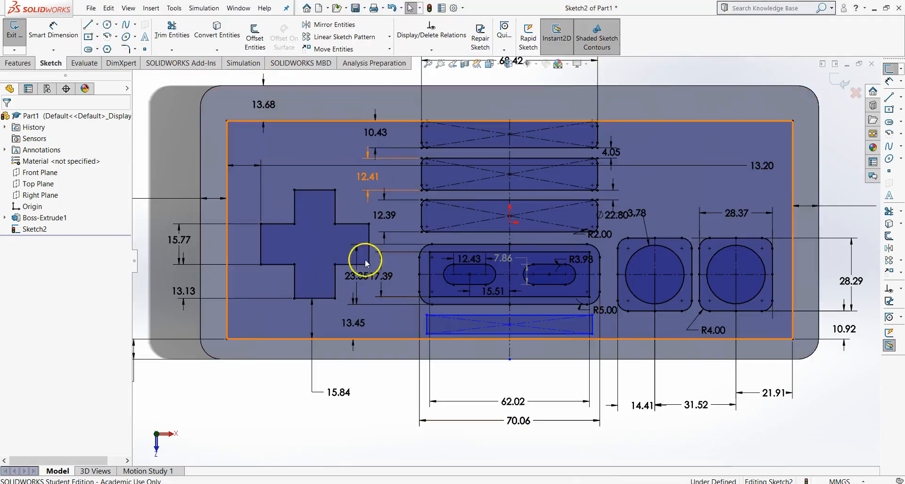
- Make the new bar's upper edge equal in length to the upper edge of the filleted rectangle above the slot frame
left_click(54, 29)
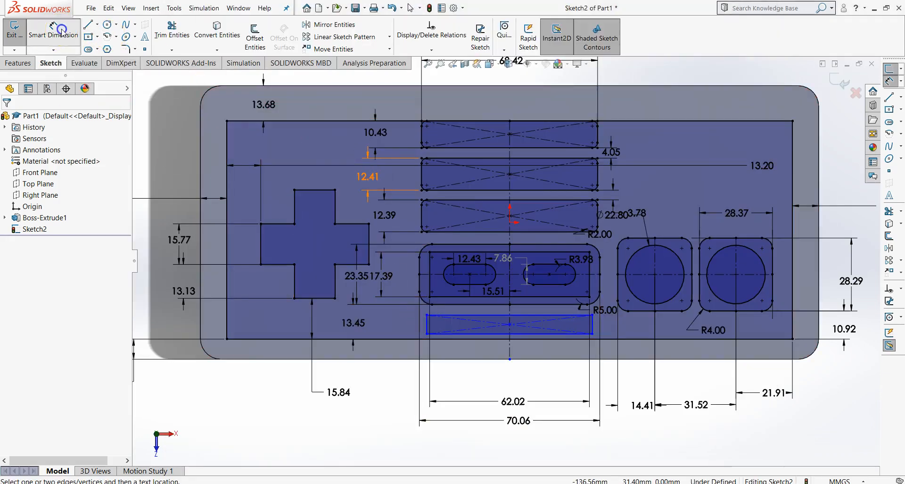
left_click(492, 315)
left_click(481, 200, "ctrl")
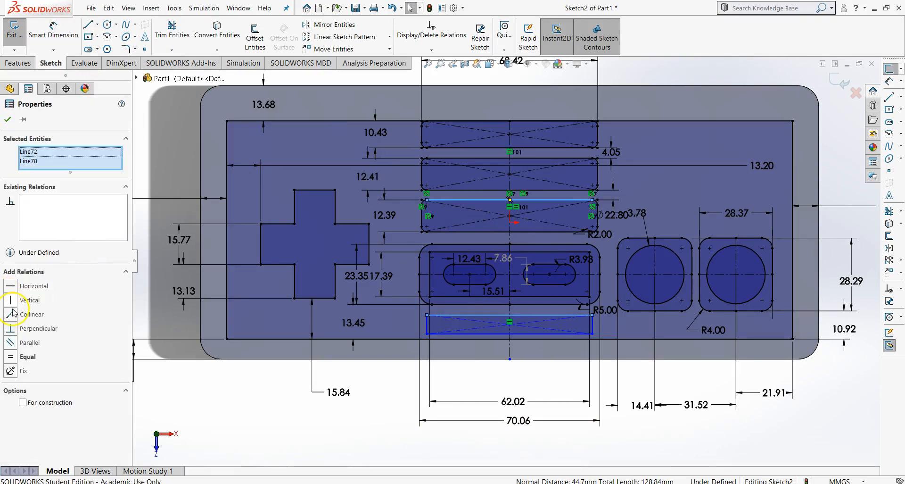
left_click(11, 357)
left_click(333, 401)
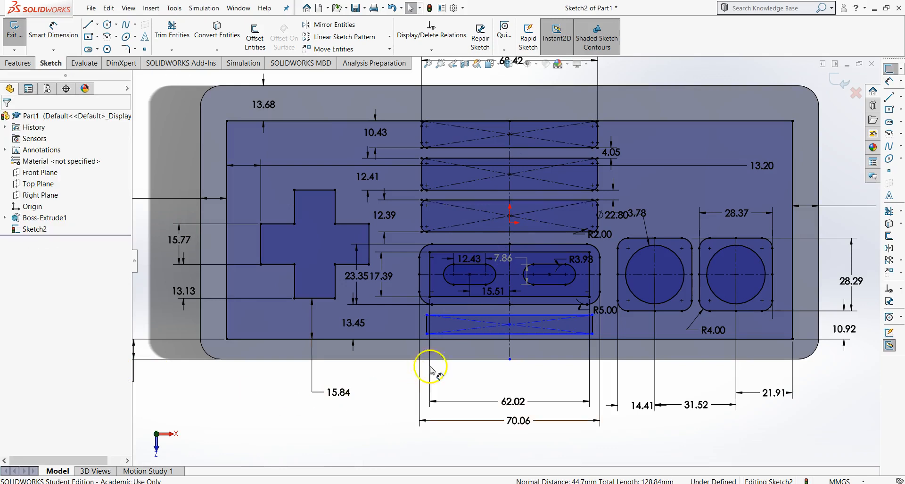
- Dimension the height of the bar below the slot frame as 7.40 mm, taken from the reference drawing
key("alt+Tab")
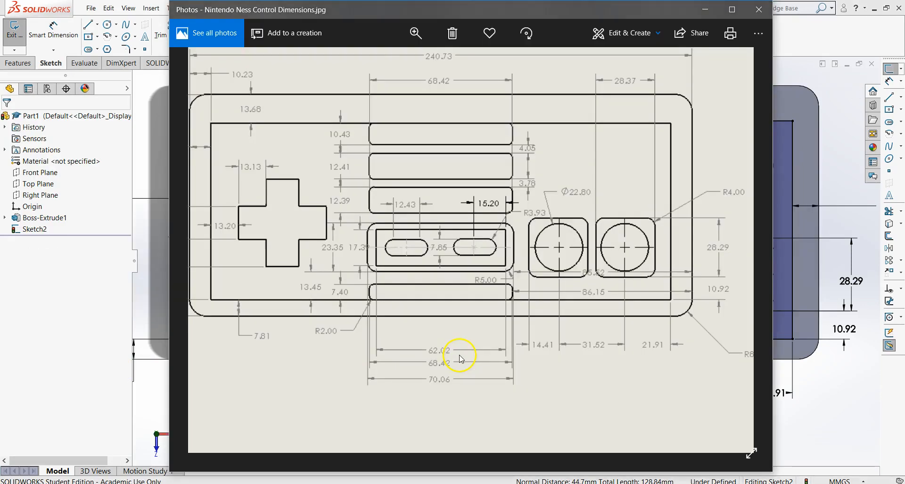
key("alt+Tab")
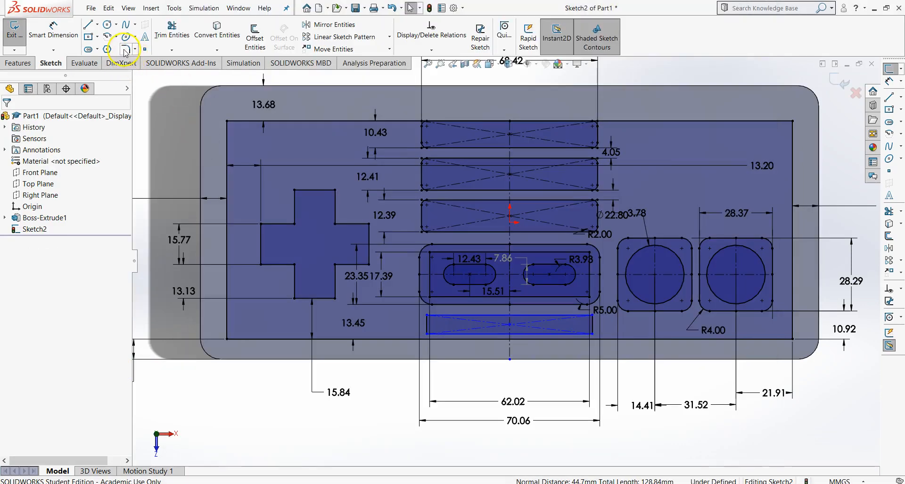
key("alt+Tab")
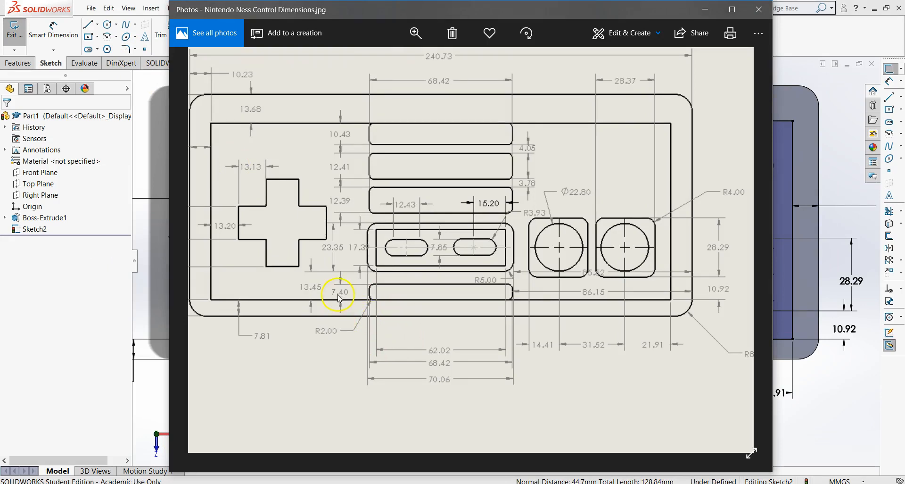
key("alt+Tab")
left_click(53, 31)
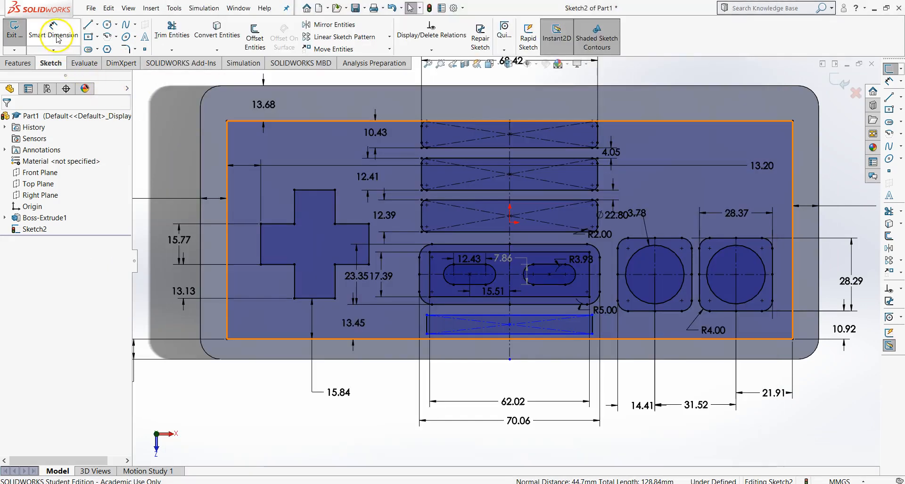
left_click(448, 315)
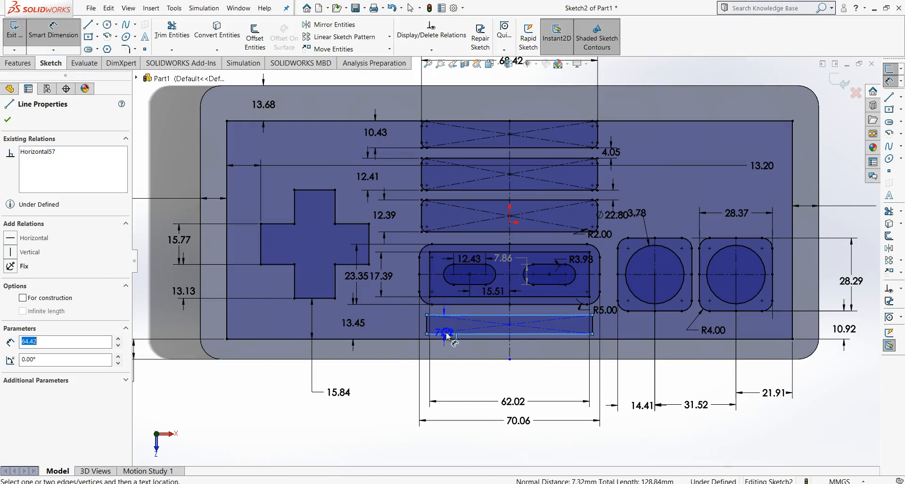
left_click(400, 328)
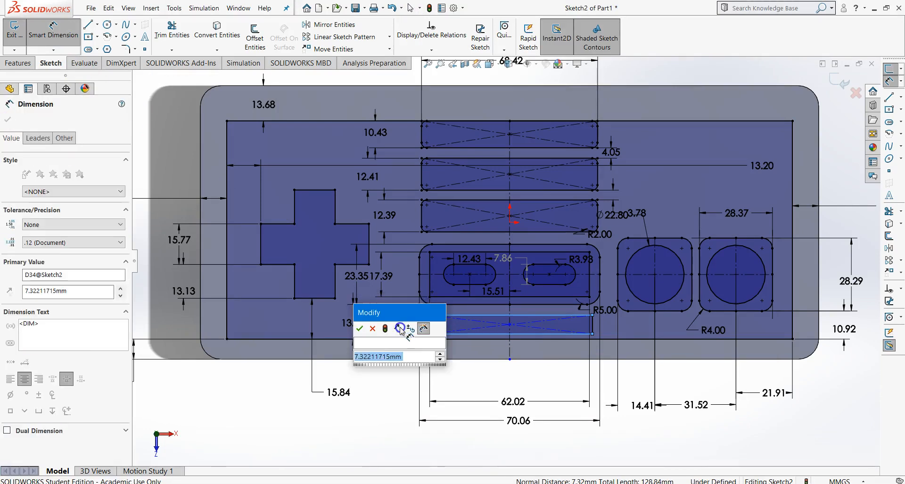
type("7.40")
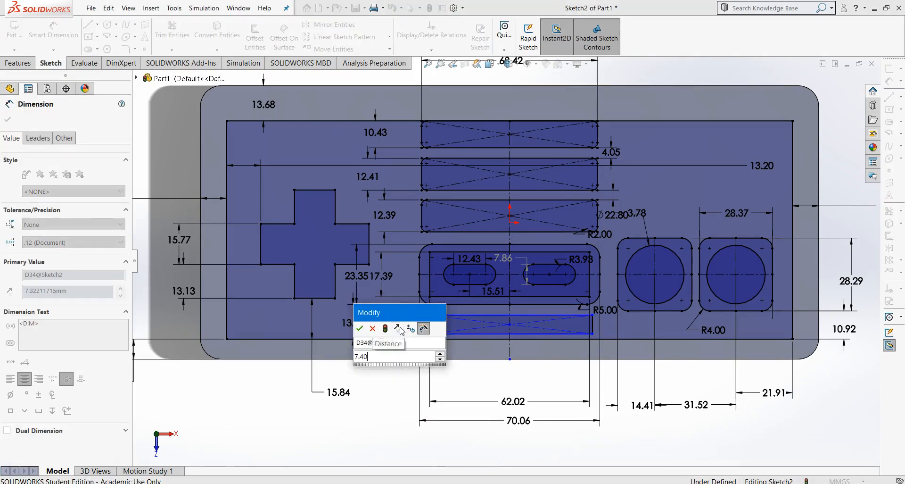
key("Return")
key("Escape")
- Fillet all four corners of the bar below the slot frame with the reference 2 mm radius, accepting the removal of affected relations
key("alt+Tab")
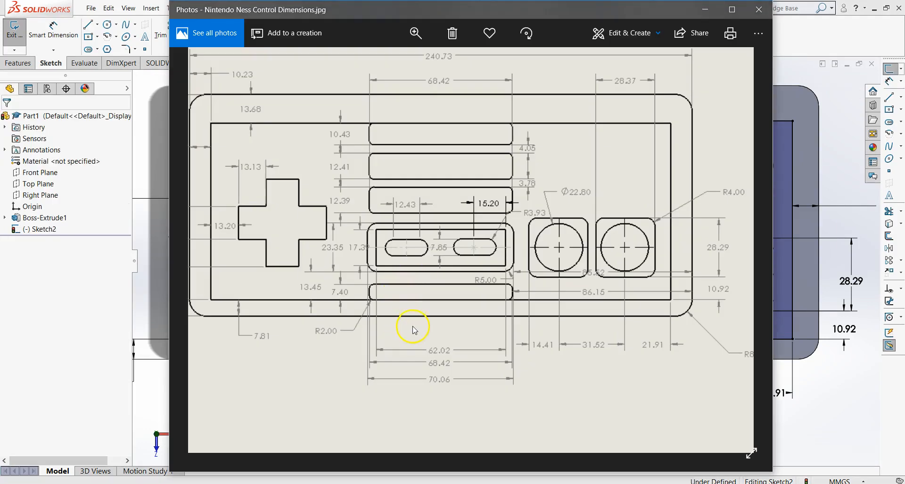
key("alt+Tab")
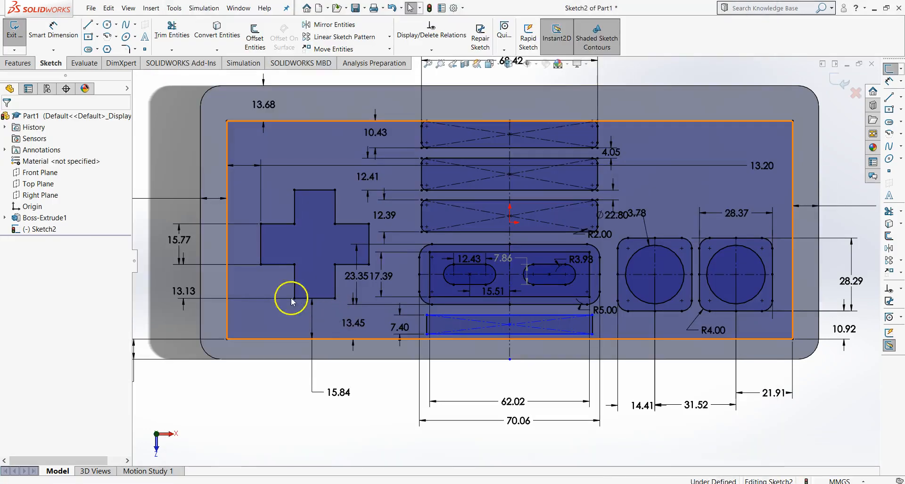
left_click(124, 49)
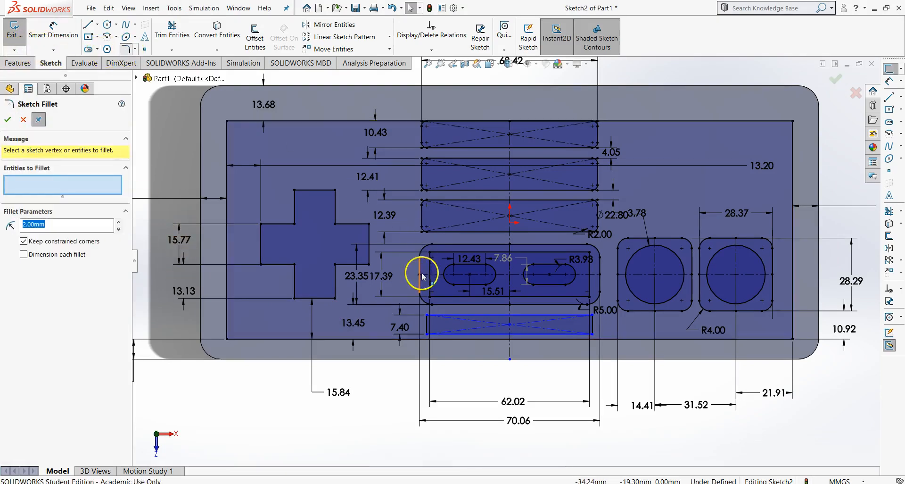
scroll(429, 329, "up", 3)
left_click(431, 300)
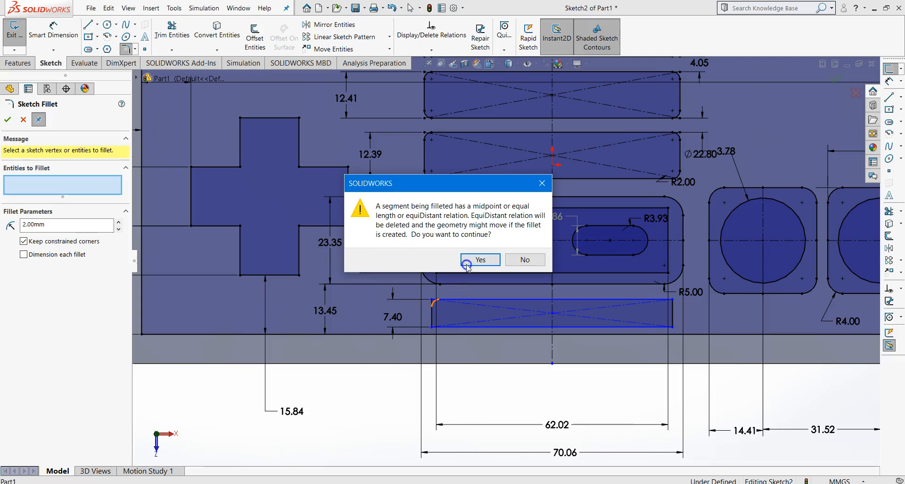
left_click(467, 264)
left_click(432, 326)
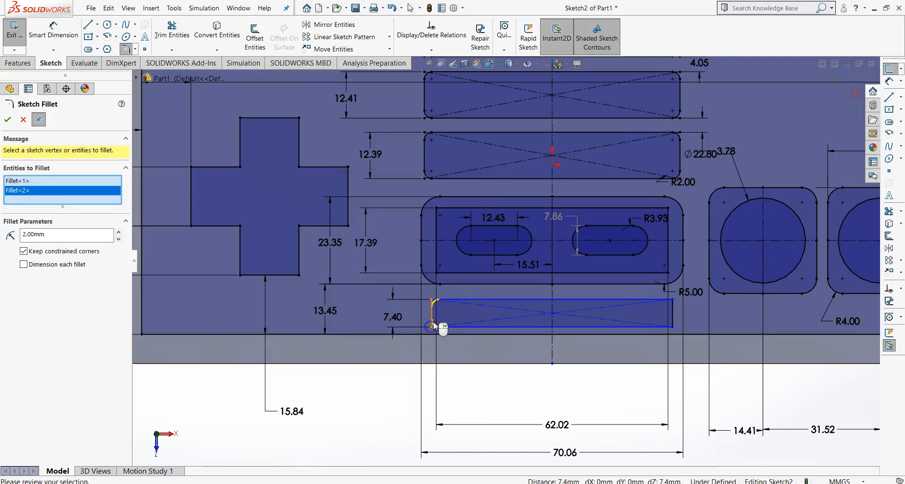
left_click(672, 301)
left_click(485, 259)
left_click(672, 325)
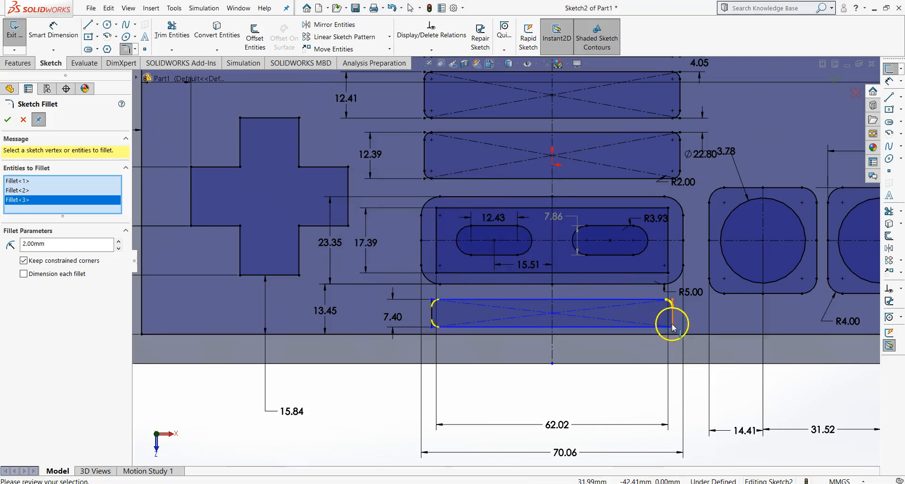
left_click(673, 325)
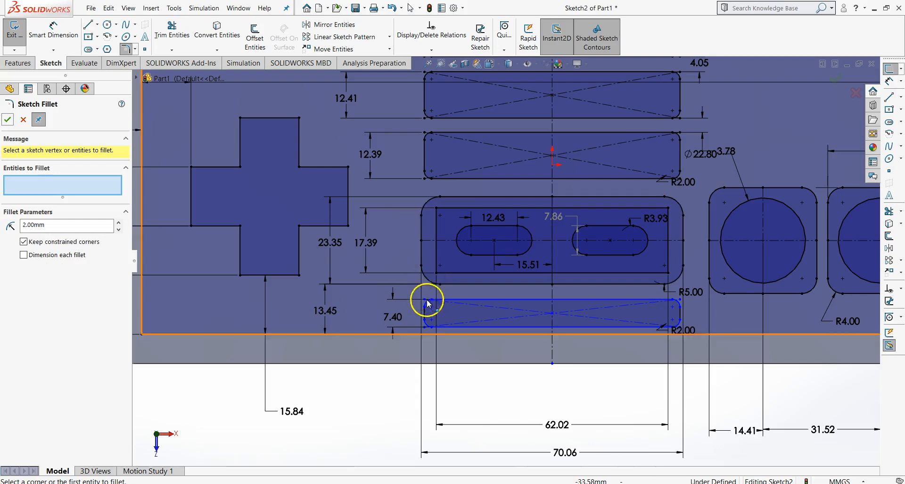
key("Escape")
- Make the lower edge of the bar below the slot frame collinear with the lower edge of the inner face rectangle
left_click(514, 327)
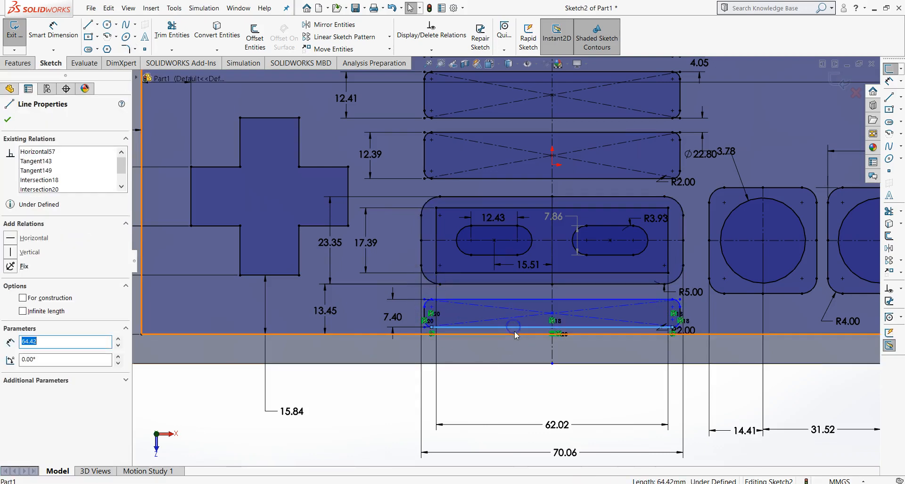
left_click(516, 334, "ctrl")
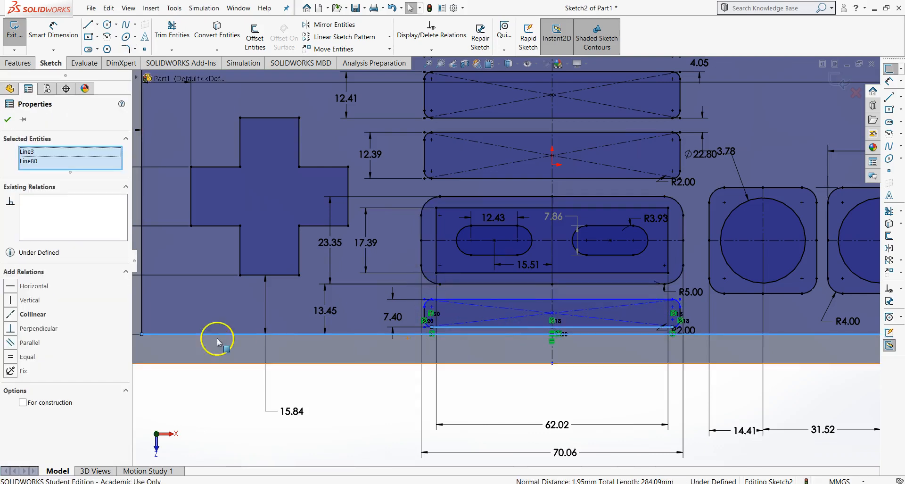
left_click(9, 315)
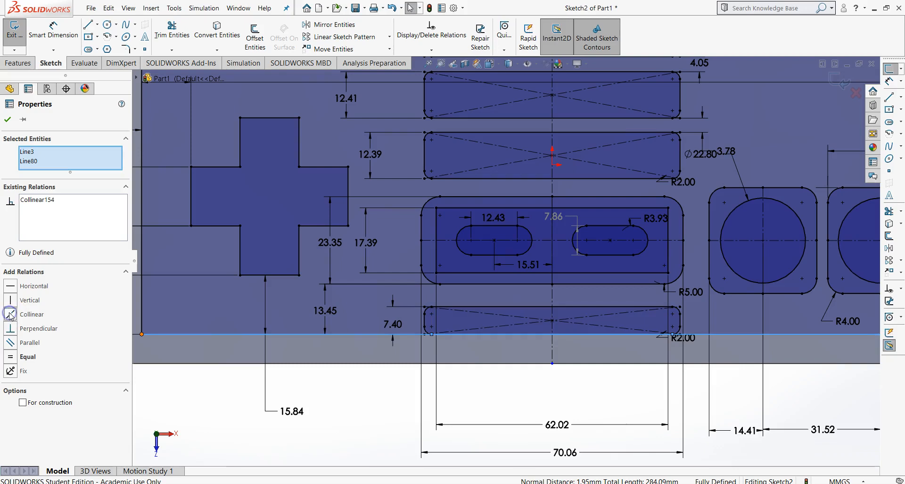
left_click(8, 119)
- Finish and exit the fully laid-out controller face sketch
scroll(405, 226, "down", 5)
left_click(608, 386)
key("ctrl+7")
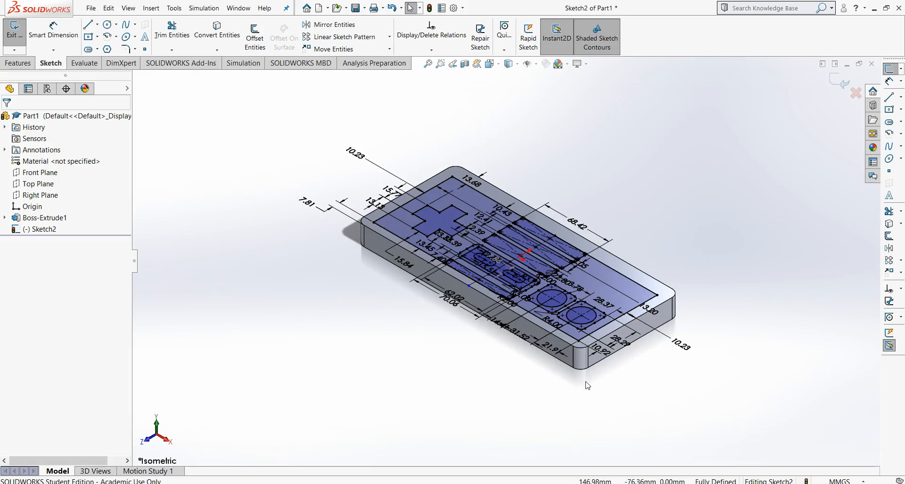
left_click(11, 34)
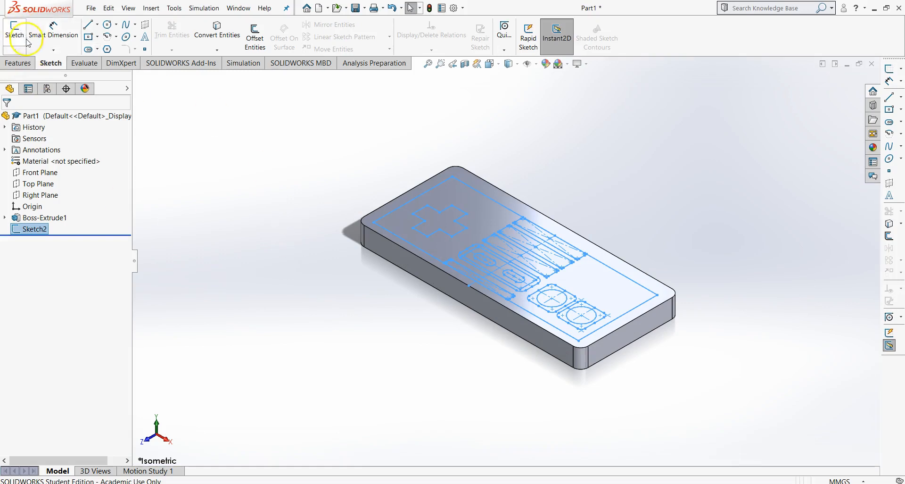
- Cut-extrude only the face sketch's background region around the cross, bars, slot frame and button squares to a blind depth of 0.3 mm
left_click(27, 64)
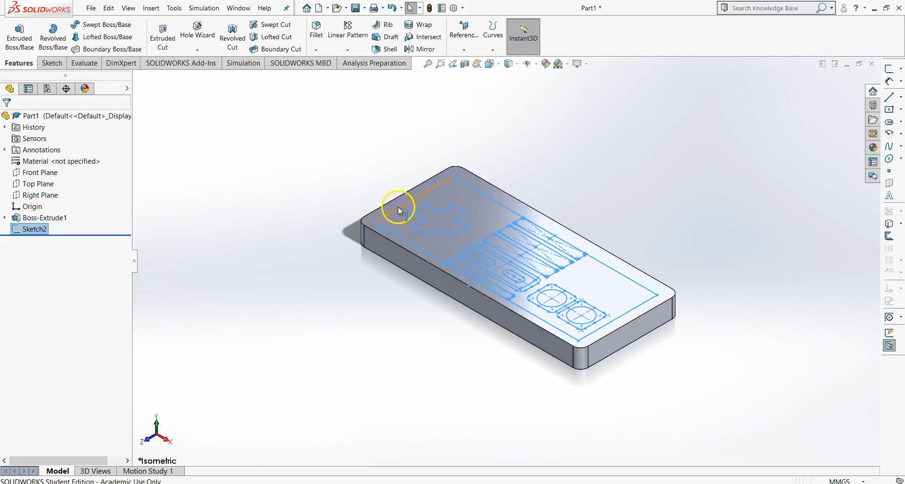
left_click(162, 36)
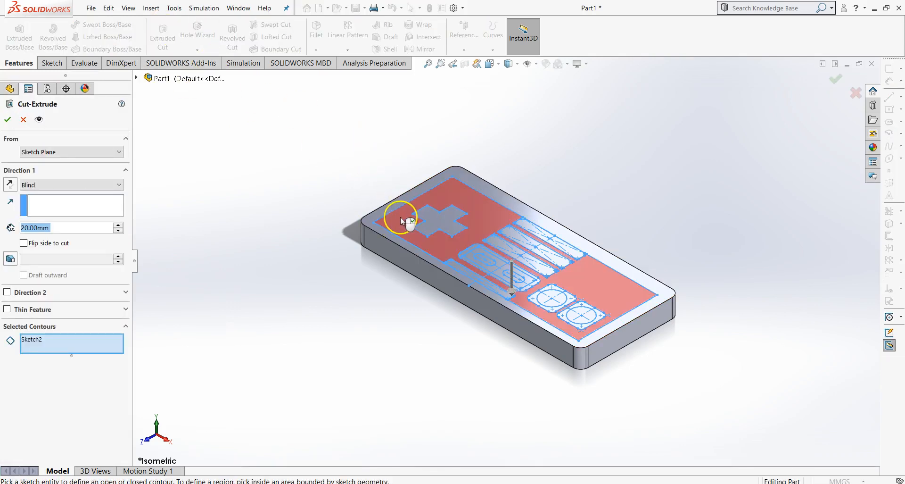
right_click(30, 342)
left_click(48, 348)
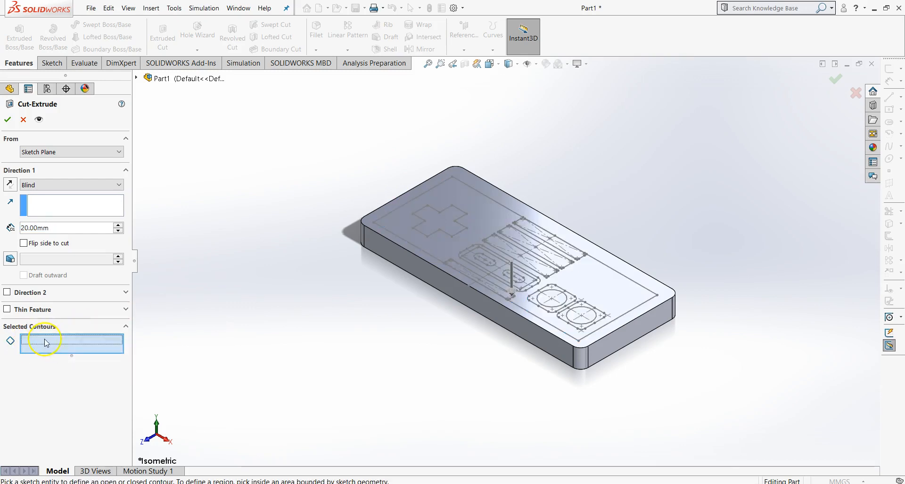
left_click(59, 230)
key("BackSpace")
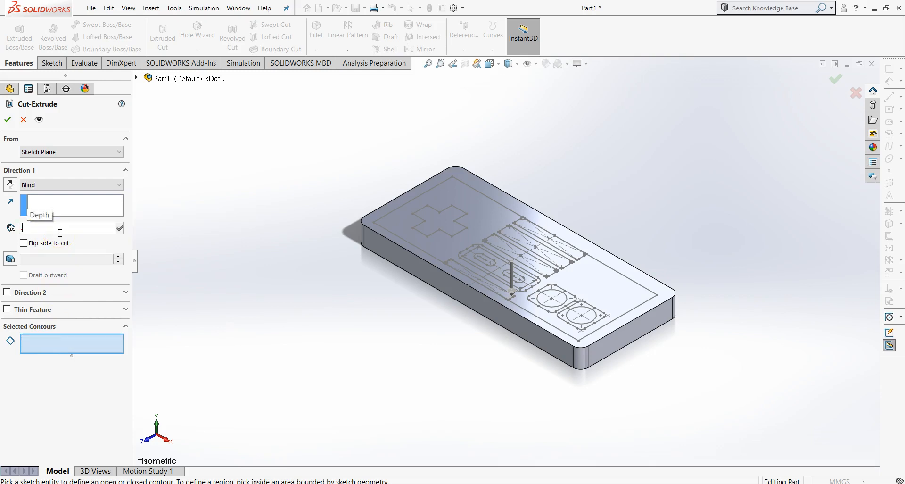
type(".3")
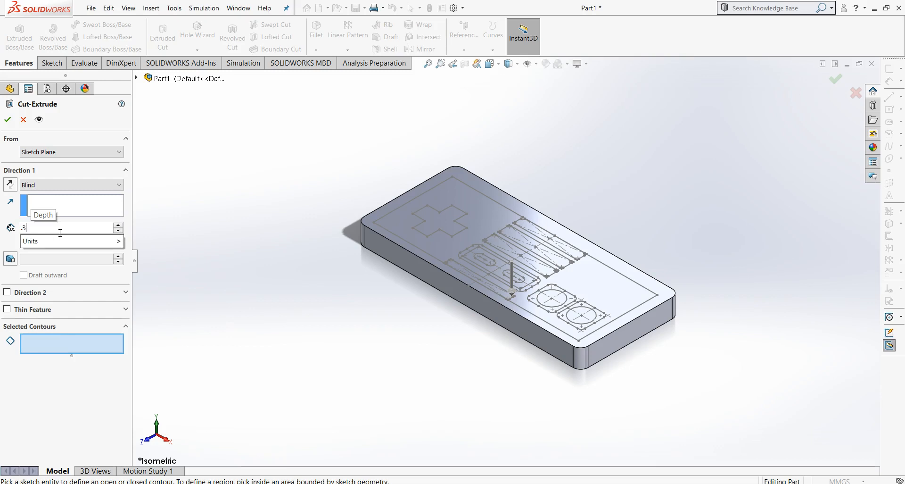
left_click(400, 224)
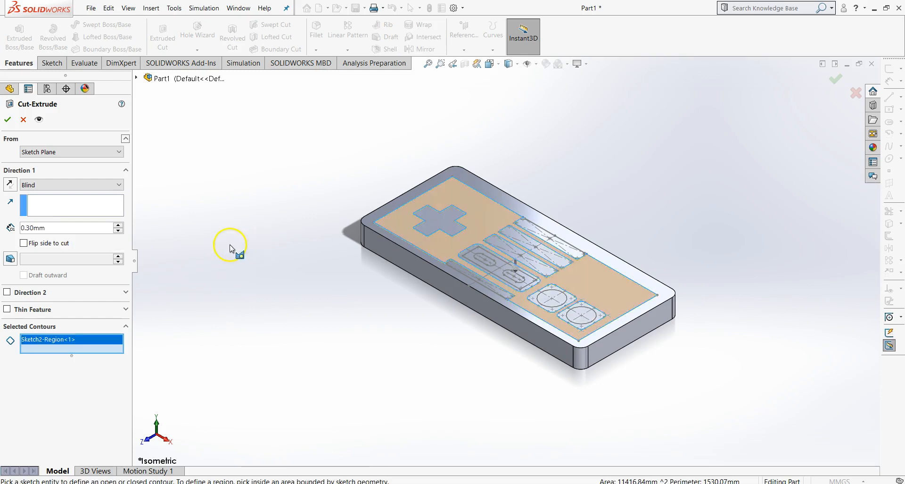
middle_click_drag(367, 367, 390, 307)
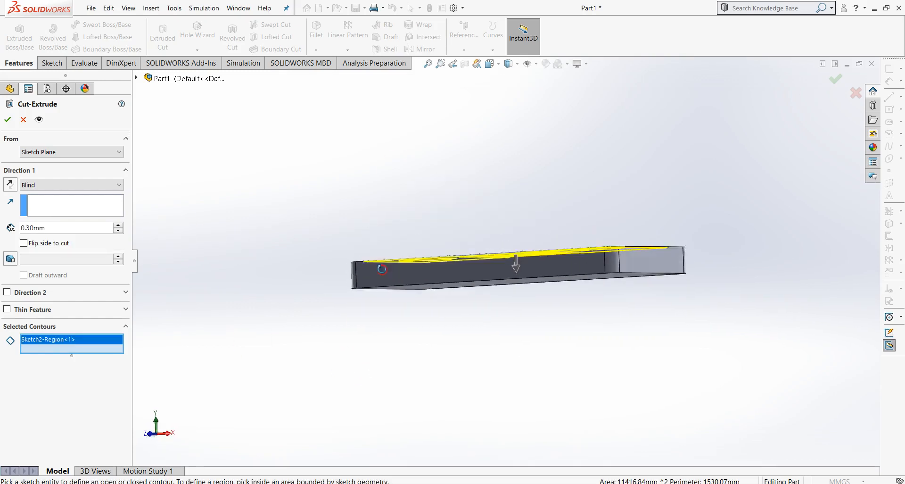
left_click(7, 118)
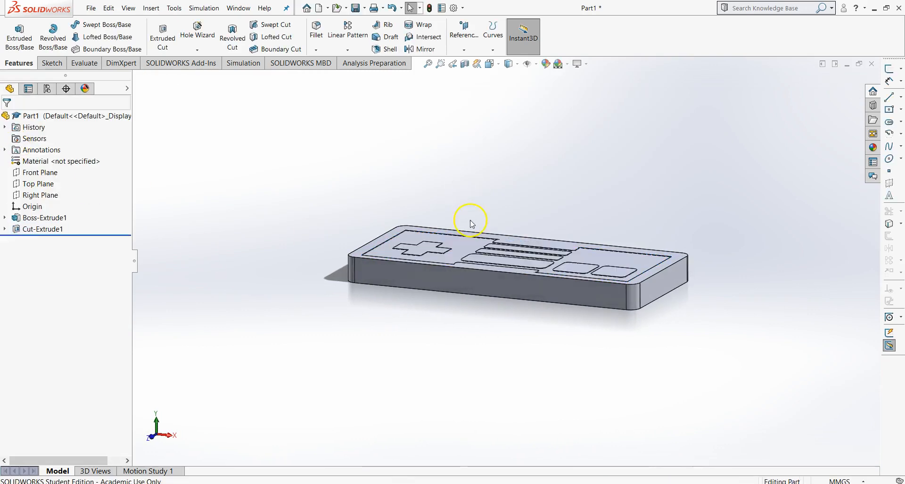
scroll(444, 254, "down", 8)
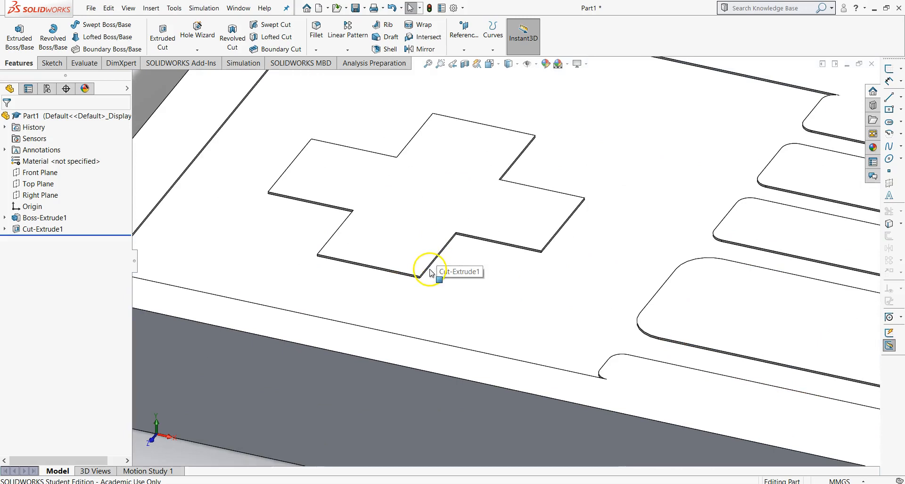
scroll(430, 257, "up", 8)
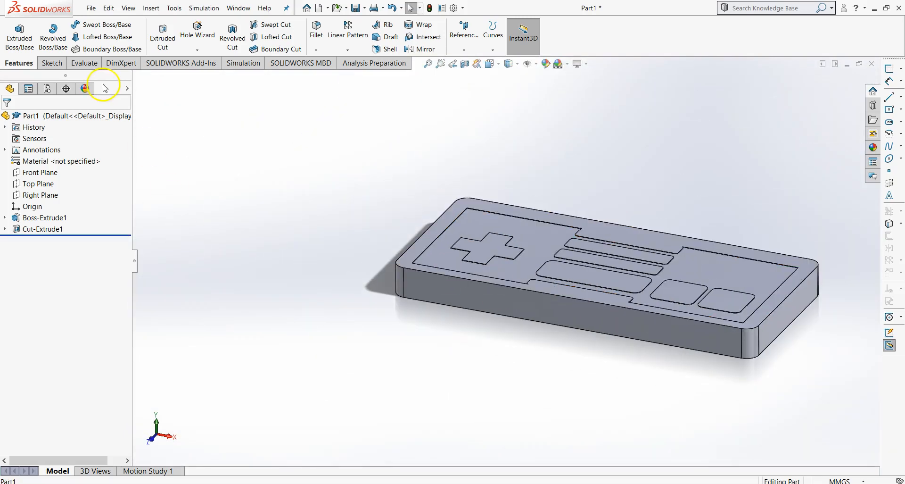
- Boss-extrude only the cross and the two button circles from the existing face sketch by 3 mm
left_click(21, 43)
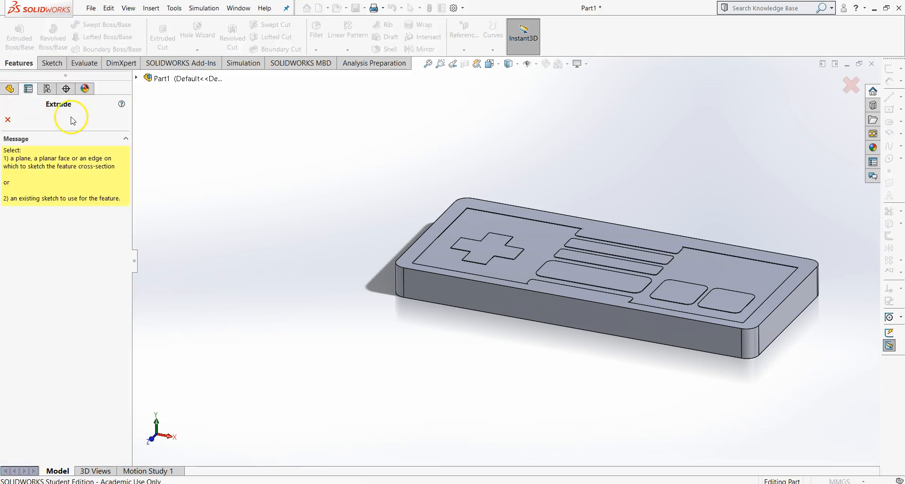
left_click(136, 78)
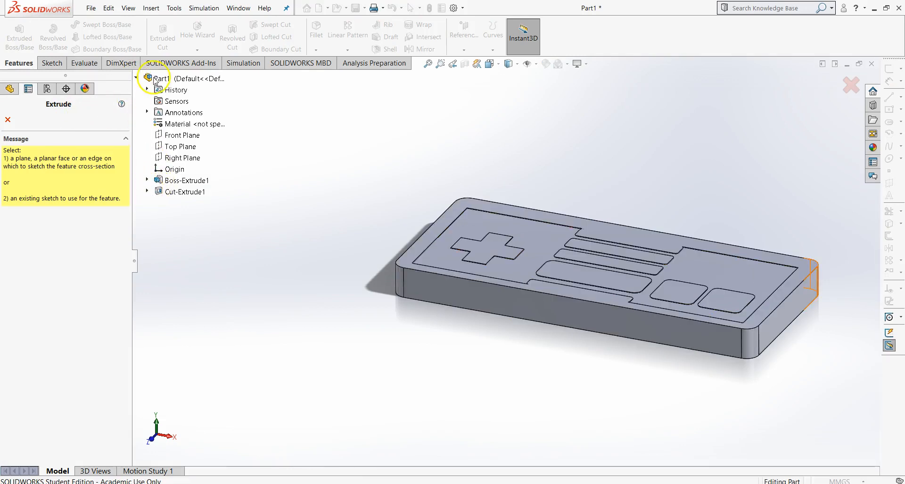
left_click(147, 192)
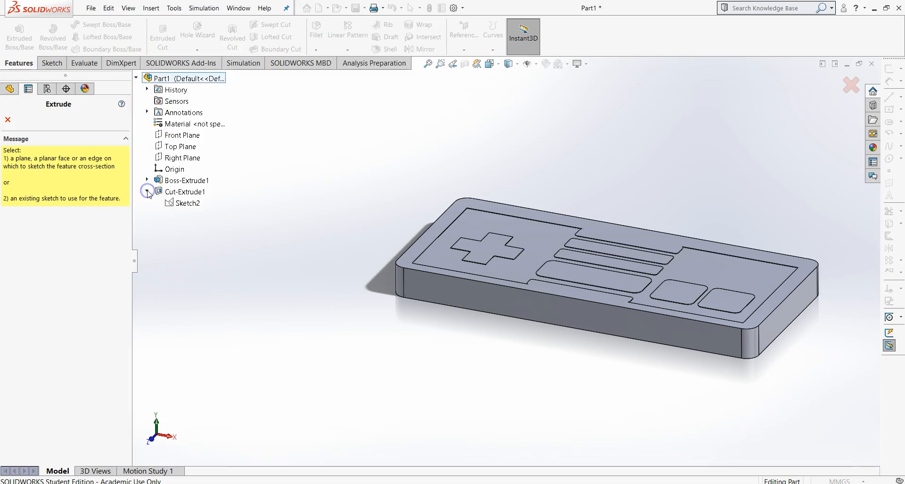
left_click(174, 206)
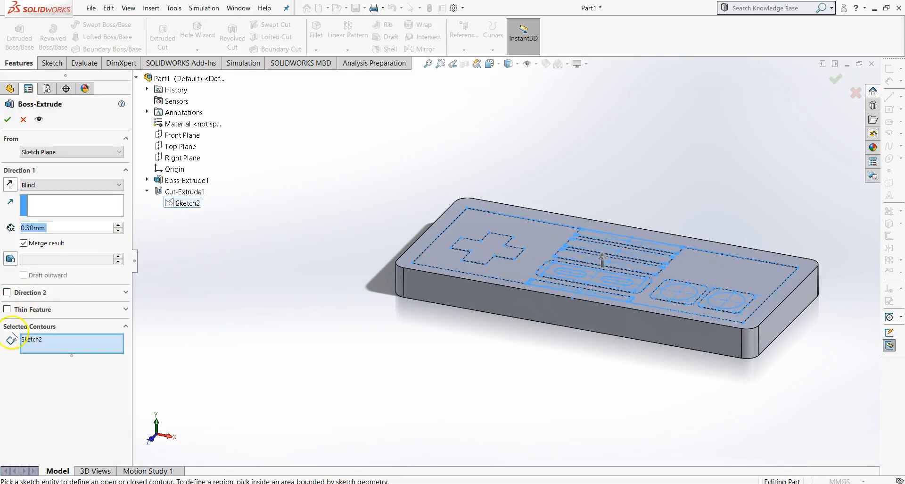
right_click(34, 342)
left_click(61, 357)
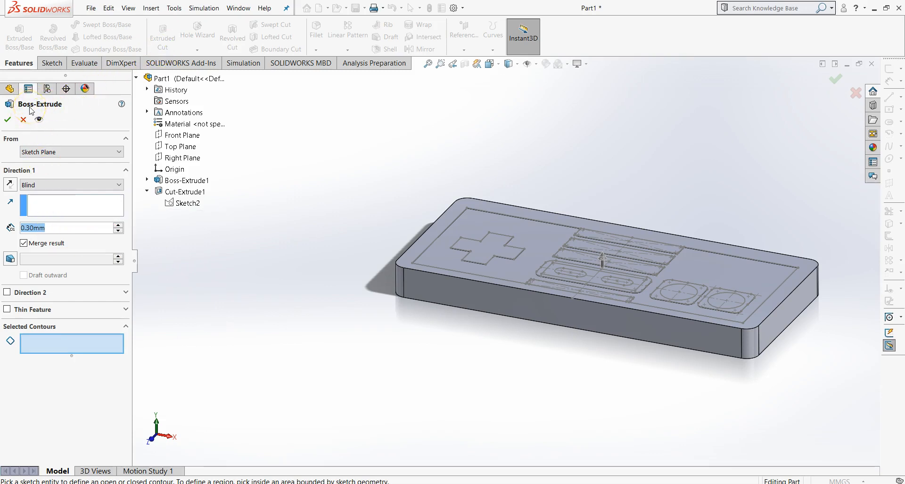
left_click(491, 257)
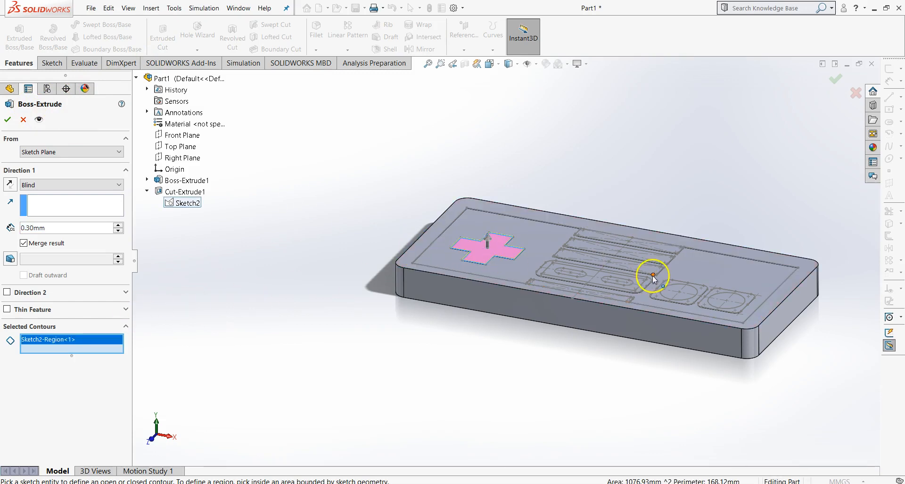
left_click(677, 291)
left_click(722, 298)
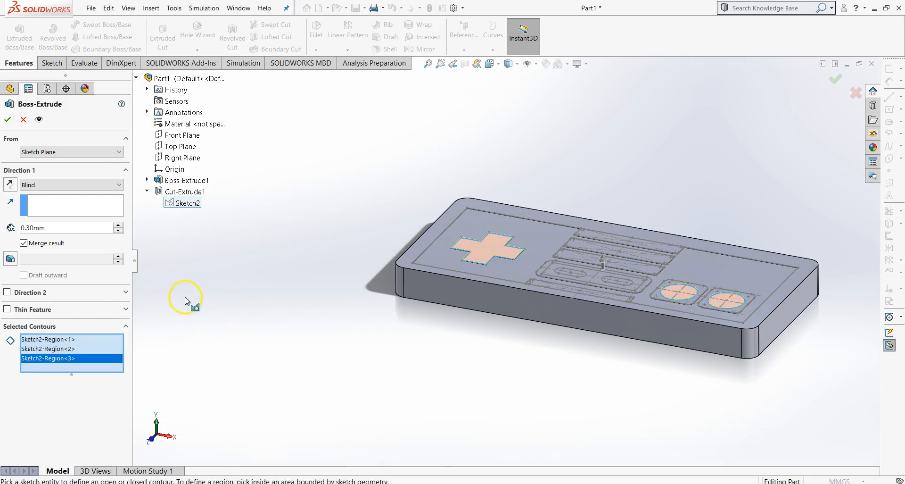
type("3")
key("Return")
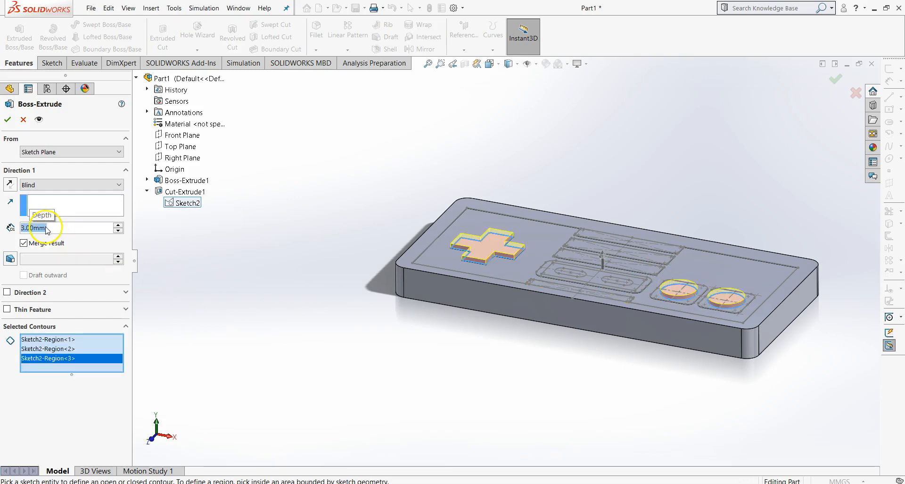
left_click(8, 119)
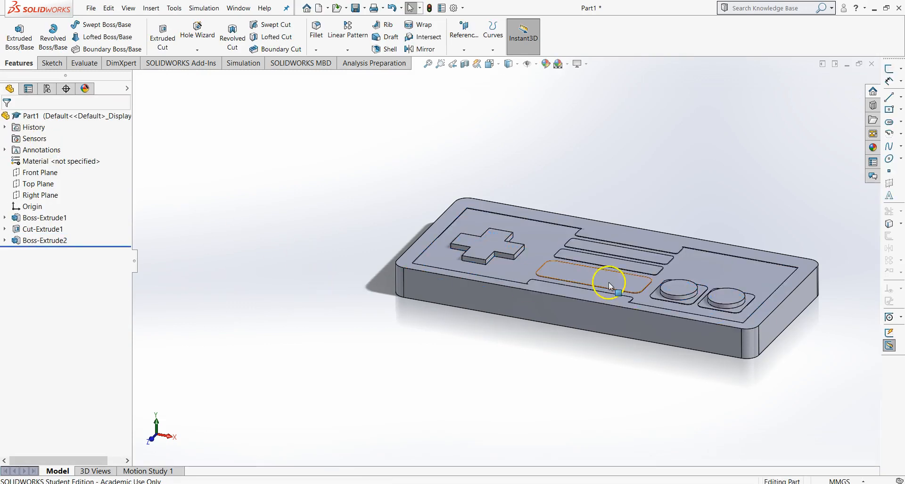
- Switch to the reference drawing in Photos and examine the side view for the height of the raised slot buttons
scroll(605, 276, "down", 3)
mouse_move(605, 272)
middle_mouse_down()
mouse_move(576, 283)
mouse_move(586, 289)
mouse_move(599, 234)
mouse_move(610, 283)
middle_mouse_up()
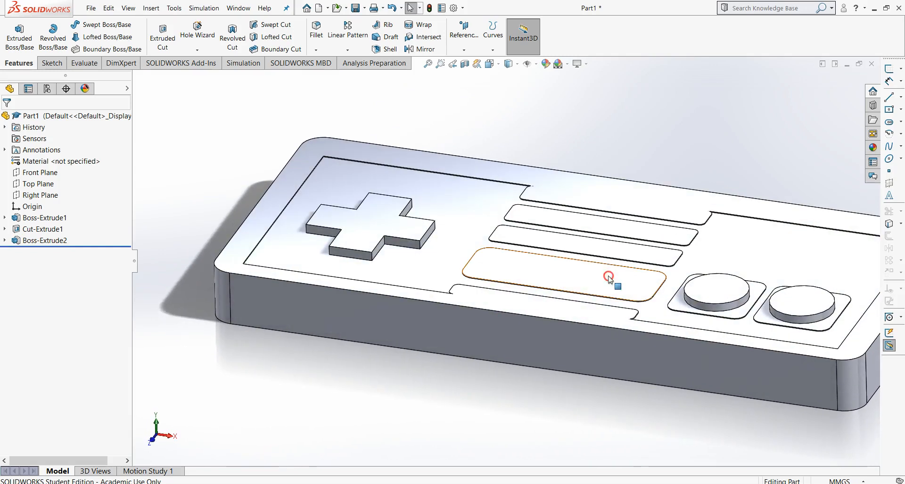
scroll(521, 262, "down", 4)
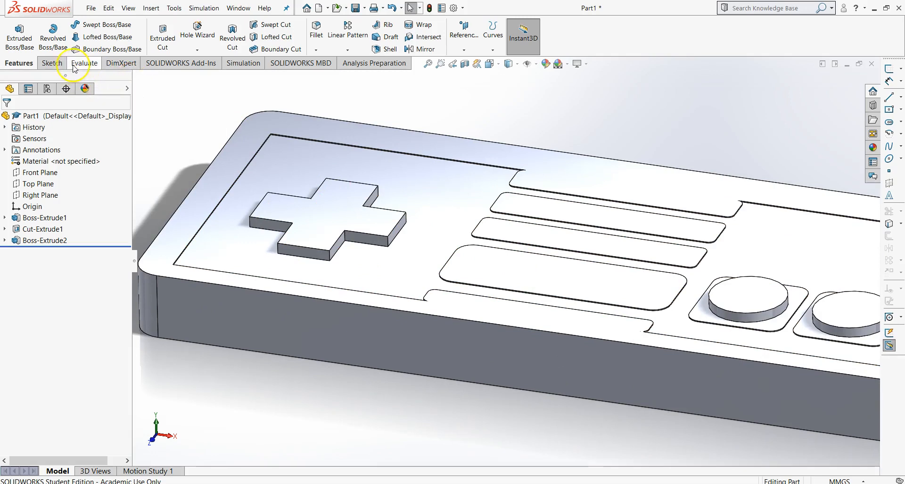
left_click(565, 474)
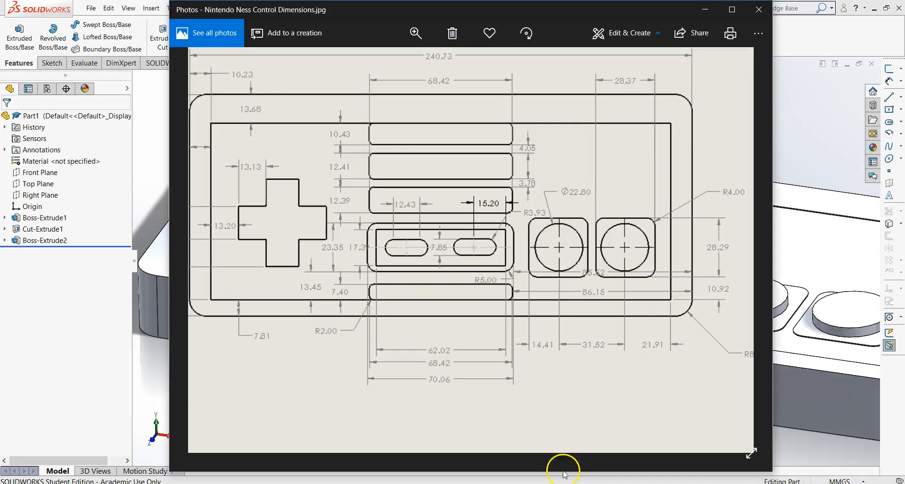
left_click_drag(573, 376, 449, 107)
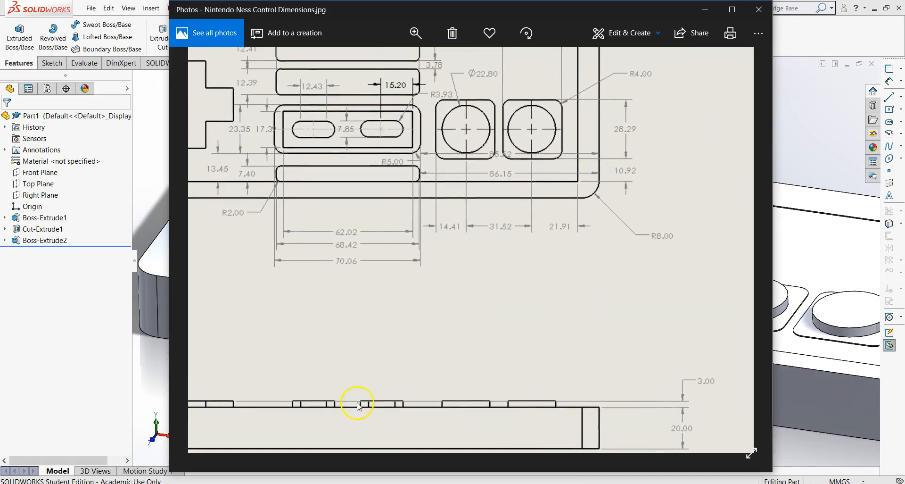
left_click(706, 11)
- Boss-extrude only the two slot button regions of the existing face sketch by a blind 3 mm
left_click(28, 42)
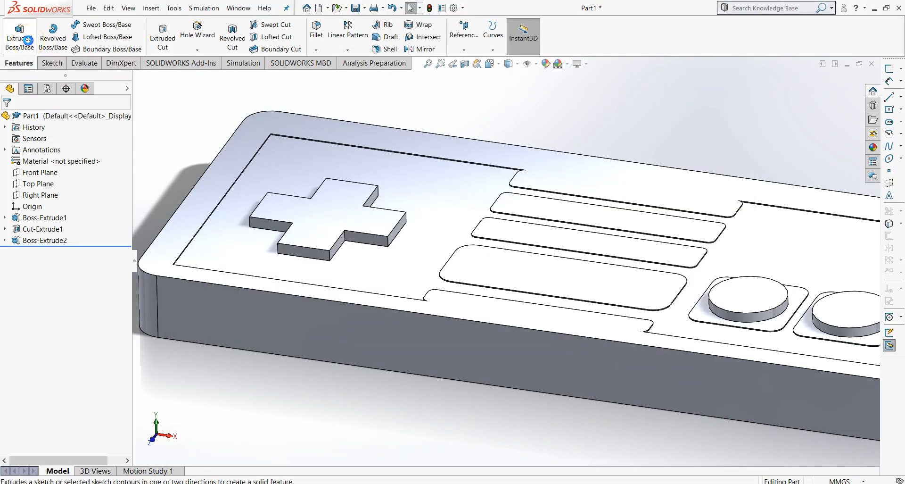
key("f")
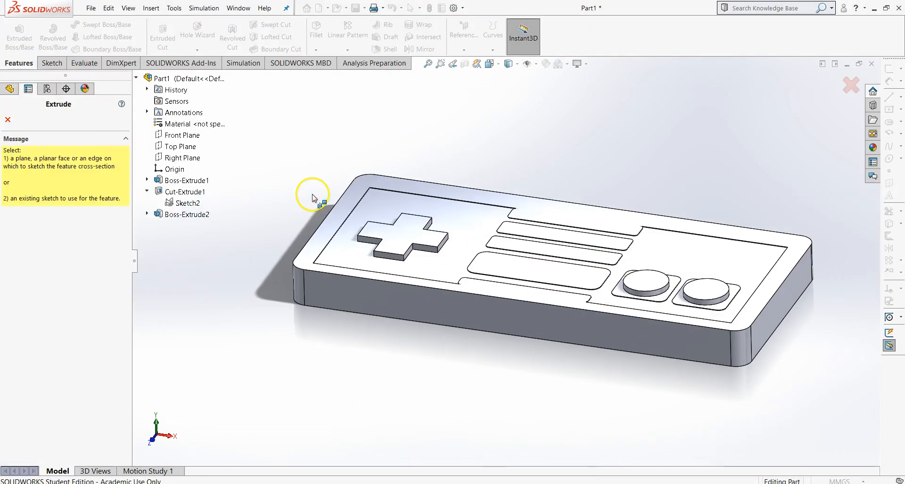
left_click(163, 203)
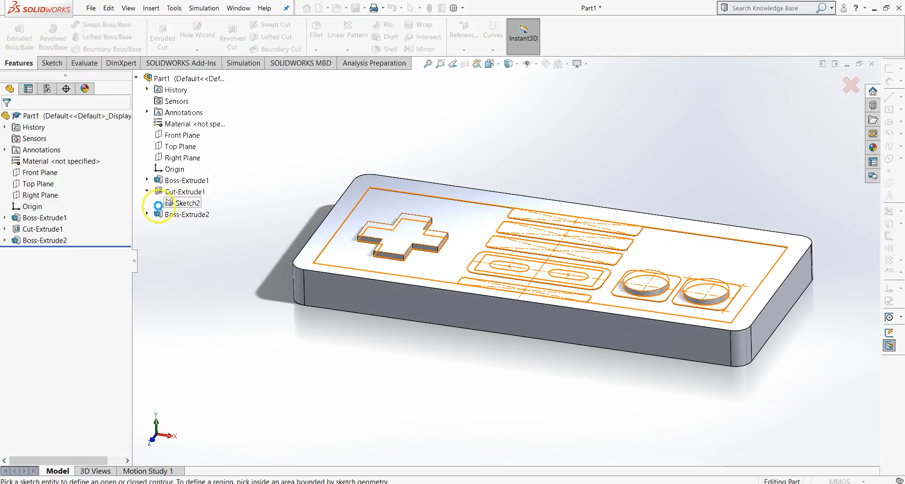
right_click(39, 342)
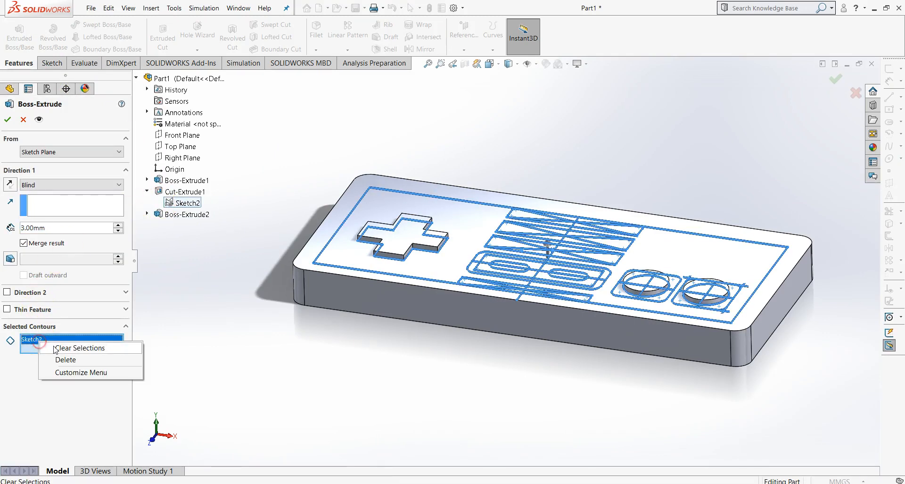
left_click(56, 349)
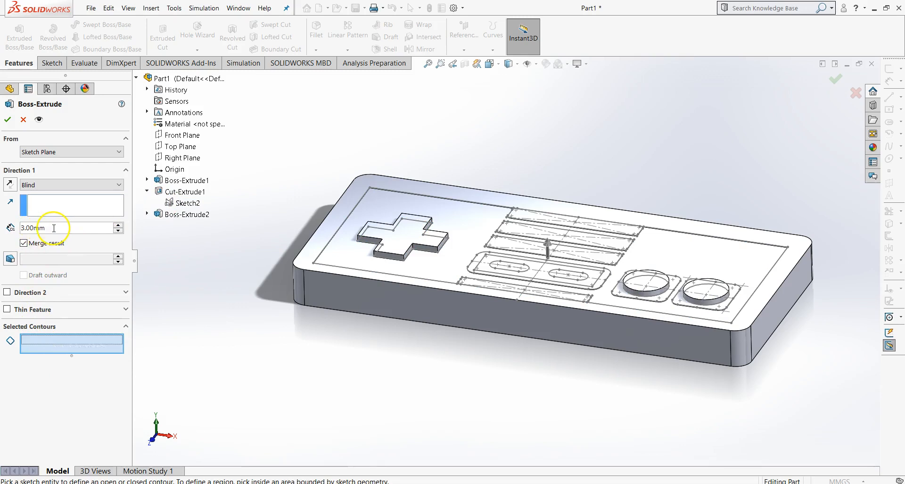
scroll(509, 273, "down", 3)
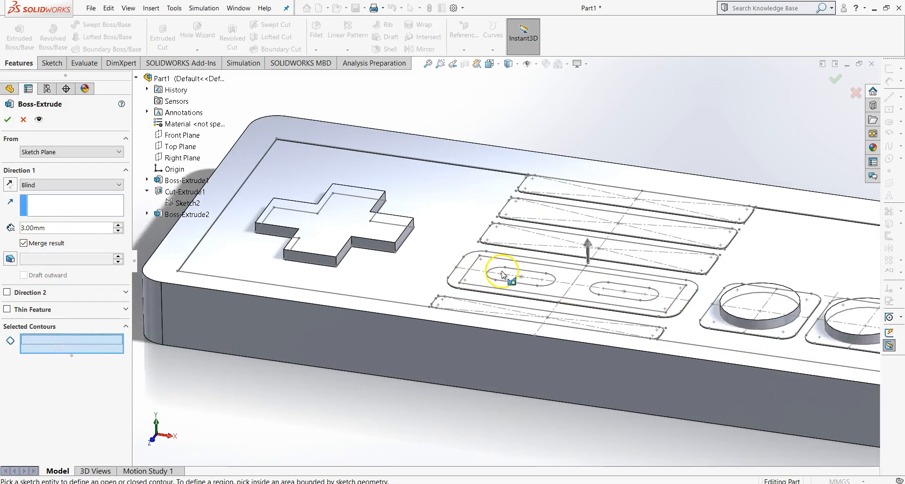
middle_click_drag(493, 276, 484, 280)
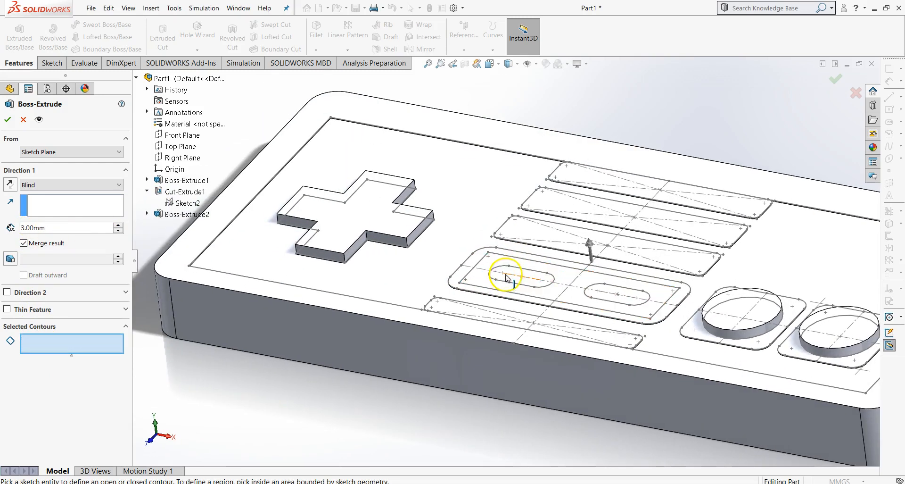
left_click(506, 281)
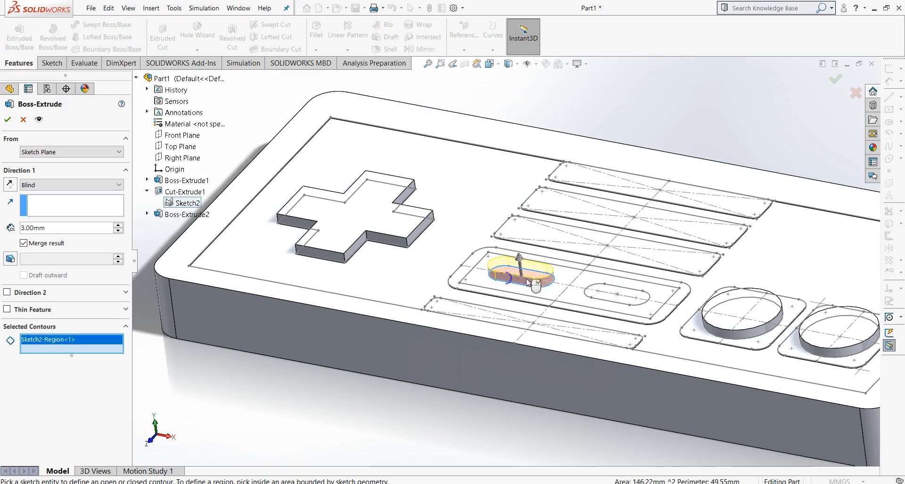
left_click(595, 295)
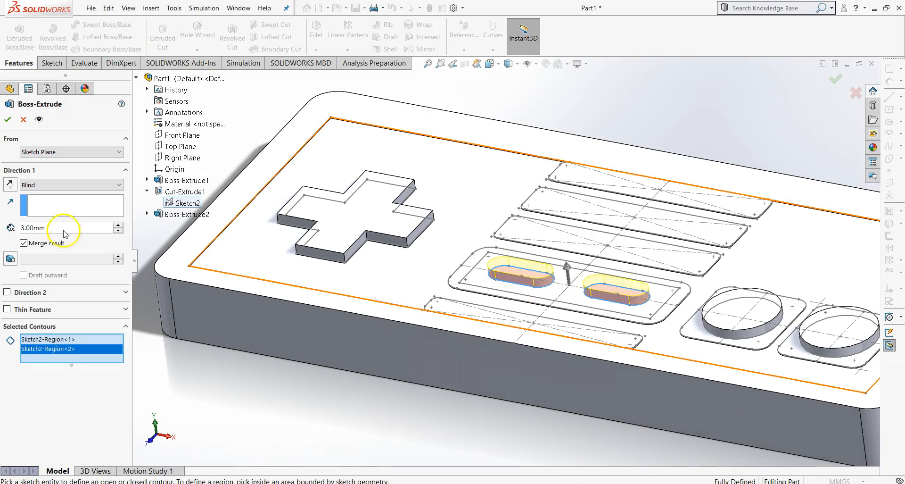
left_click(8, 120)
scroll(401, 326, "down", 5)
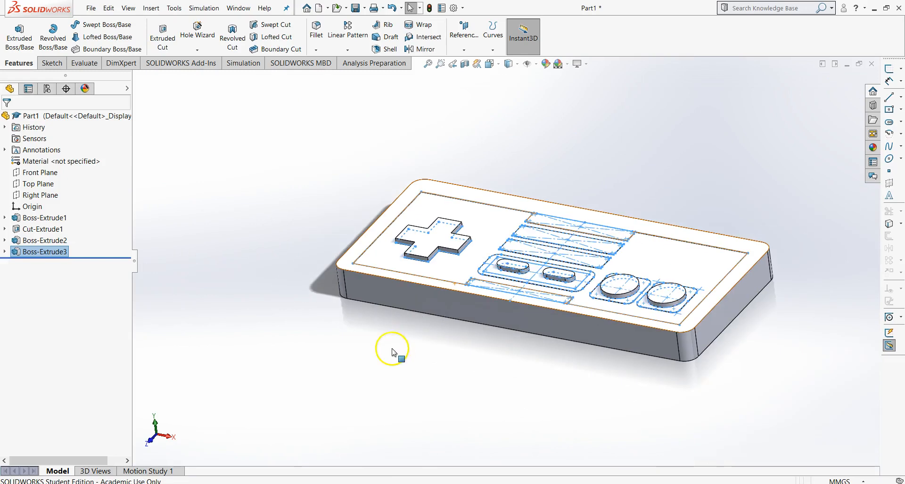
scroll(511, 290, "down", 3)
mouse_move(513, 289)
middle_mouse_down()
mouse_move(521, 254)
mouse_move(510, 277)
middle_mouse_up()
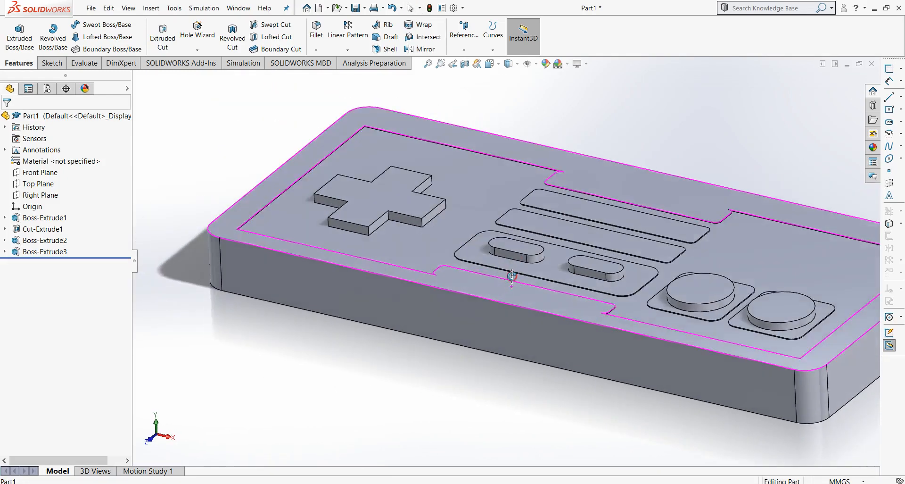
scroll(509, 278, "up", 3)
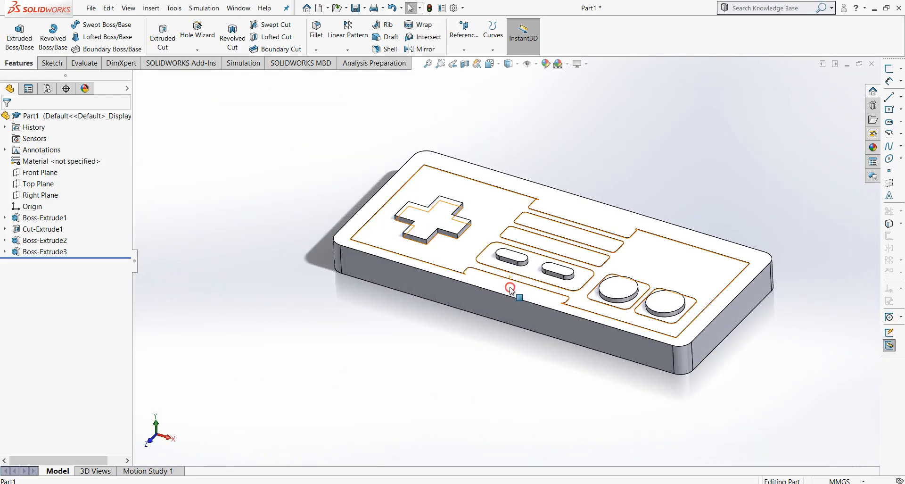
scroll(490, 282, "down", 5)
scroll(162, 95, "up", 5)
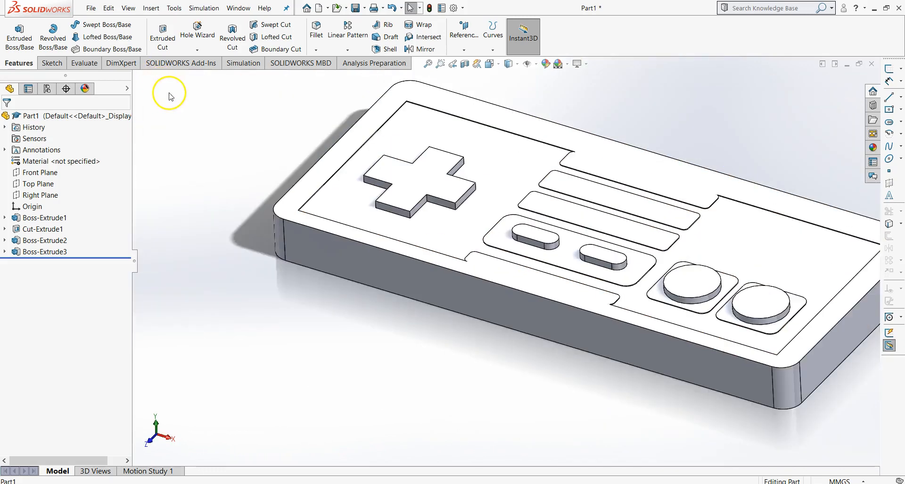
- Cut-extrude only the four rounded bar regions of the existing face sketch to a blind depth of 0.3 mm
left_click(159, 38)
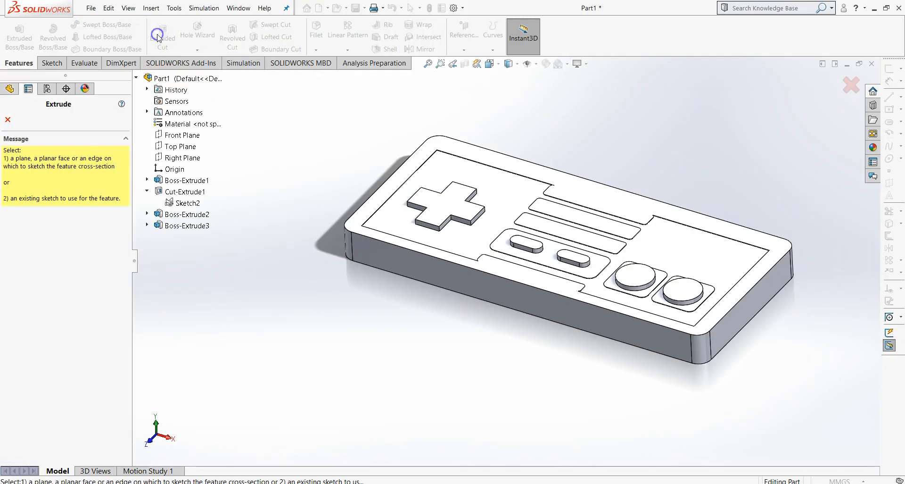
left_click(181, 203)
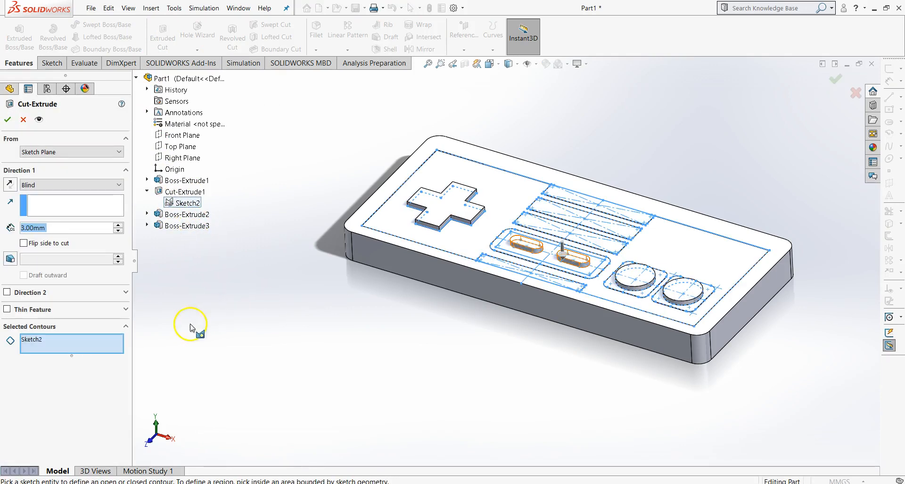
right_click(38, 342)
left_click(59, 346)
double_click(57, 228)
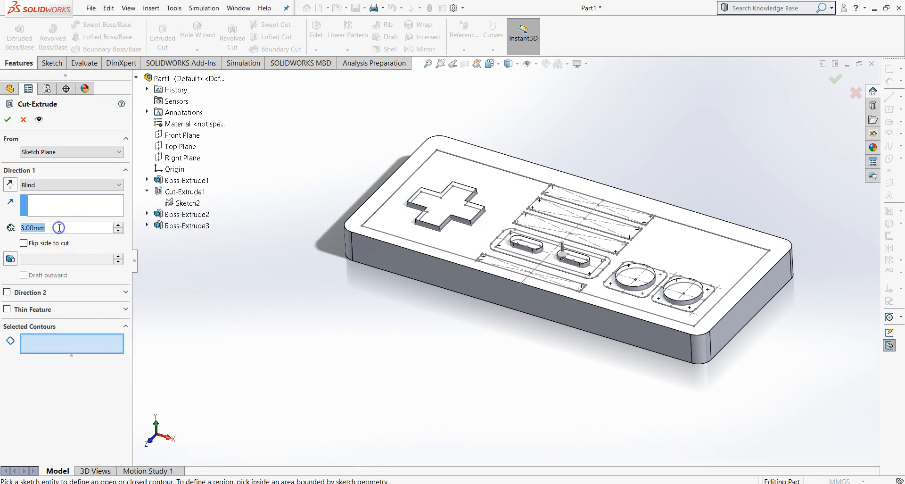
key("BackSpace")
type(".")
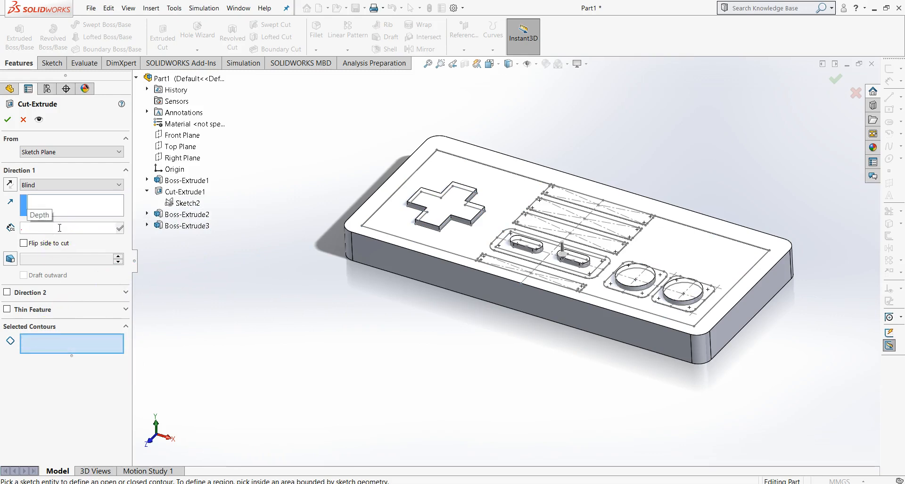
type("3")
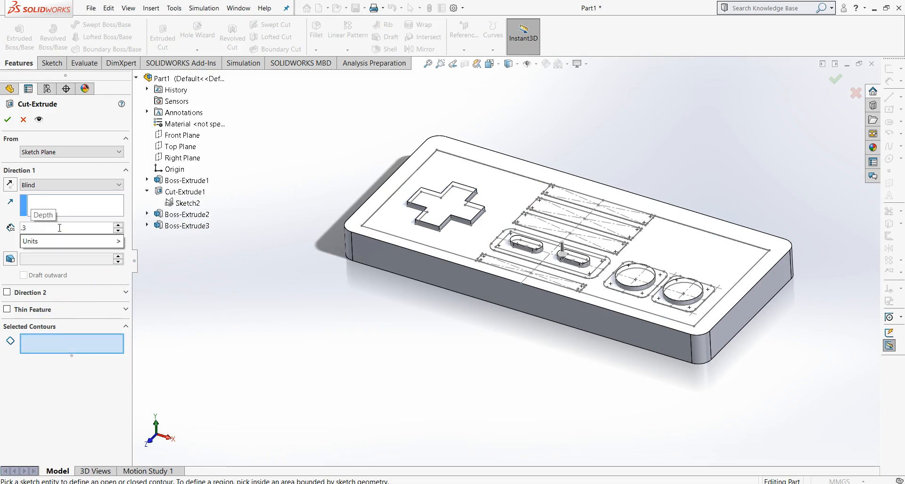
key("Return")
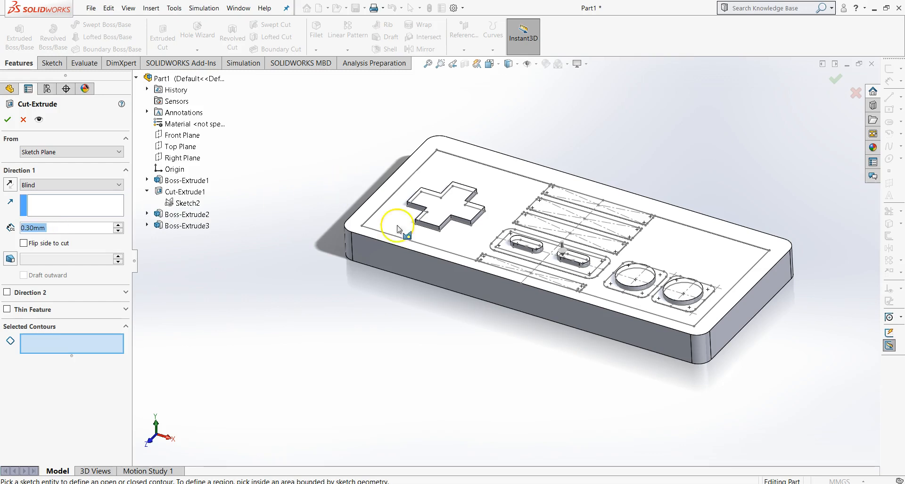
left_click(502, 264)
left_click(532, 226)
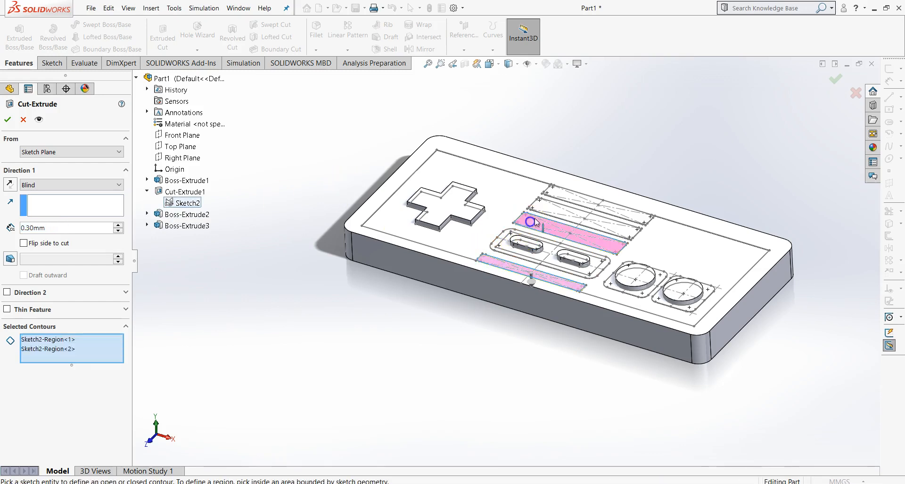
left_click(542, 211)
left_click(554, 196)
left_click(7, 119)
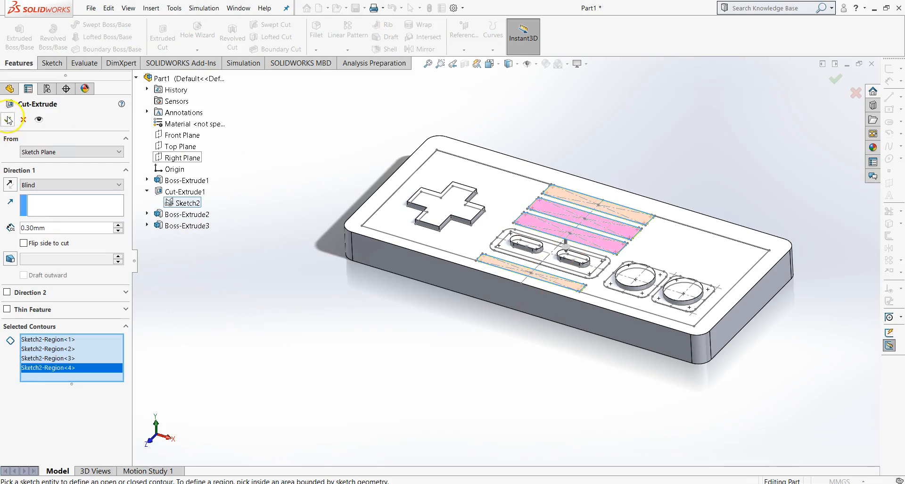
left_click(495, 341)
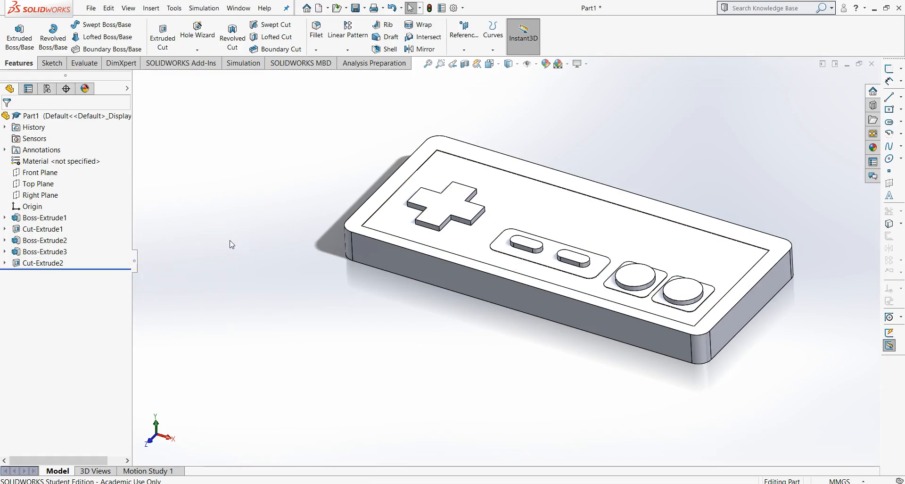
- Edit the cut of the four rounded bars and set its blind depth to 0.6 mm
scroll(329, 229, "down", 10)
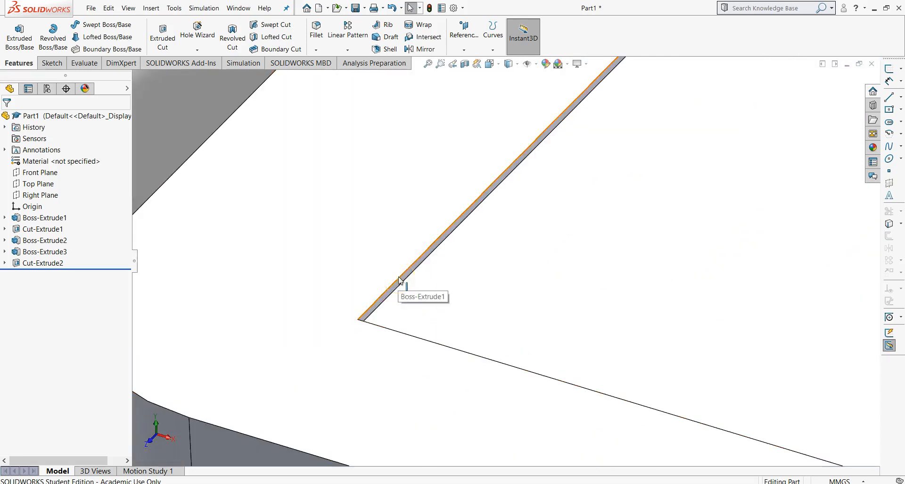
scroll(401, 283, "up", 5)
scroll(456, 314, "up", 5)
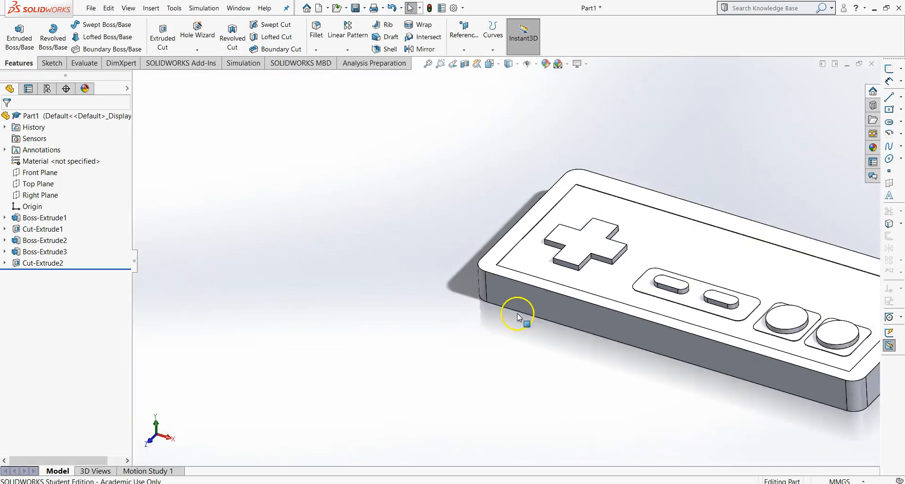
right_click(25, 264)
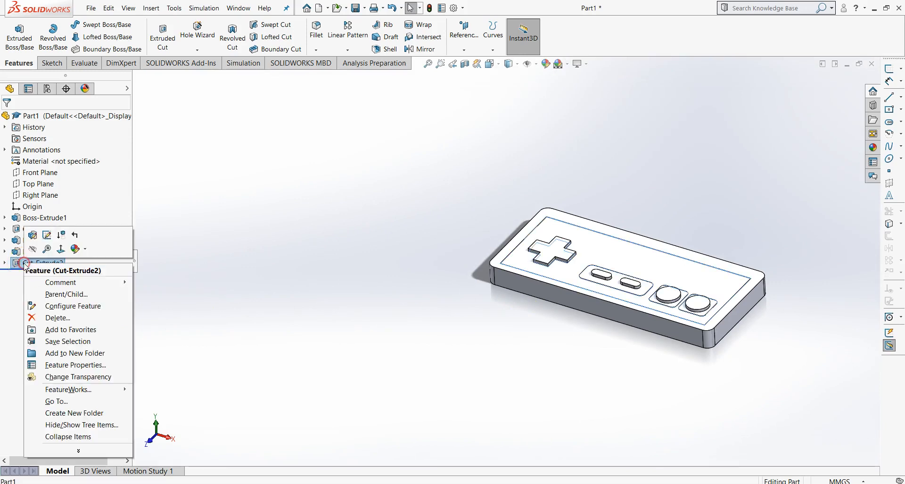
left_click(33, 234)
left_click(47, 228)
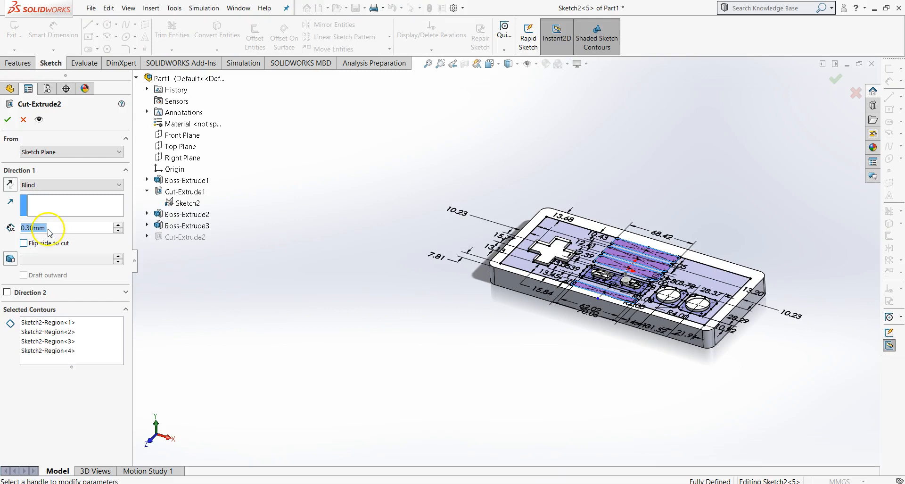
type("0.6")
key("Return")
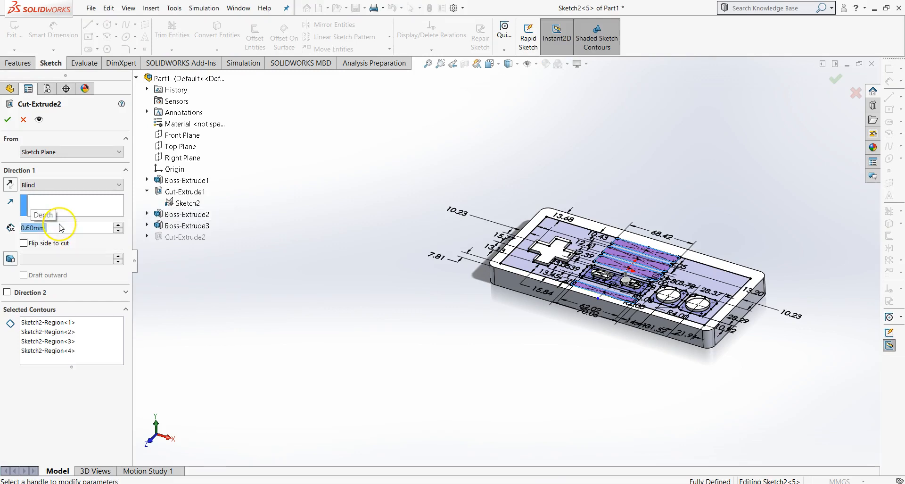
left_click(8, 119)
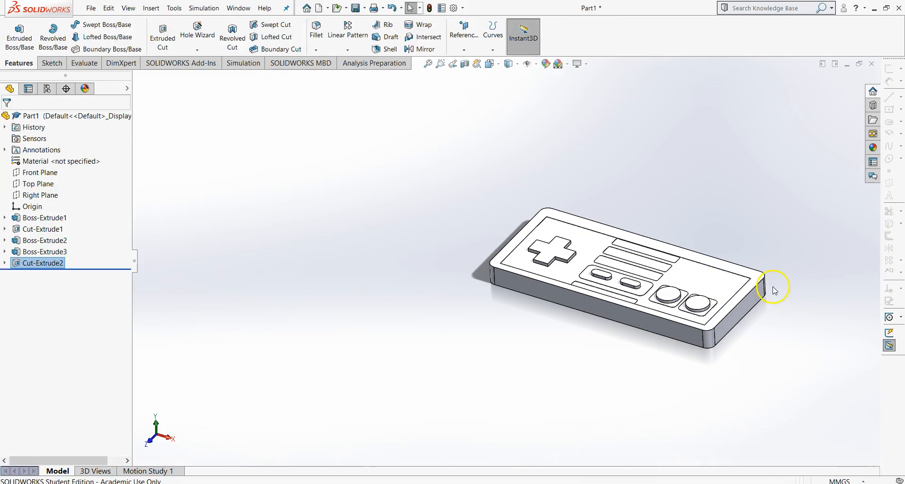
- Inspect the recessed bars up close and reopen their cut feature to check its depth setting
scroll(759, 264, "down", 10)
scroll(406, 196, "down", 2)
scroll(412, 198, "down", 2)
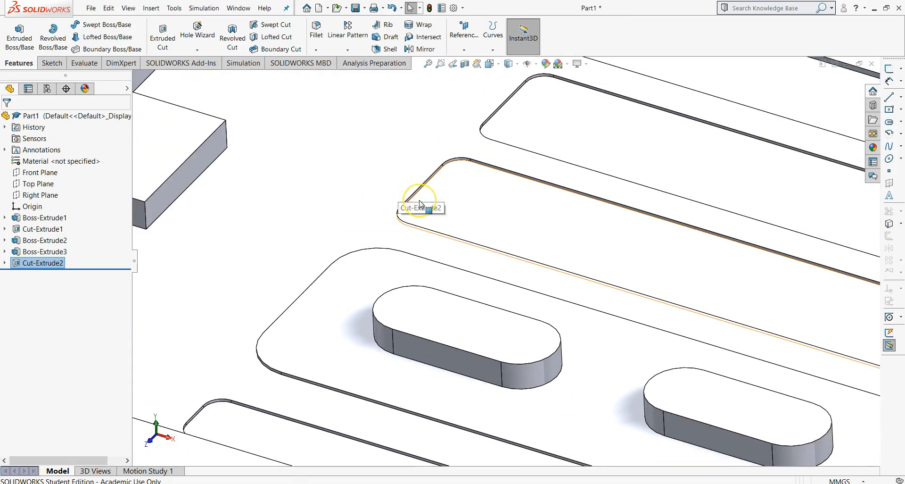
scroll(419, 203, "up", 3)
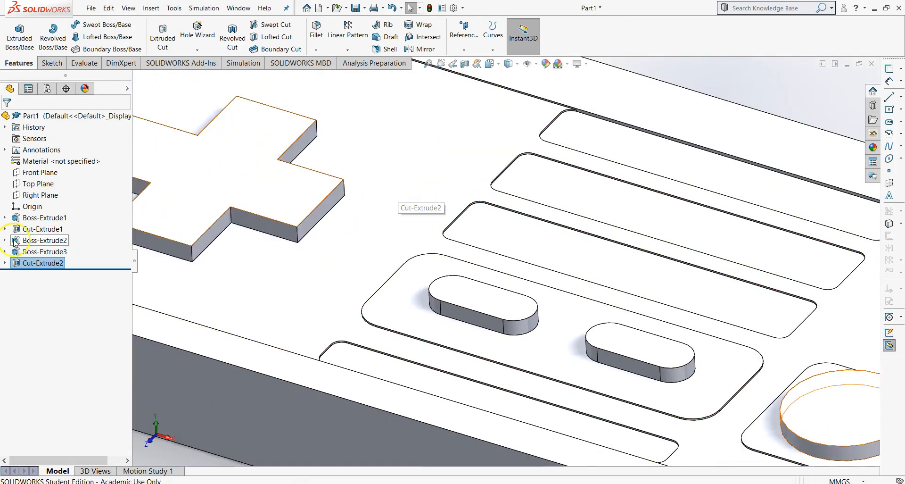
right_click(26, 263)
left_click(35, 242)
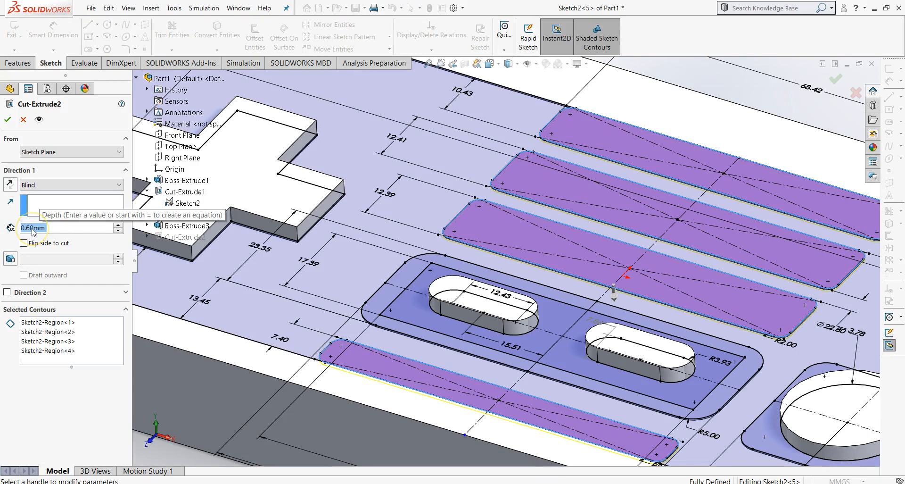
key("Return")
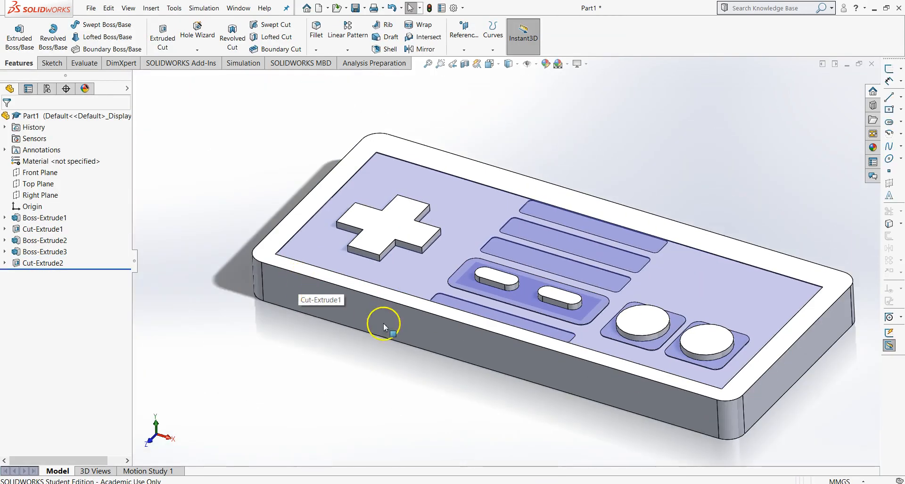
left_click(256, 424)
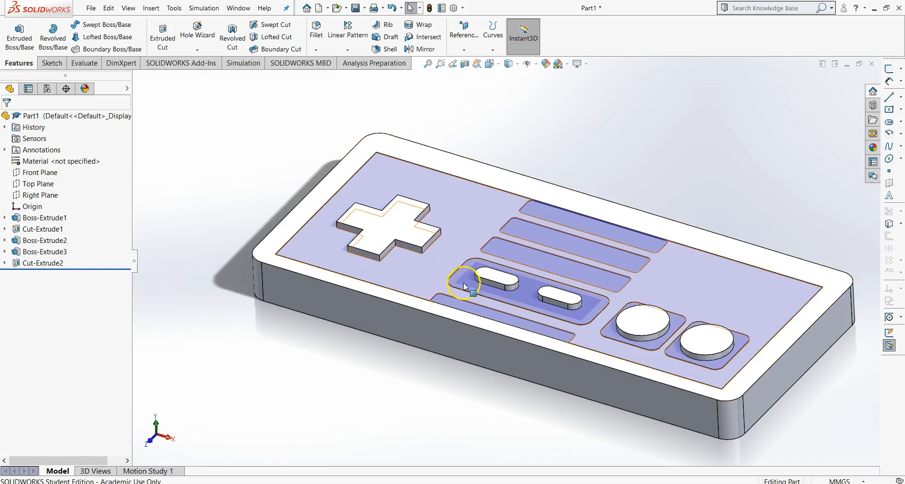
scroll(469, 287, "down", 5)
left_click(477, 264)
scroll(437, 278, "up", 6)
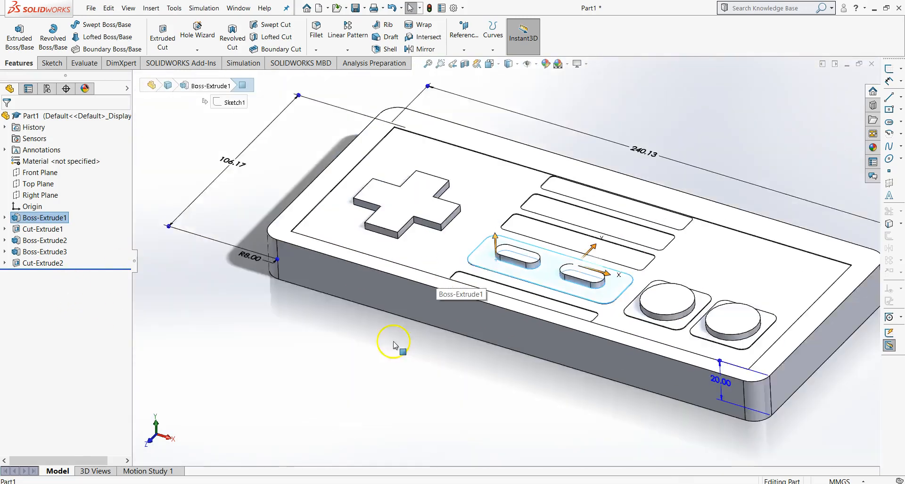
left_click(360, 357)
scroll(541, 255, "down", 2)
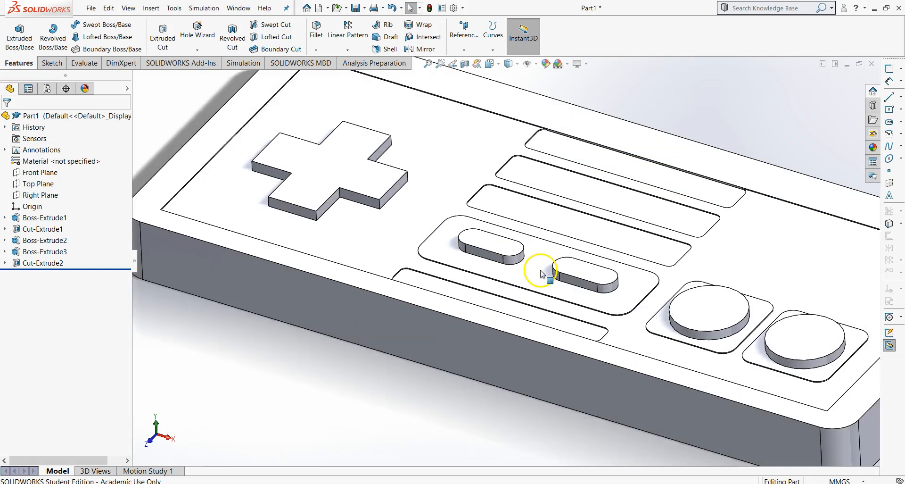
- Cut-extrude only the border region between the rounded frame and inner rectangle around the slot buttons to a blind depth of 0.5 mm
left_click(163, 38)
key("f")
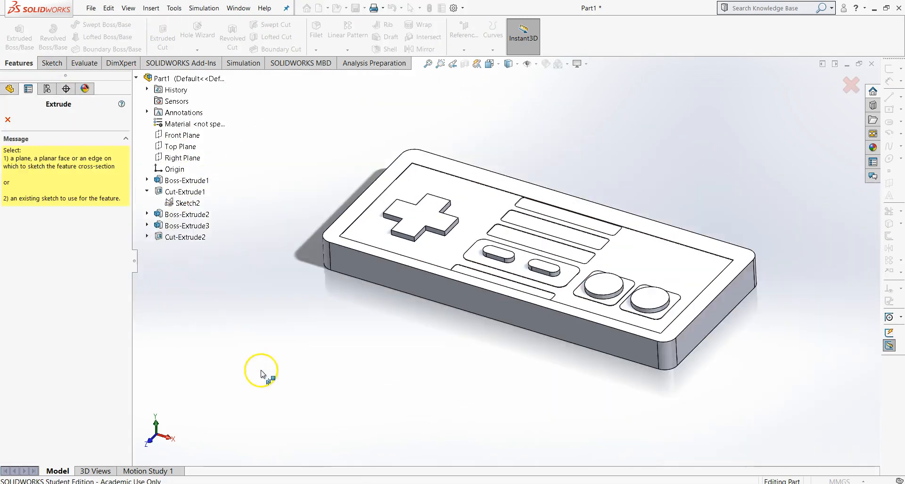
left_click(174, 205)
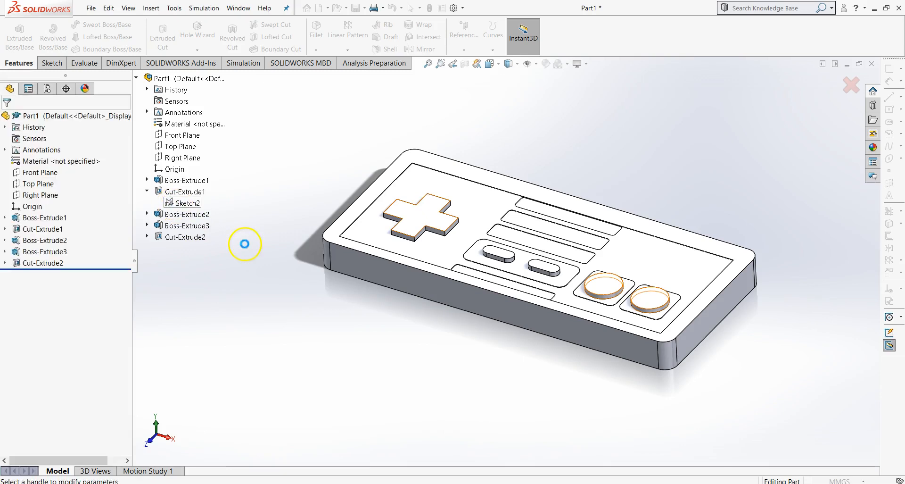
scroll(508, 262, "down", 5)
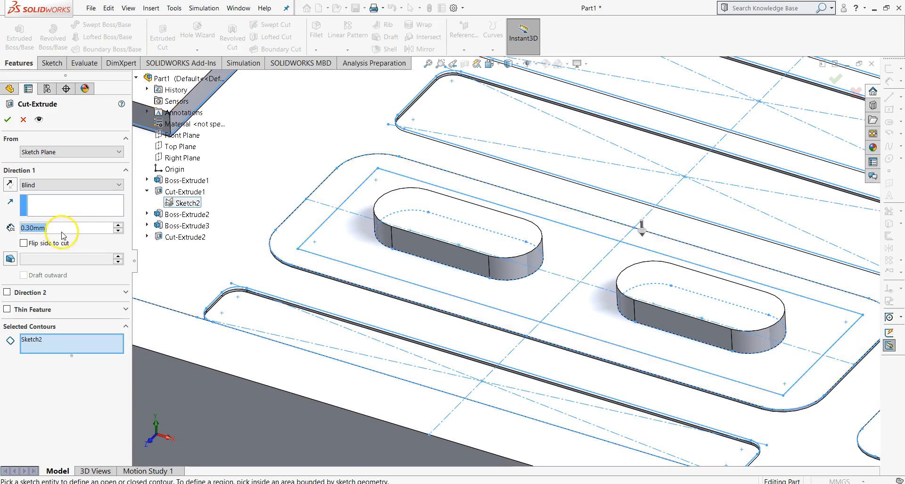
type(".5")
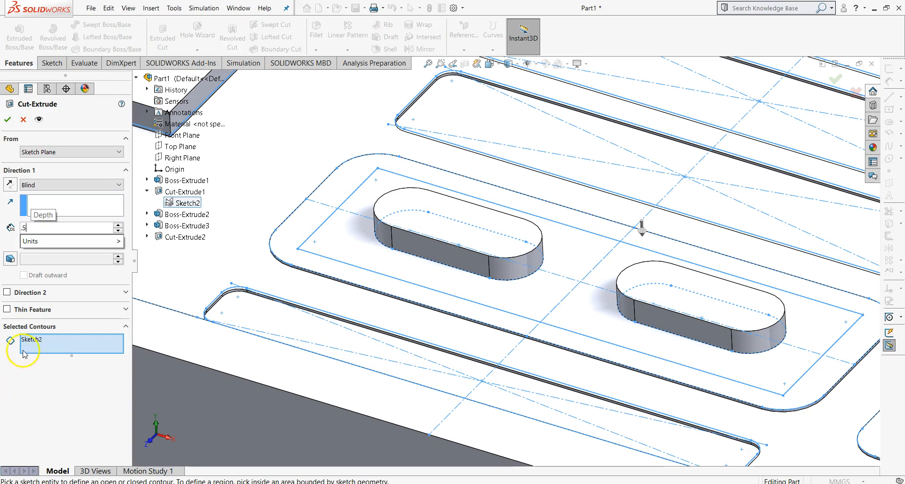
left_click(41, 346)
right_click(41, 346)
left_click(57, 347)
left_click(309, 235)
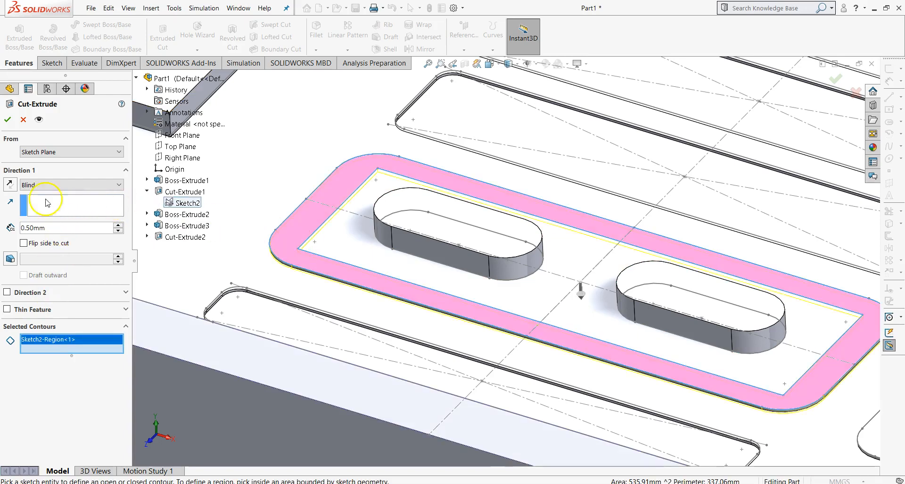
left_click(8, 121)
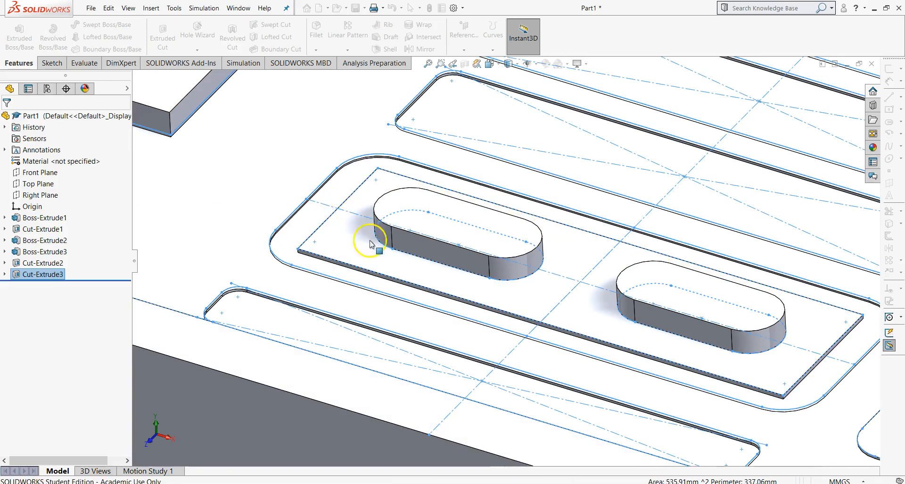
- Inspect the recessed border around the slot buttons and set its cut's blind depth to 0.8 mm
scroll(358, 259, "up", 5)
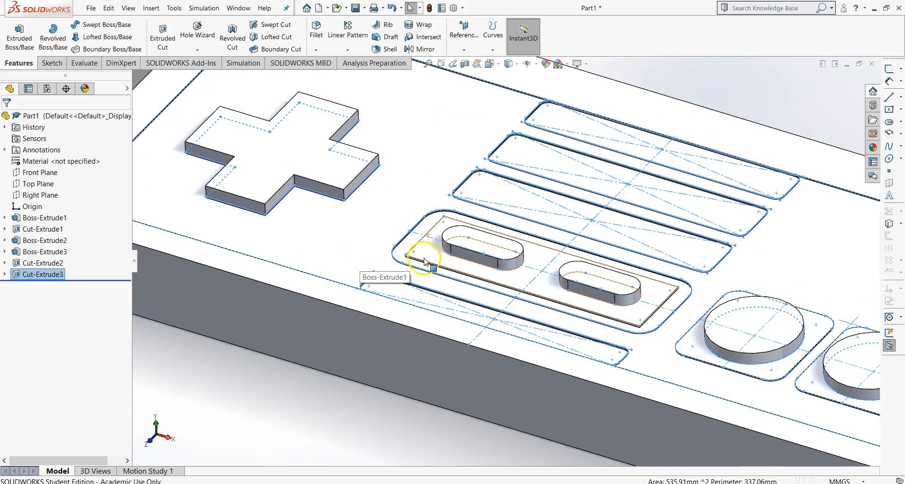
scroll(425, 260, "down", 5)
scroll(434, 266, "down", 5)
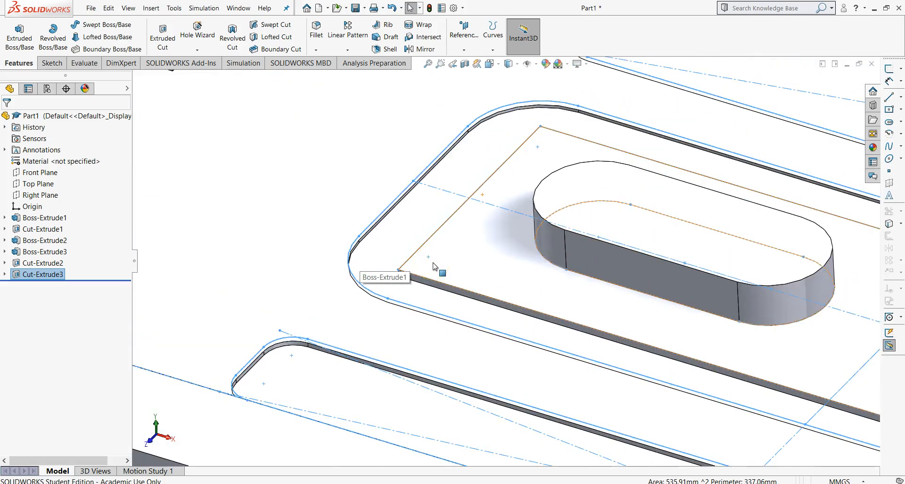
scroll(392, 222, "up", 8)
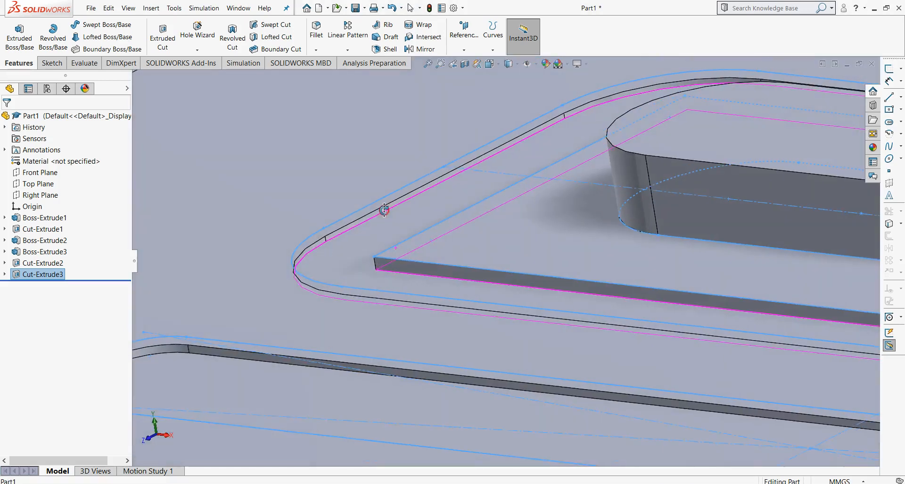
scroll(396, 224, "down", 3)
scroll(401, 225, "up", 5)
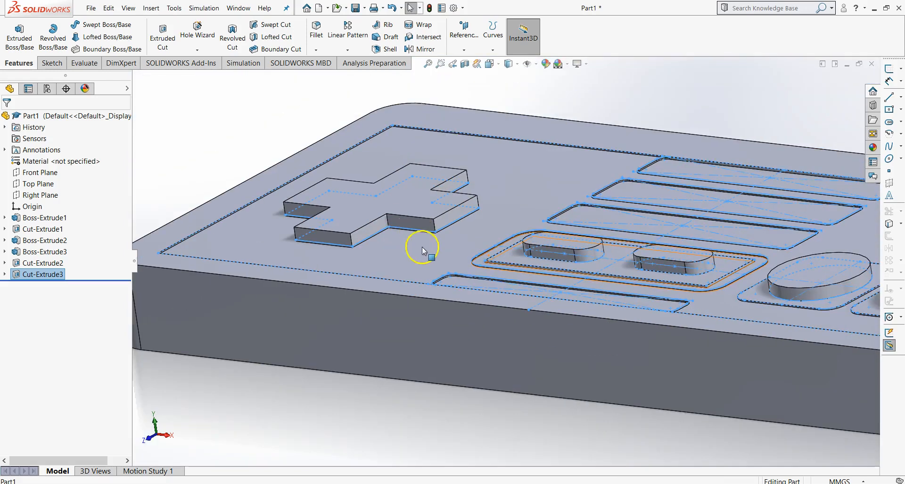
right_click(42, 275)
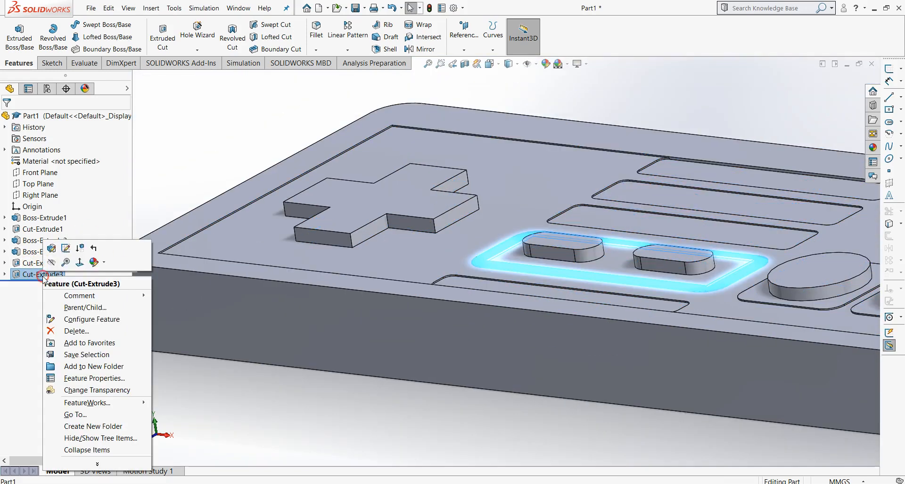
left_click(66, 247)
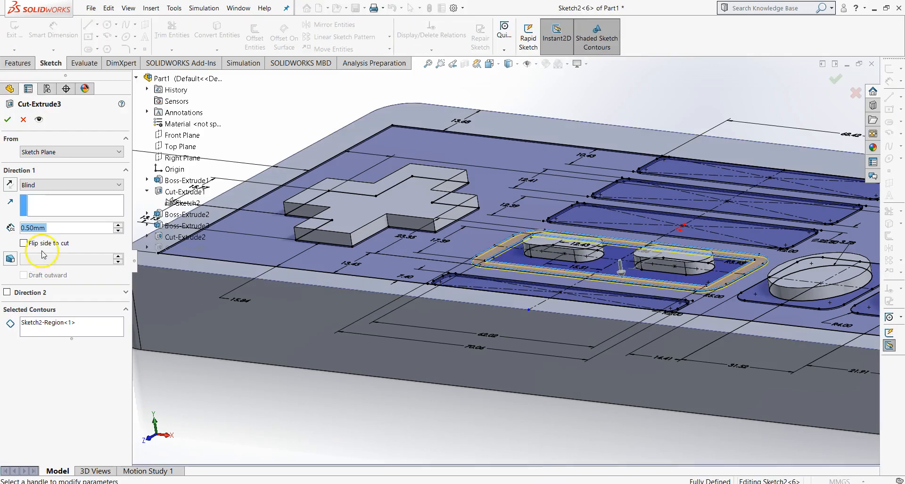
type(".8")
key("Return")
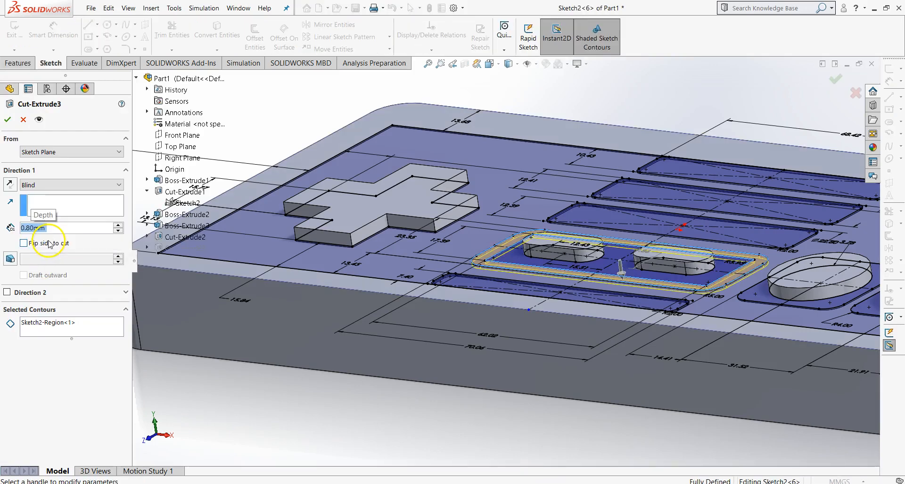
left_click(8, 120)
- Cut-extrude only the inner rectangle region around the slot buttons of the existing face sketch to a blind depth of 0.11 mm
middle_click_drag(497, 259, 508, 284)
left_click(465, 261)
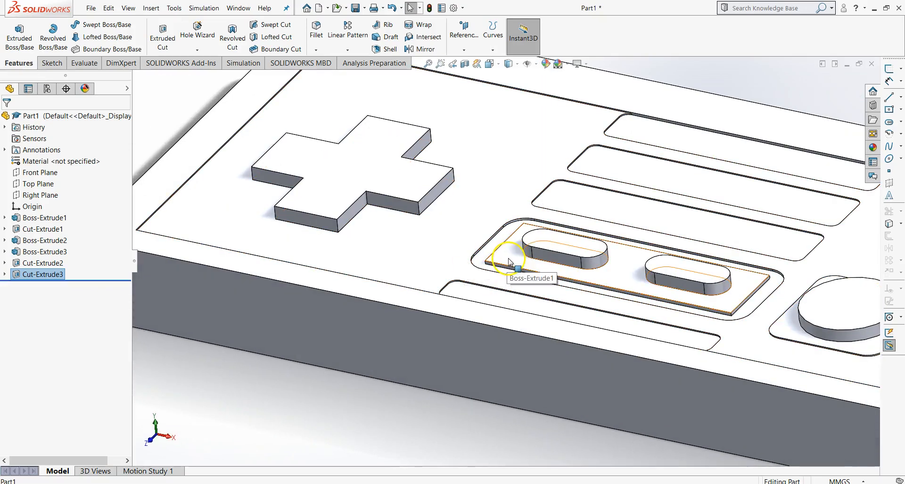
left_click(163, 42)
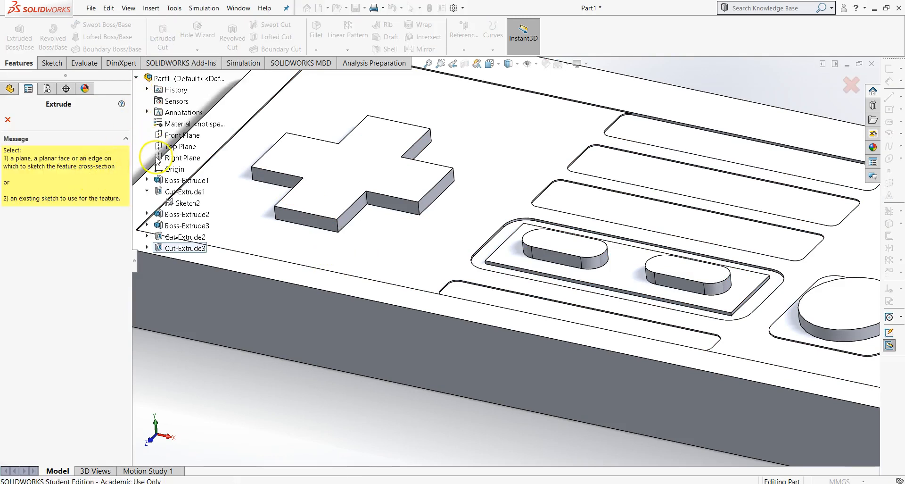
left_click(185, 203)
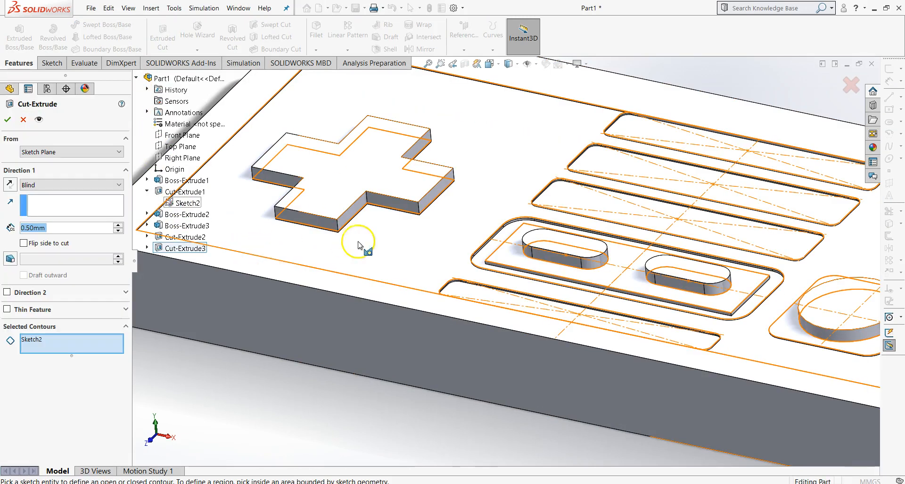
scroll(359, 245, "up", 6)
right_click(32, 340)
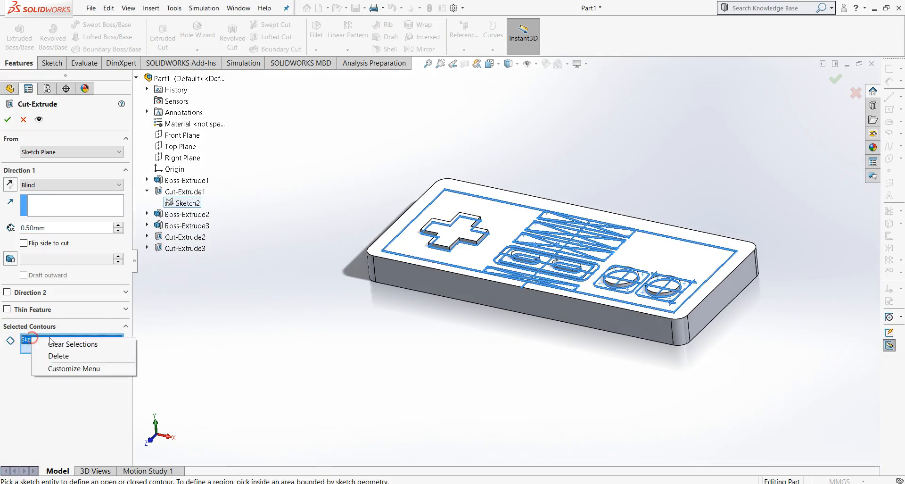
left_click(56, 344)
double_click(50, 227)
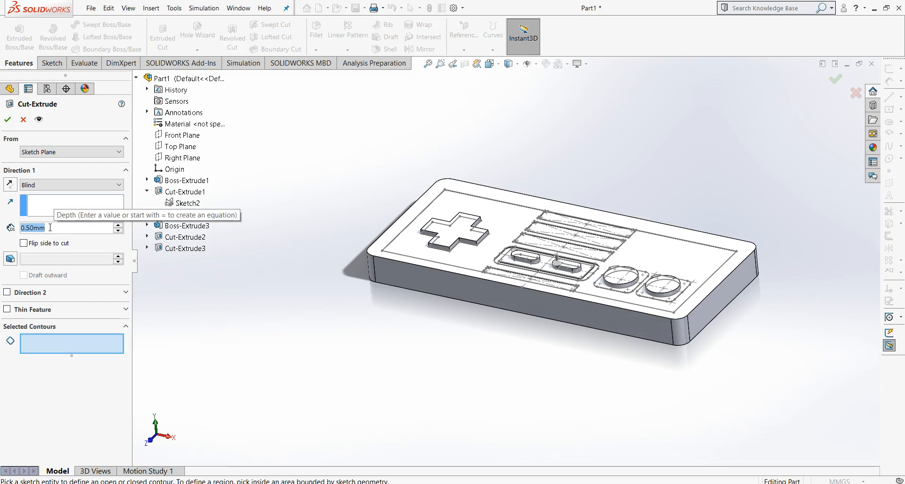
type("0.11")
key("Return")
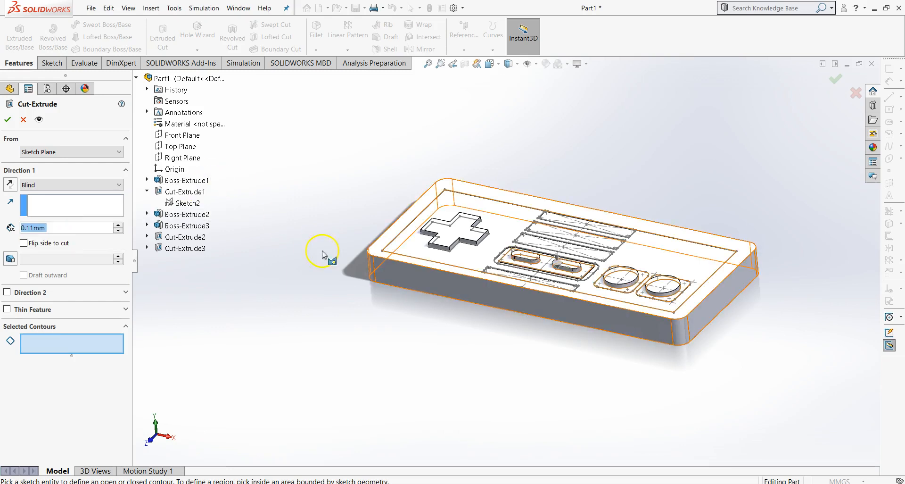
scroll(441, 210, "down", 3)
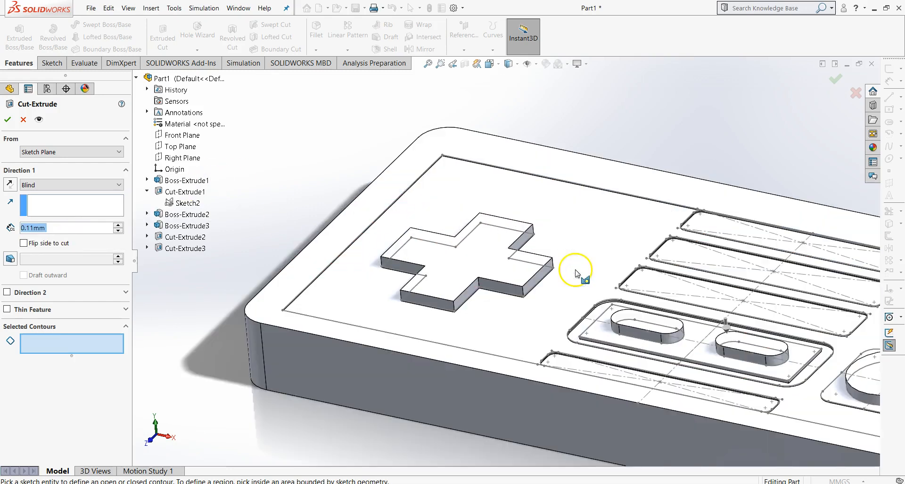
left_click(610, 338)
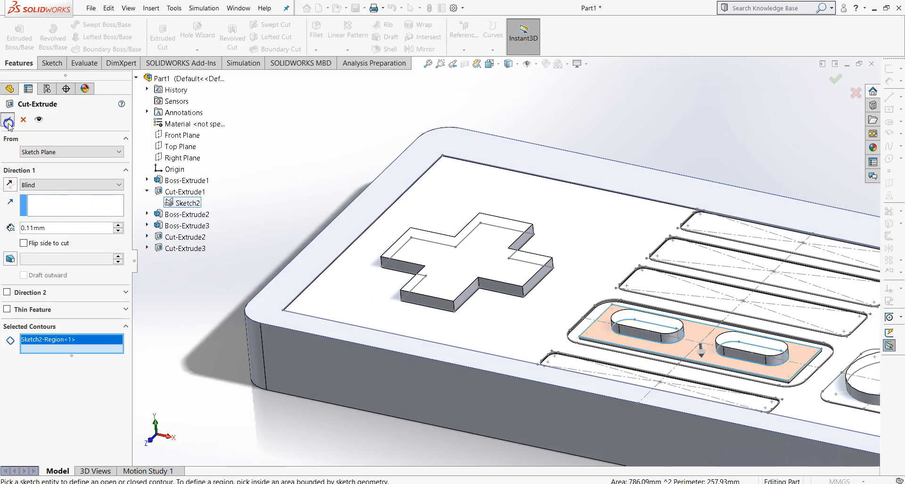
left_click(8, 123)
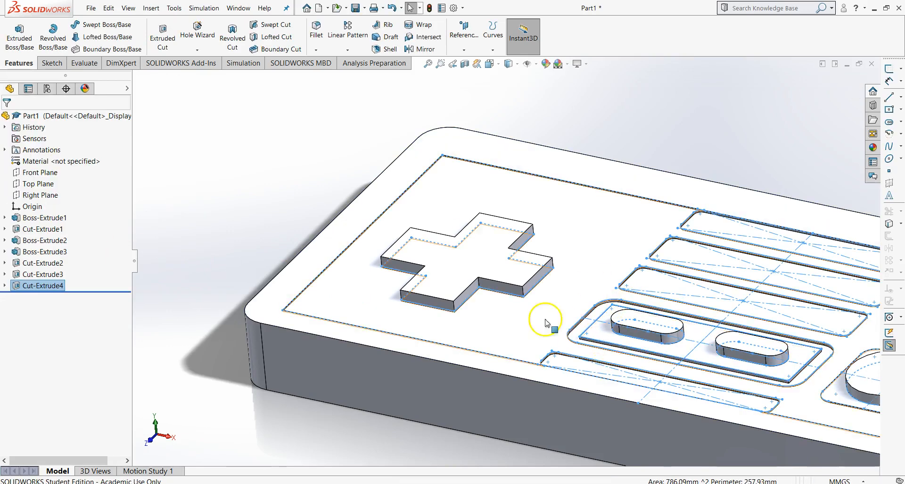
- Edit the inner rectangle's cut, clear its selected contours and reselect the rectangular region around the slot buttons
right_click(29, 287)
left_click(35, 259)
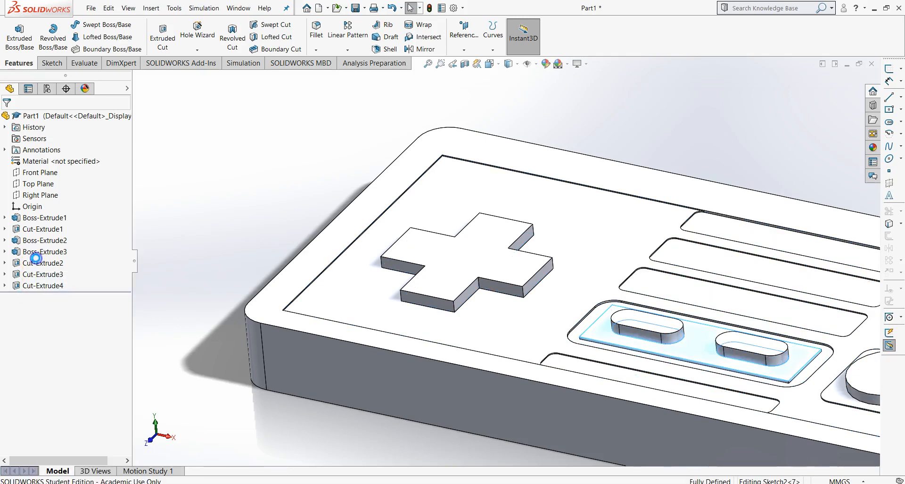
left_click(345, 271)
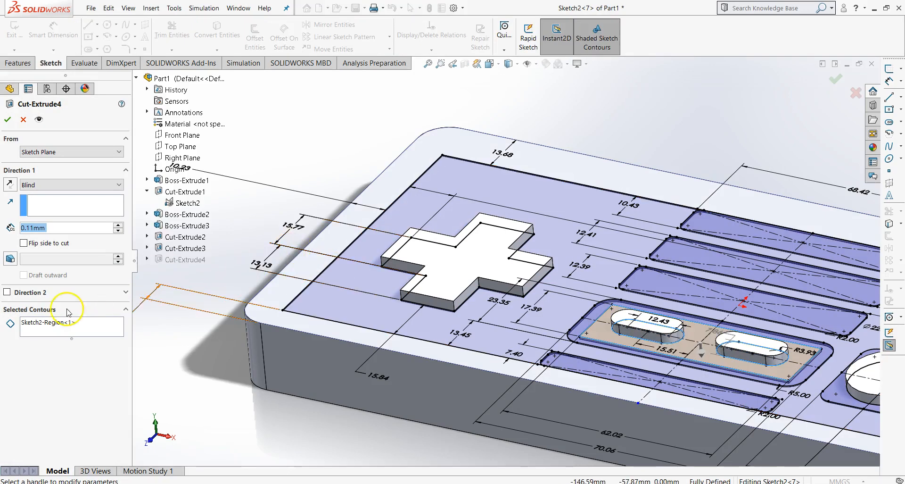
right_click(56, 325)
left_click(85, 330)
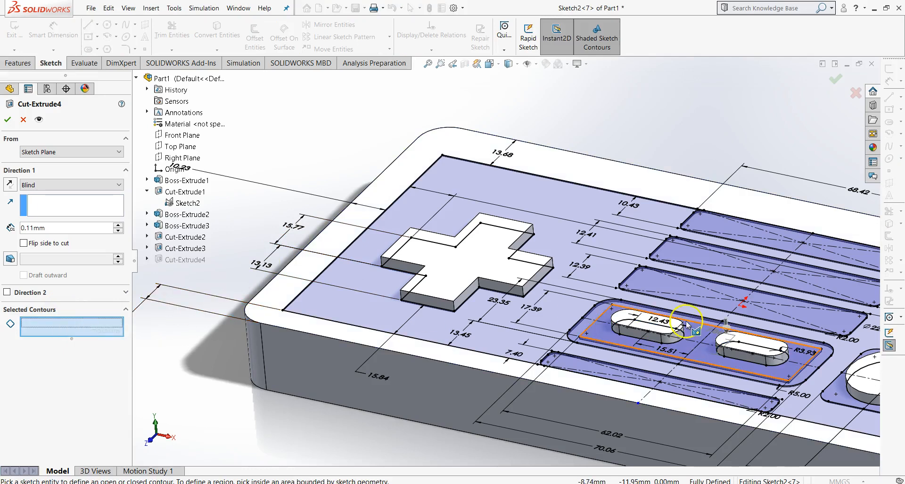
left_click(603, 335)
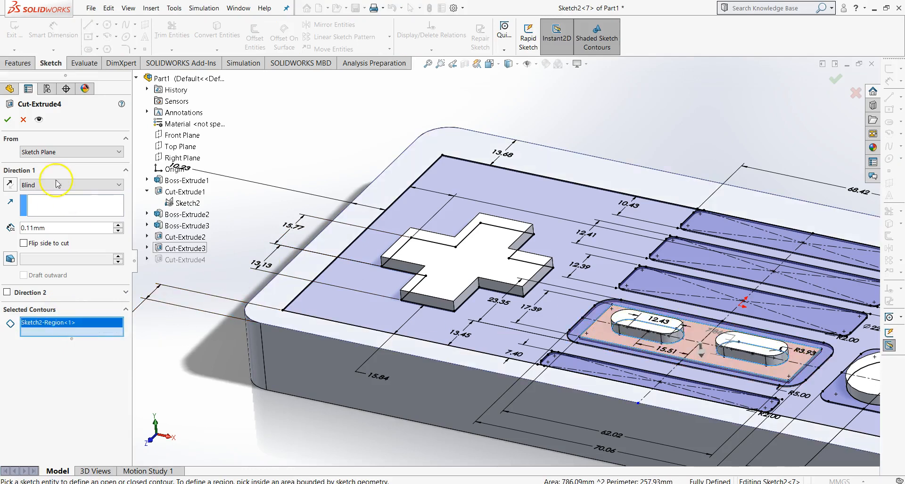
left_click(8, 121)
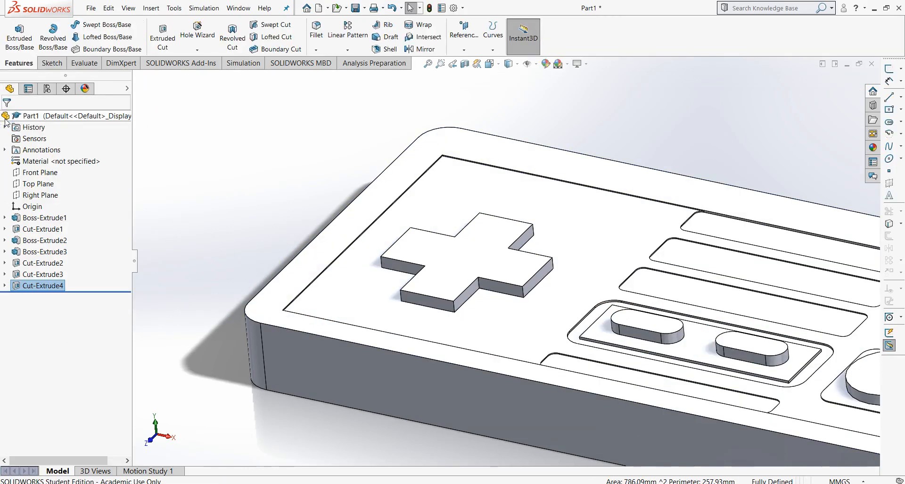
- Delete the border cut and the inner rectangle cut around the slot buttons
middle_click_drag(593, 347, 589, 346)
left_click(37, 274)
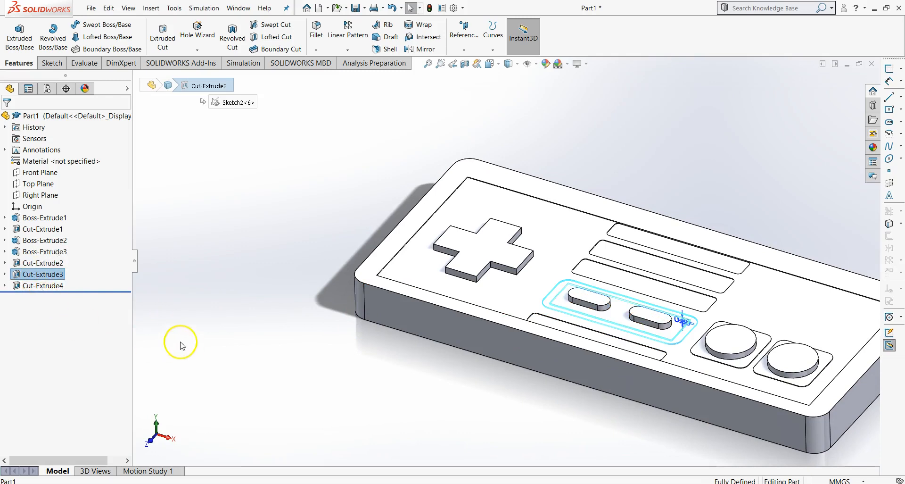
right_click(30, 273)
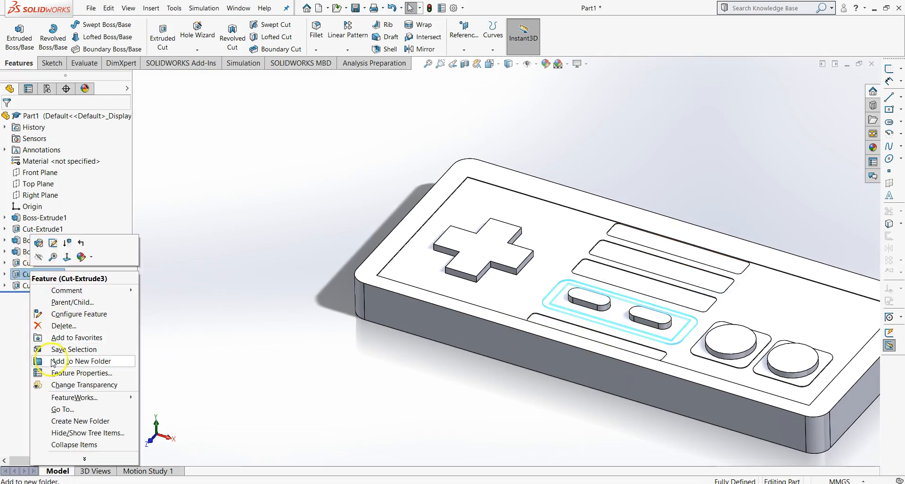
left_click(64, 325)
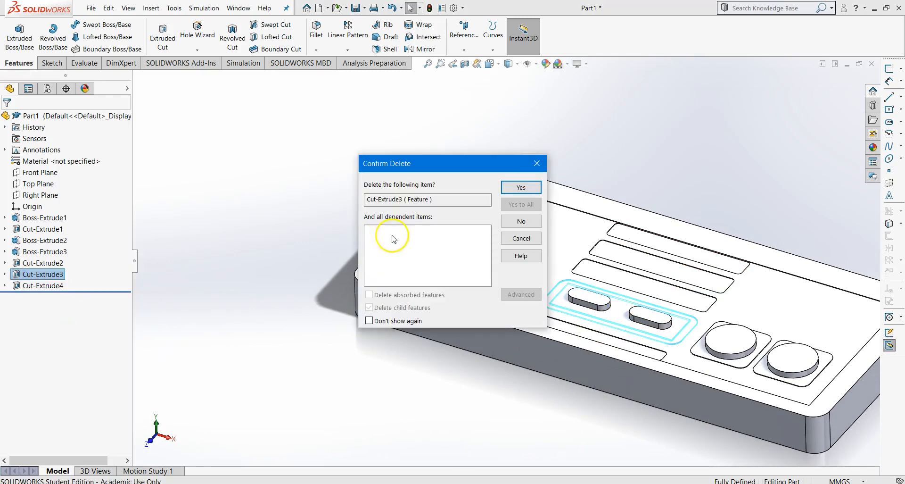
left_click(511, 188)
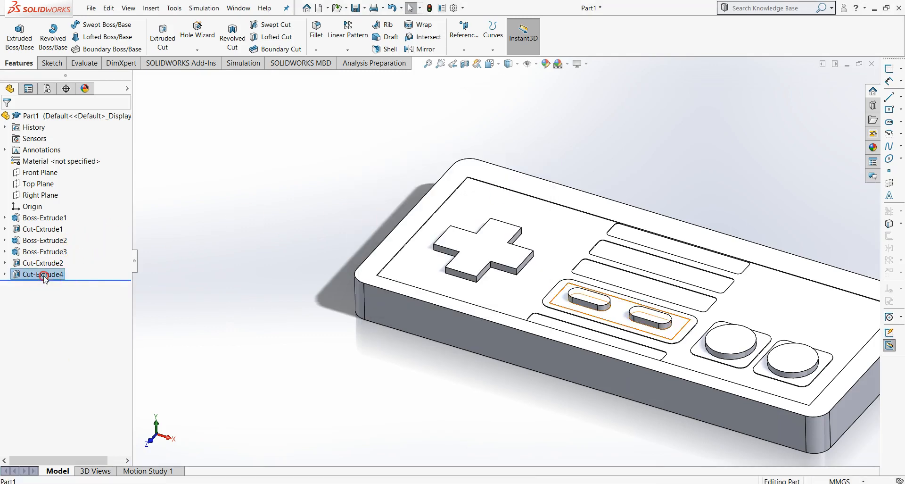
right_click(41, 275)
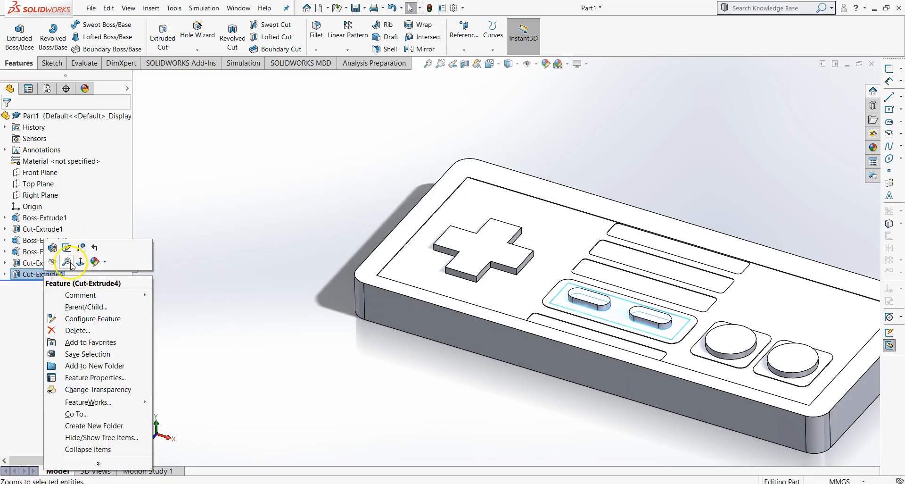
left_click(76, 331)
left_click(512, 192)
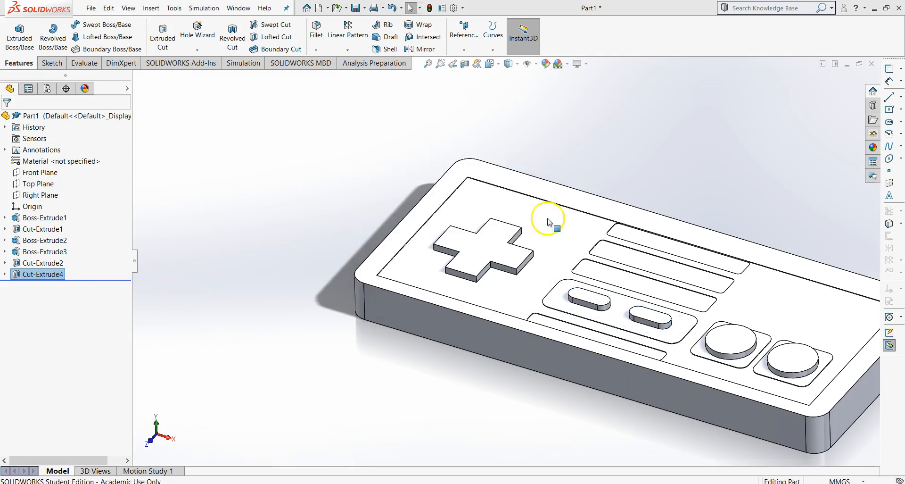
- Cut-extrude only the inner rectangle around the slot buttons from the existing face sketch, blind to 0.11 mm
scroll(589, 306, "down", 5)
mouse_move(505, 297)
middle_mouse_down()
mouse_move(522, 249)
mouse_move(515, 241)
mouse_move(463, 291)
middle_mouse_up()
scroll(425, 300, "up", 6)
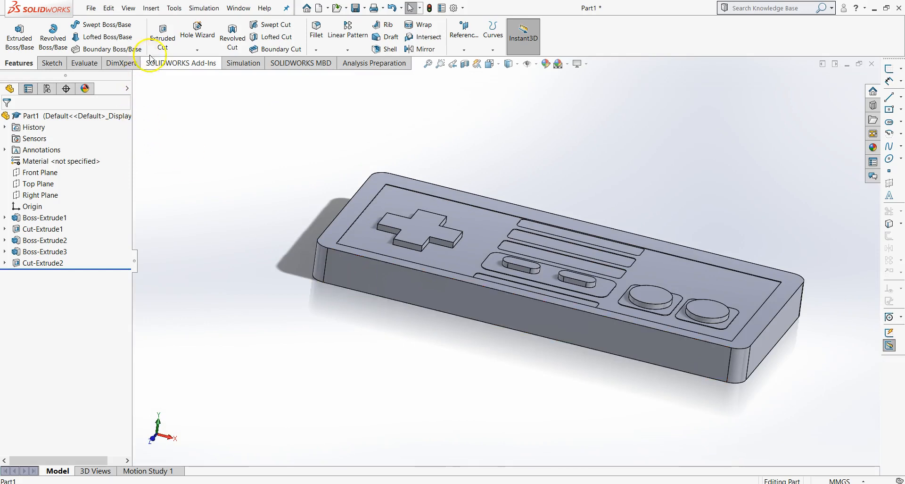
left_click(163, 33)
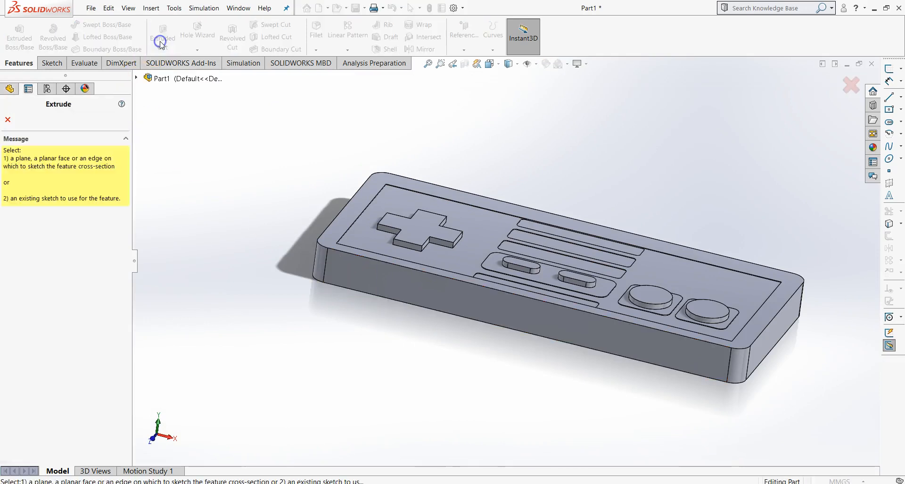
left_click(136, 76)
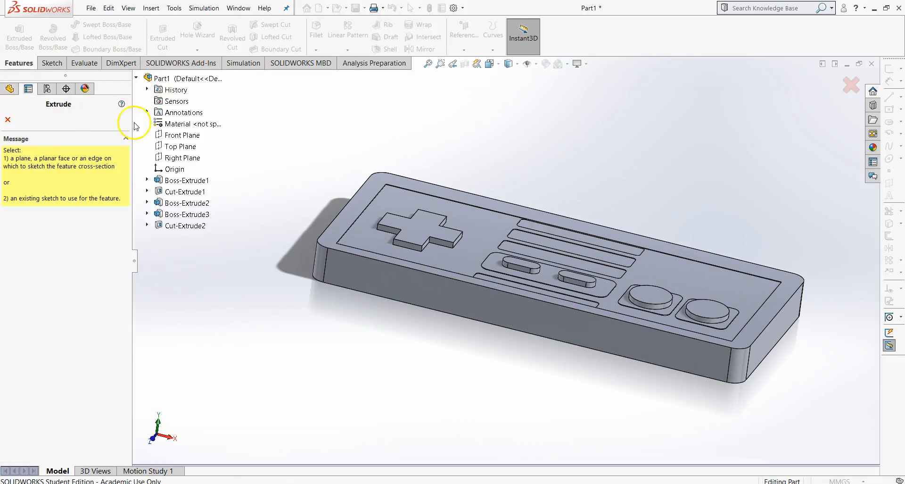
left_click(147, 191)
left_click(188, 203)
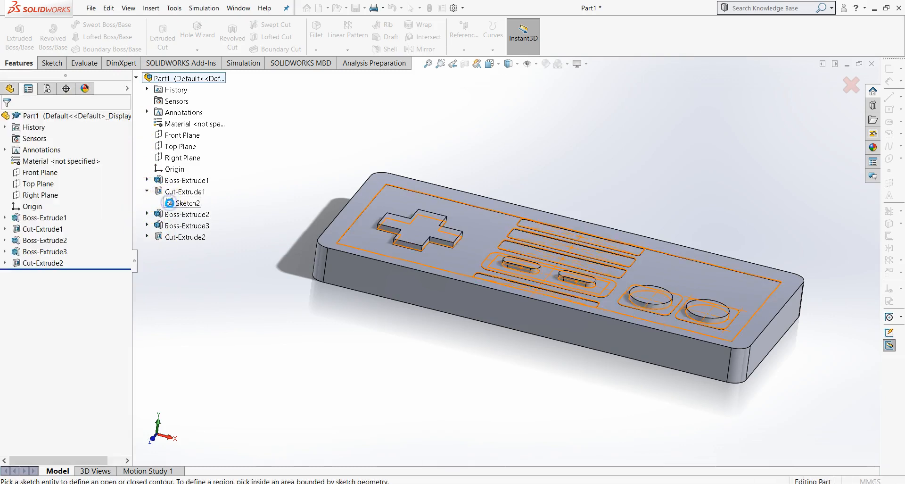
right_click(26, 339)
left_click(52, 345)
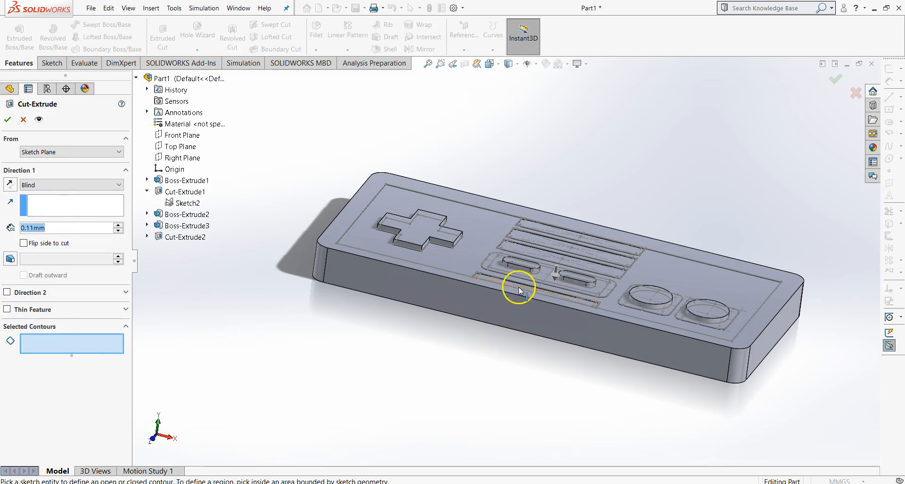
scroll(488, 259, "down", 5)
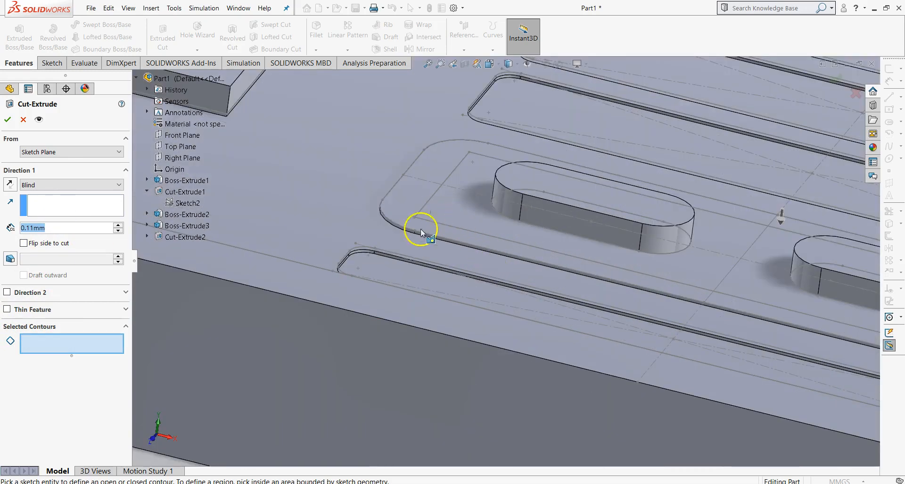
left_click(448, 215)
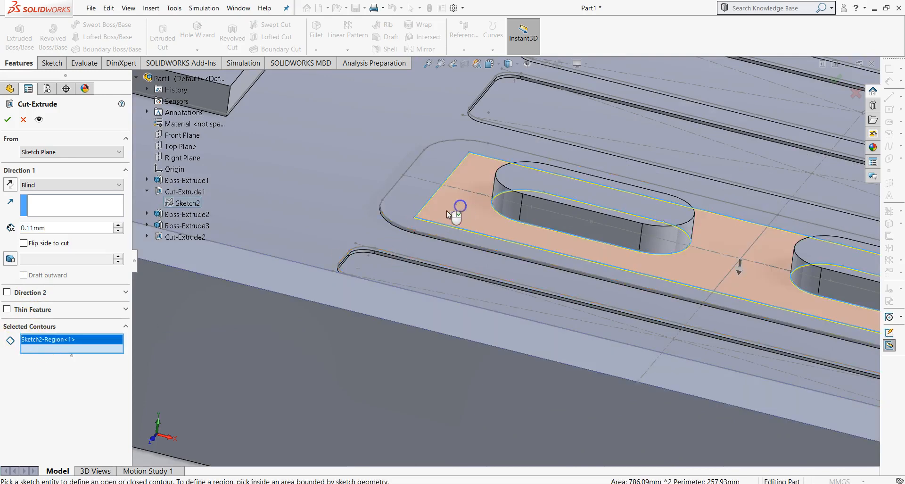
left_click(8, 120)
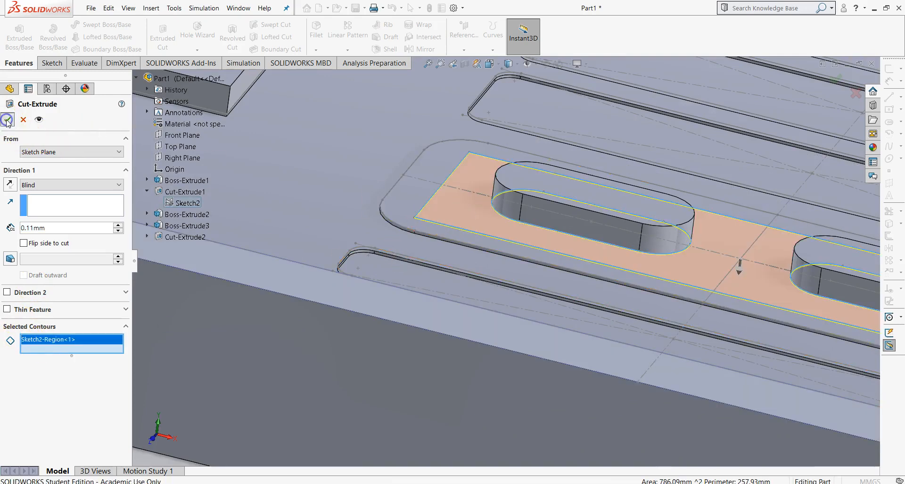
- Set the blind depth of the inner rectangle's cut around the slot buttons to 1.5 mm
scroll(478, 238, "up", 6)
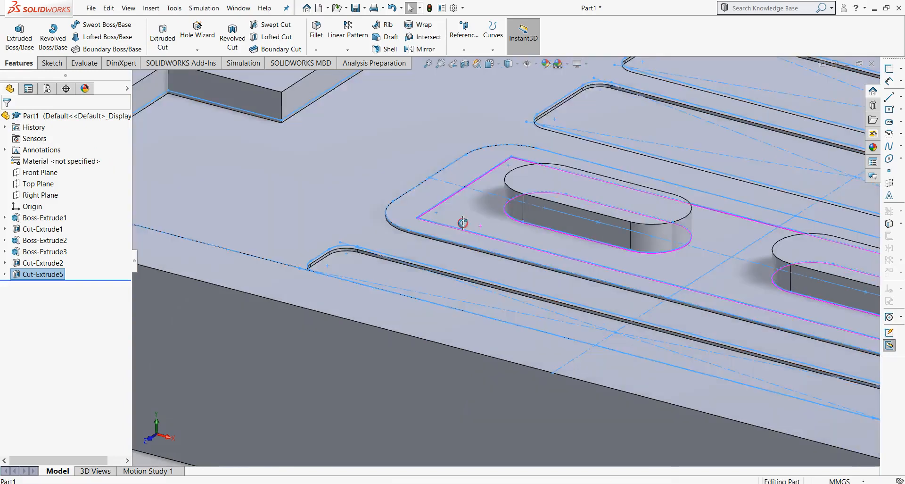
scroll(361, 255, "up", 2)
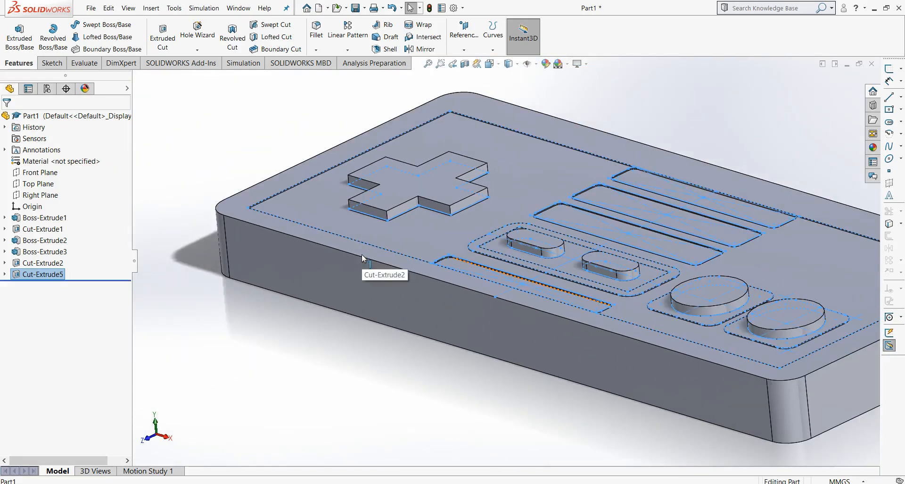
scroll(513, 252, "down", 5)
scroll(453, 239, "down", 6)
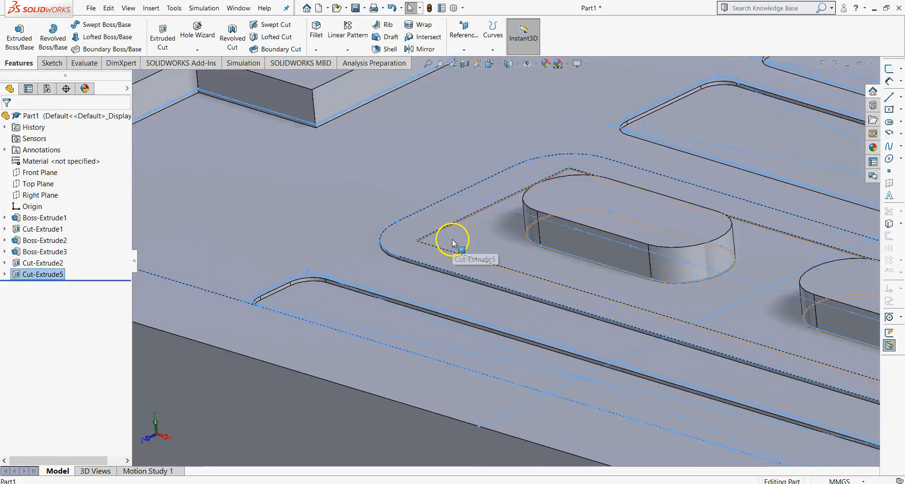
scroll(394, 283, "up", 7)
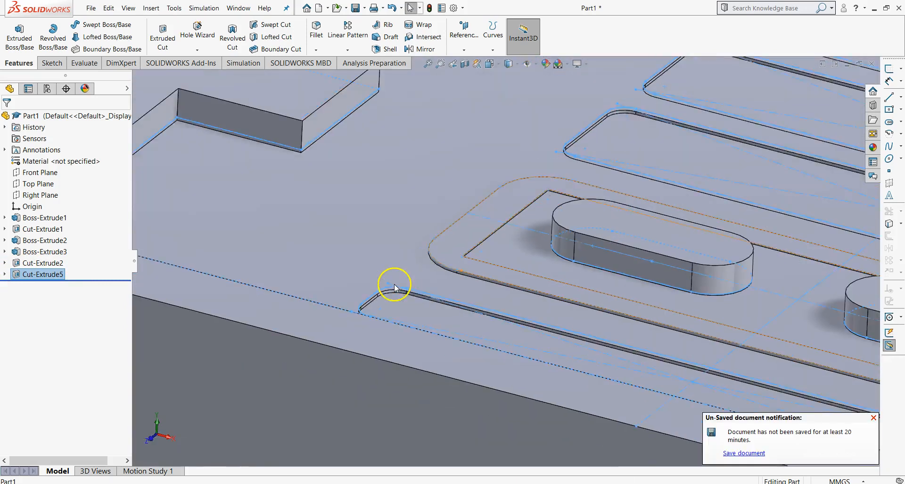
right_click(31, 276)
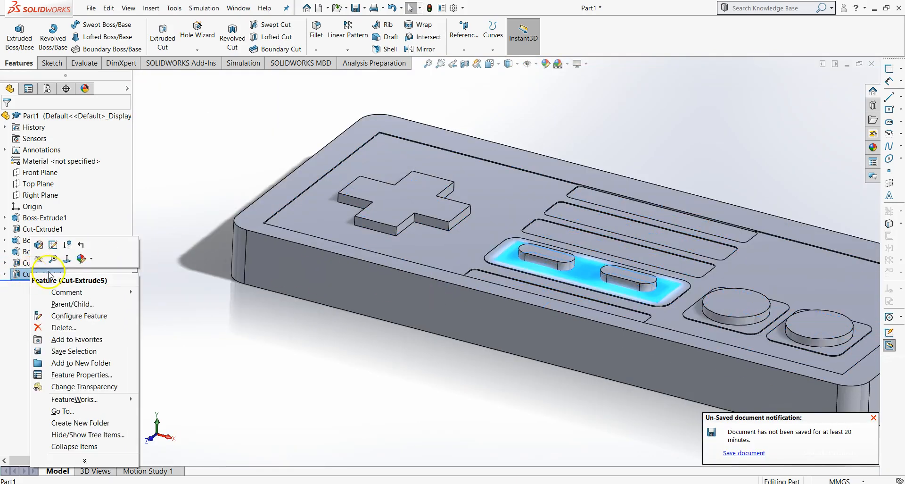
left_click(39, 245)
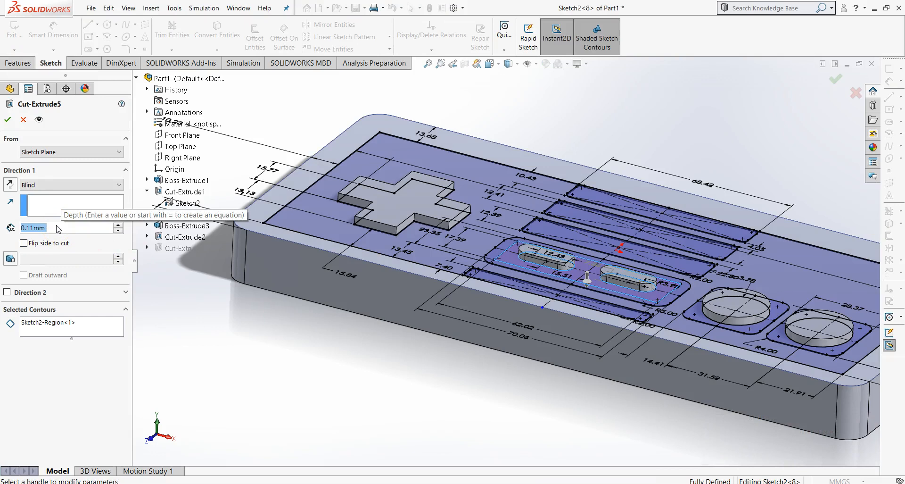
type("1.5")
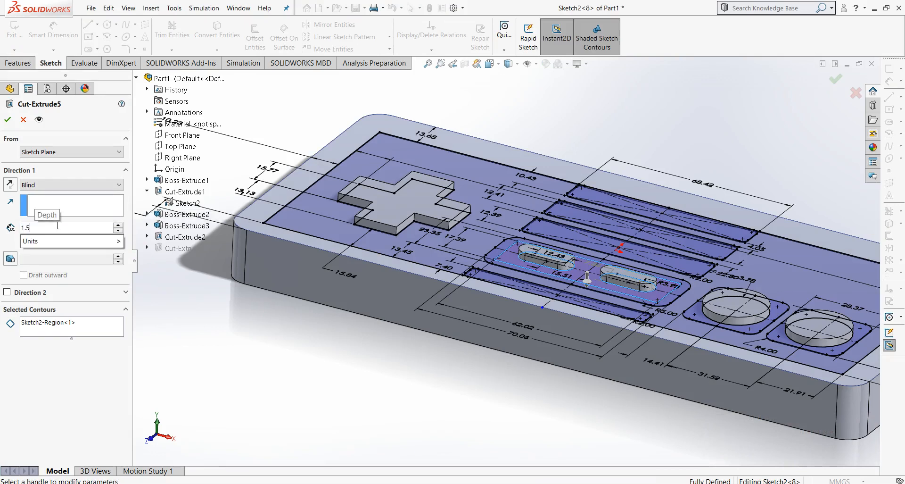
left_click(7, 120)
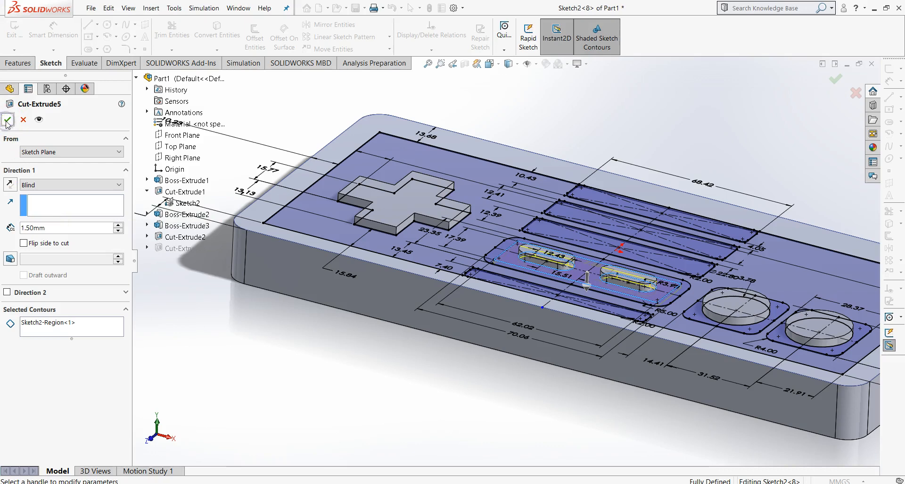
- Cut-extrude the rounded border region around the slot buttons from the existing face sketch to a blind depth of 1 mm
scroll(510, 261, "down", 6)
middle_click_drag(497, 266, 501, 267)
scroll(488, 254, "up", 5)
left_click(162, 37)
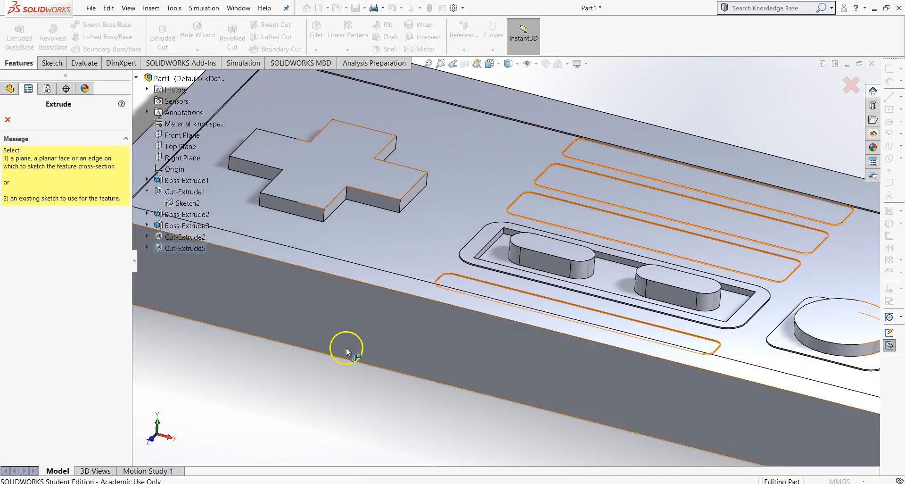
scroll(346, 350, "up", 5)
left_click(170, 203)
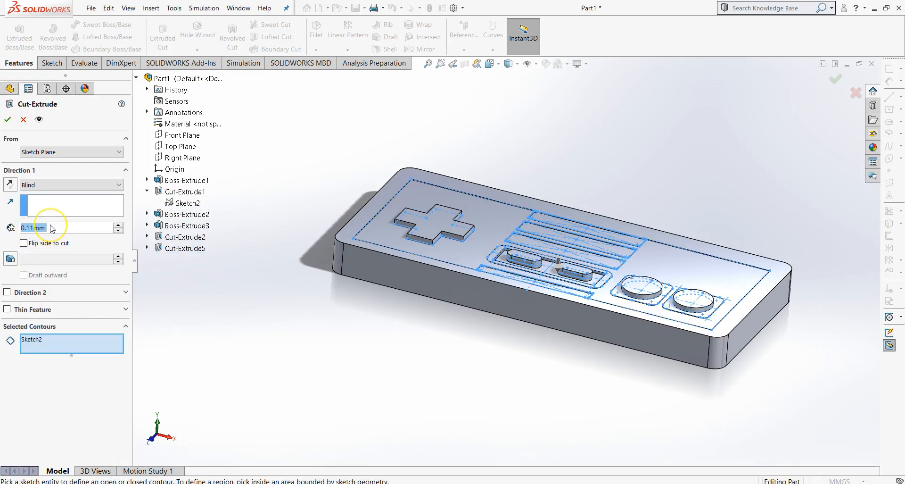
right_click(39, 342)
left_click(71, 347)
scroll(499, 245, "down", 6)
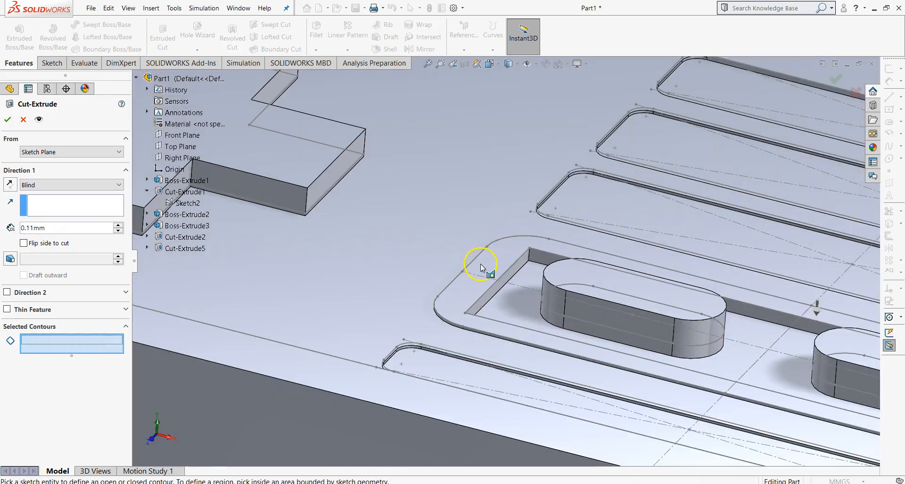
left_click(483, 268)
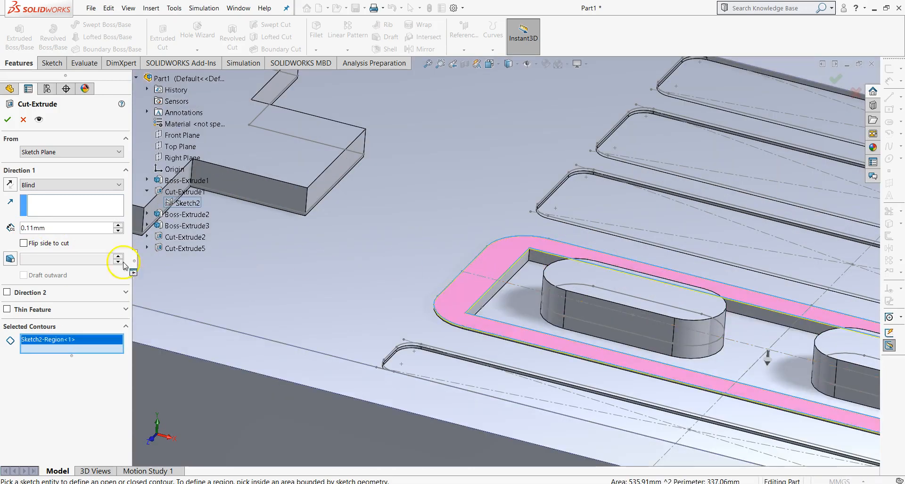
type("1")
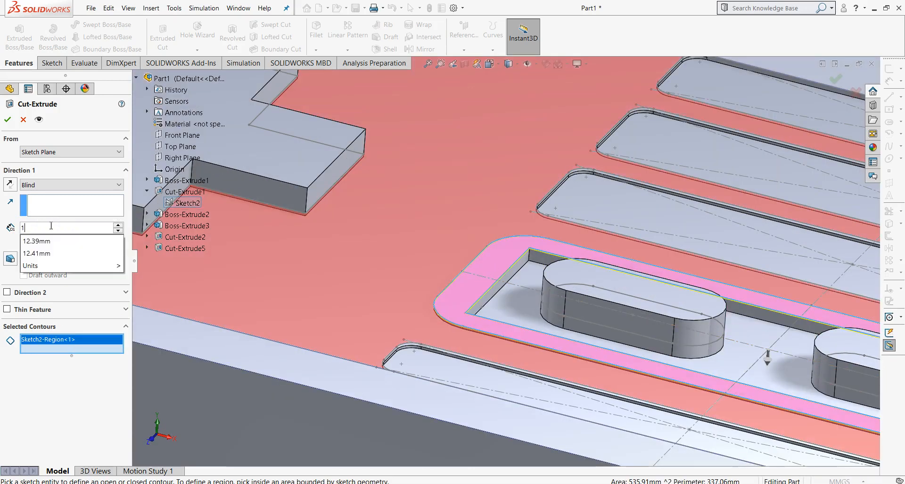
left_click(9, 120)
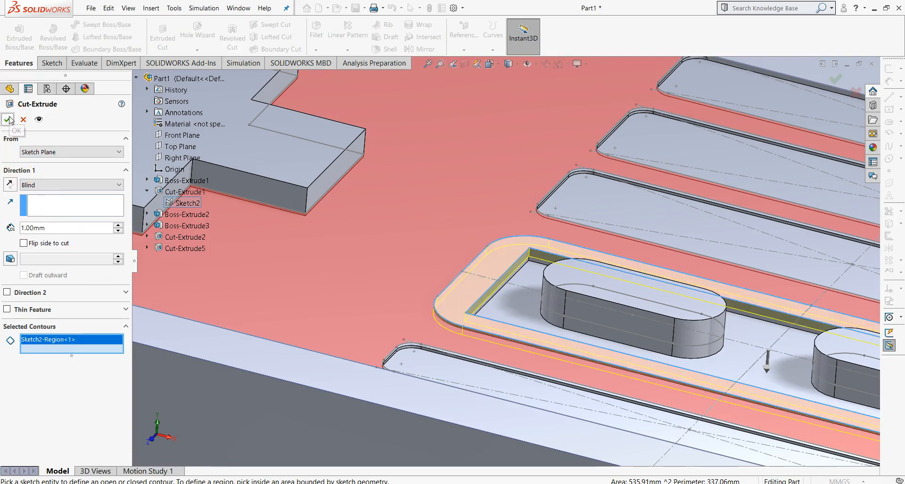
left_click(9, 120)
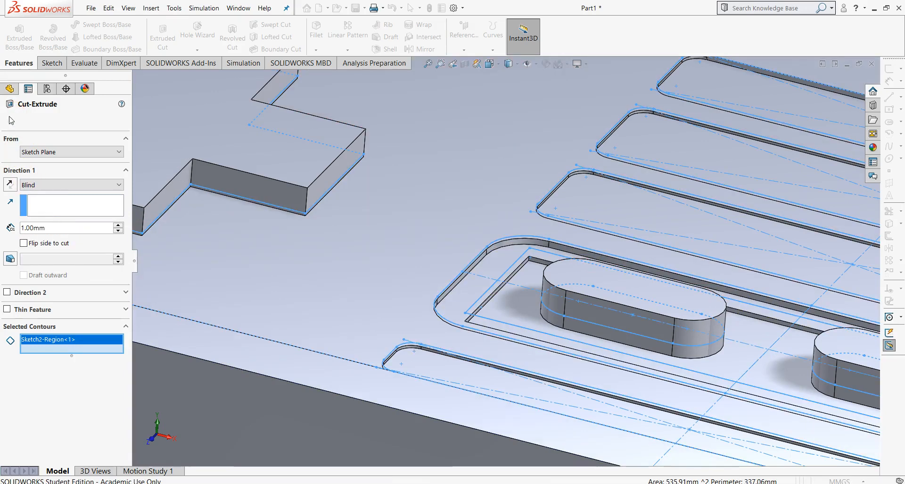
- Examine the whole controller from isometric and nearby angles, checking the stepped recess around the slot buttons
scroll(566, 344, "up", 5)
mouse_move(439, 390)
middle_mouse_down()
mouse_move(472, 326)
mouse_move(462, 363)
mouse_move(439, 375)
middle_mouse_up()
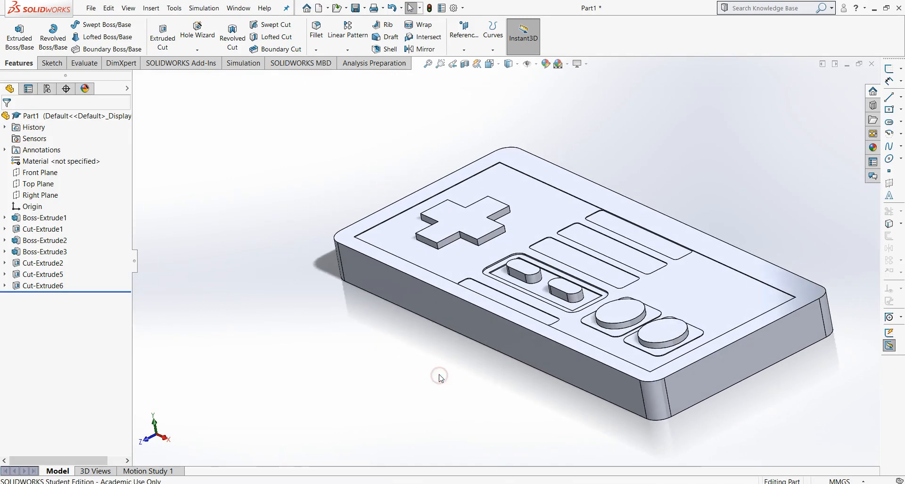
key("ctrl+7")
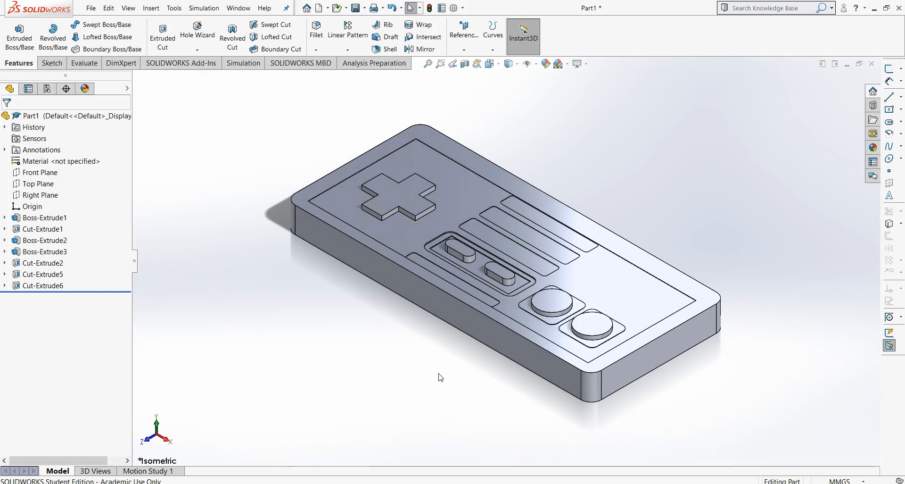
scroll(363, 204, "down", 6)
scroll(367, 209, "up", 10)
mouse_move(569, 287)
middle_mouse_down()
mouse_move(549, 293)
mouse_move(548, 248)
mouse_move(566, 246)
mouse_move(570, 285)
middle_mouse_up()
scroll(519, 322, "up", 4)
scroll(593, 264, "down", 3)
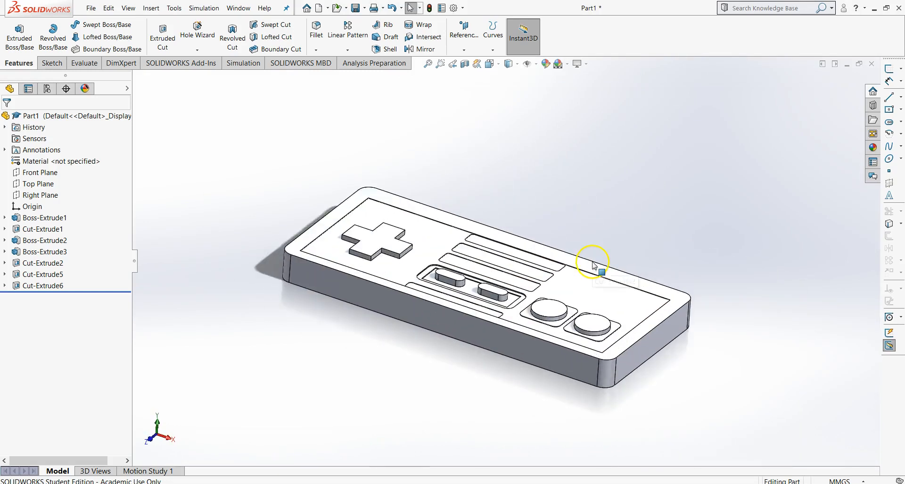
scroll(593, 264, "down", 2)
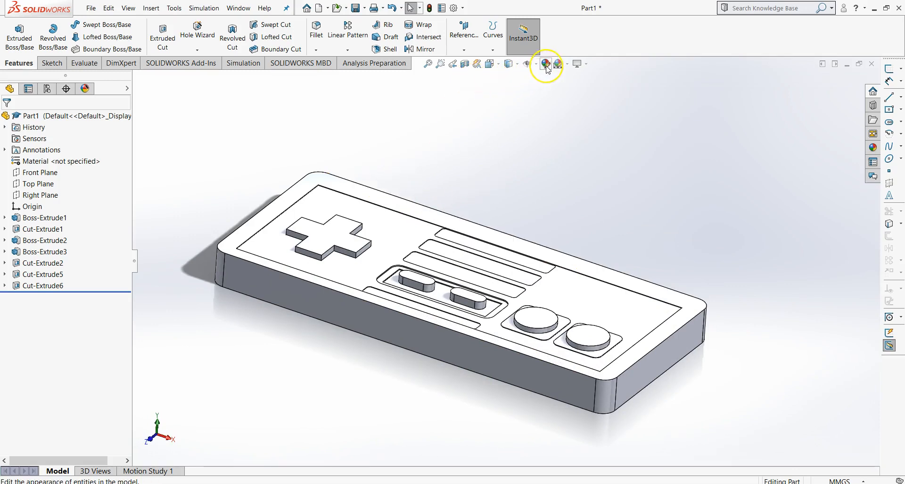
left_click(328, 241)
key("Escape")
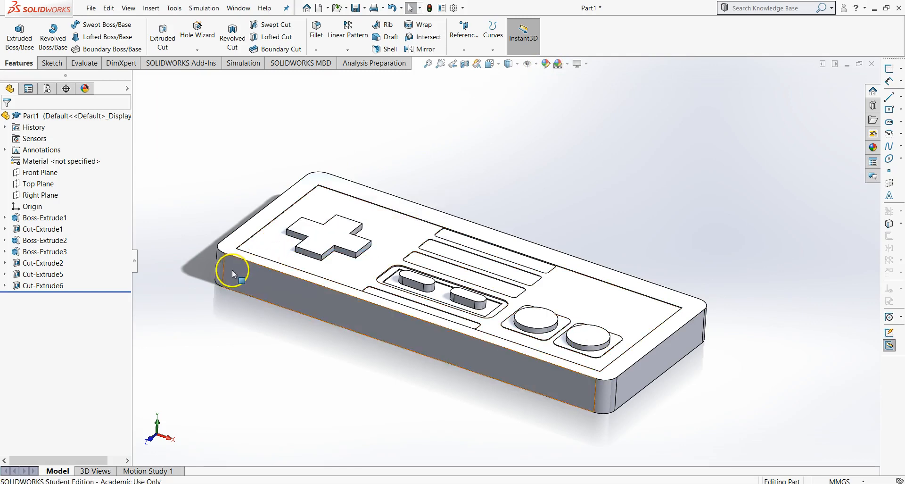
left_click(546, 65)
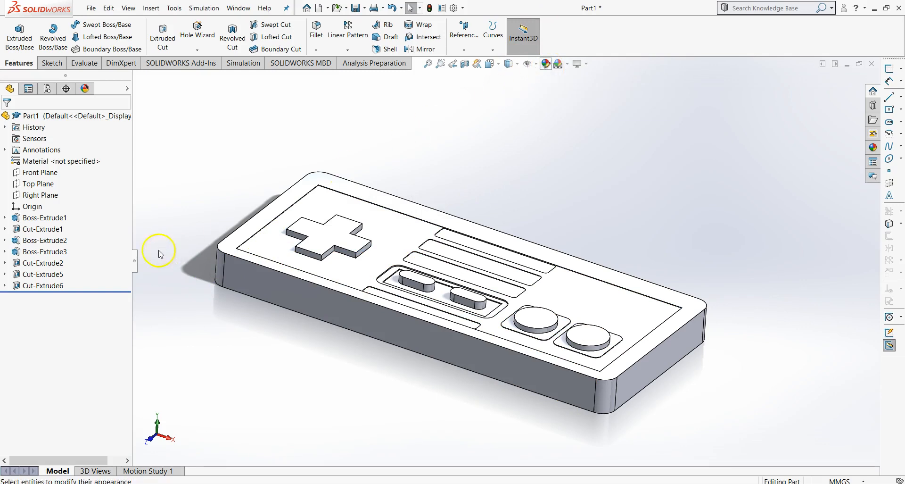
left_click(321, 244)
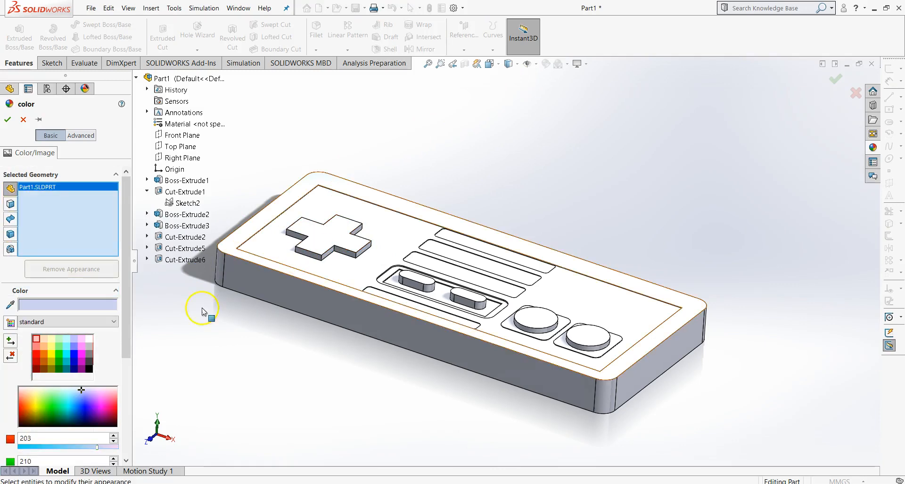
left_click(88, 359)
key("Escape")
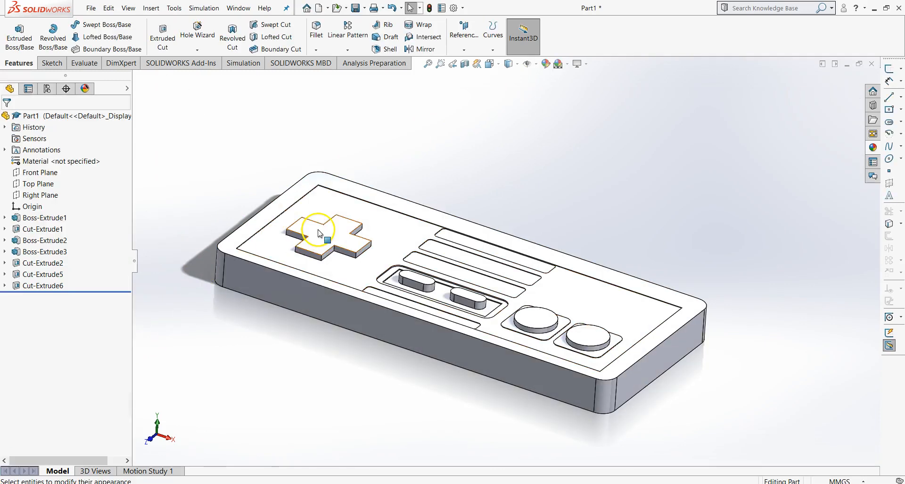
- Colour the Boss-Extrude2 and Boss-Extrude3 button features dark grey (red 64, green 64) from the standard swatches
scroll(321, 245, "down", 3)
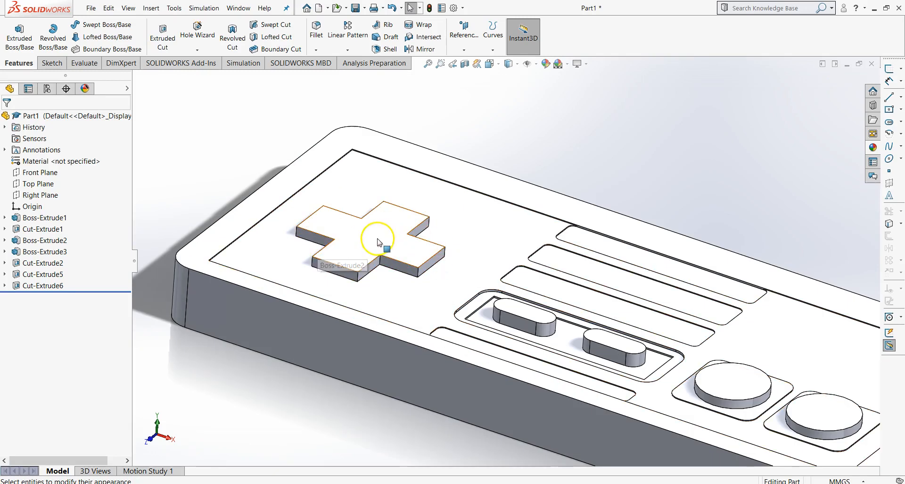
left_click(46, 218)
left_click(43, 229)
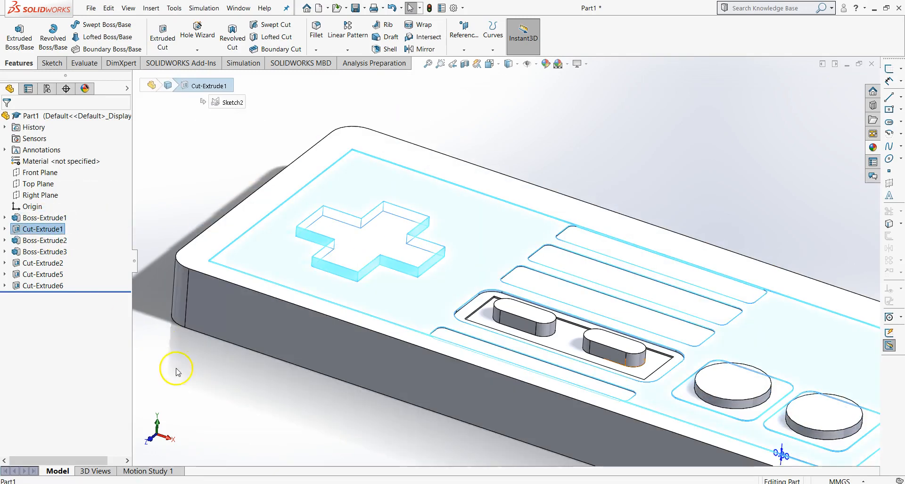
left_click(177, 372)
left_click(50, 243)
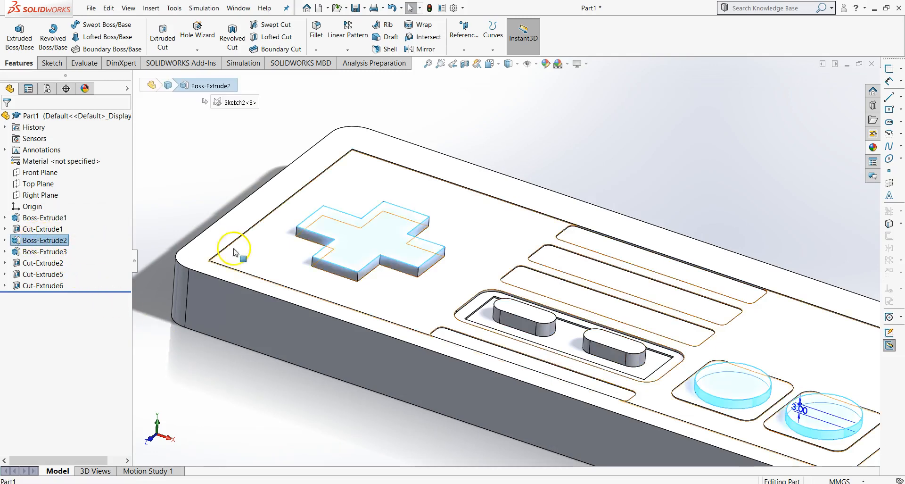
left_click(30, 251, "ctrl")
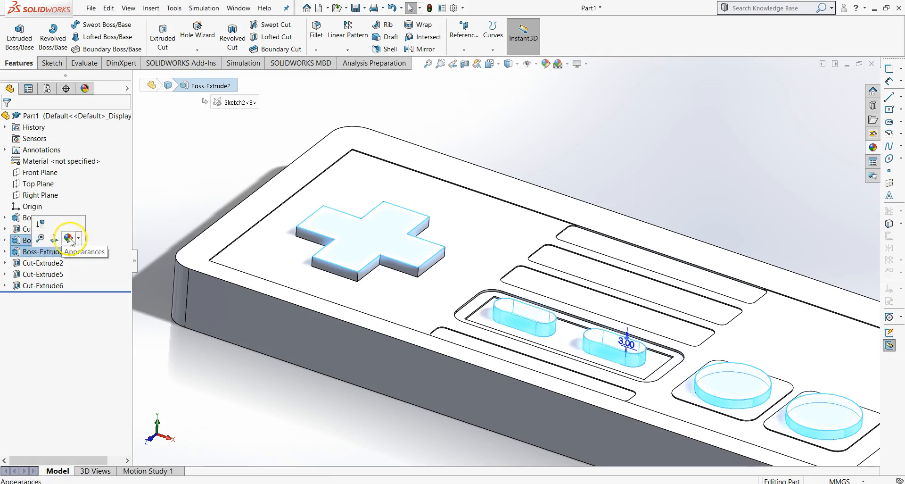
left_click(79, 239)
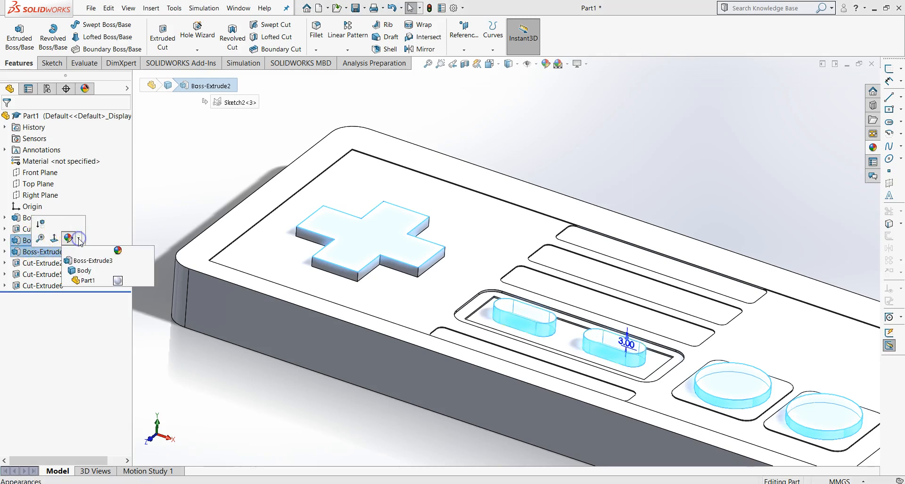
left_click(93, 266)
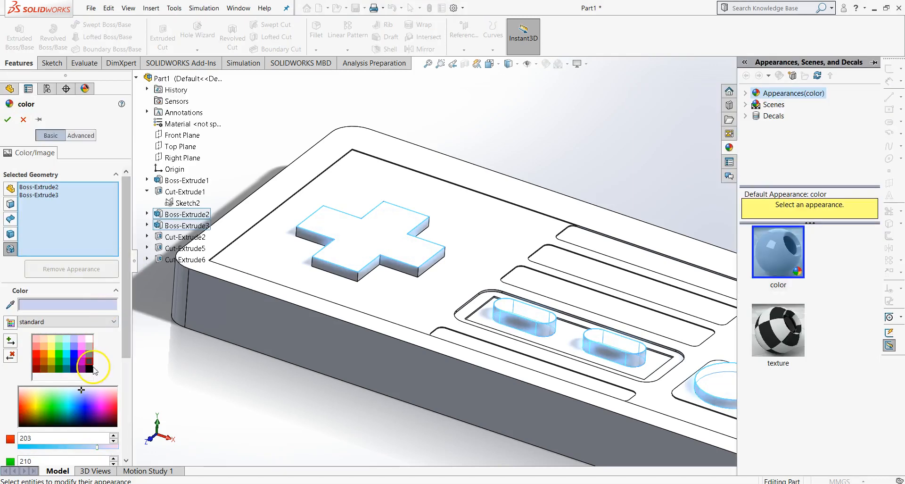
left_click(91, 365)
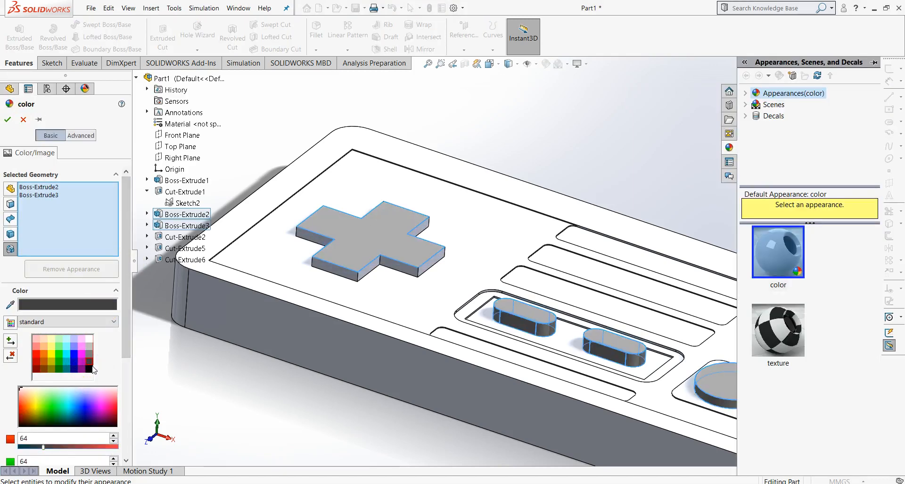
left_click(7, 119)
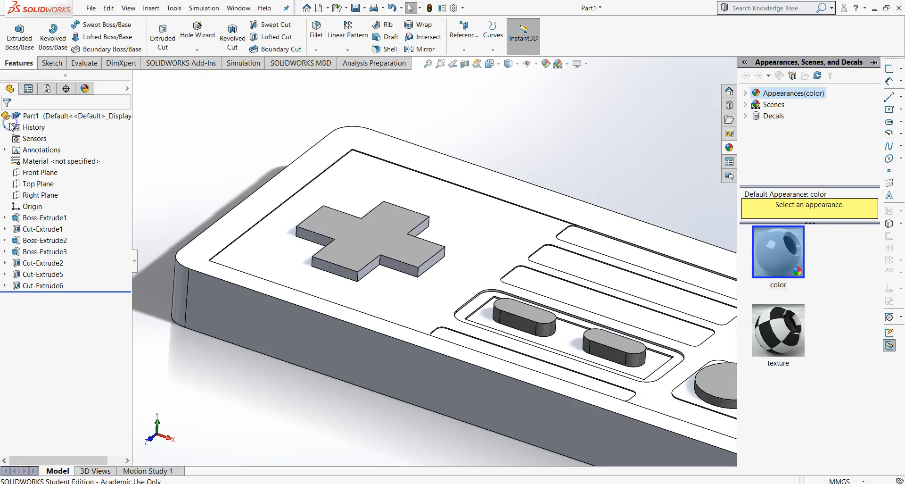
- Colour the top and side faces of both round buttons orange-red (red 255, green 96) at face level
scroll(303, 258, "up", 3)
mouse_move(359, 202)
middle_mouse_down()
mouse_move(356, 256)
mouse_move(353, 204)
mouse_move(380, 253)
mouse_move(363, 245)
middle_mouse_up()
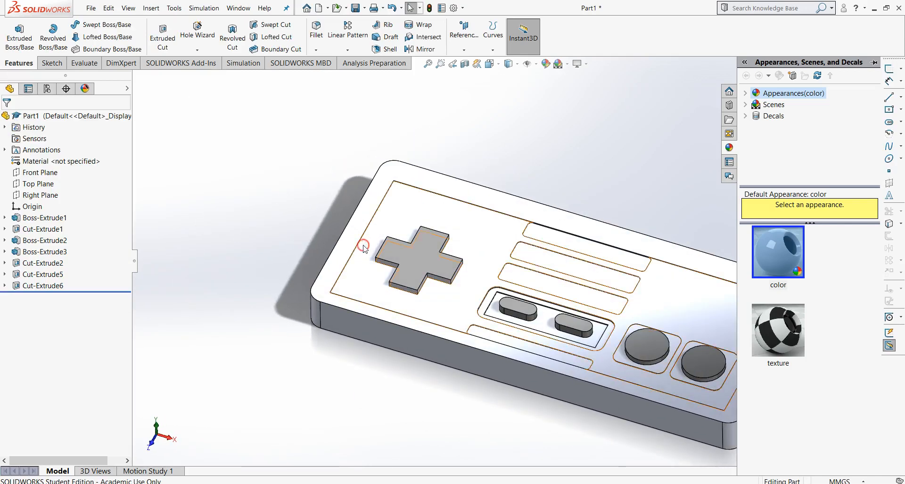
scroll(416, 272, "up", 4)
scroll(607, 325, "down", 5)
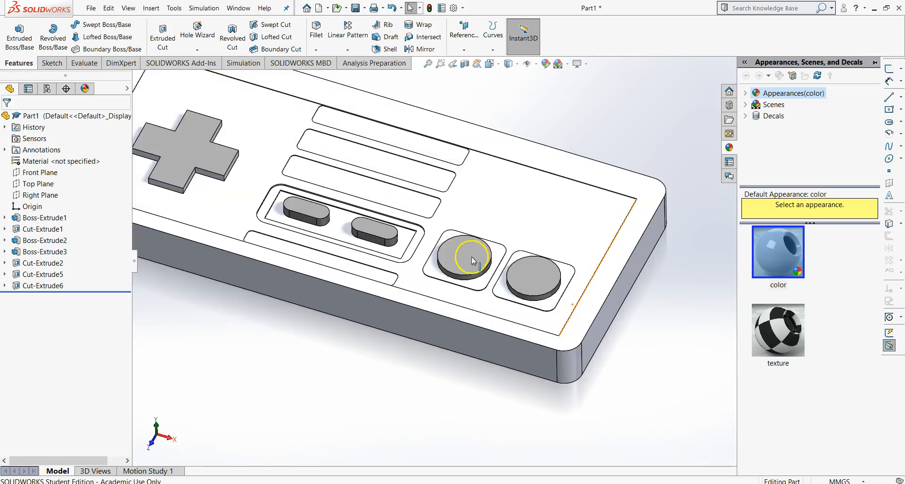
scroll(457, 256, "up", 3)
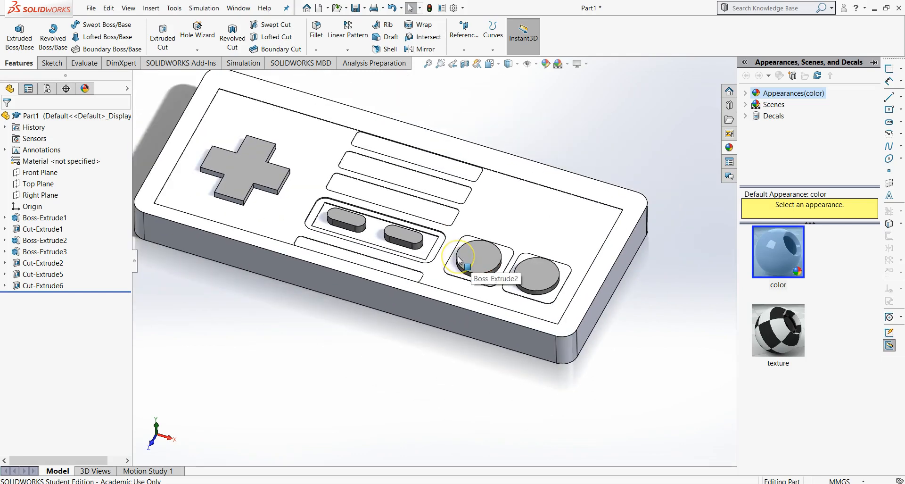
scroll(471, 260, "down", 4)
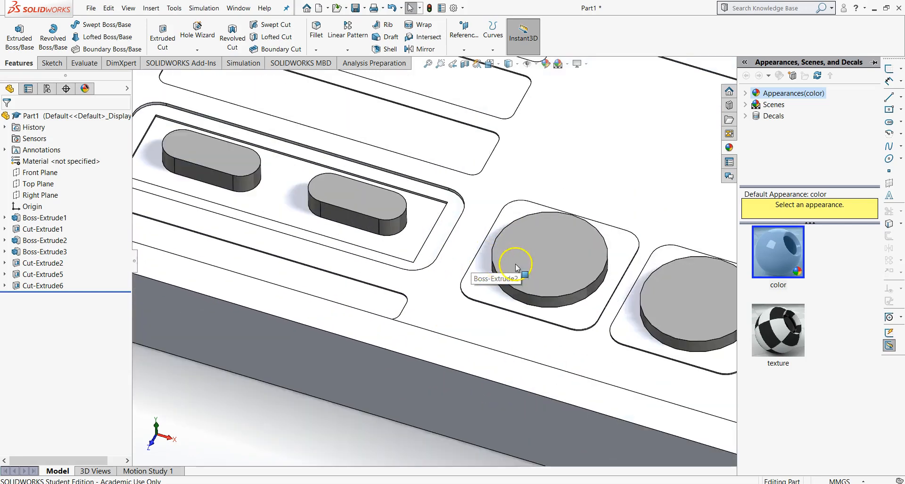
left_click(547, 258)
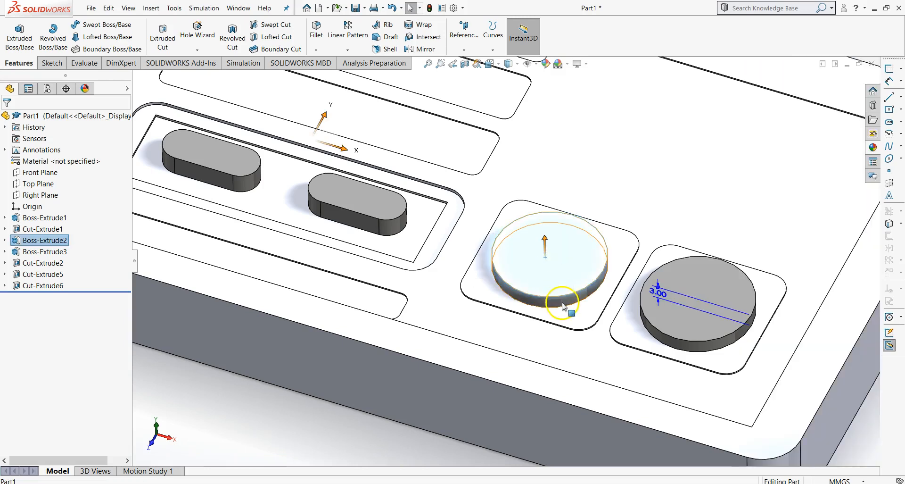
left_click(664, 318, "ctrl")
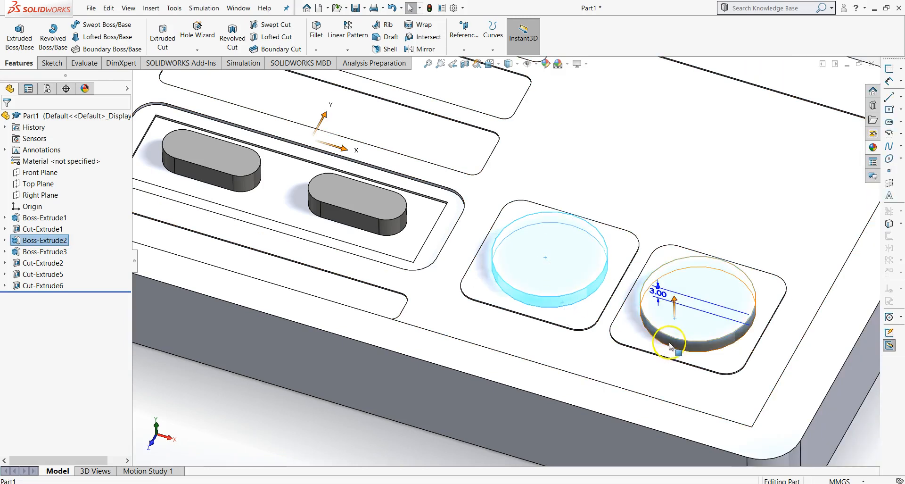
left_click(669, 343, "ctrl")
right_click(547, 266)
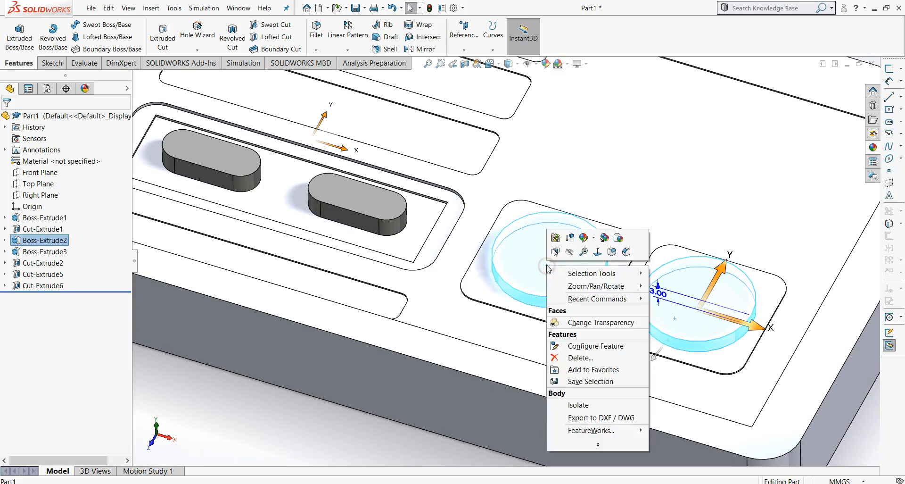
left_click(594, 240)
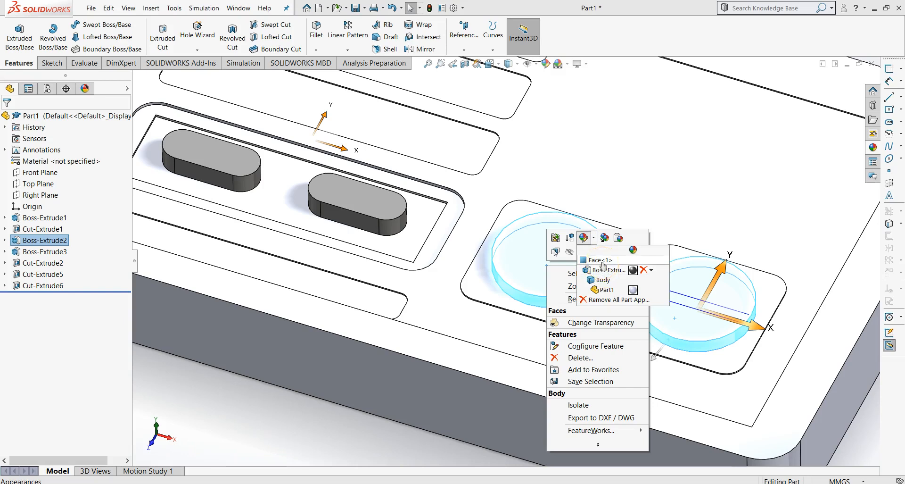
left_click(602, 260)
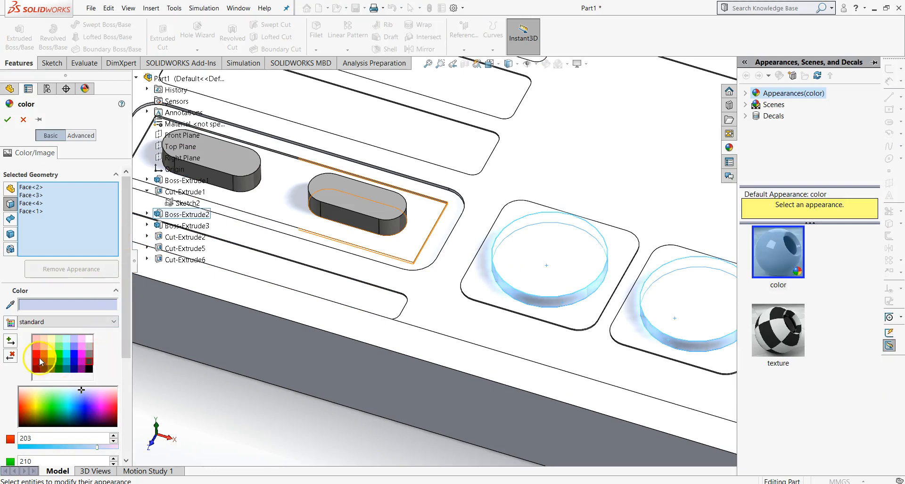
left_click(37, 347)
left_click(21, 398)
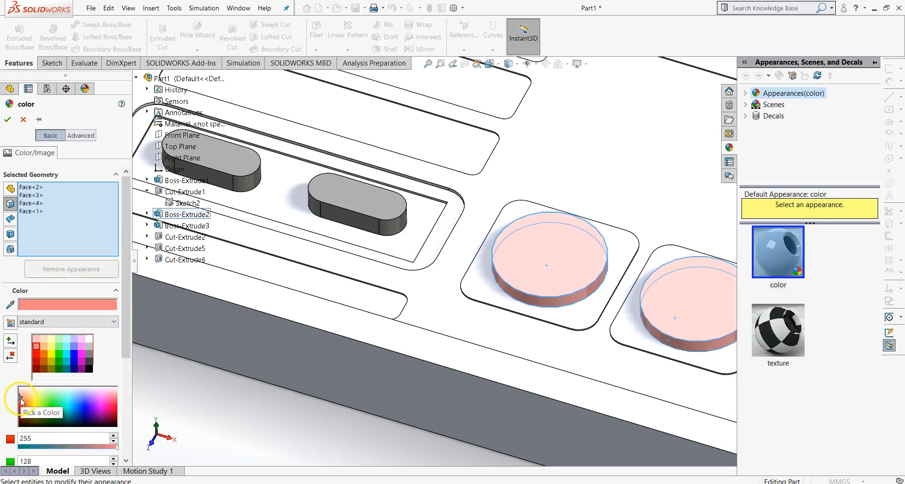
left_click(21, 400)
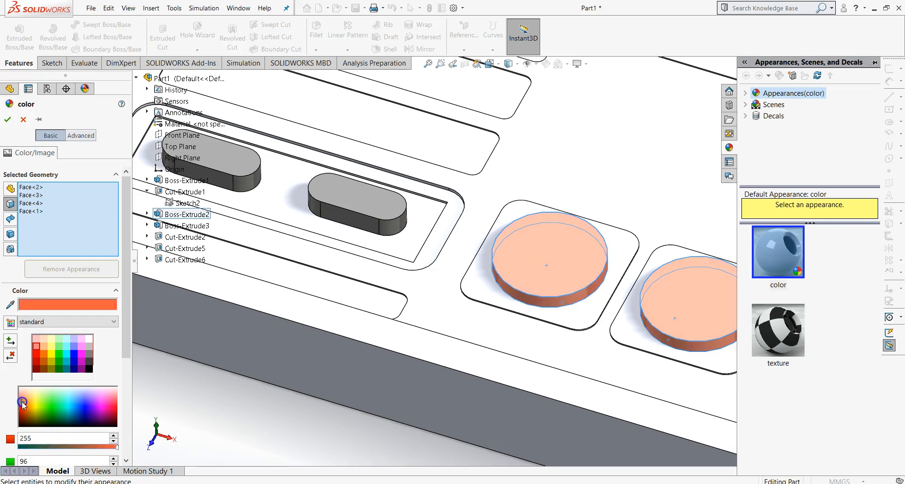
left_click(33, 188)
left_click(9, 120)
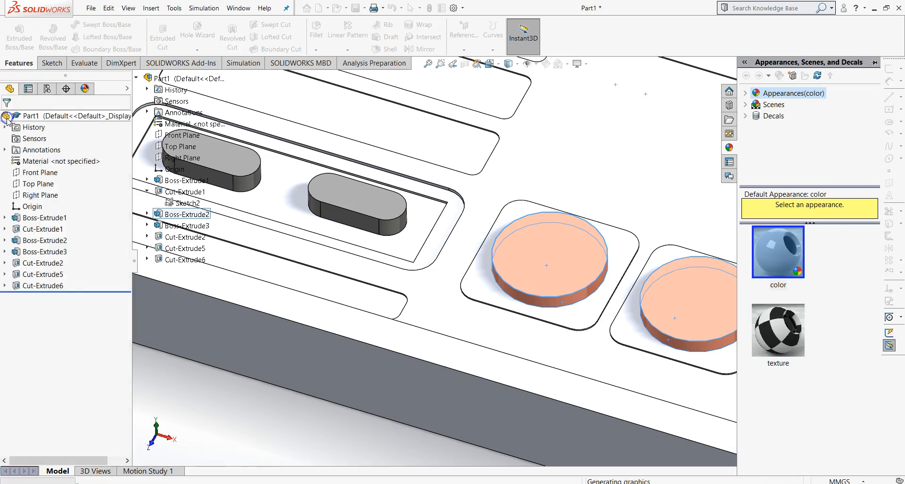
- Colour the recessed front face around the buttons medium grey (red 128, green 128) at face level
scroll(322, 257, "up", 3)
scroll(340, 354, "up", 3)
middle_click_drag(348, 319, 328, 276)
scroll(328, 276, "up", 3)
scroll(350, 211, "down", 3)
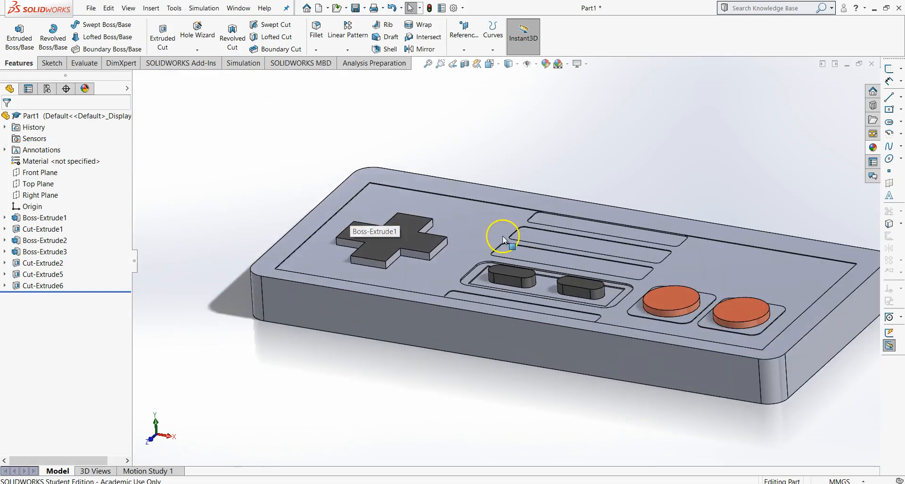
left_click(480, 228)
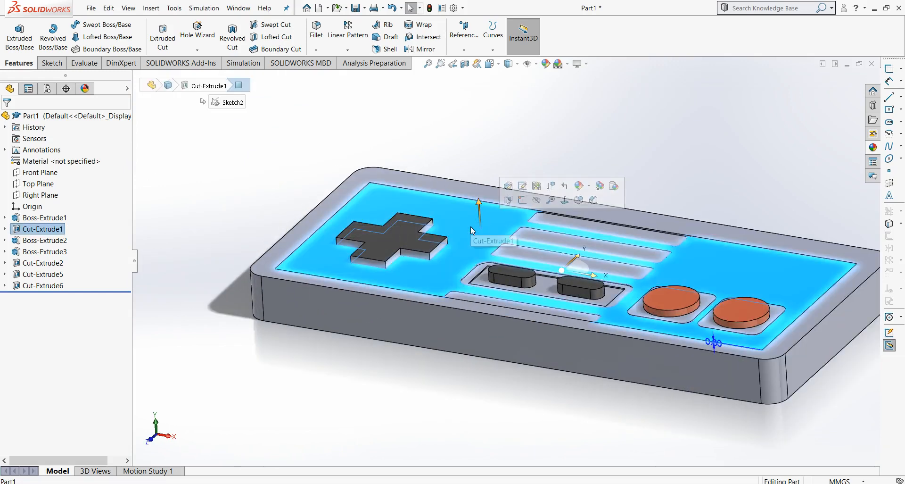
left_click(463, 214)
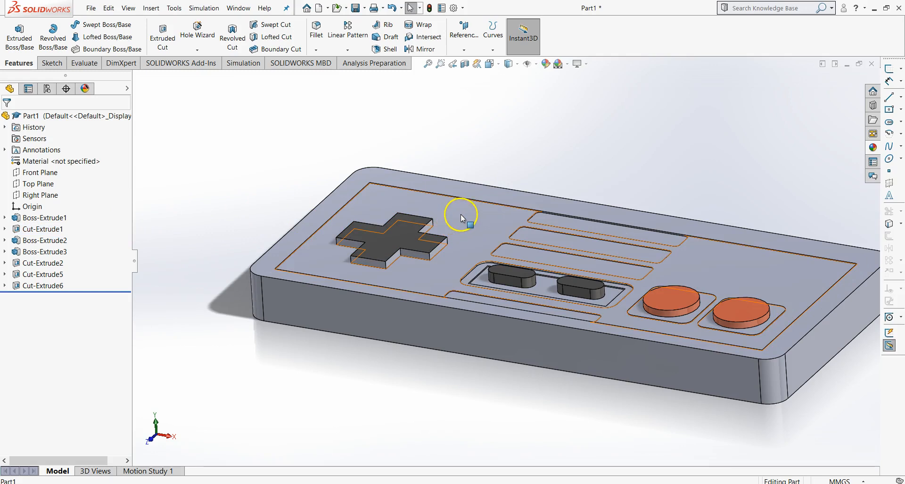
right_click(468, 217)
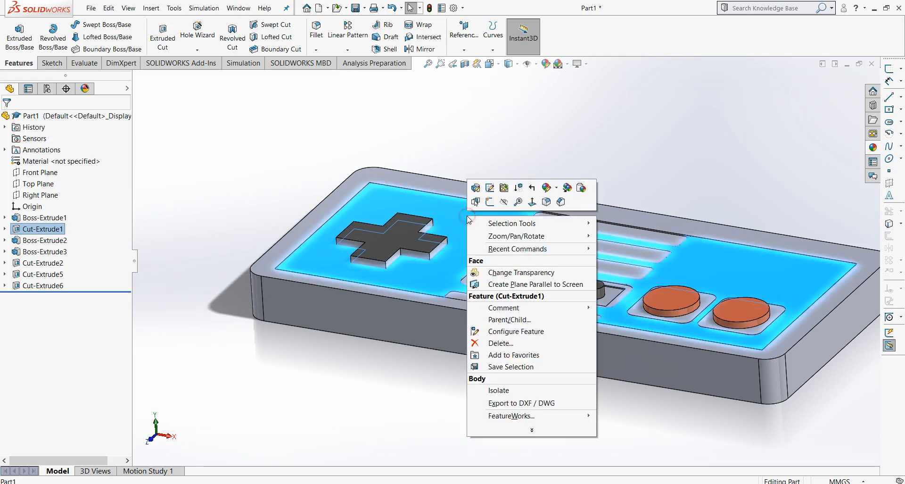
left_click(556, 187)
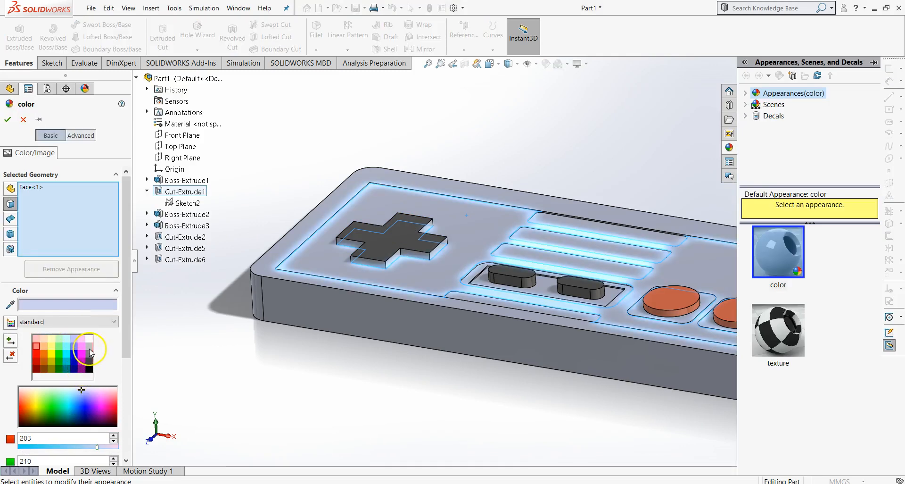
left_click(89, 348)
left_click(89, 353)
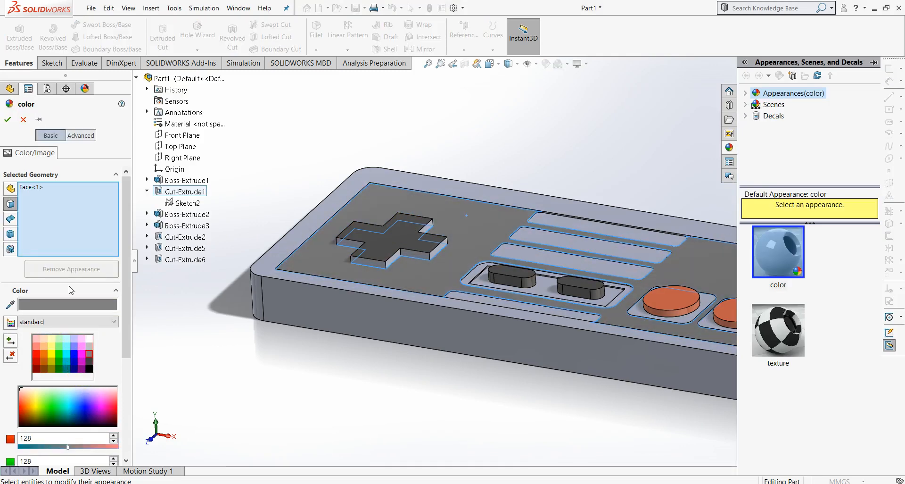
left_click(9, 120)
left_click(306, 326)
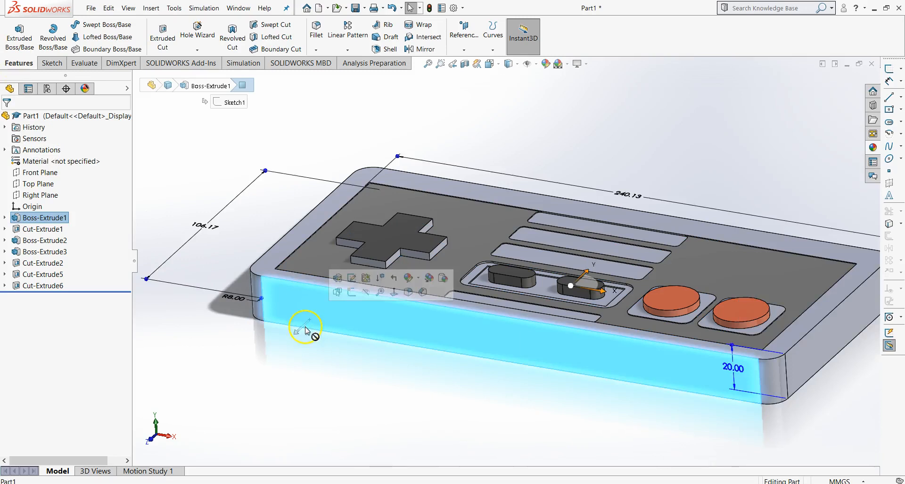
scroll(306, 328, "up", 3)
left_click(187, 319)
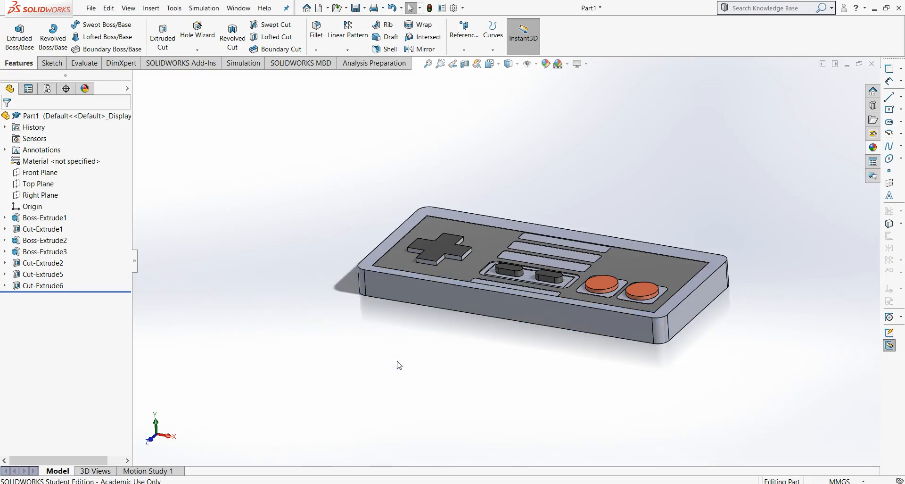
- Colour all the vertical side faces of the cross-shaped pad dark grey (red 64, green 64) at face level
key("ctrl+7")
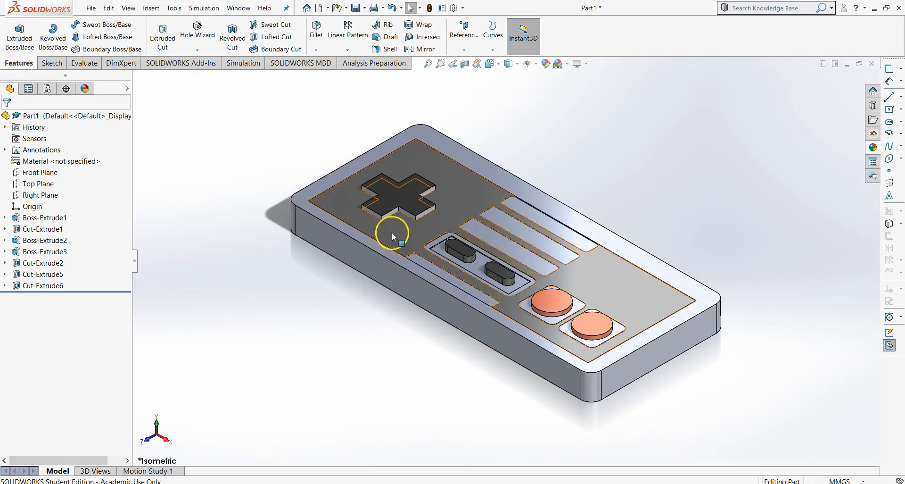
scroll(392, 233, "down", 5)
left_click(421, 212)
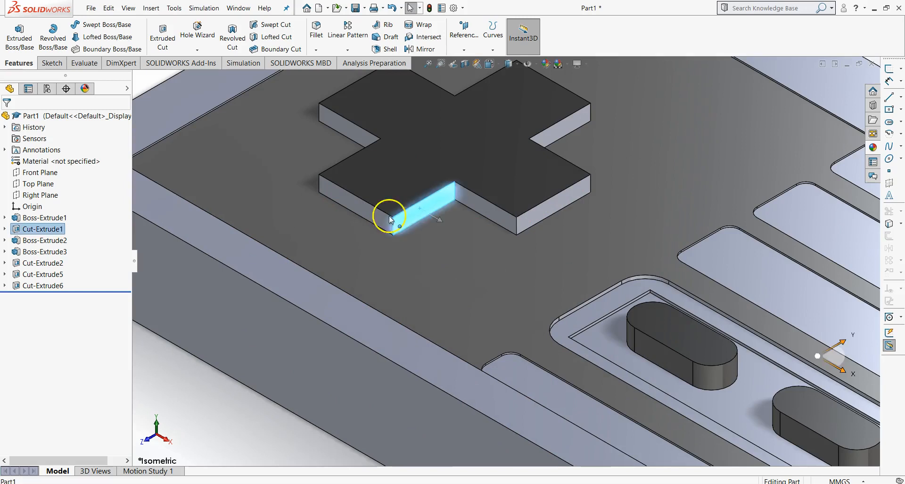
left_click(375, 217, "ctrl")
left_click(490, 215, "ctrl")
left_click(533, 215, "ctrl")
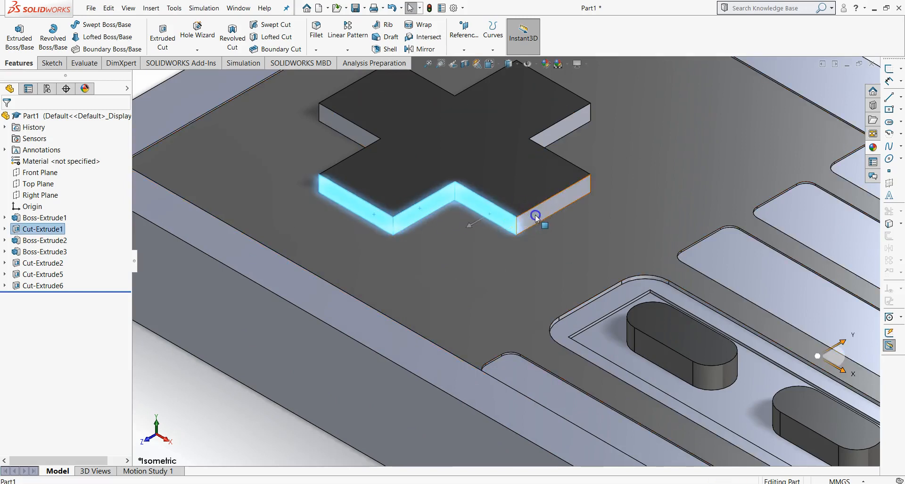
left_click(545, 139, "ctrl")
mouse_move(369, 170)
middle_mouse_down()
mouse_move(424, 131)
mouse_move(377, 162)
middle_mouse_up()
left_click(299, 152, "ctrl")
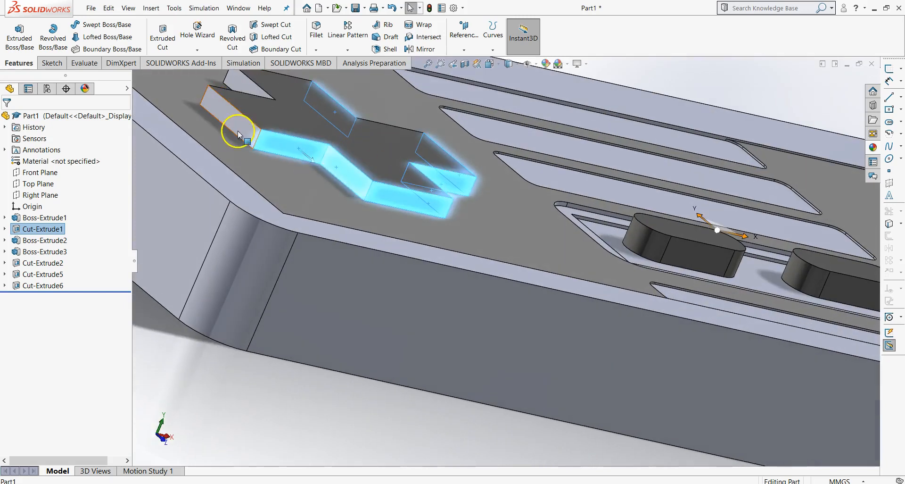
left_click(236, 125, "ctrl")
mouse_move(237, 124)
middle_mouse_down()
mouse_move(263, 152)
mouse_move(246, 131)
middle_mouse_up()
scroll(246, 128, "up", 4)
middle_click_drag(396, 170, 360, 152)
scroll(360, 152, "down", 5)
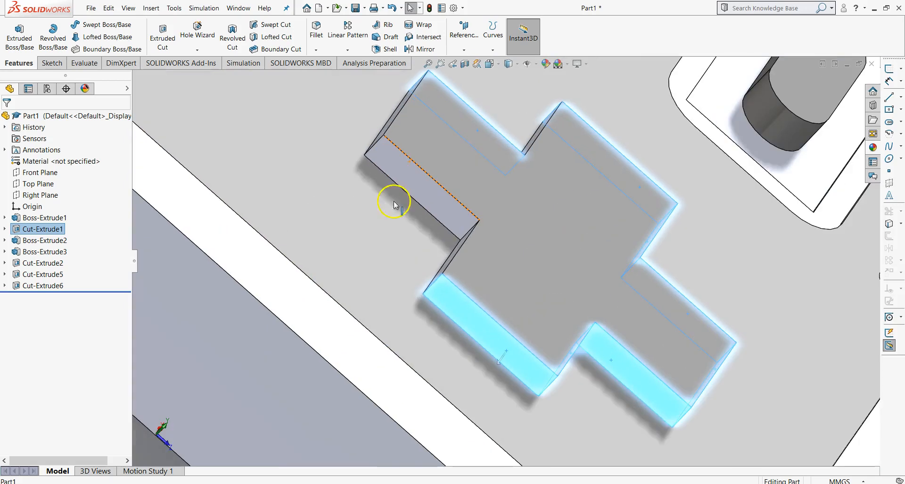
left_click(424, 191, "ctrl")
middle_click_drag(424, 192, 459, 268)
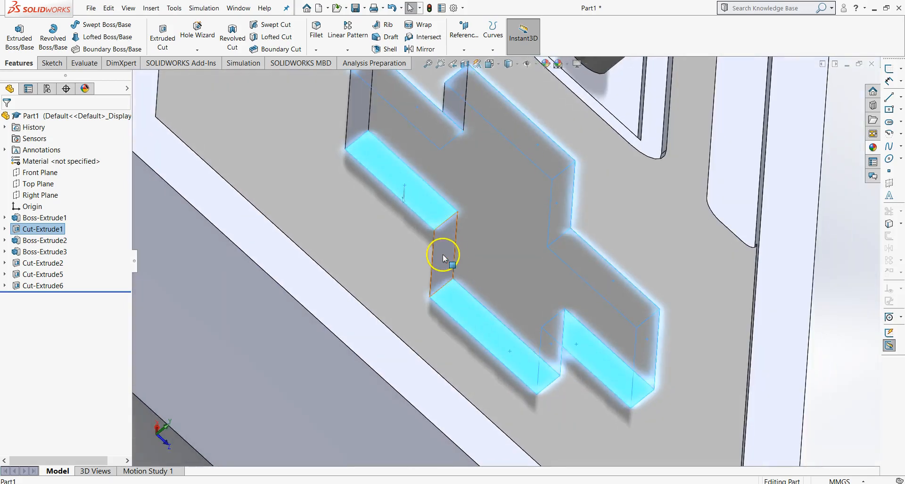
left_click(443, 254, "ctrl")
left_click(353, 115, "ctrl")
middle_click_drag(460, 196, 341, 187)
mouse_move(604, 245)
middle_mouse_down()
mouse_move(580, 279)
mouse_move(605, 239)
middle_mouse_up()
left_click(622, 230, "ctrl")
middle_click_drag(592, 295, 572, 282)
right_click(543, 291)
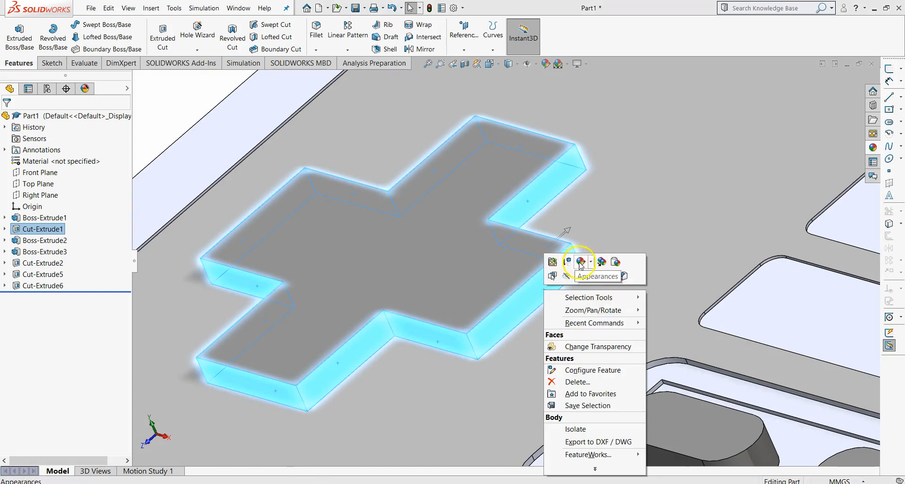
left_click(592, 263)
left_click(595, 286)
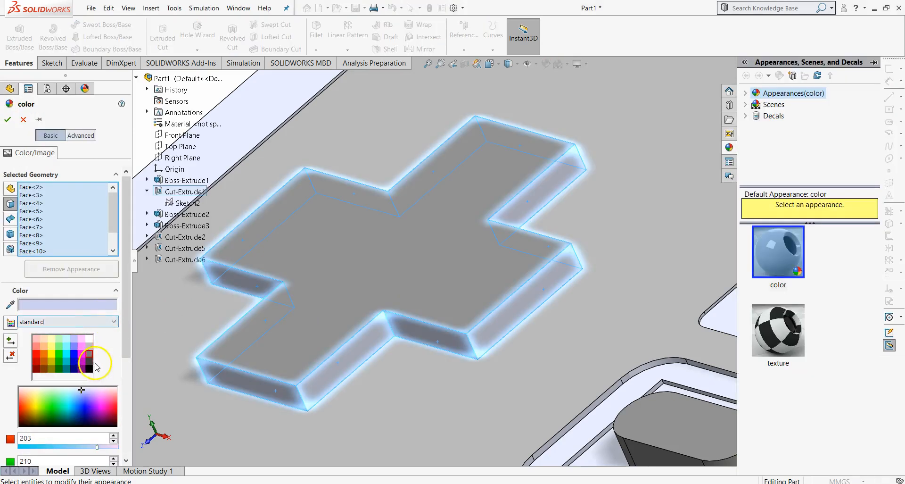
left_click(89, 360)
left_click(8, 120)
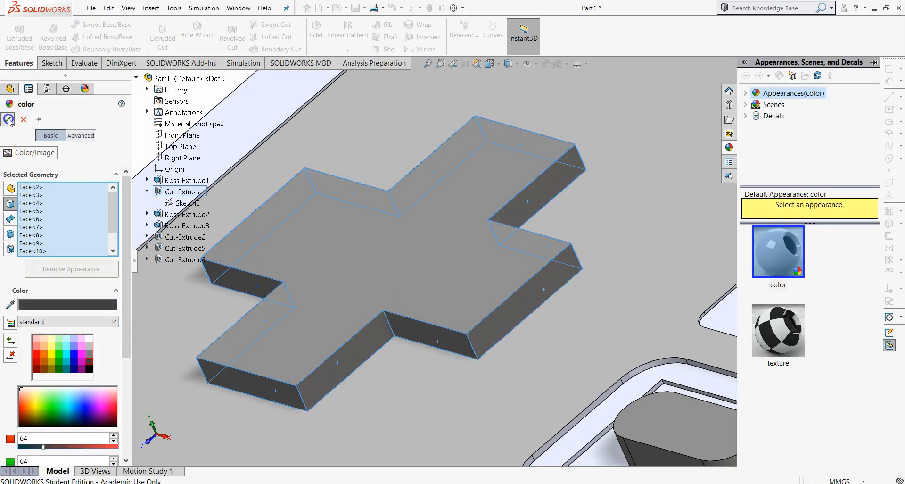
scroll(390, 232, "up", 2)
scroll(389, 231, "up", 5)
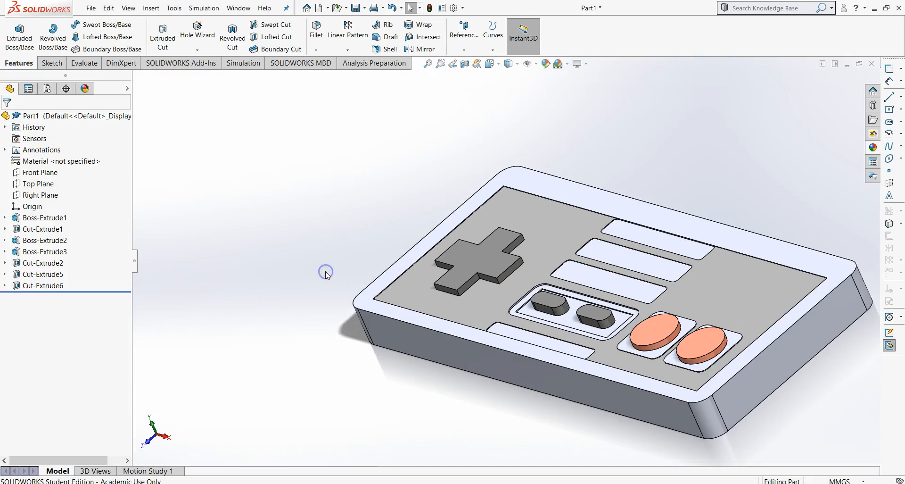
mouse_move(323, 319)
middle_mouse_down()
mouse_move(348, 375)
mouse_move(286, 268)
mouse_move(329, 314)
middle_mouse_up()
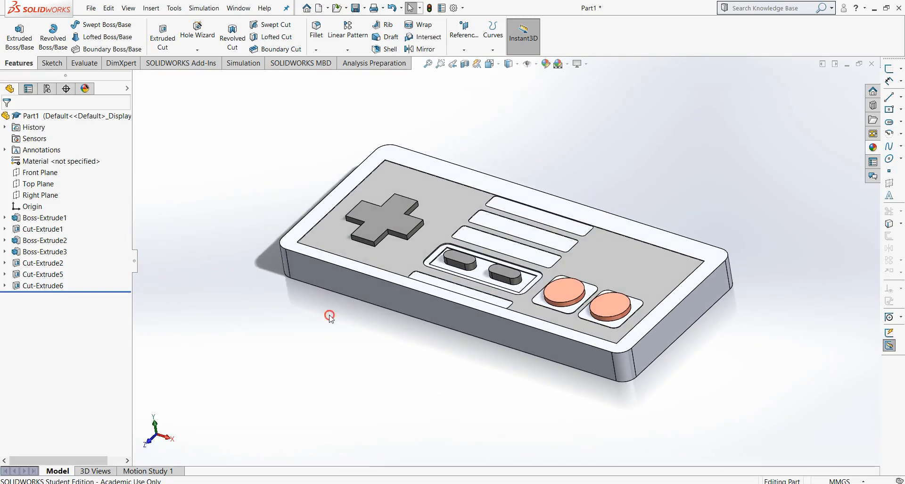